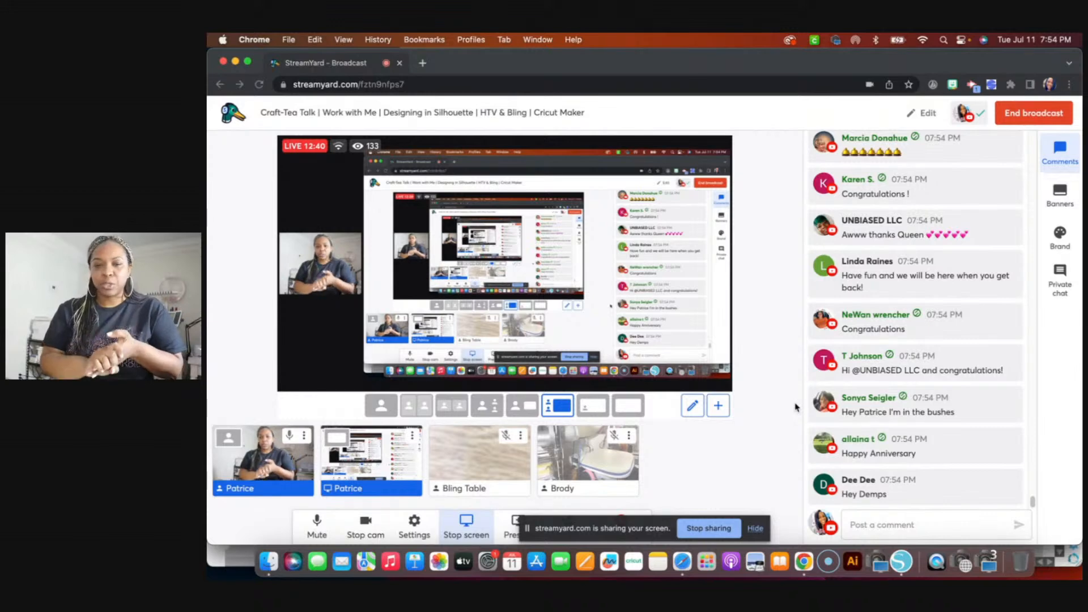
Switch to Silhouette Studio and set the page's media size to 12x12.
{"action": "left_click", "coordinate": [900, 562]}
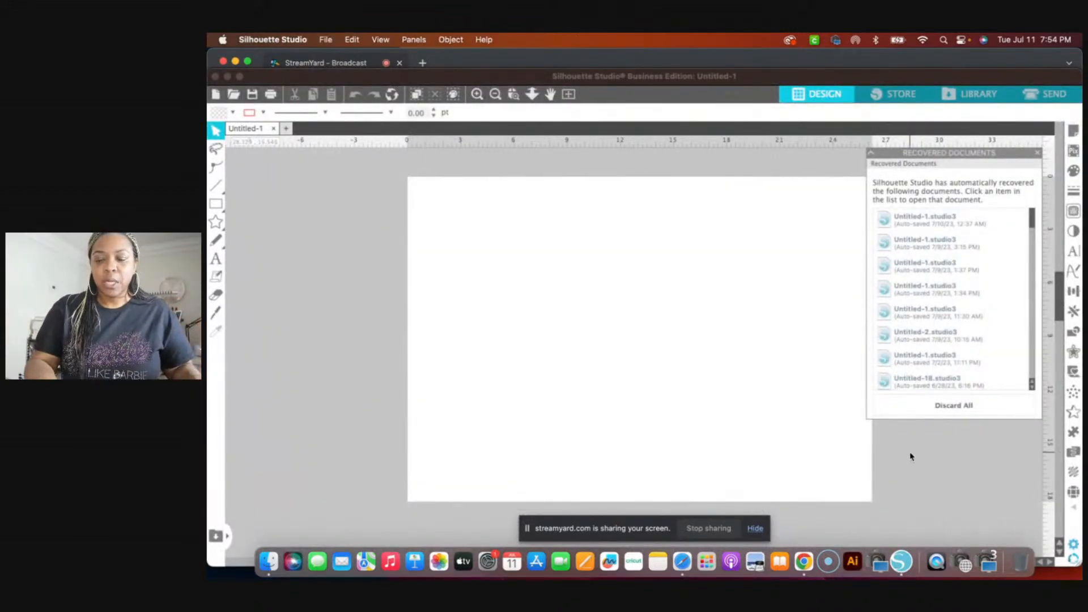
{"action": "scroll", "coordinate": [911, 456], "scroll_direction": "right", "scroll_amount": 2}
{"action": "scroll", "coordinate": [911, 456], "scroll_direction": "right", "scroll_amount": 1}
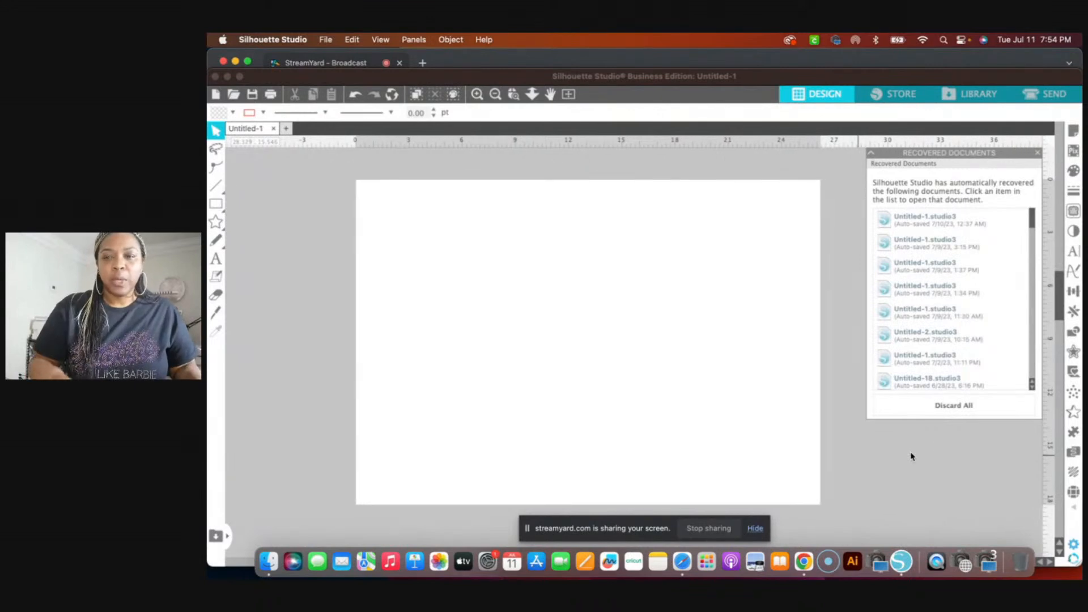
{"action": "left_click", "coordinate": [1068, 131]}
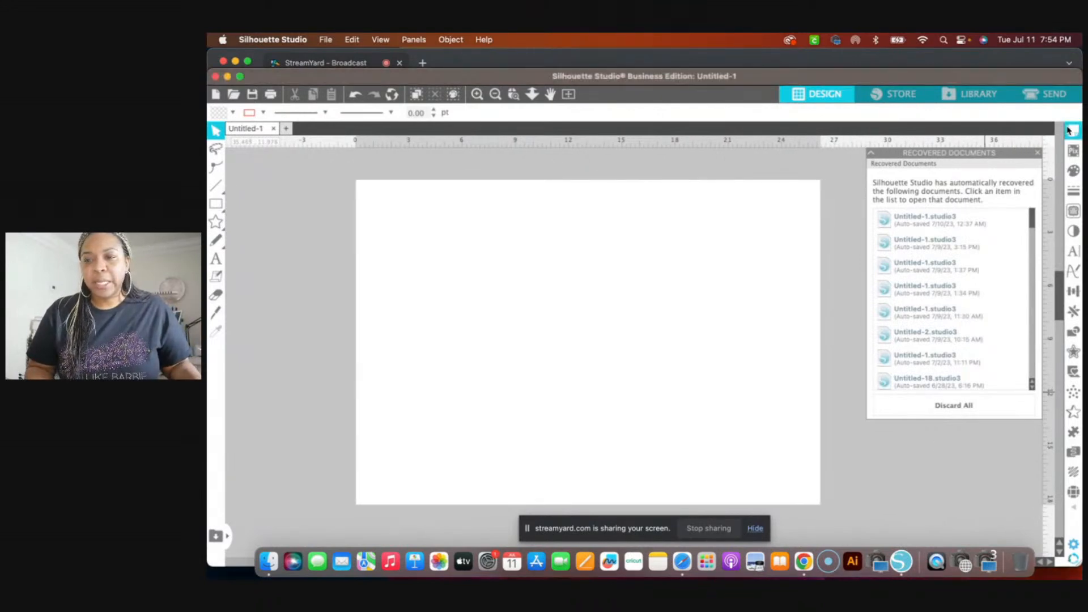
{"action": "left_click", "coordinate": [1068, 130]}
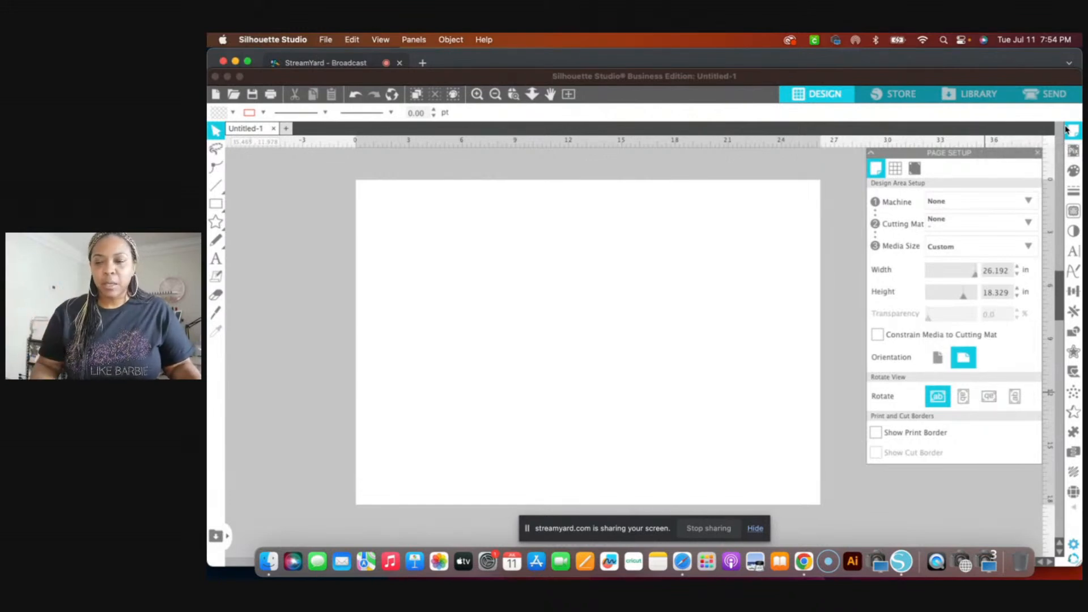
{"action": "left_click", "coordinate": [1031, 252]}
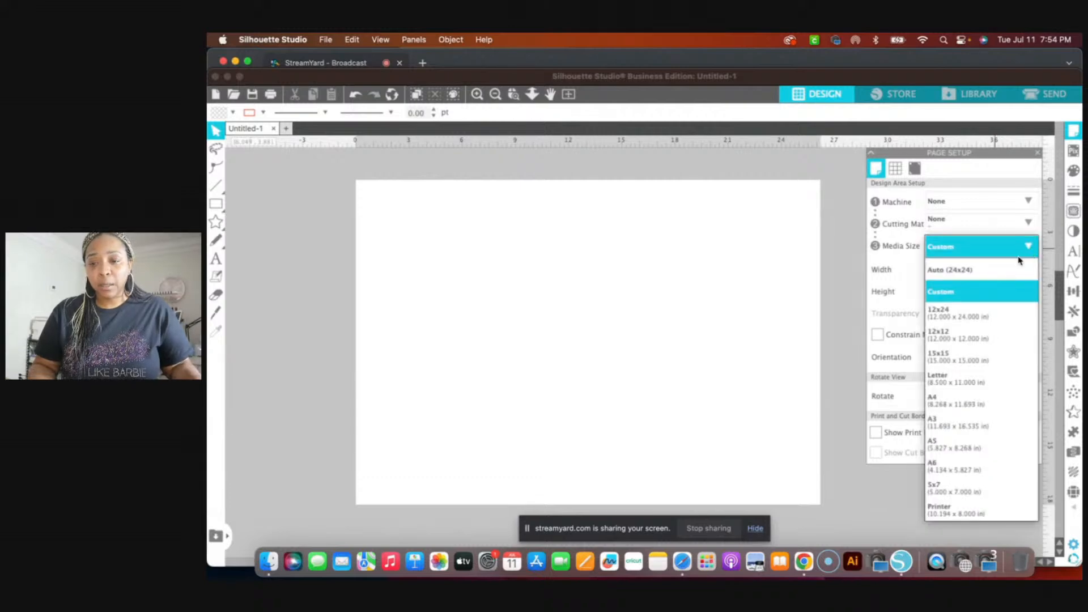
{"action": "left_click", "coordinate": [989, 337]}
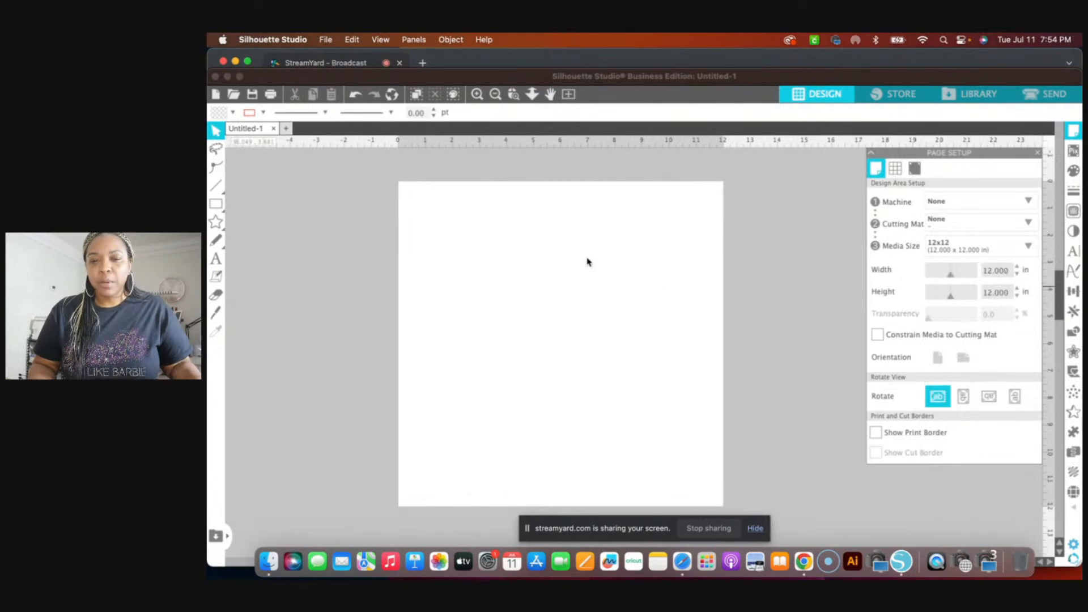
Merge the file Class of.svg from the Documents folder into the current design.
{"action": "left_click", "coordinate": [478, 95]}
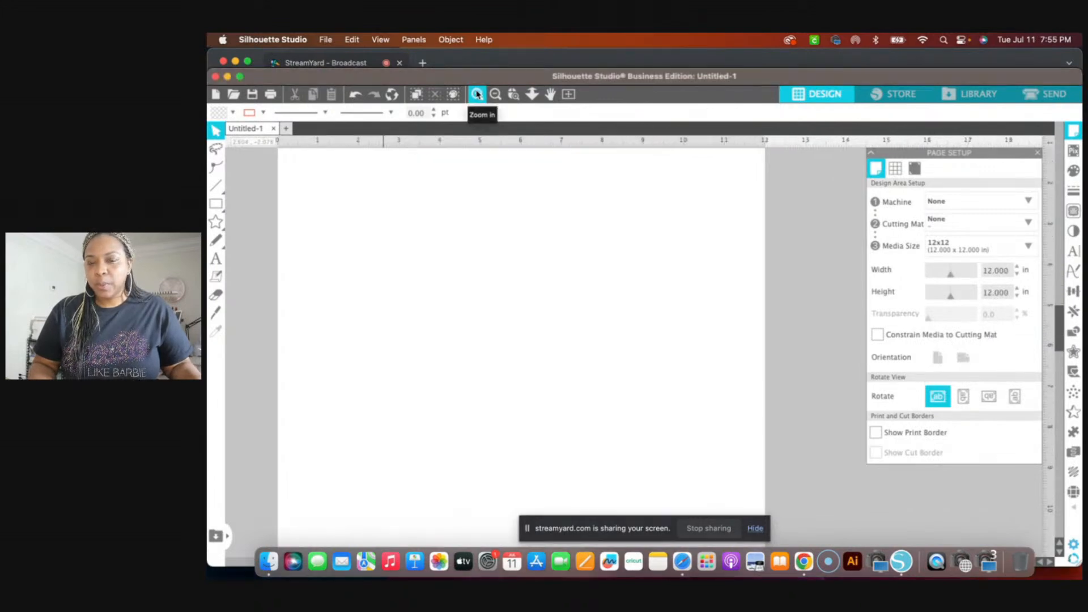
{"action": "left_click", "coordinate": [477, 95]}
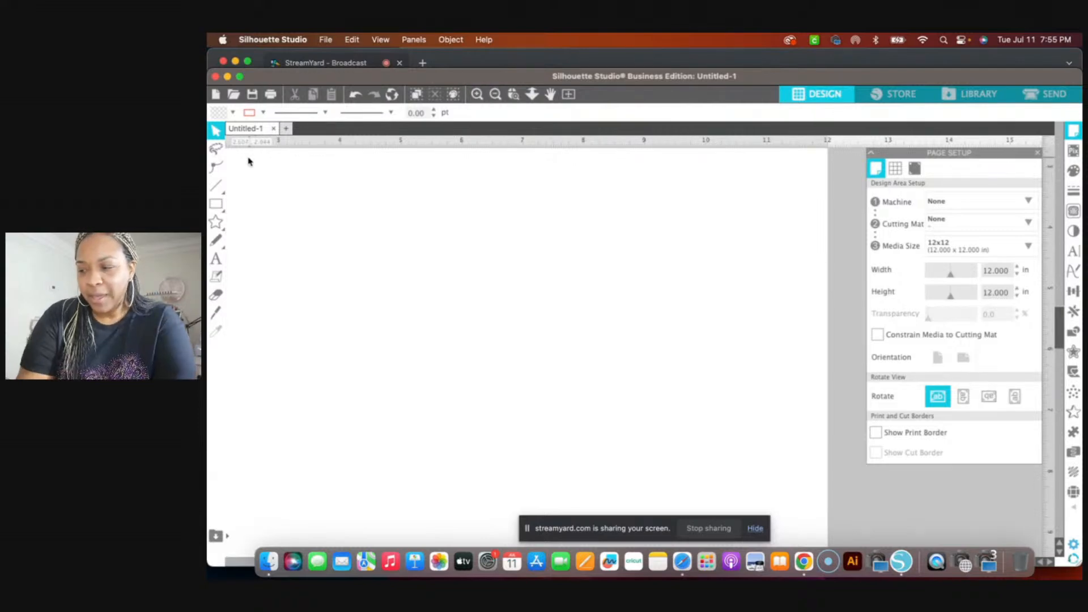
{"action": "scroll", "coordinate": [383, 240], "scroll_direction": "left", "scroll_amount": 5}
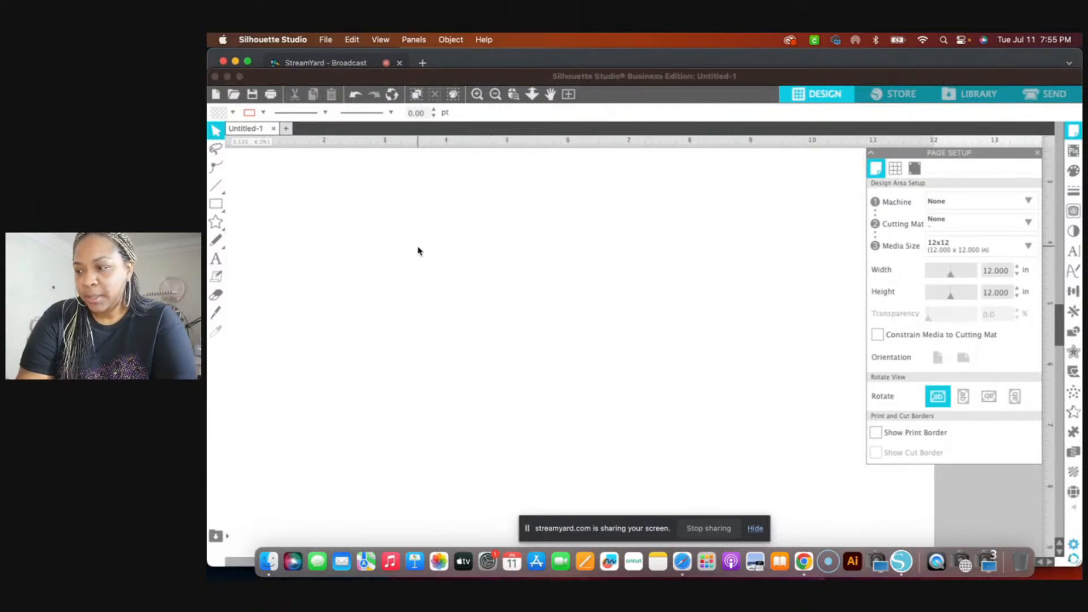
{"action": "scroll", "coordinate": [418, 250], "scroll_direction": "up", "scroll_amount": 2}
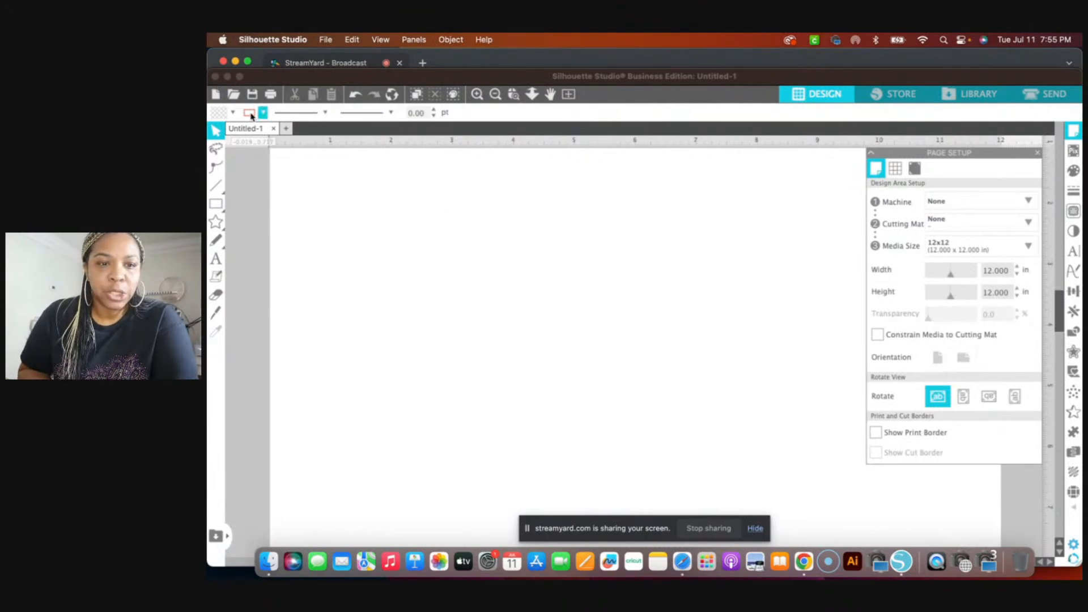
{"action": "left_click_drag", "start_coordinate": [313, 80], "coordinate": [319, 62]}
{"action": "left_click", "coordinate": [325, 39]}
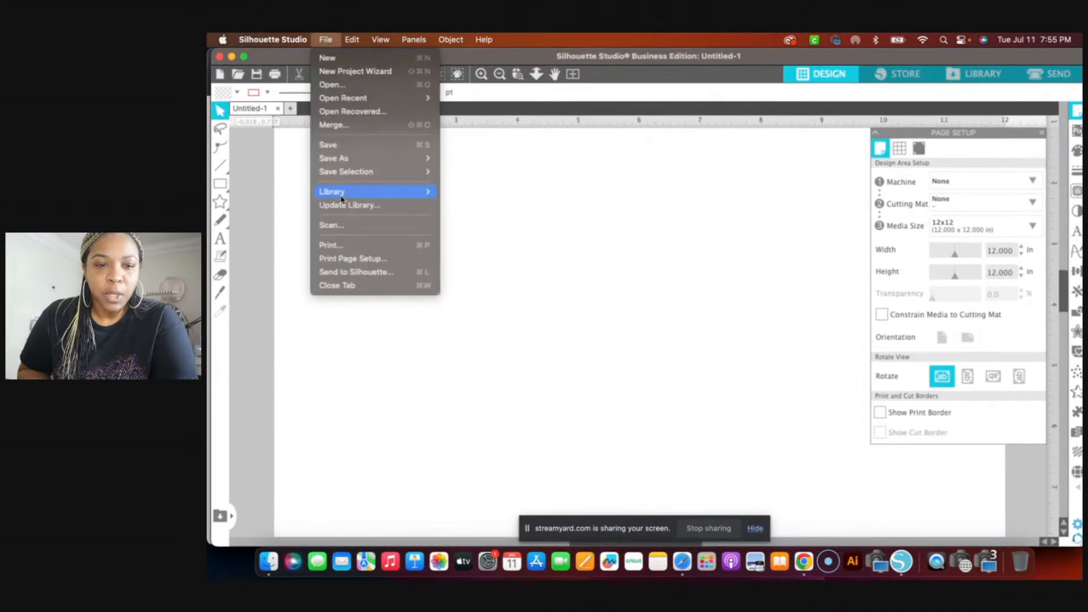
{"action": "left_click", "coordinate": [359, 125]}
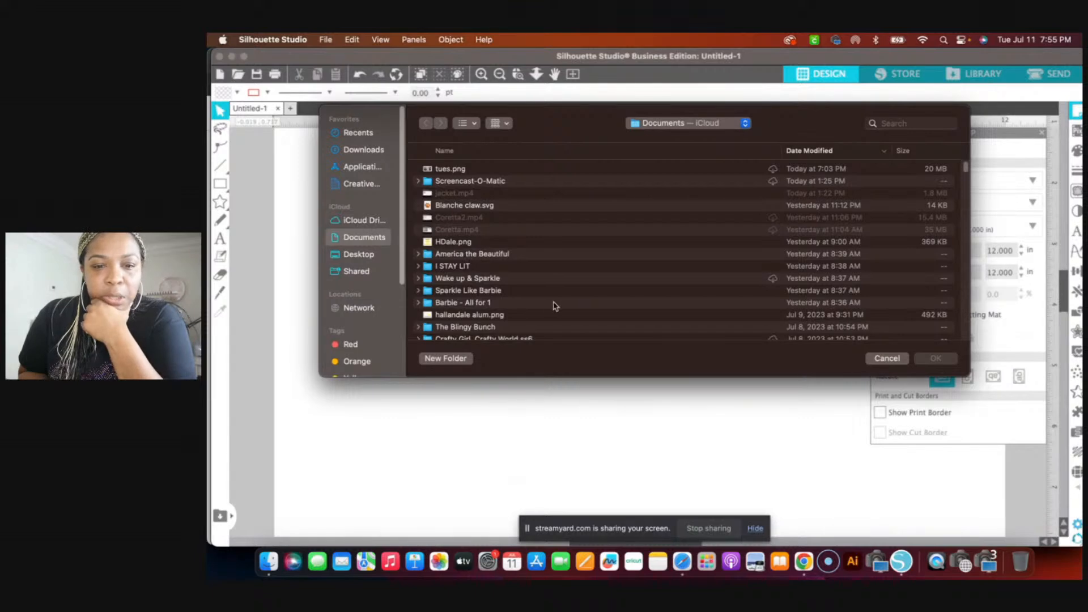
{"action": "scroll", "coordinate": [555, 306], "scroll_direction": "down", "scroll_amount": 5}
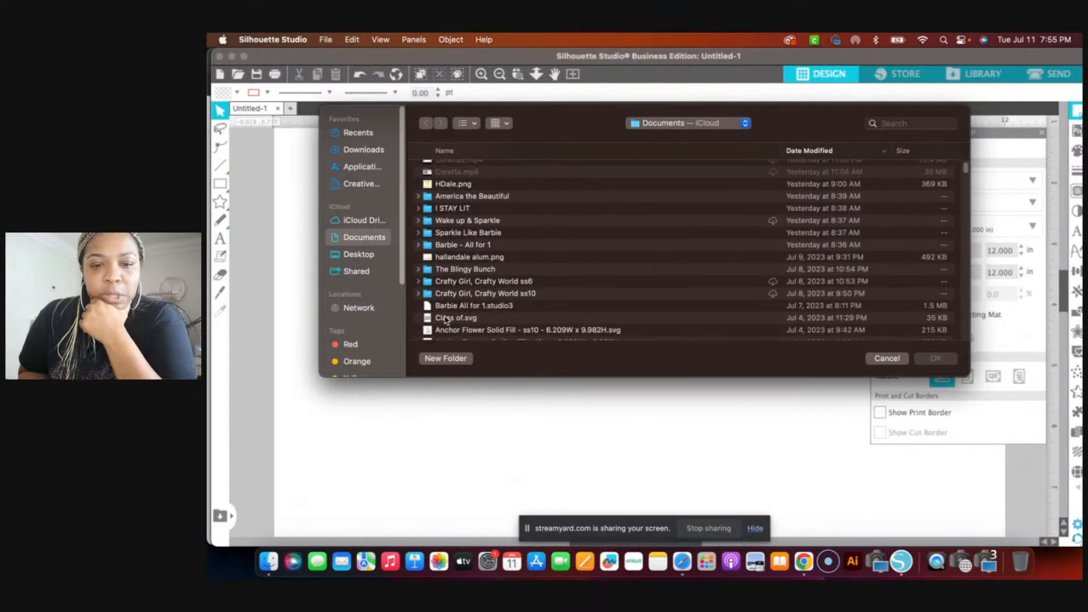
{"action": "double_click", "coordinate": [445, 318]}
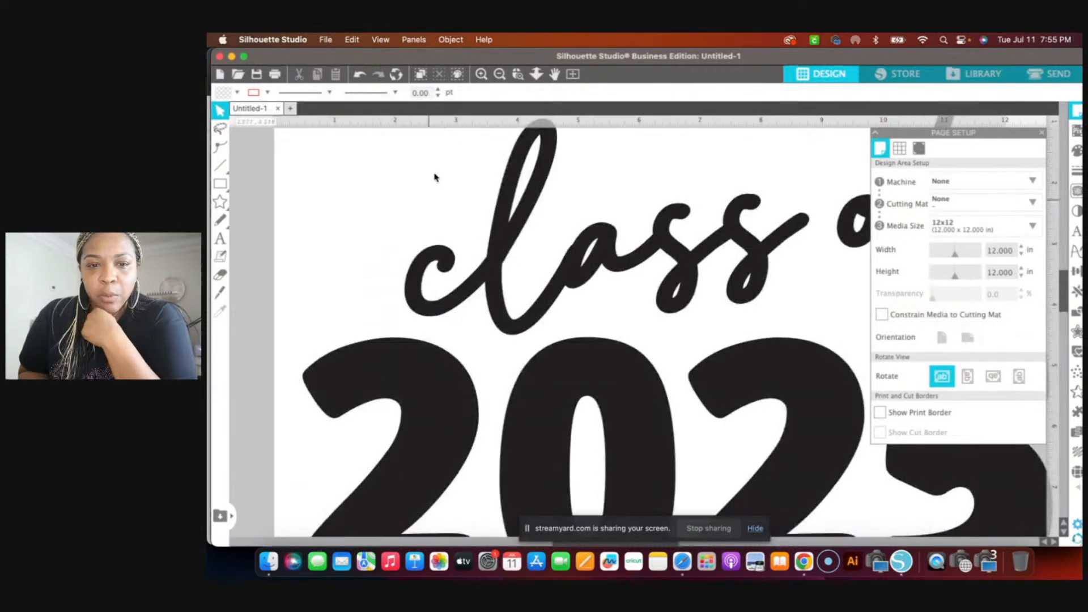
Move all four imported class-year designs together off the page, into the empty area left of it.
{"action": "left_click", "coordinate": [497, 74]}
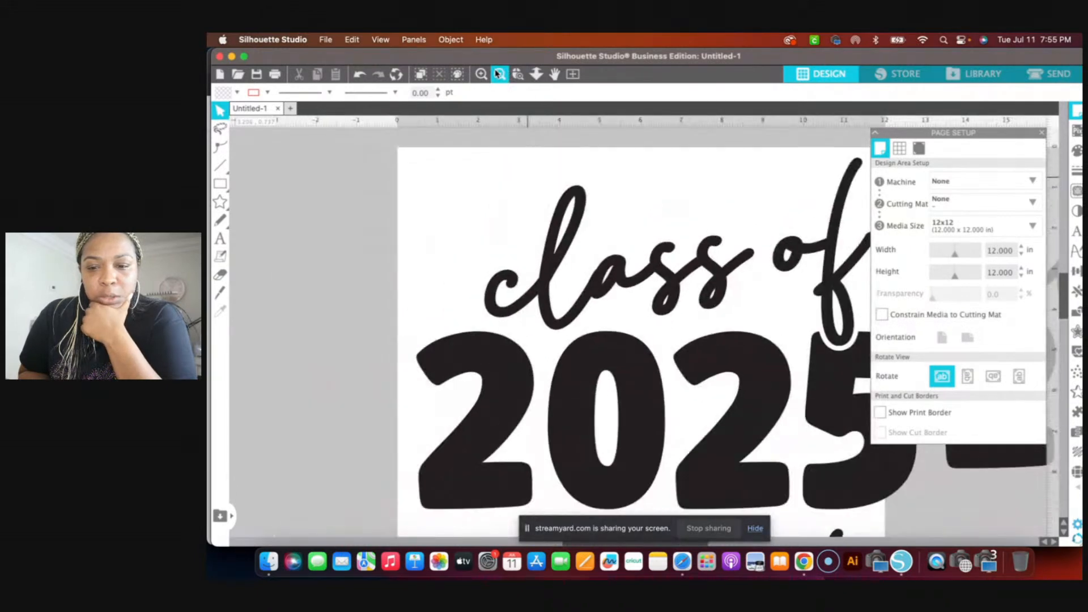
{"action": "left_click", "coordinate": [497, 74]}
{"action": "left_click", "coordinate": [497, 73]}
{"action": "left_click", "coordinate": [497, 74]}
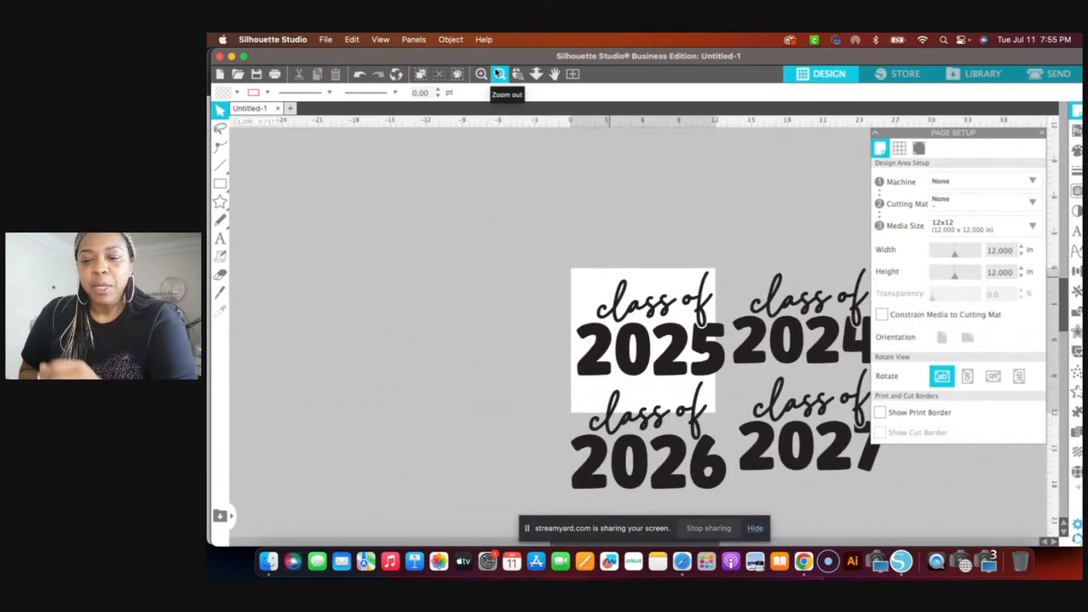
{"action": "left_click_drag", "start_coordinate": [504, 223], "coordinate": [895, 469]}
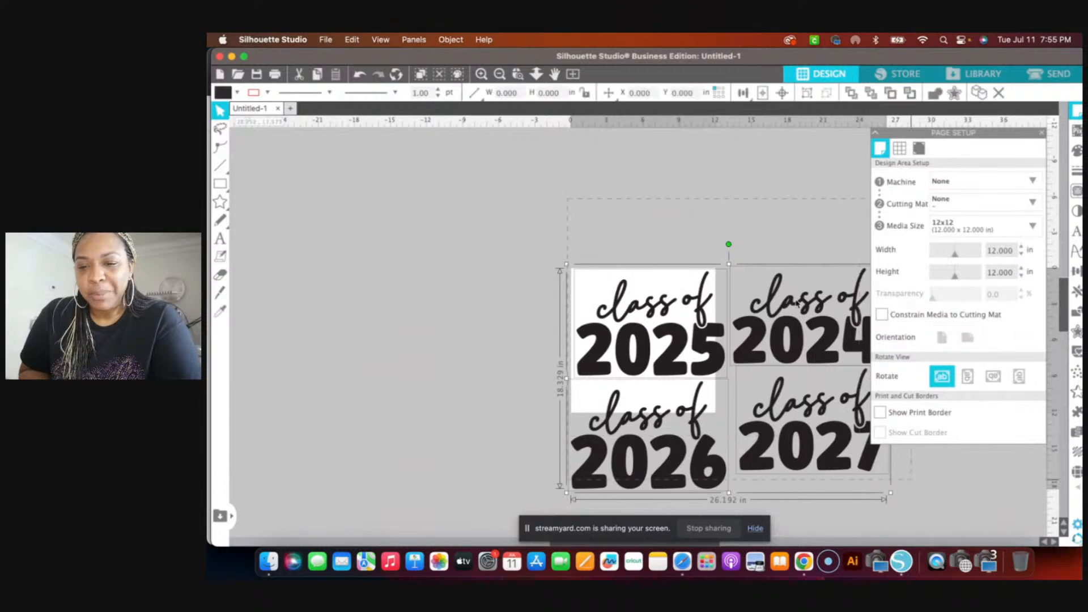
{"action": "left_click_drag", "start_coordinate": [724, 335], "coordinate": [437, 234]}
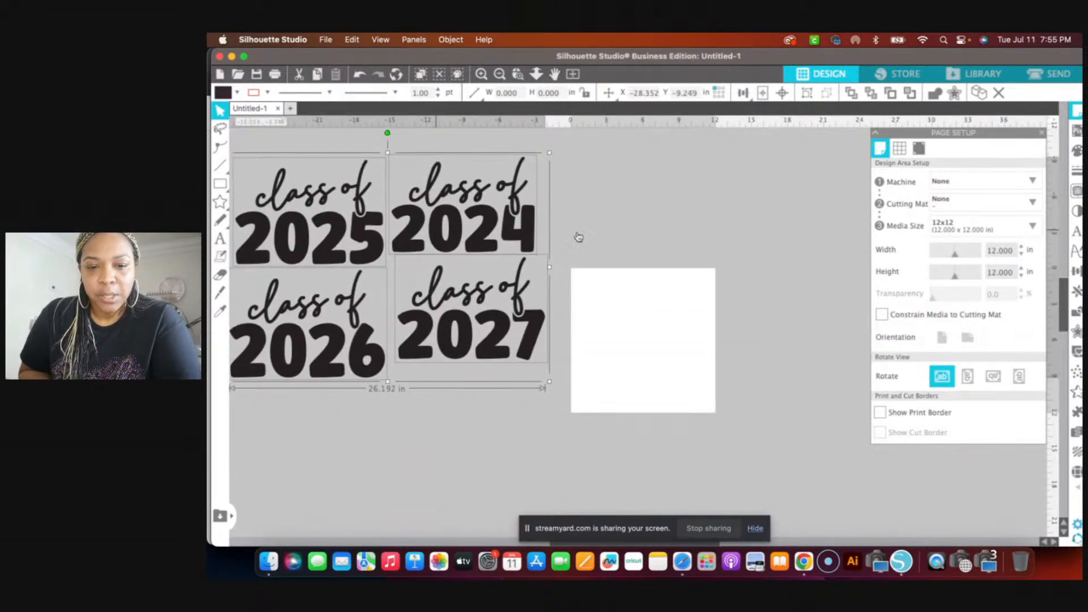
{"action": "left_click", "coordinate": [717, 218]}
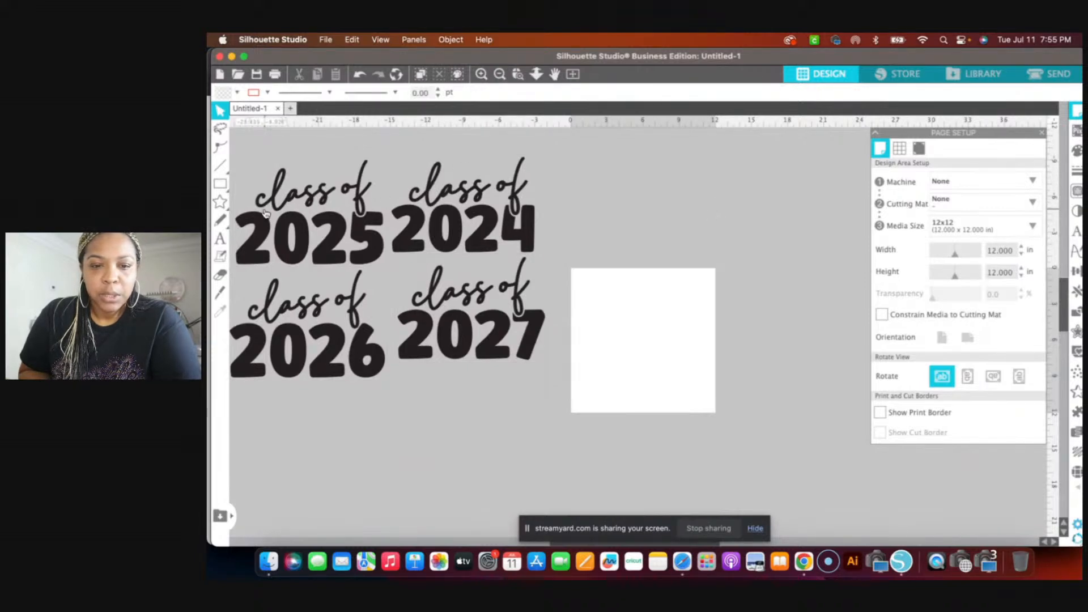
Place the "class of 2024" design on the page and scale it proportionally to about 10.4 in wide.
{"action": "left_click_drag", "start_coordinate": [406, 147], "coordinate": [544, 256]}
{"action": "left_click_drag", "start_coordinate": [502, 219], "coordinate": [698, 340]}
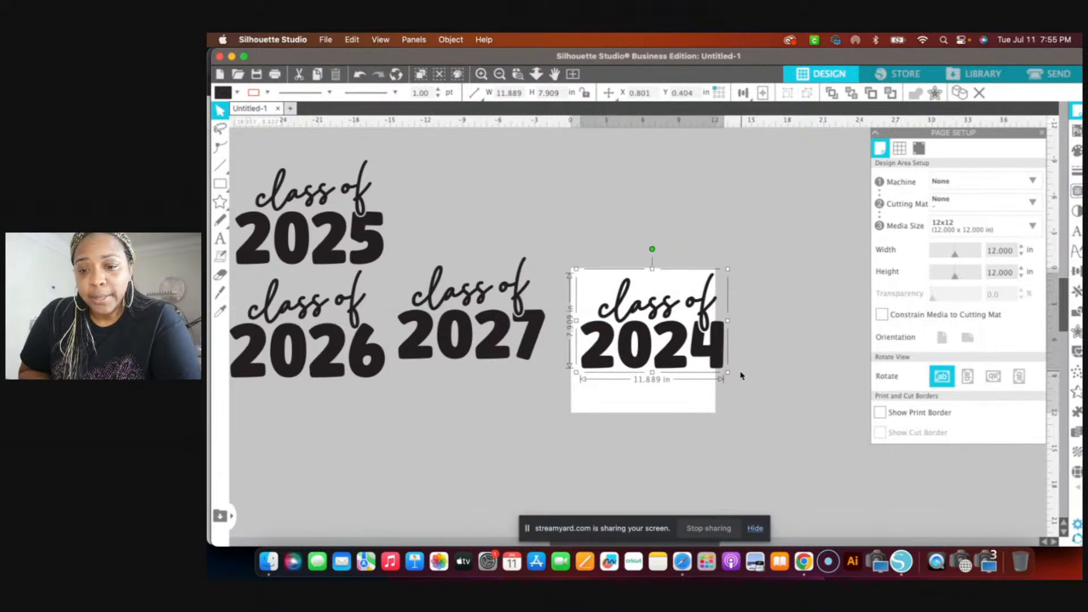
{"action": "left_click_drag", "start_coordinate": [727, 371], "coordinate": [714, 360]}
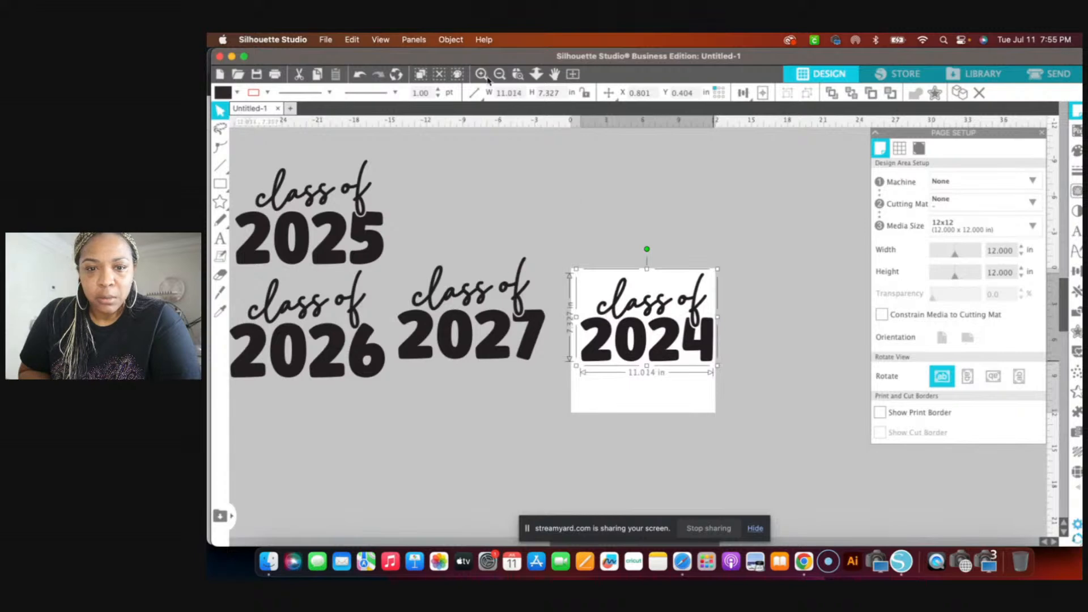
{"action": "scroll", "coordinate": [722, 273], "scroll_direction": "up", "scroll_amount": 2}
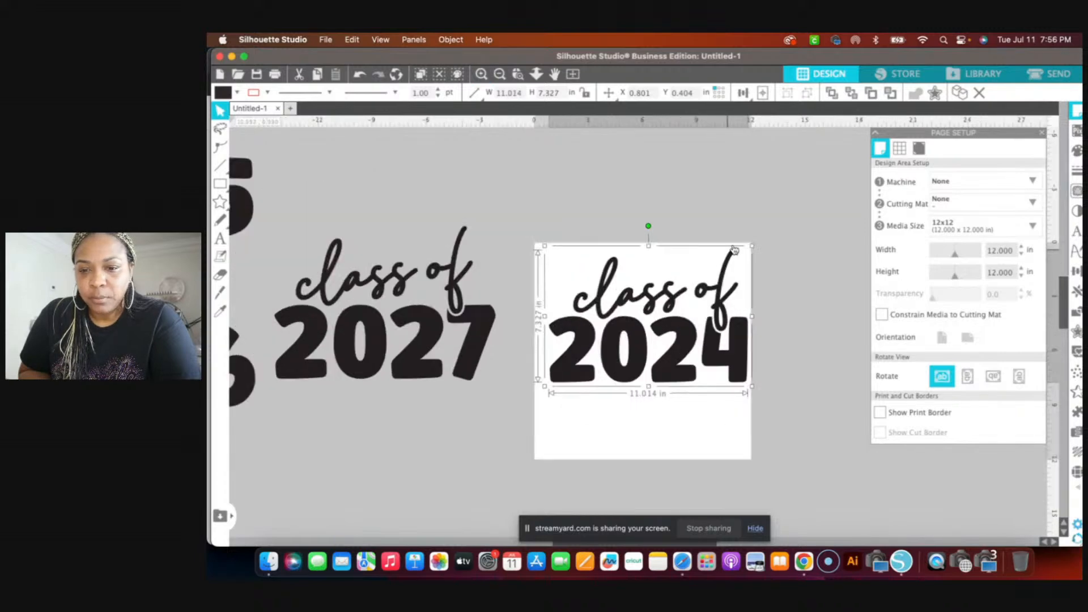
{"action": "left_click_drag", "start_coordinate": [751, 247], "coordinate": [743, 256]}
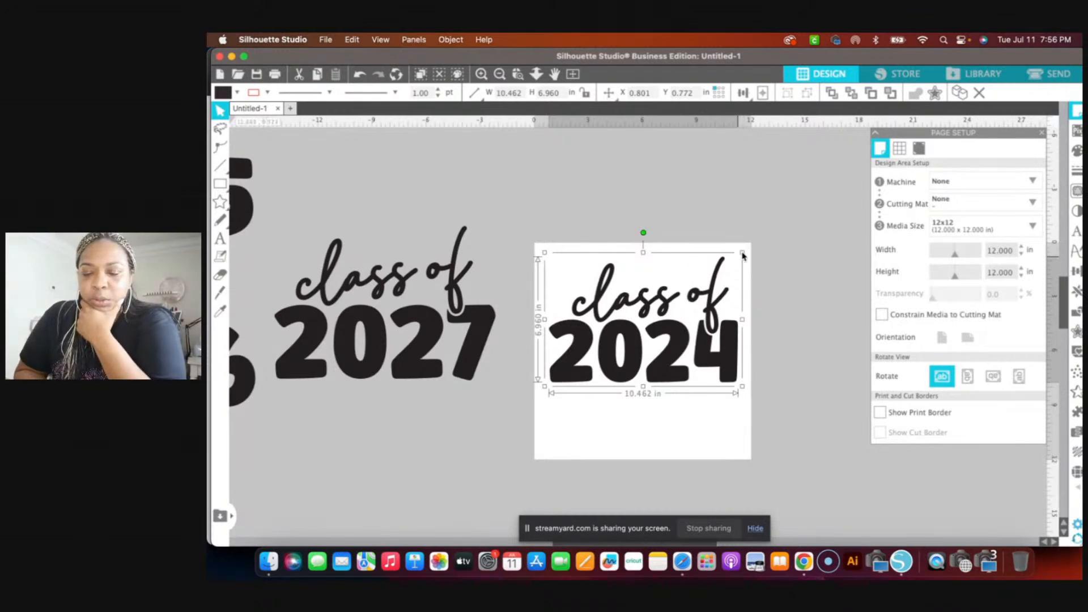
{"action": "left_click_drag", "start_coordinate": [741, 256], "coordinate": [740, 256]}
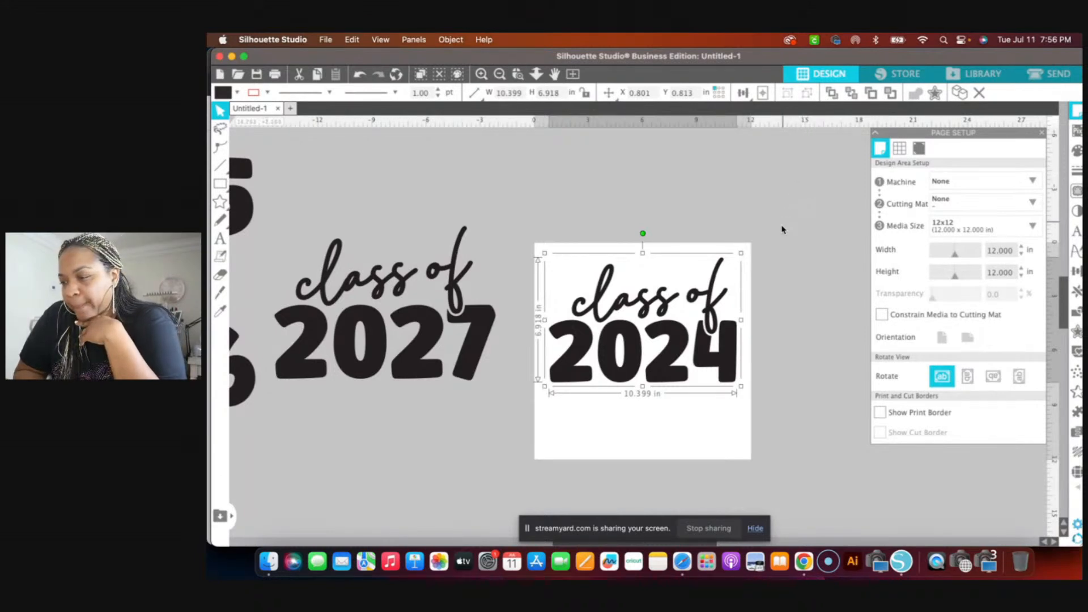
Merge the file Blanche claw.svg from the Documents folder into the "class of 2024" design.
{"action": "scroll", "coordinate": [781, 245], "scroll_direction": "down", "scroll_amount": 1}
{"action": "scroll", "coordinate": [781, 245], "scroll_direction": "down", "scroll_amount": 3}
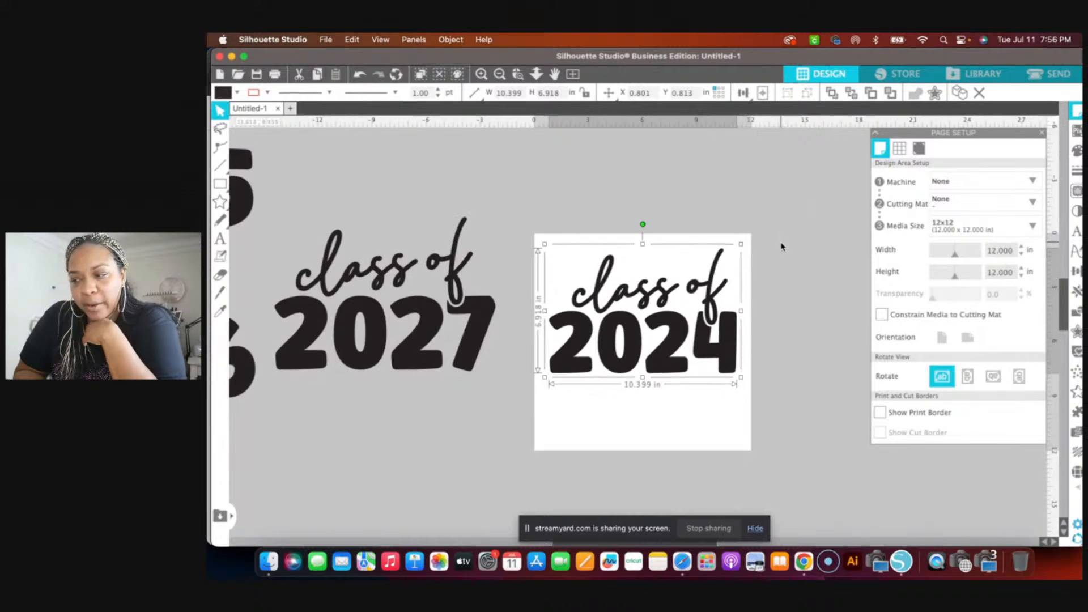
{"action": "left_click", "coordinate": [480, 74]}
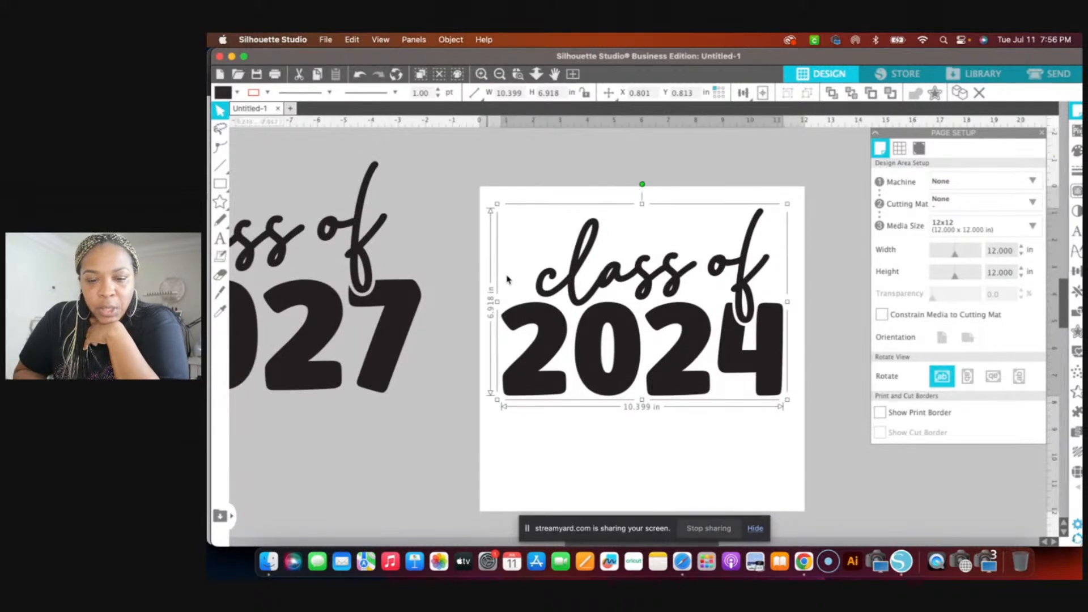
{"action": "scroll", "coordinate": [508, 278], "scroll_direction": "right", "scroll_amount": 10}
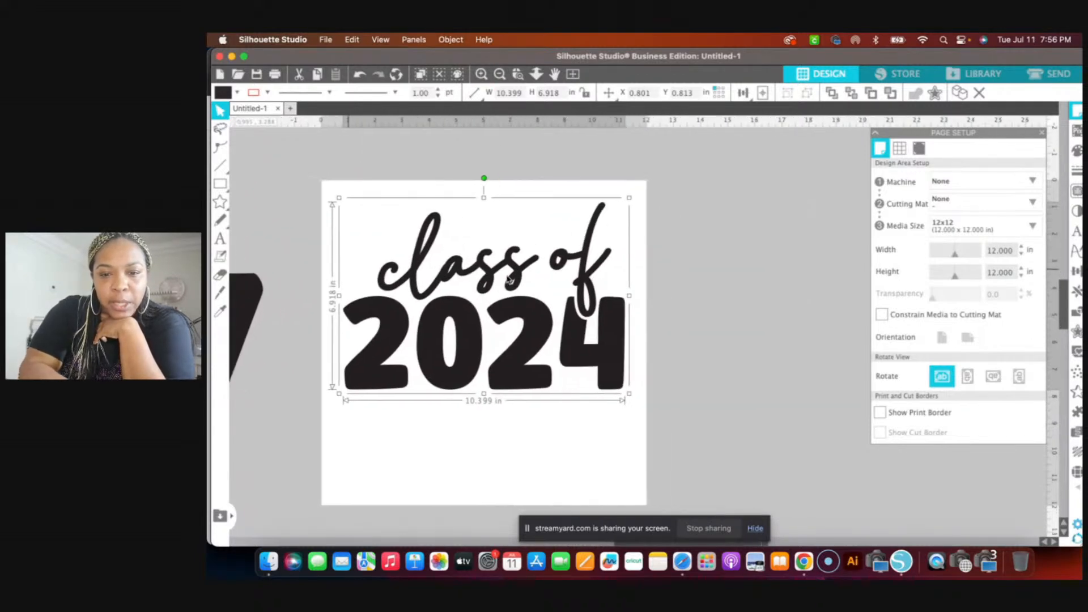
{"action": "scroll", "coordinate": [508, 278], "scroll_direction": "right", "scroll_amount": 1}
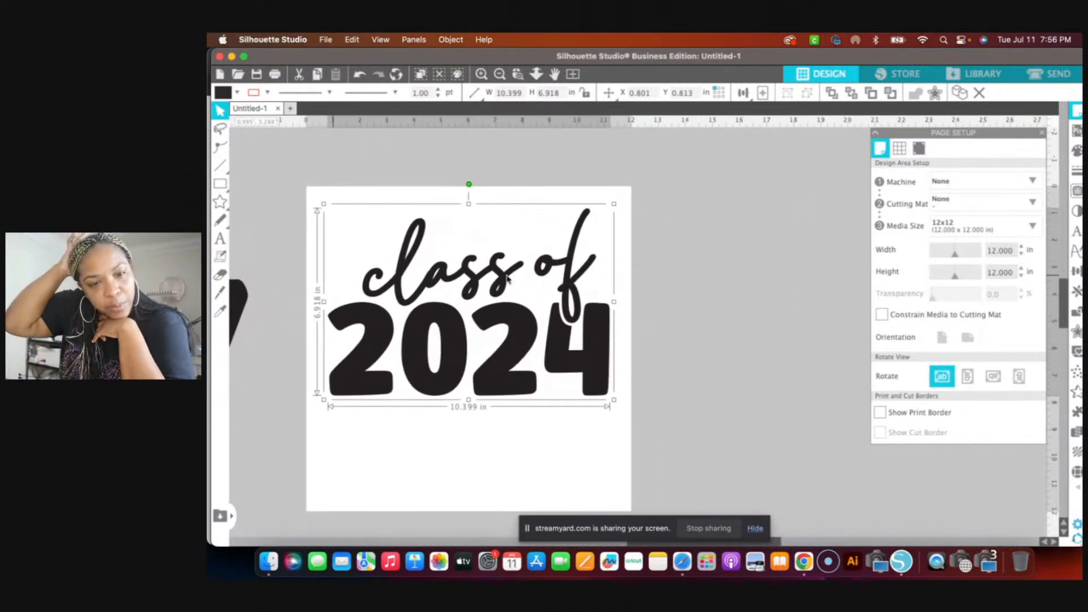
{"action": "left_click", "coordinate": [326, 40]}
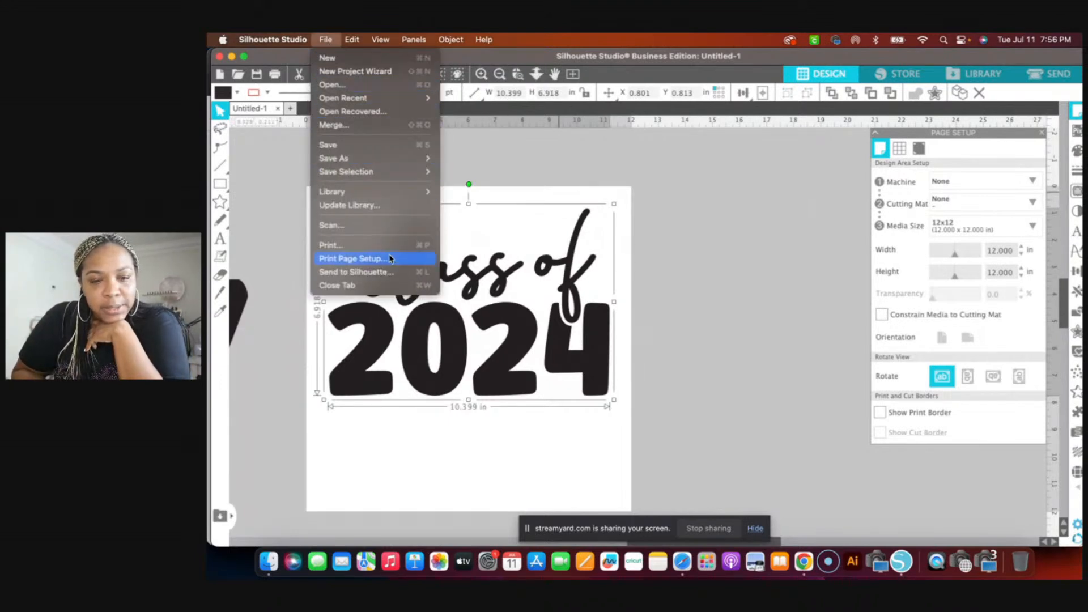
{"action": "left_click", "coordinate": [375, 125]}
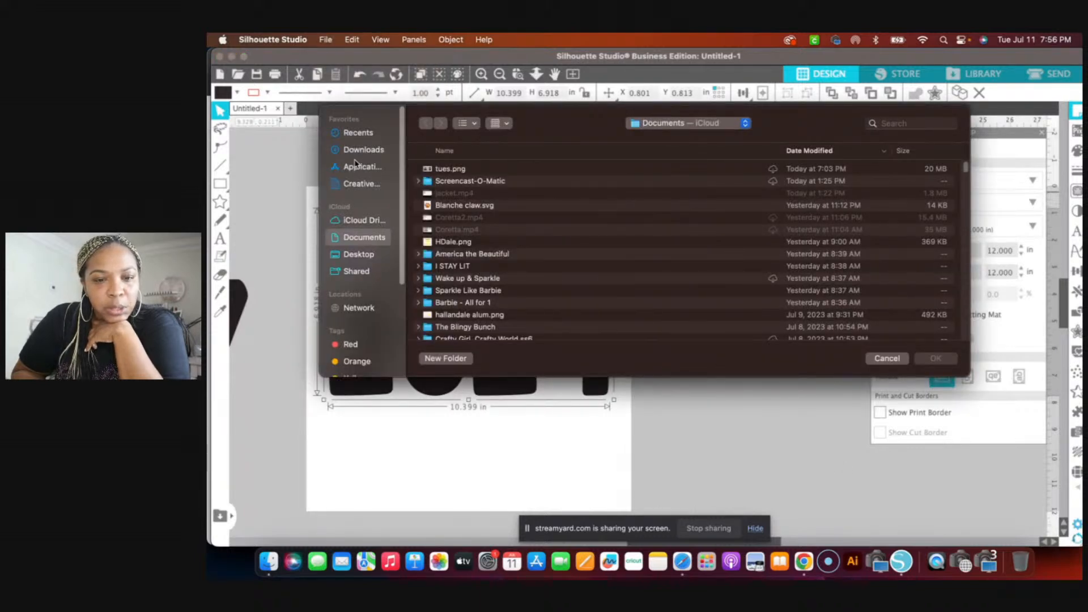
{"action": "double_click", "coordinate": [473, 206]}
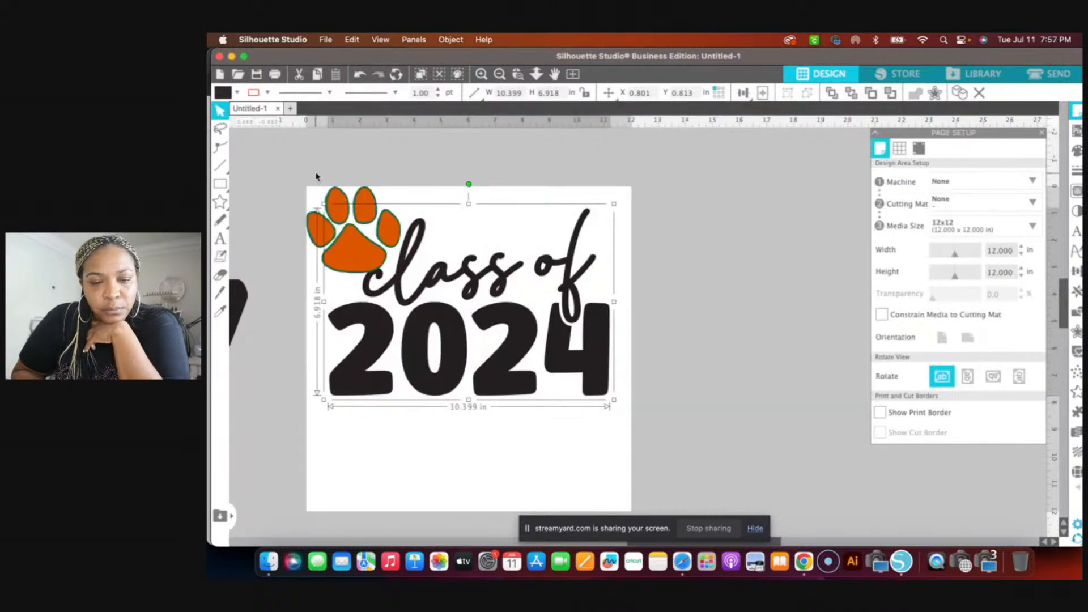
Move the whole paw print off the page, to the right of it, and enlarge it to about 9.8 by 9 in.
{"action": "left_click_drag", "start_coordinate": [293, 169], "coordinate": [335, 227]}
{"action": "left_click", "coordinate": [374, 234]}
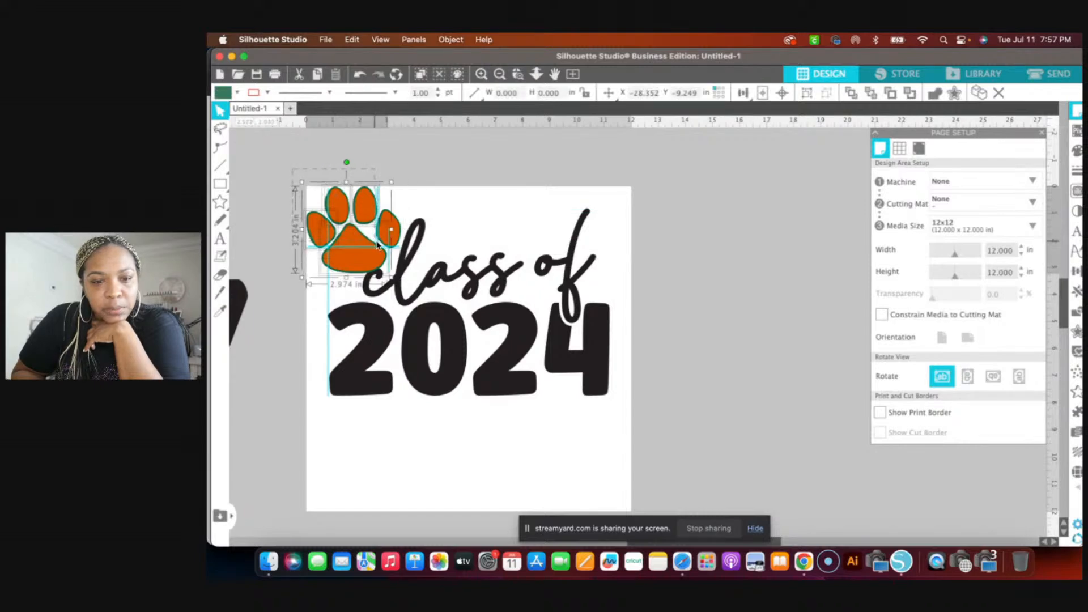
{"action": "left_click_drag", "start_coordinate": [385, 245], "coordinate": [739, 239]}
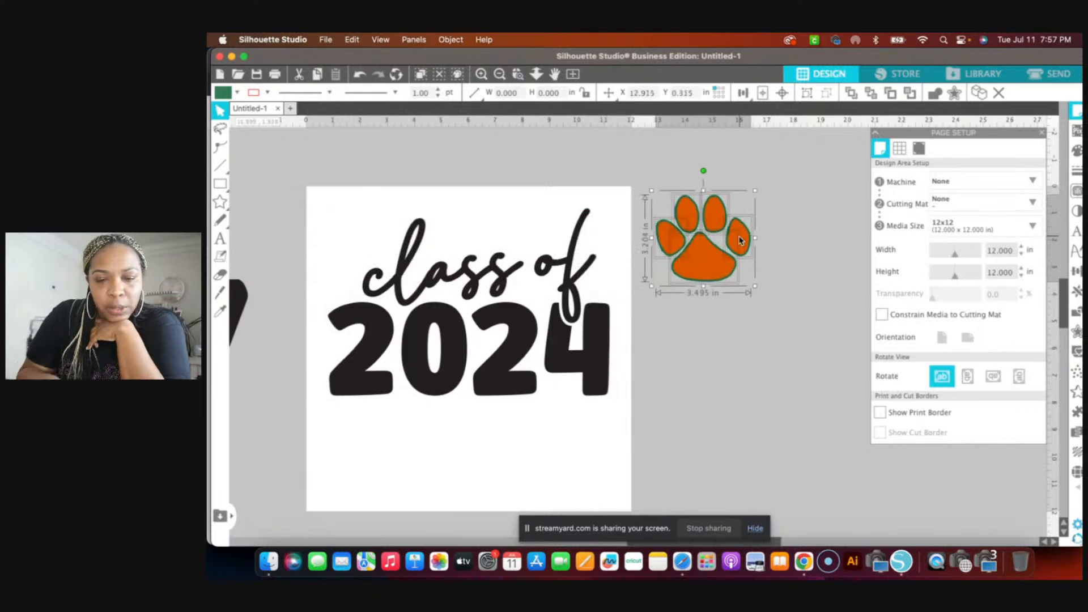
{"action": "scroll", "coordinate": [740, 241], "scroll_direction": "right", "scroll_amount": 3}
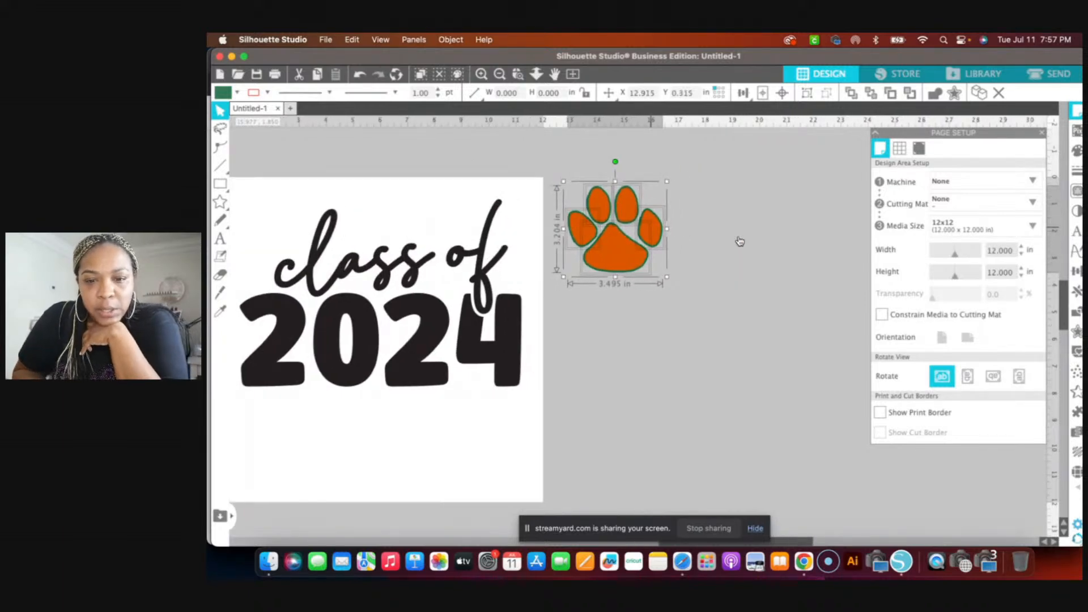
{"action": "left_click_drag", "start_coordinate": [667, 277], "coordinate": [837, 433]}
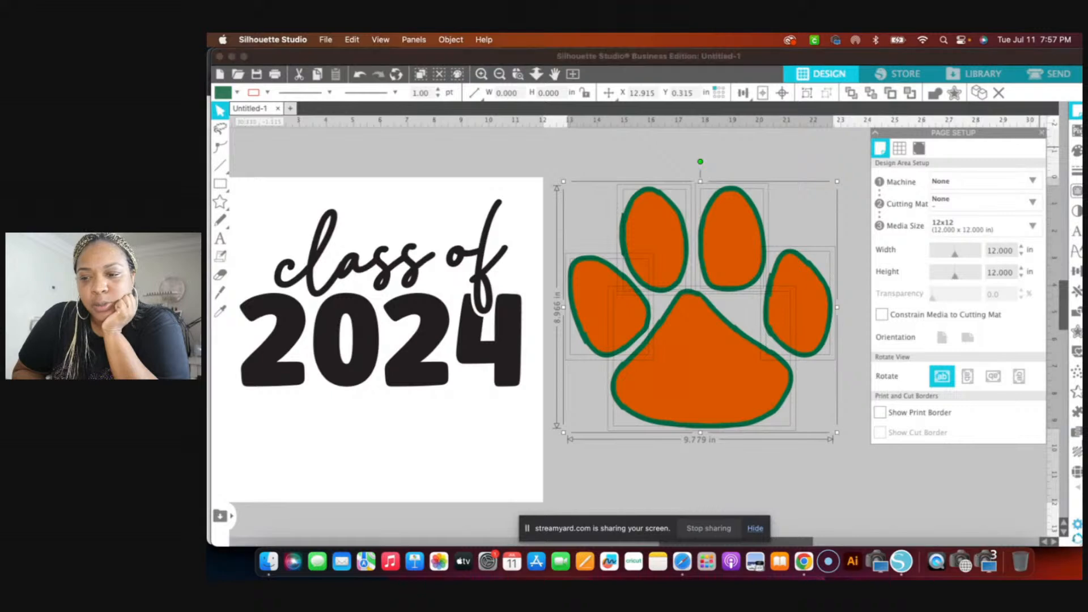
Delete the five orange fill shapes of the paw print, leaving only its green outline.
{"action": "left_click", "coordinate": [1042, 132]}
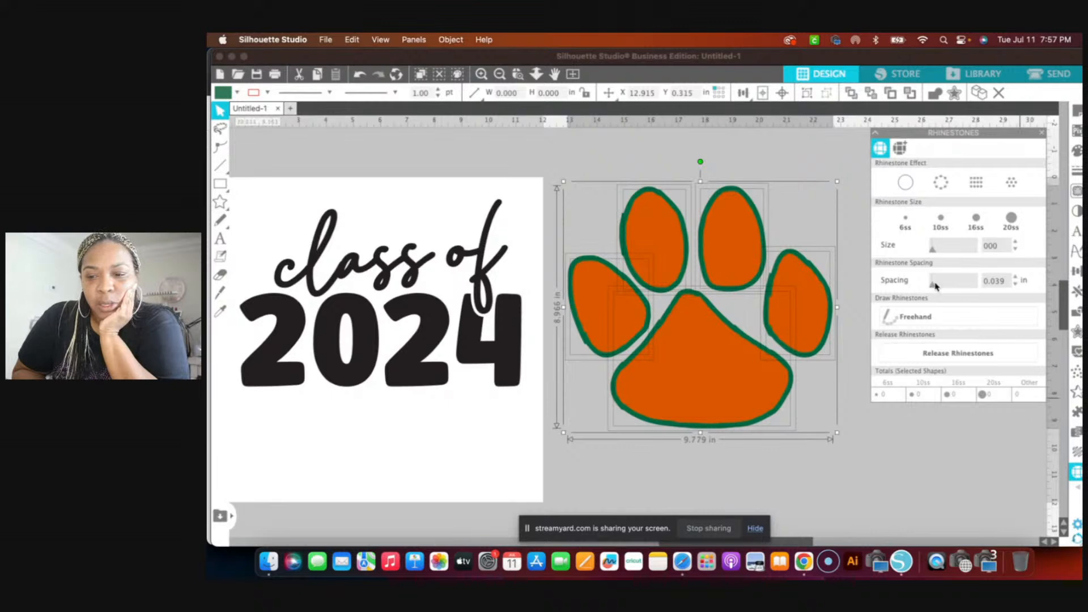
{"action": "left_click", "coordinate": [601, 158]}
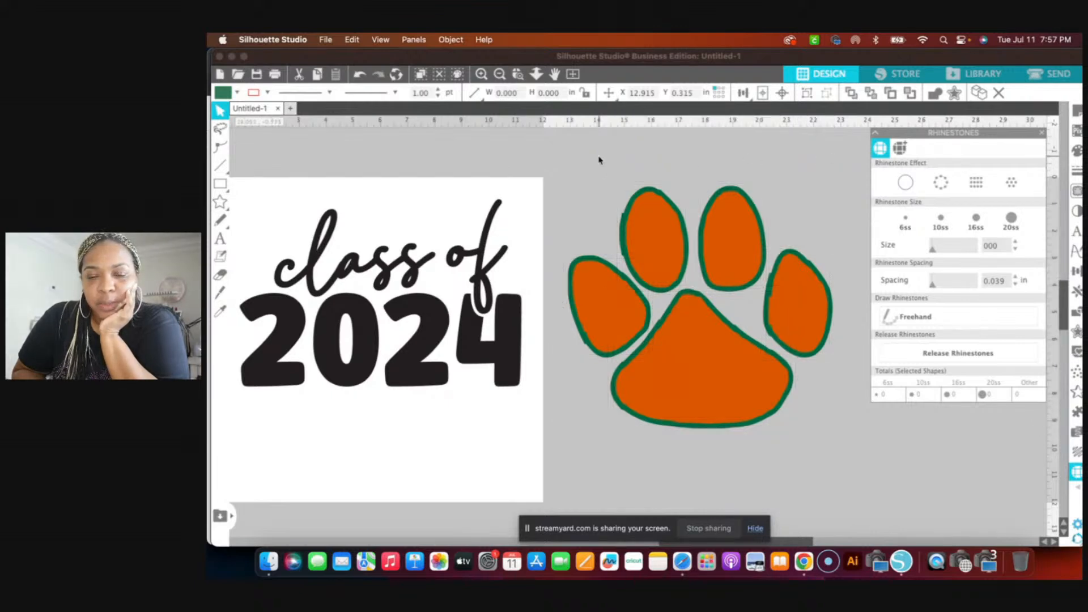
{"action": "left_click", "coordinate": [615, 287]}
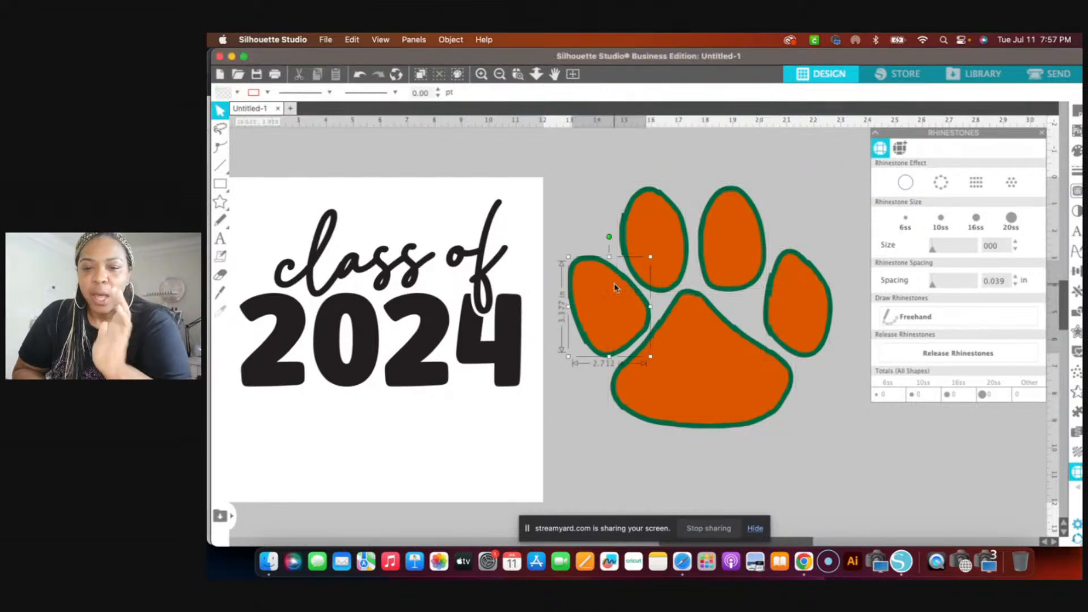
{"action": "left_click", "coordinate": [673, 250], "text": "shift"}
{"action": "left_click", "coordinate": [753, 242], "text": "shift"}
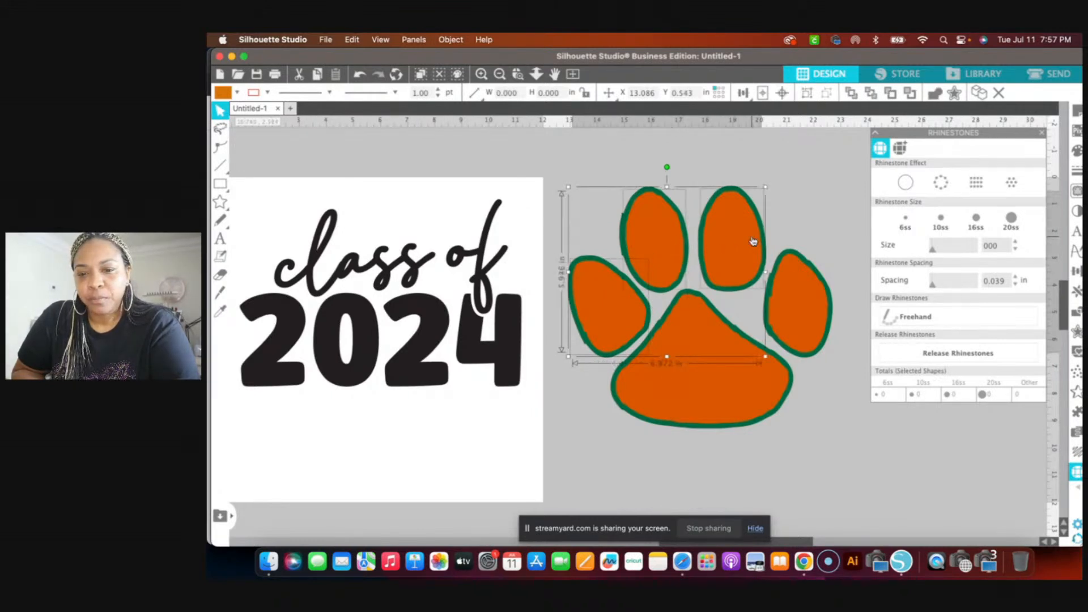
{"action": "left_click", "coordinate": [810, 310], "text": "shift"}
{"action": "left_click", "coordinate": [723, 387], "text": "shift"}
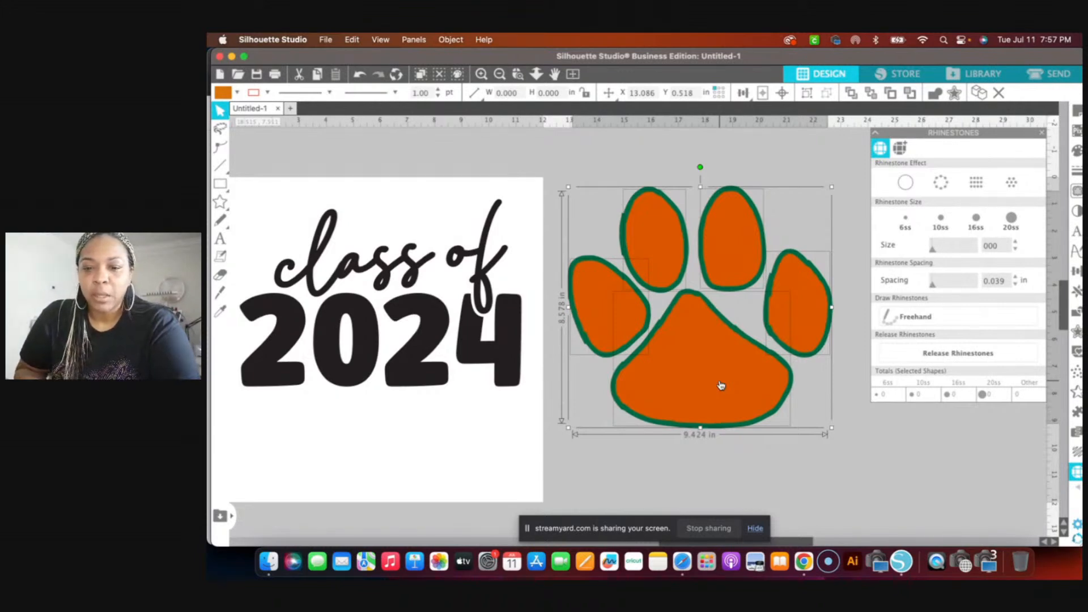
{"action": "left_click_drag", "start_coordinate": [721, 386], "coordinate": [870, 510]}
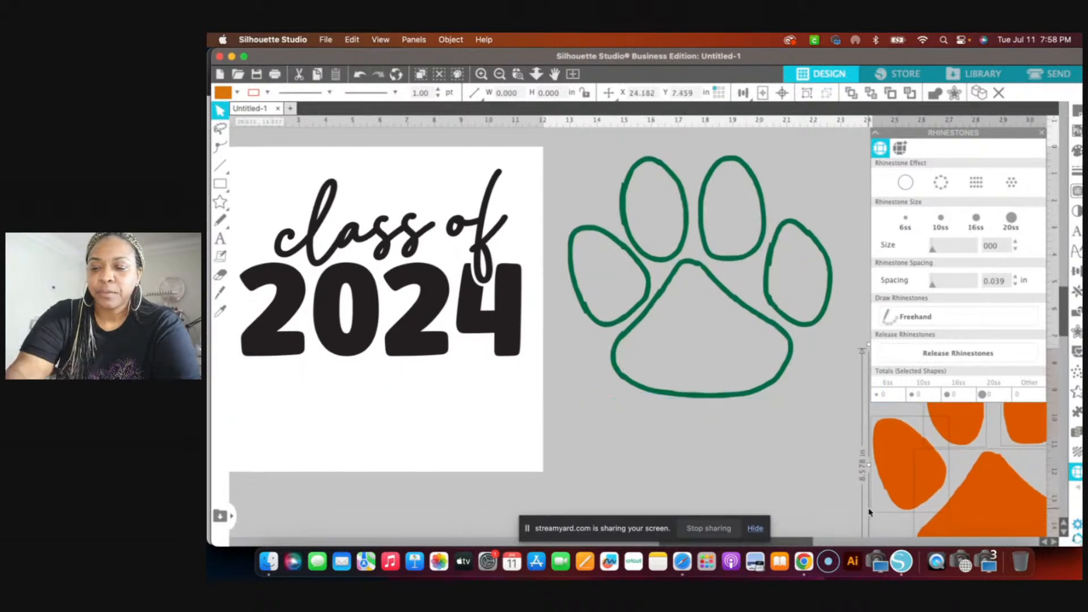
{"action": "key", "text": "Delete"}
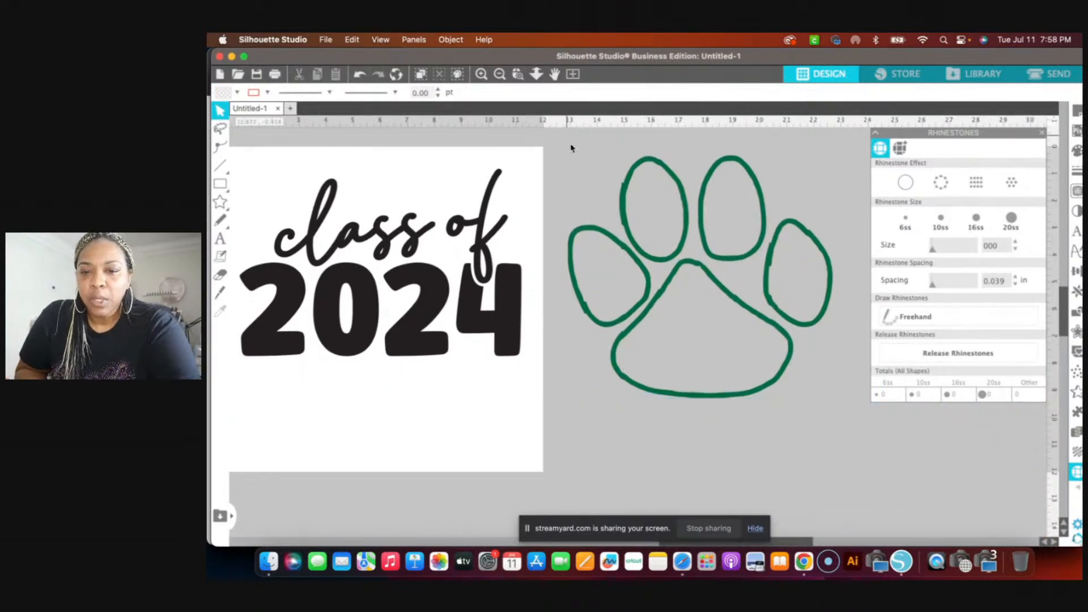
Try the edge rhinestone effect on the whole green paw outline, and set the effect back to none.
{"action": "left_click_drag", "start_coordinate": [567, 145], "coordinate": [839, 414]}
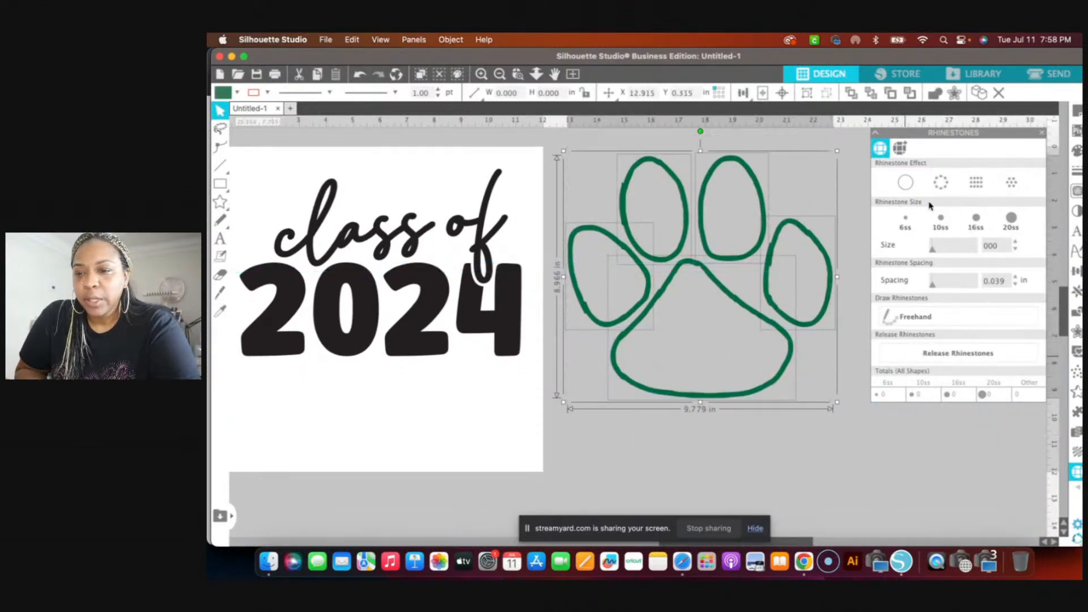
{"action": "left_click", "coordinate": [941, 184]}
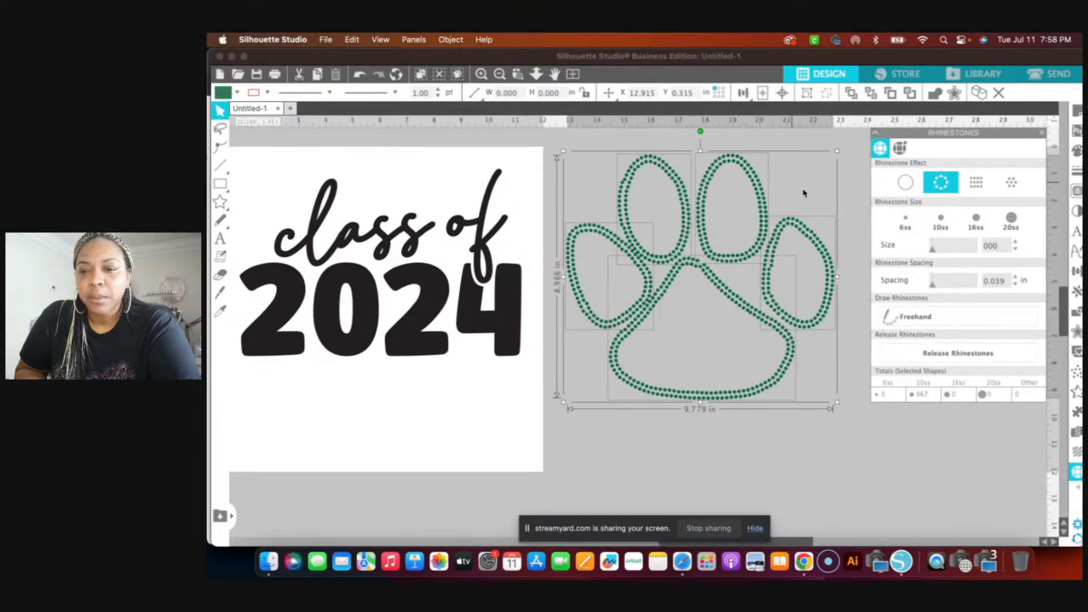
{"action": "left_click", "coordinate": [906, 183]}
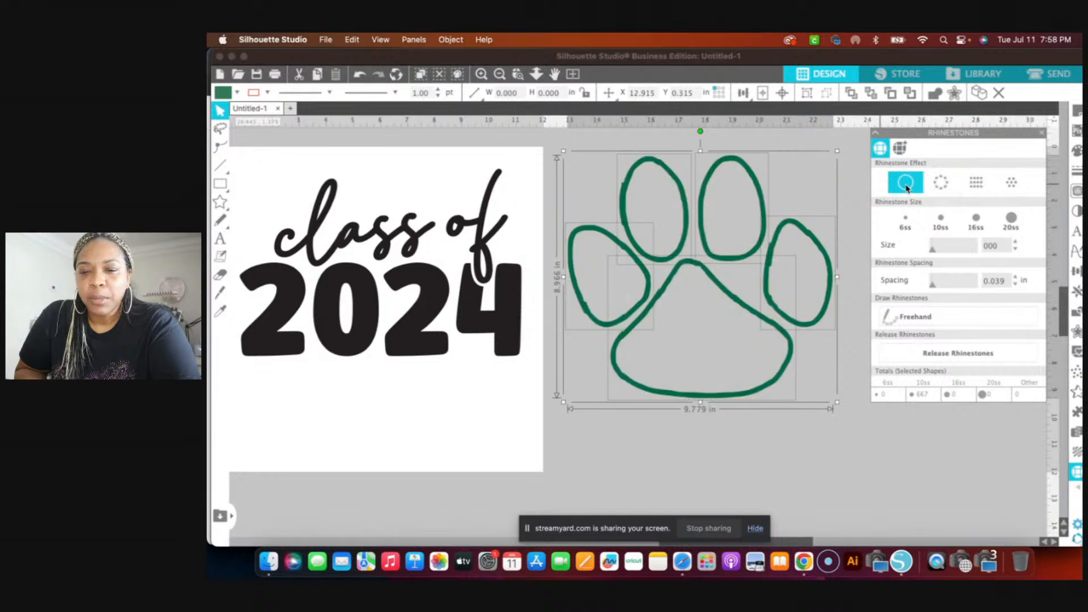
{"action": "left_click", "coordinate": [848, 154]}
Apply an edge rhinestone effect to the whole paw outline, using 10ss stones and 0.015 in spacing.
{"action": "left_click_drag", "start_coordinate": [563, 168], "coordinate": [793, 387]}
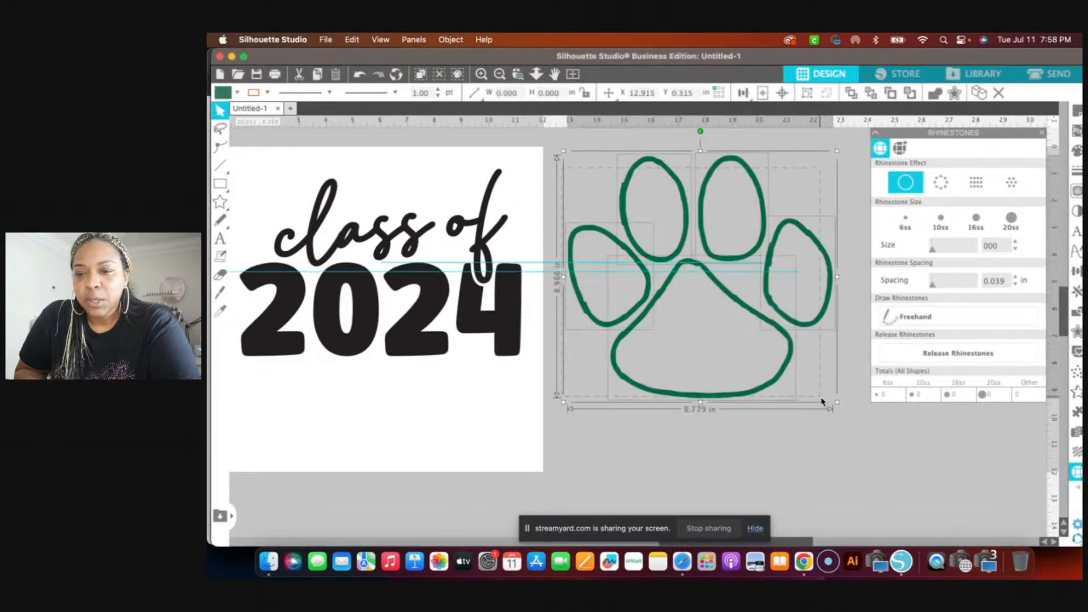
{"action": "left_click", "coordinate": [941, 222]}
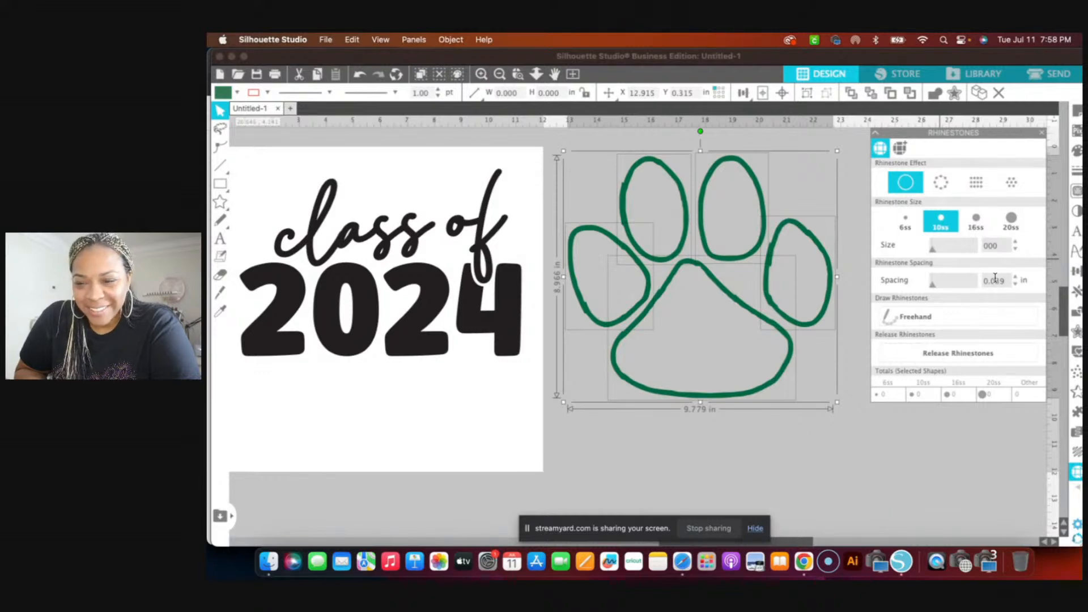
{"action": "double_click", "coordinate": [995, 282]}
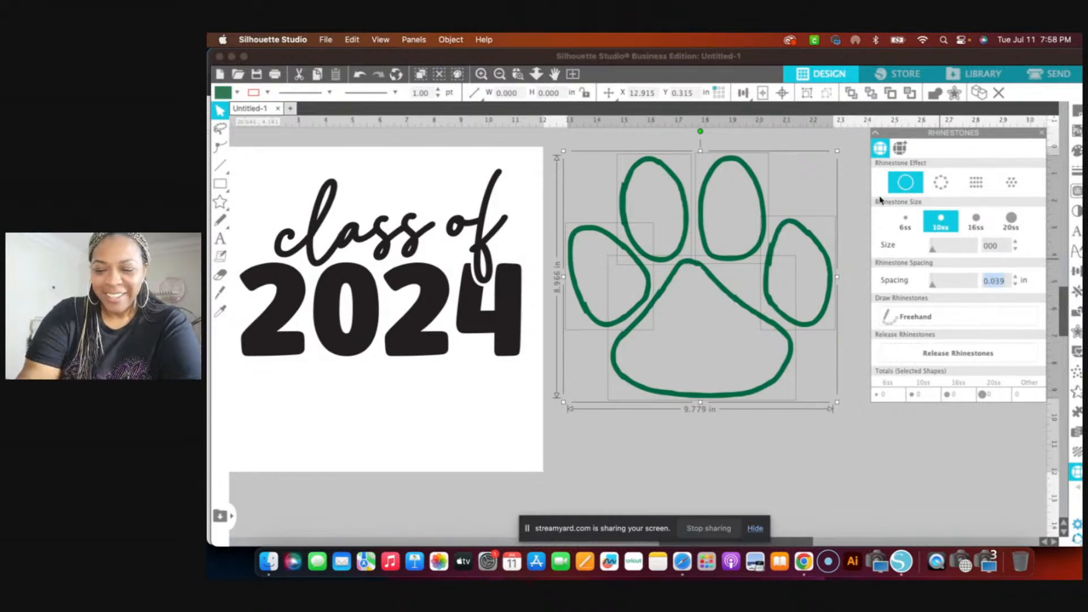
{"action": "type", "text": ".015"}
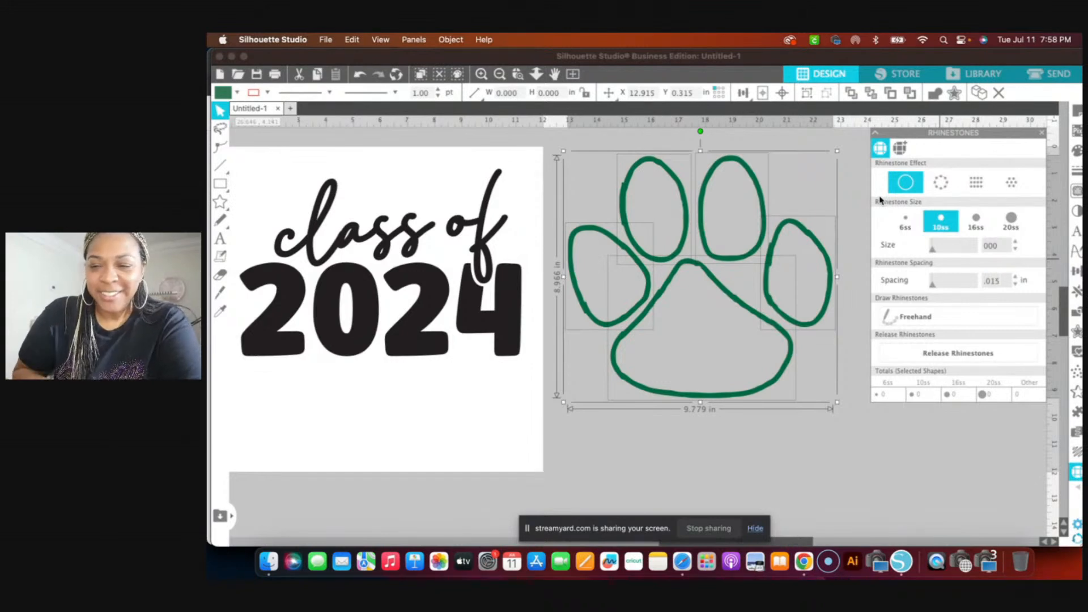
{"action": "key", "text": "Return"}
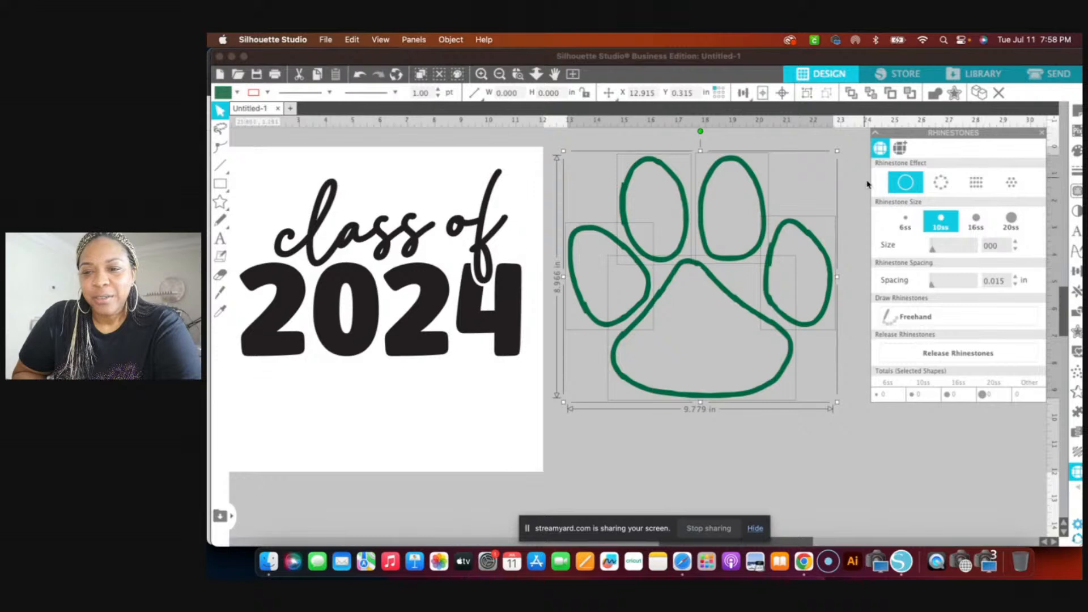
{"action": "left_click", "coordinate": [943, 190]}
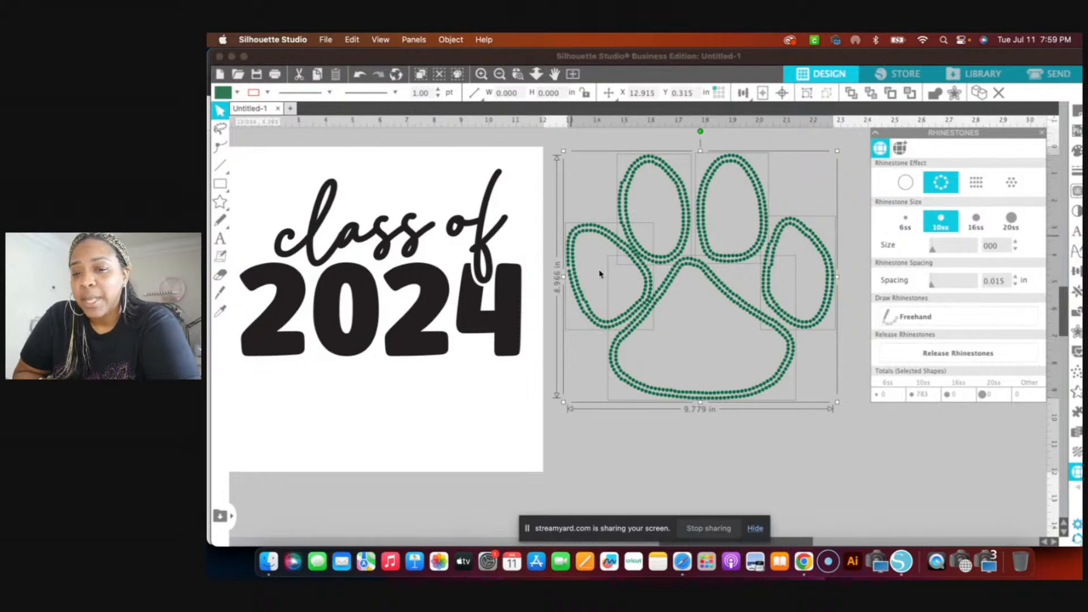
Scale the rhinestone paw print down to about 5 by 4.6 in and move it nearer the page.
{"action": "left_click", "coordinate": [566, 155]}
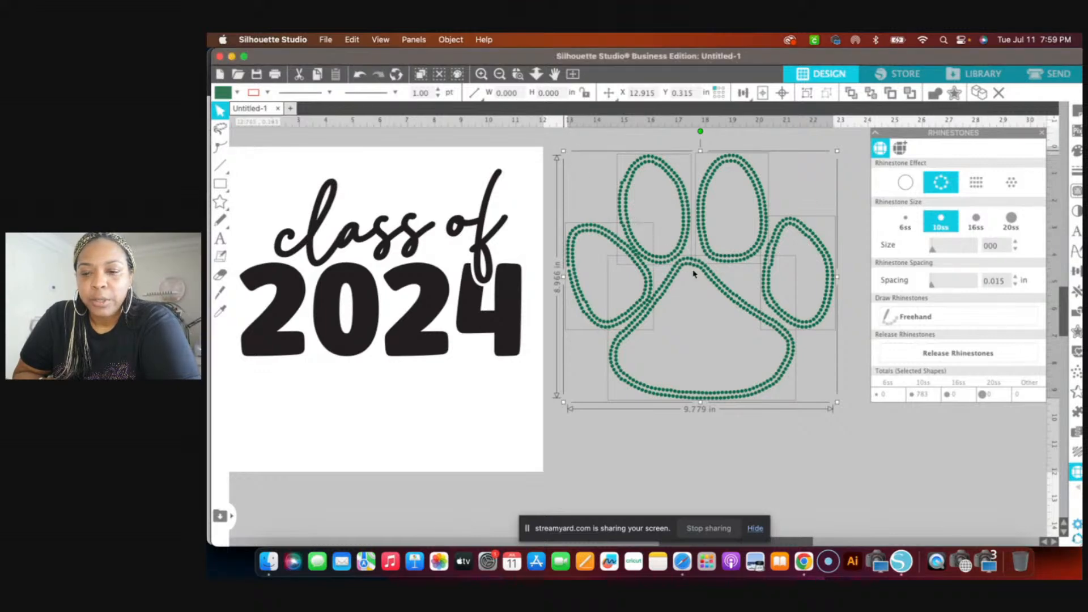
{"action": "left_click_drag", "start_coordinate": [563, 152], "coordinate": [574, 161]}
{"action": "left_click_drag", "start_coordinate": [696, 272], "coordinate": [694, 270]}
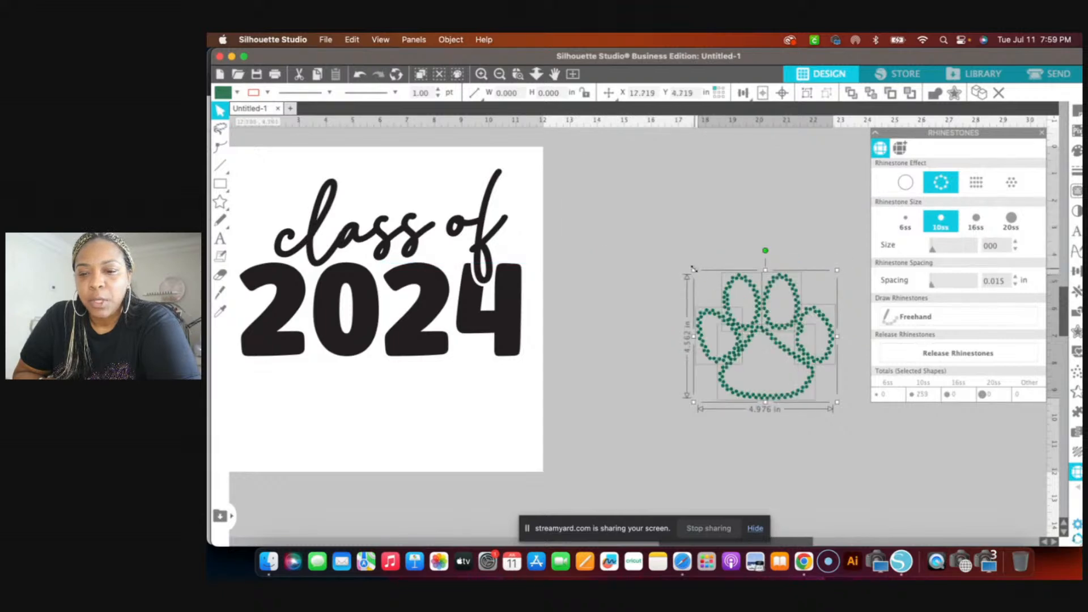
{"action": "left_click_drag", "start_coordinate": [784, 351], "coordinate": [695, 302]}
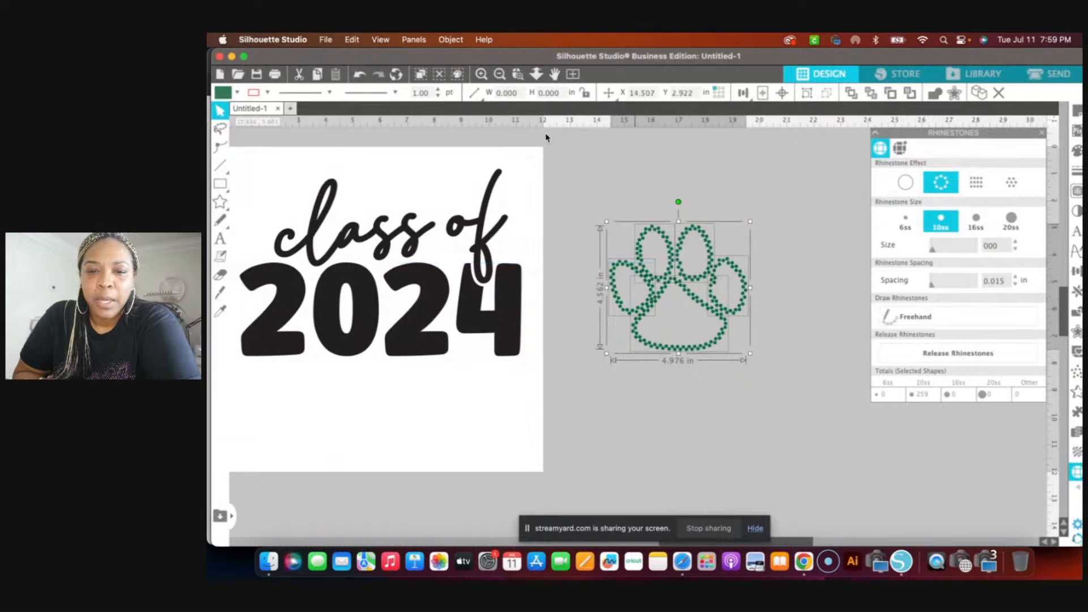
Group the paw print's shapes and move the group onto the page, over the 0 of "2024".
{"action": "left_click", "coordinate": [481, 75]}
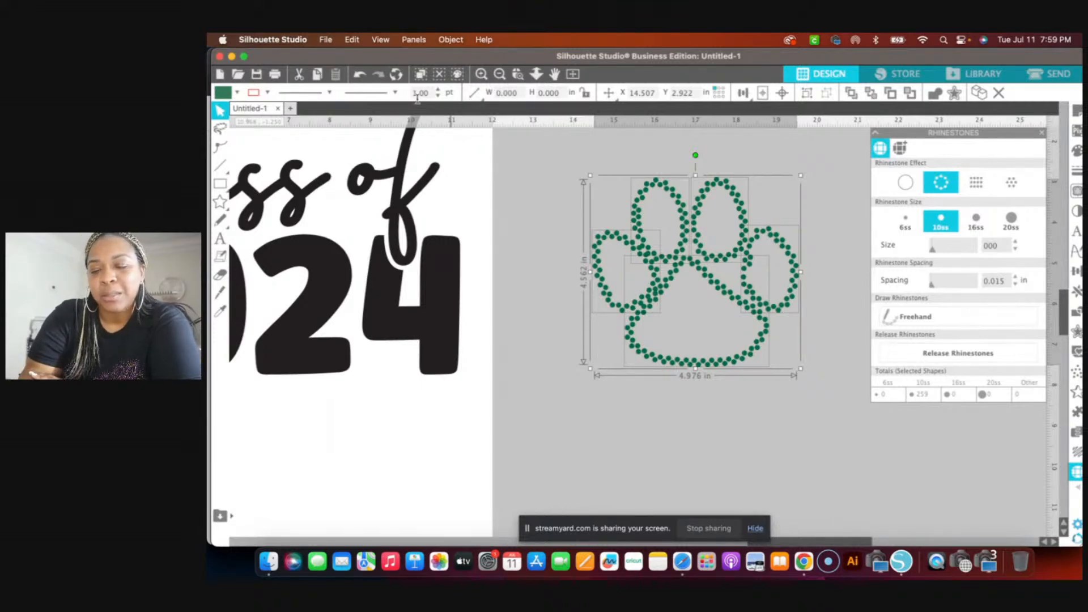
{"action": "scroll", "coordinate": [500, 285], "scroll_direction": "left", "scroll_amount": 3}
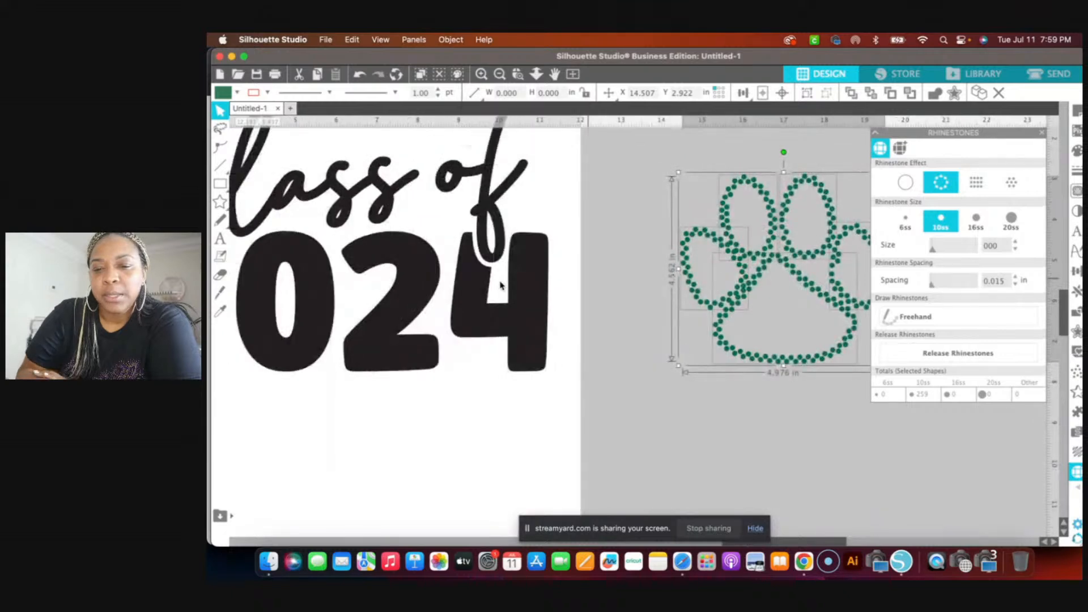
{"action": "right_click", "coordinate": [775, 262]}
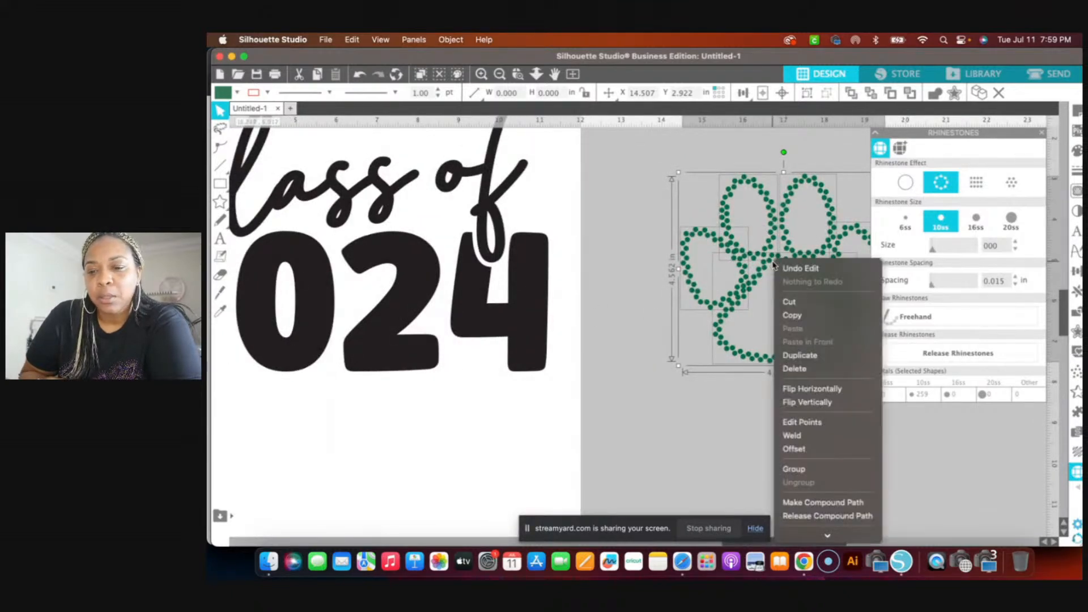
{"action": "left_click", "coordinate": [833, 470]}
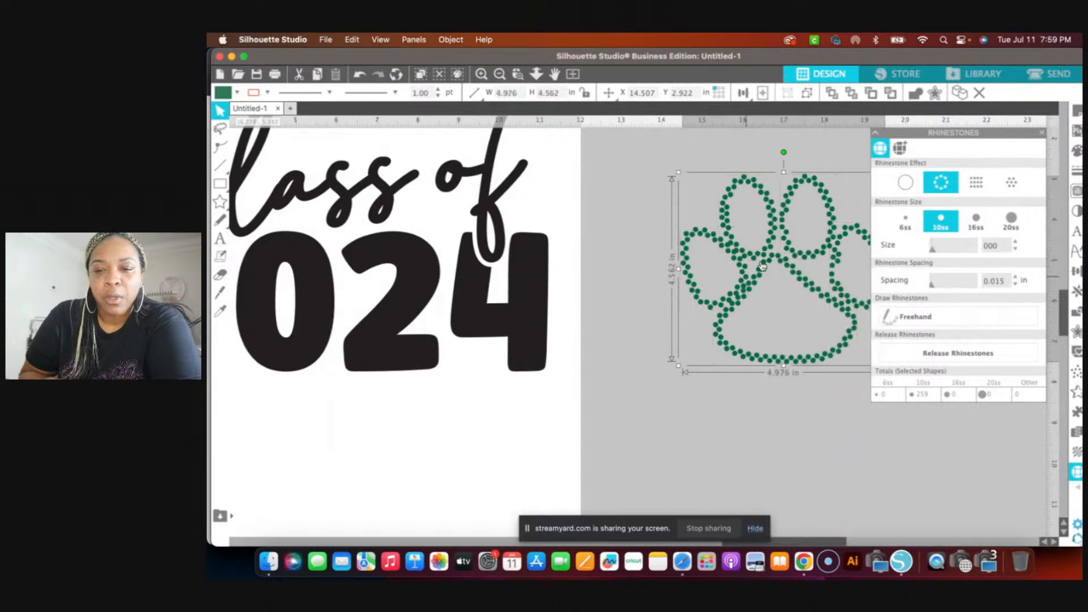
{"action": "left_click_drag", "start_coordinate": [781, 263], "coordinate": [289, 292]}
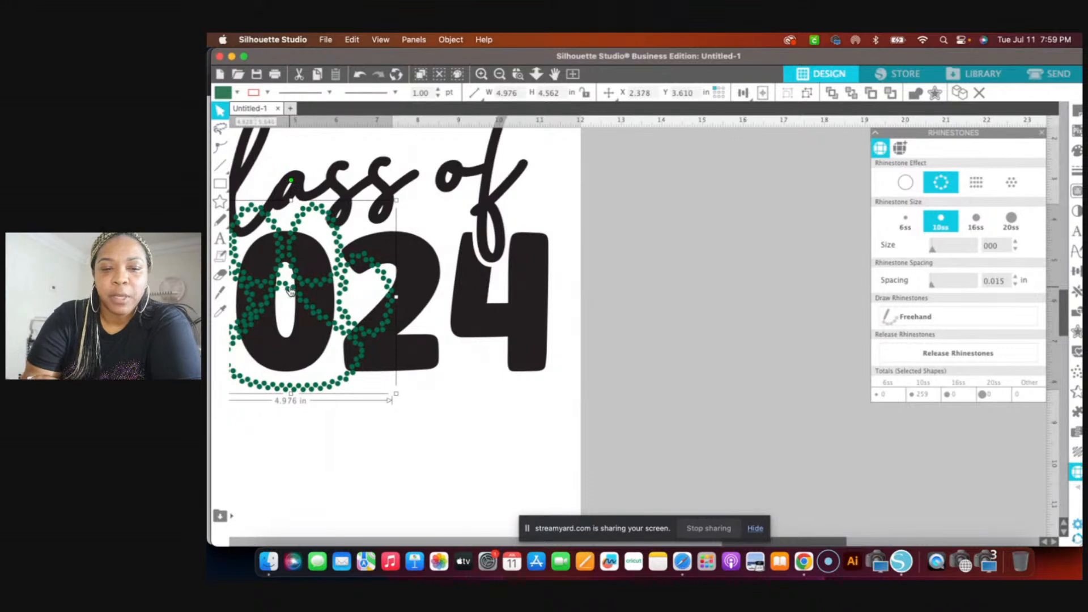
Shrink the paw print proportionally to about 3.9 by 3.6 in, keeping it centred over the 0 of "2024".
{"action": "scroll", "coordinate": [290, 291], "scroll_direction": "left", "scroll_amount": 5}
{"action": "scroll", "coordinate": [290, 292], "scroll_direction": "left", "scroll_amount": 1}
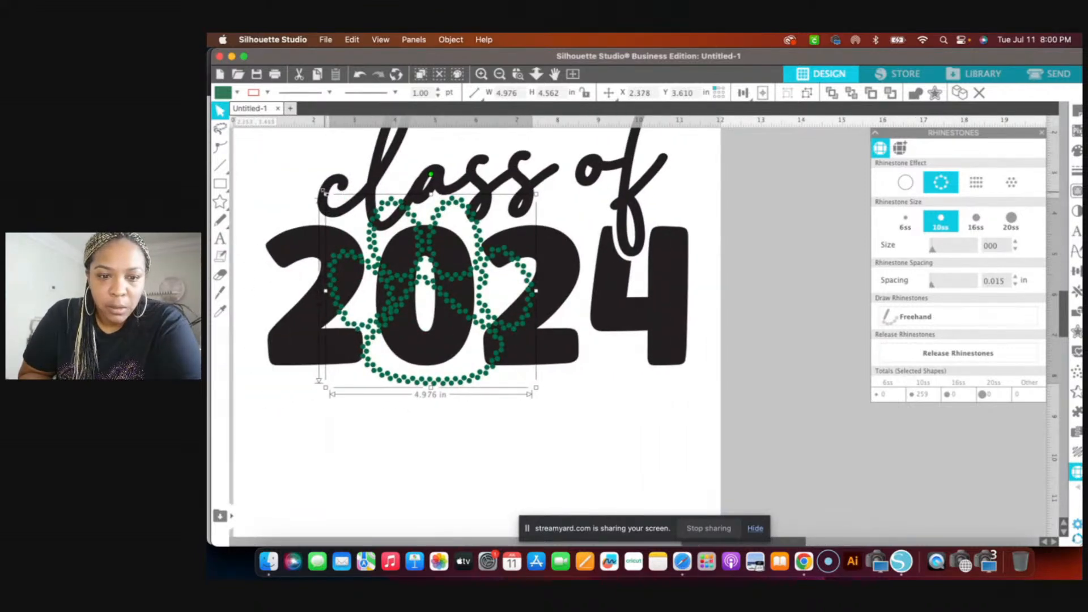
{"action": "left_click_drag", "start_coordinate": [347, 215], "coordinate": [358, 225]}
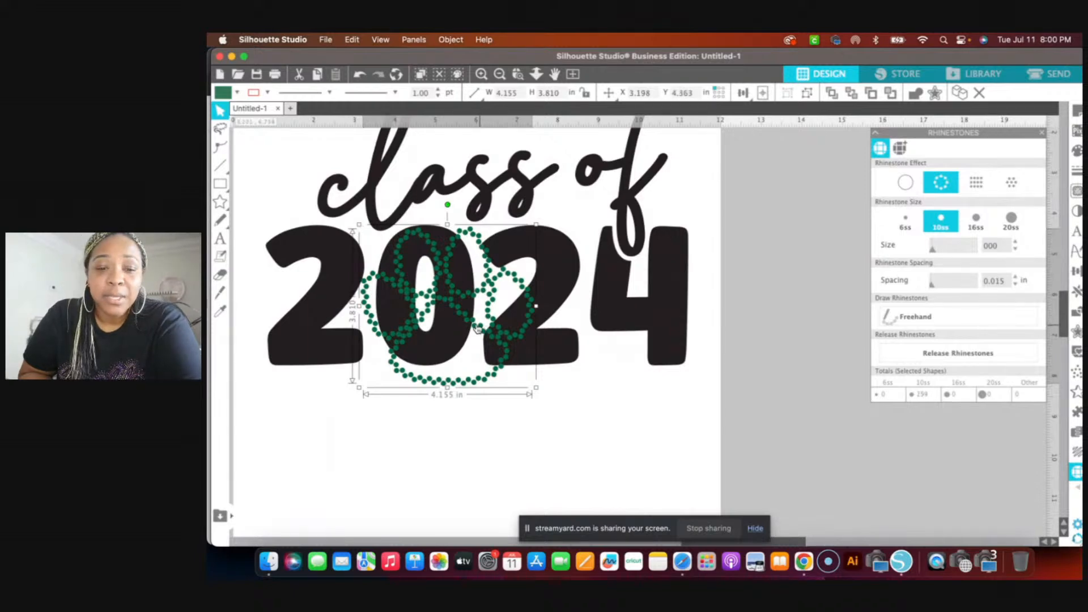
{"action": "left_click_drag", "start_coordinate": [476, 331], "coordinate": [451, 317]}
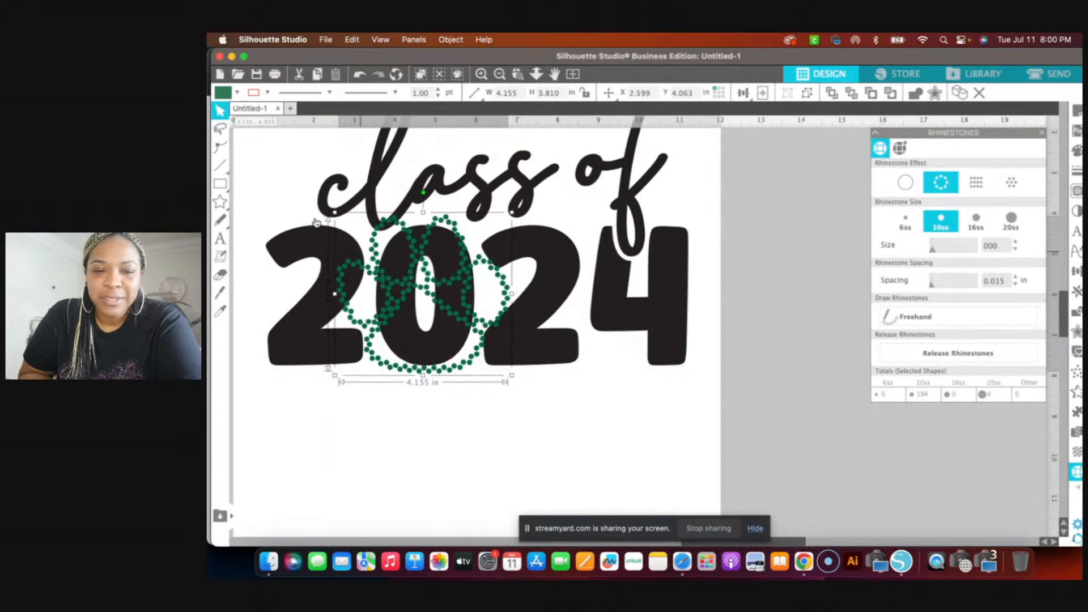
{"action": "left_click_drag", "start_coordinate": [335, 211], "coordinate": [351, 224]}
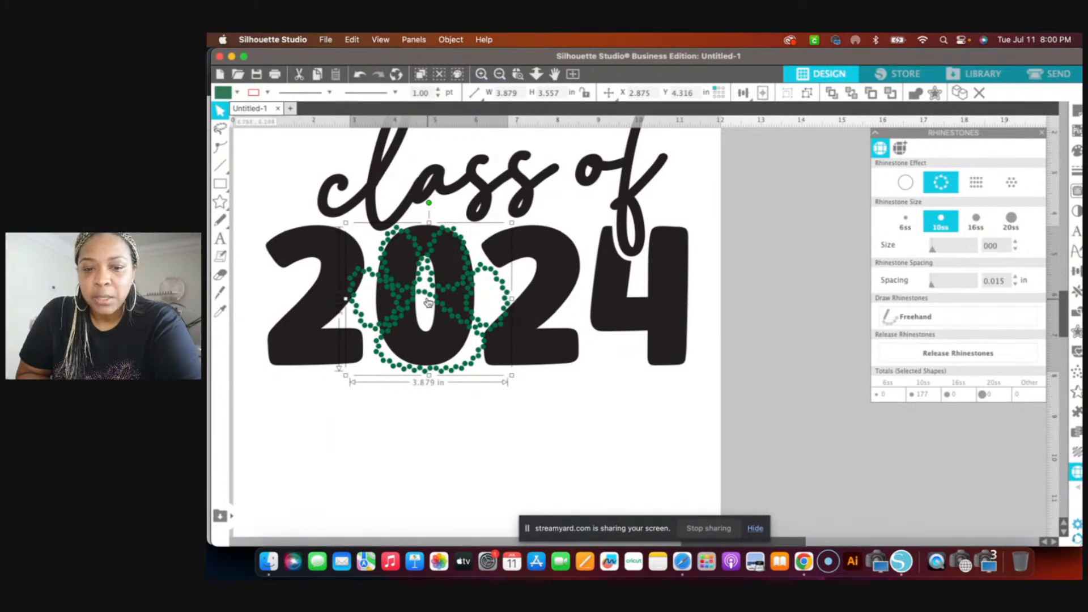
Move the paw print off the page to the right of "2024" and remove its rhinestone effect.
{"action": "left_click_drag", "start_coordinate": [431, 293], "coordinate": [891, 338]}
{"action": "scroll", "coordinate": [807, 371], "scroll_direction": "right", "scroll_amount": 2}
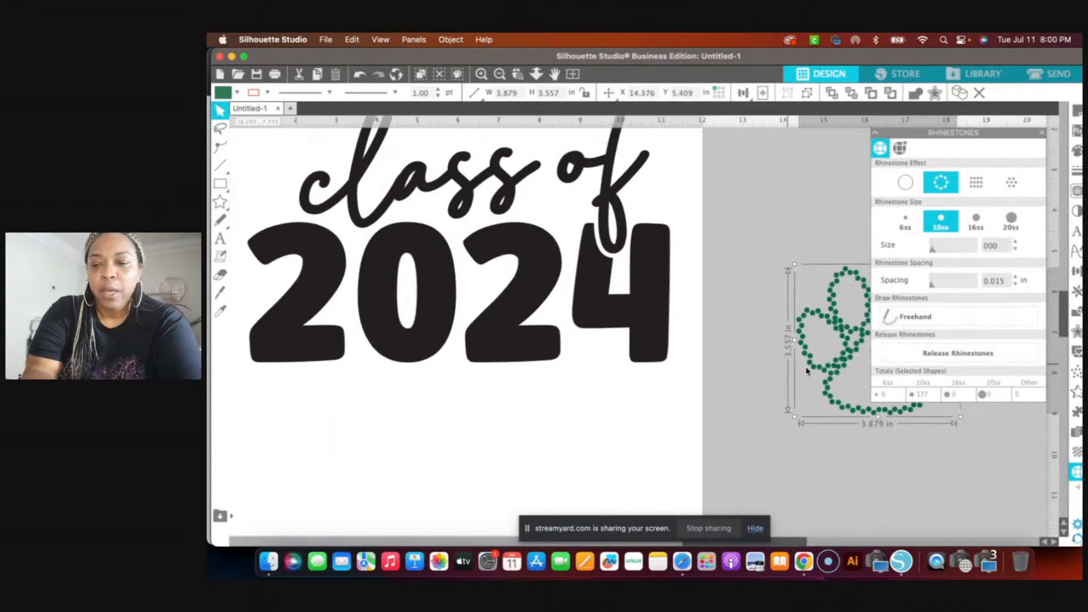
{"action": "scroll", "coordinate": [808, 372], "scroll_direction": "right", "scroll_amount": 6}
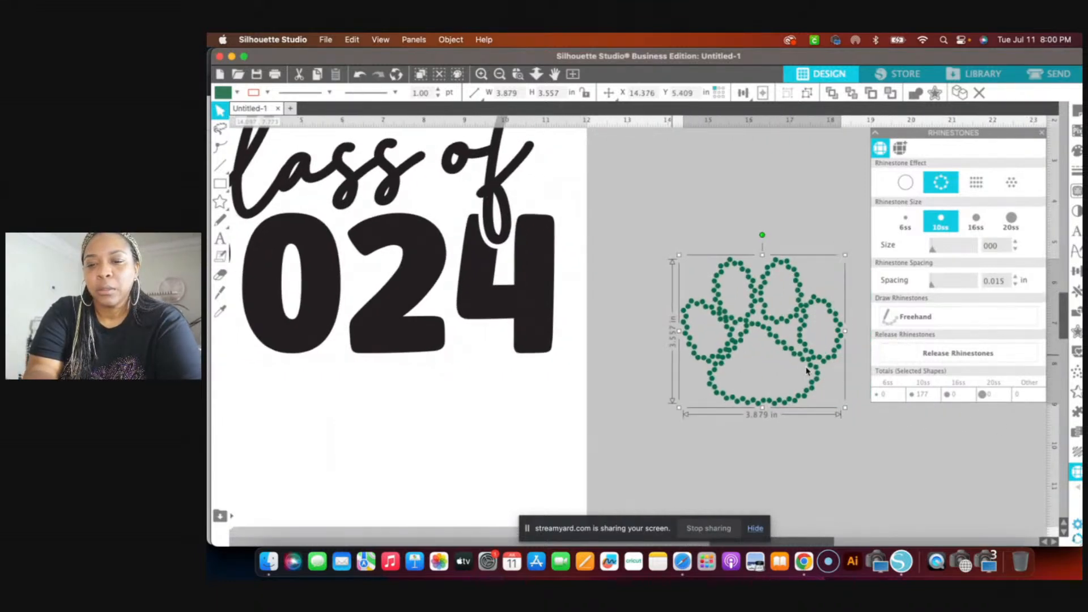
{"action": "scroll", "coordinate": [807, 371], "scroll_direction": "right", "scroll_amount": 2}
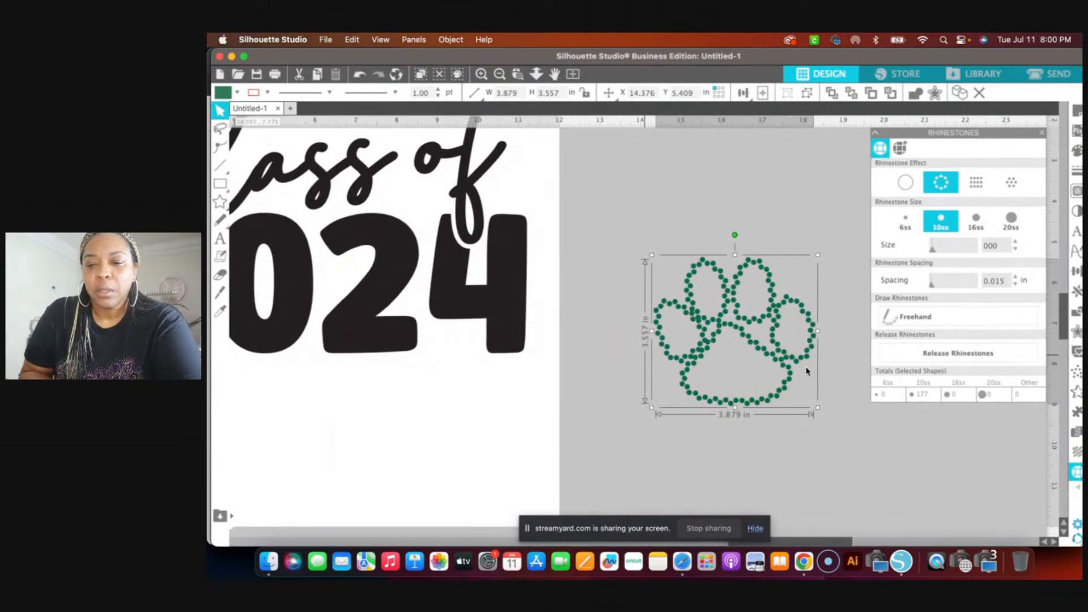
{"action": "left_click", "coordinate": [907, 187]}
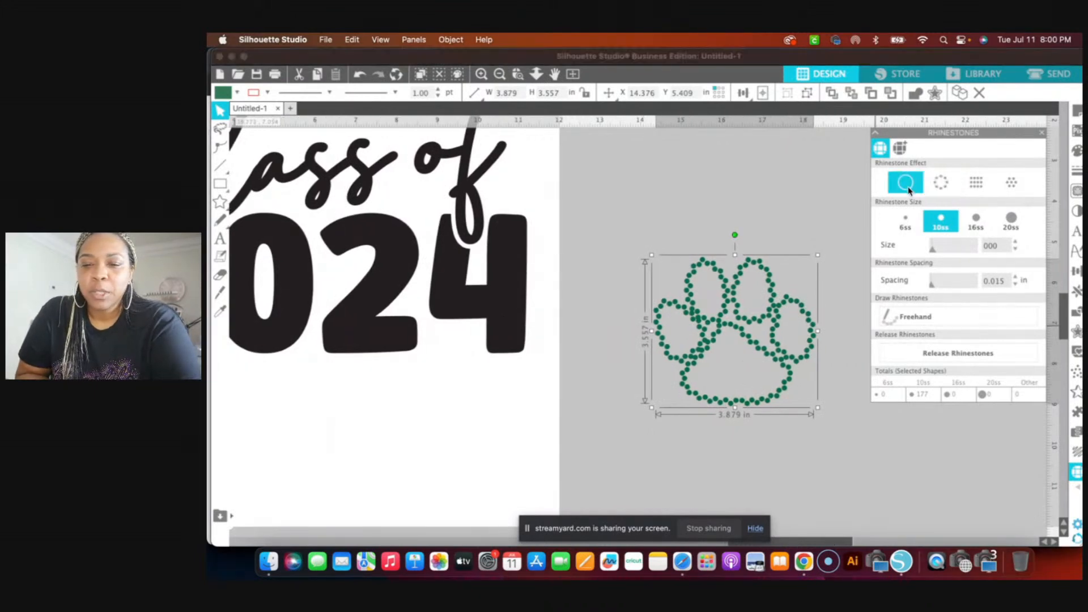
{"action": "left_click_drag", "start_coordinate": [735, 303], "coordinate": [682, 252]}
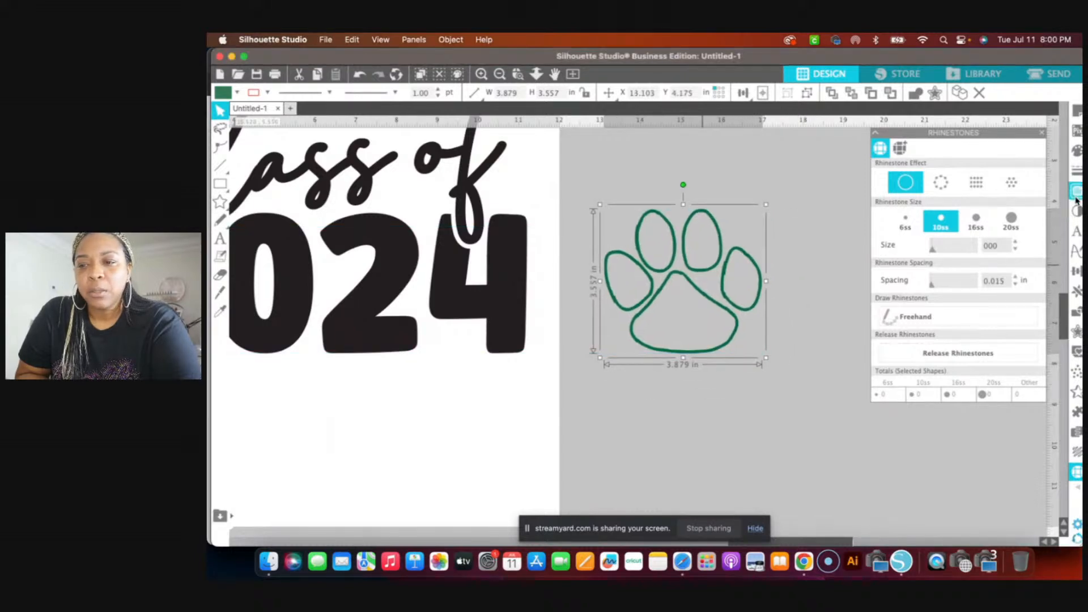
Trace the green paw print off the page with the standard Trace style.
{"action": "left_click", "coordinate": [1076, 196]}
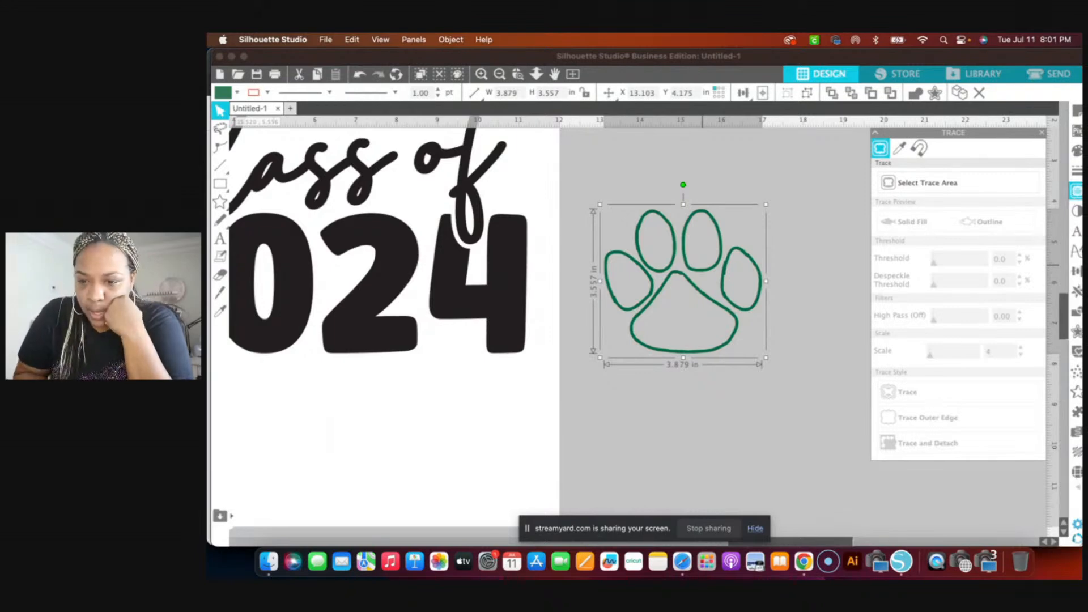
{"action": "left_click", "coordinate": [932, 184]}
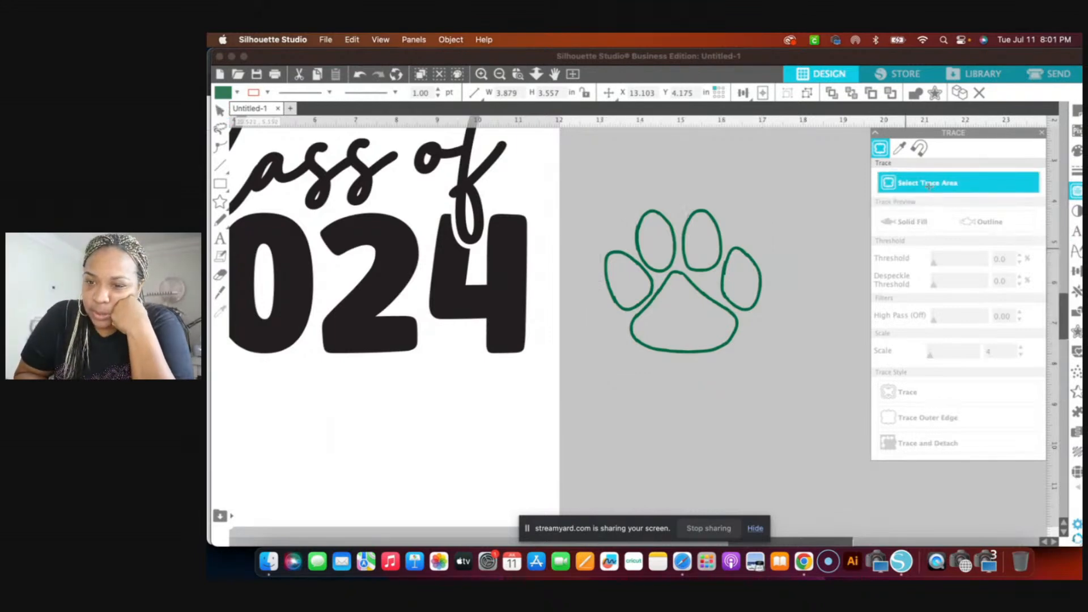
{"action": "mouse_move", "coordinate": [629, 272]}
{"action": "left_mouse_down"}
{"action": "mouse_move", "coordinate": [753, 412]}
{"action": "mouse_move", "coordinate": [798, 409]}
{"action": "left_mouse_up"}
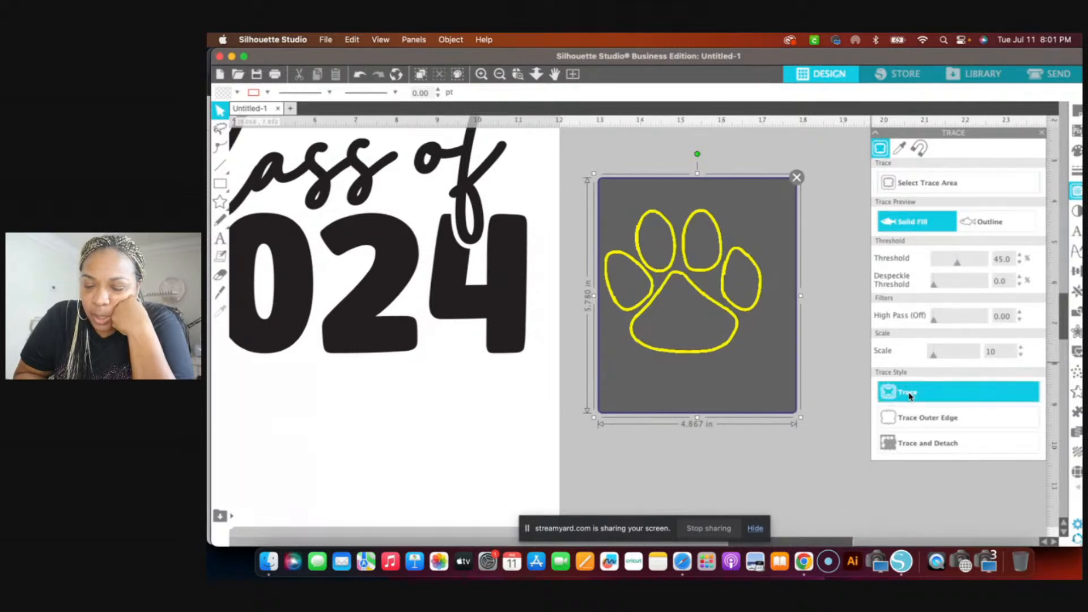
{"action": "left_click", "coordinate": [933, 402]}
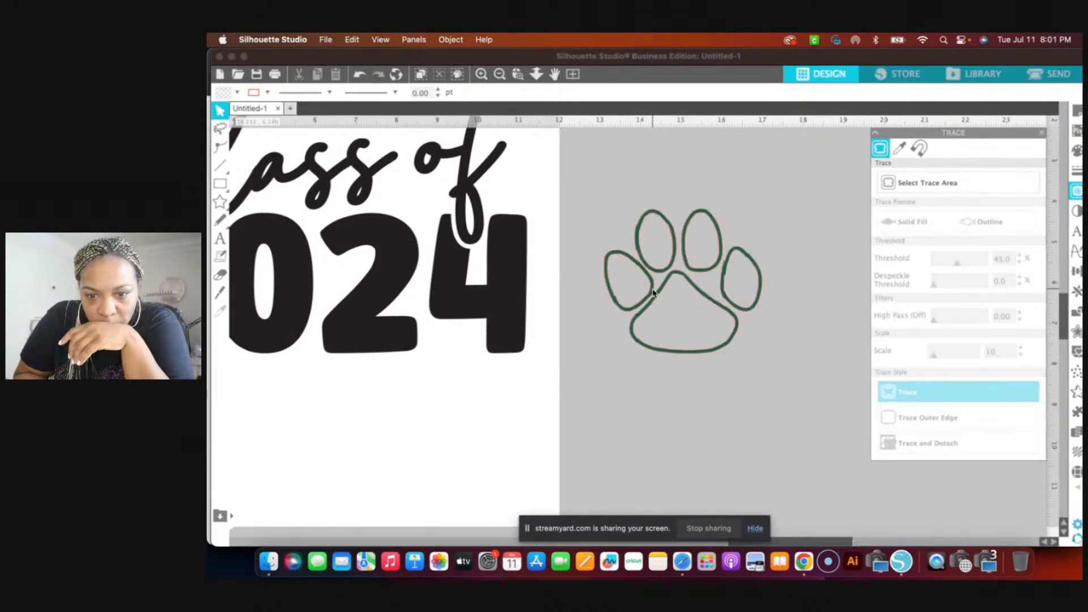
Separate the red trace from the green paw print, moving the green original far from the page and the trace into its place.
{"action": "left_click_drag", "start_coordinate": [688, 340], "coordinate": [545, 420]}
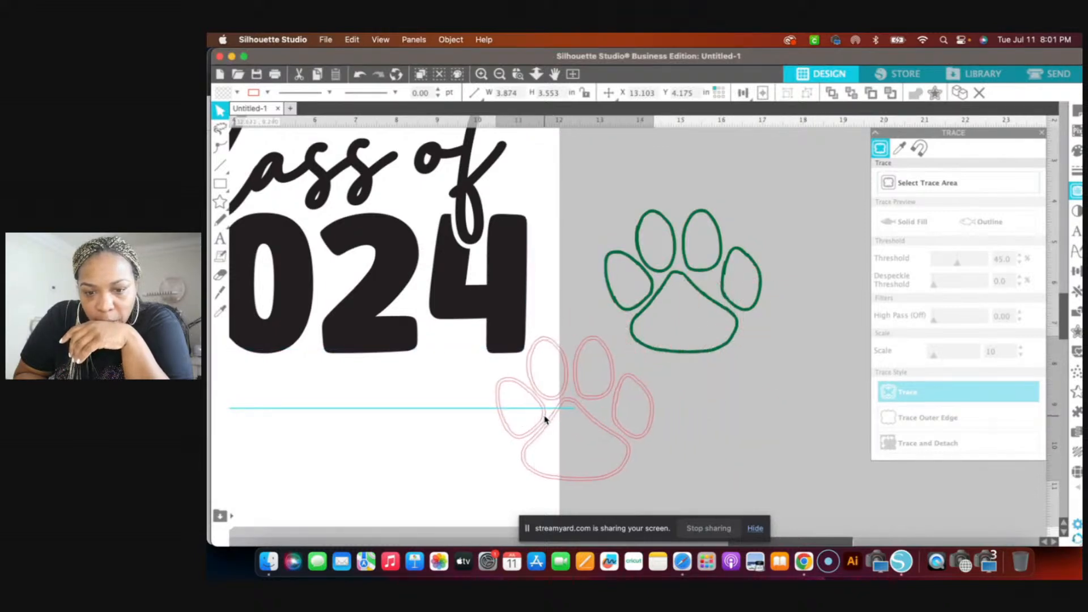
{"action": "left_click", "coordinate": [668, 182]}
{"action": "mouse_move", "coordinate": [582, 168]}
{"action": "left_mouse_down"}
{"action": "mouse_move", "coordinate": [726, 323]}
{"action": "mouse_move", "coordinate": [788, 349]}
{"action": "mouse_move", "coordinate": [762, 294]}
{"action": "mouse_move", "coordinate": [759, 306]}
{"action": "mouse_move", "coordinate": [955, 381]}
{"action": "left_mouse_up"}
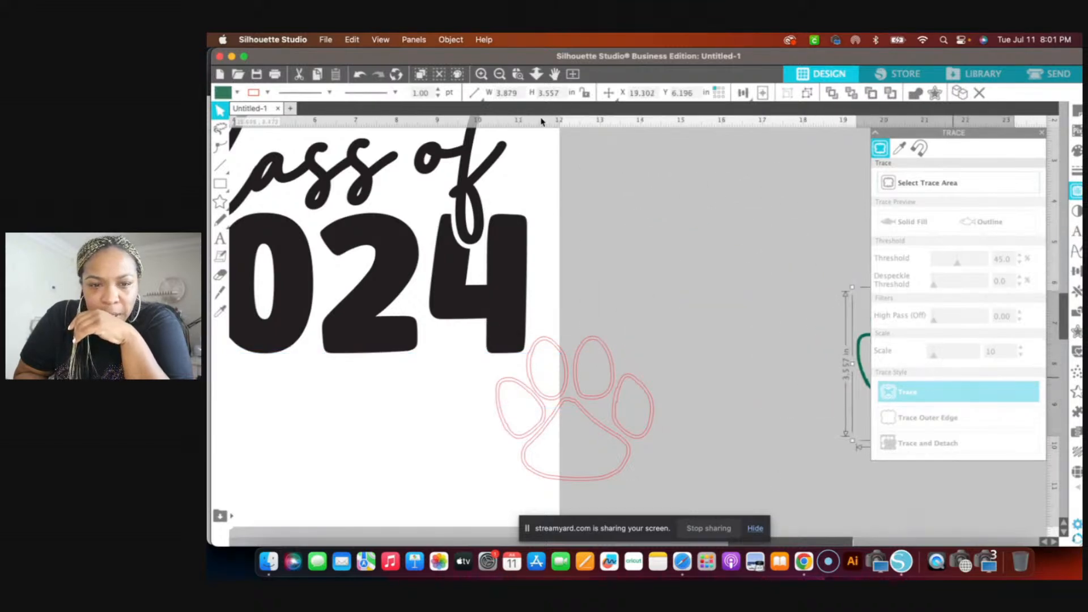
{"action": "left_click_drag", "start_coordinate": [614, 379], "coordinate": [714, 243]}
{"action": "left_click", "coordinate": [714, 243]}
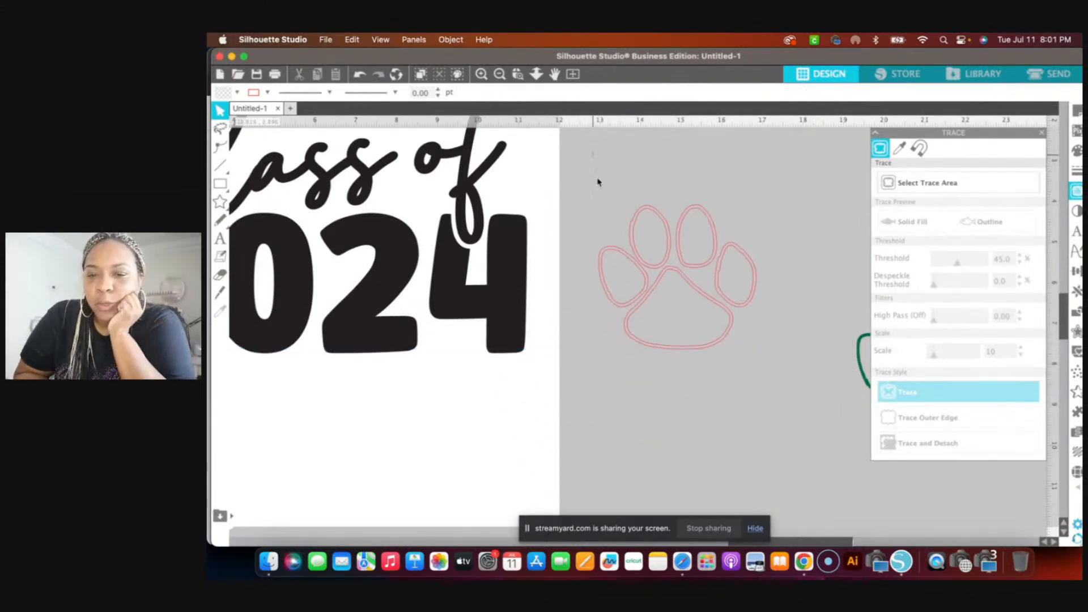
Try the Edge rhinestone effect on the double-lined paw print trace.
{"action": "left_click_drag", "start_coordinate": [593, 151], "coordinate": [768, 400]}
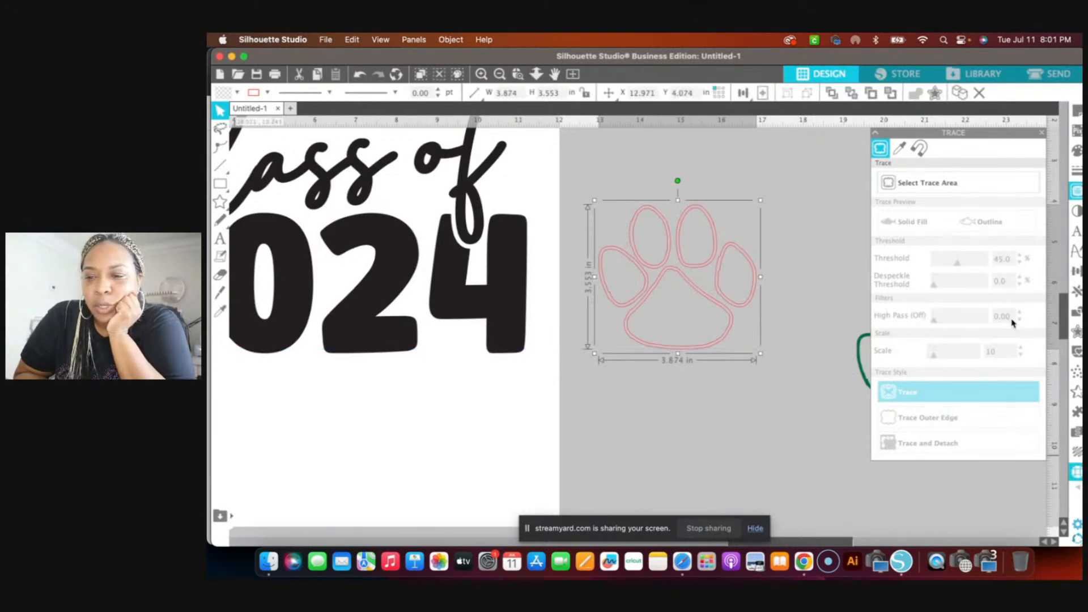
{"action": "left_click", "coordinate": [942, 183]}
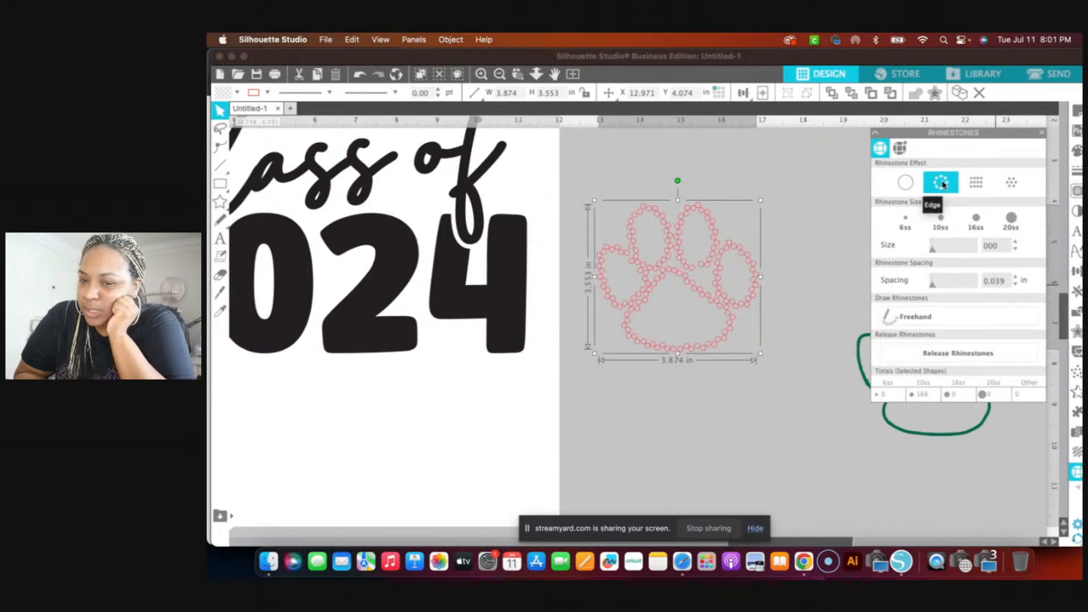
{"action": "left_click", "coordinate": [905, 183]}
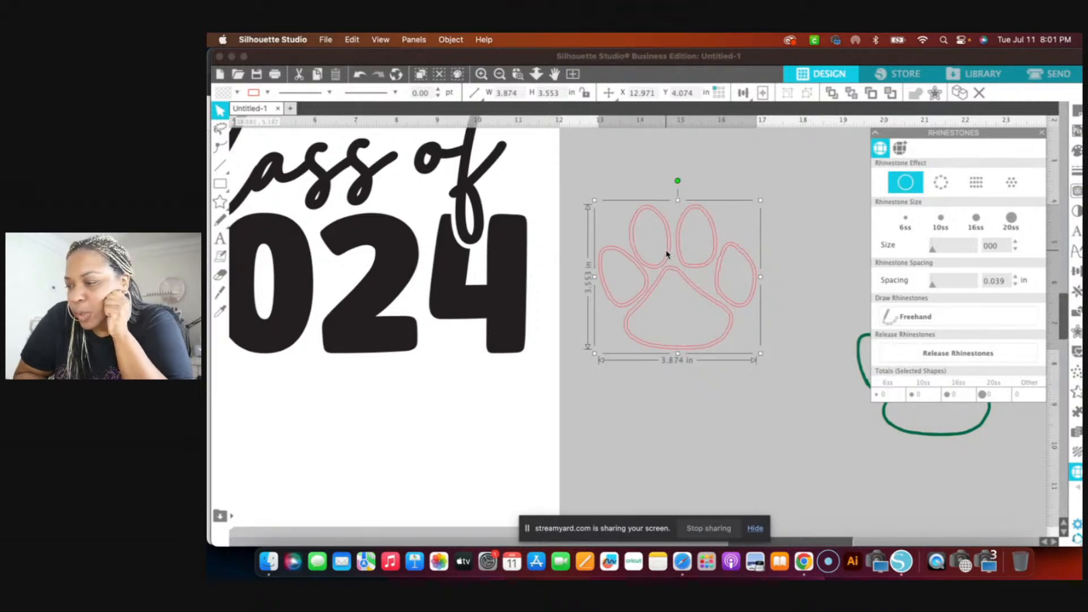
Release the compound path of the traced paw print into separate outlines.
{"action": "left_click", "coordinate": [481, 74]}
{"action": "left_click", "coordinate": [482, 74]}
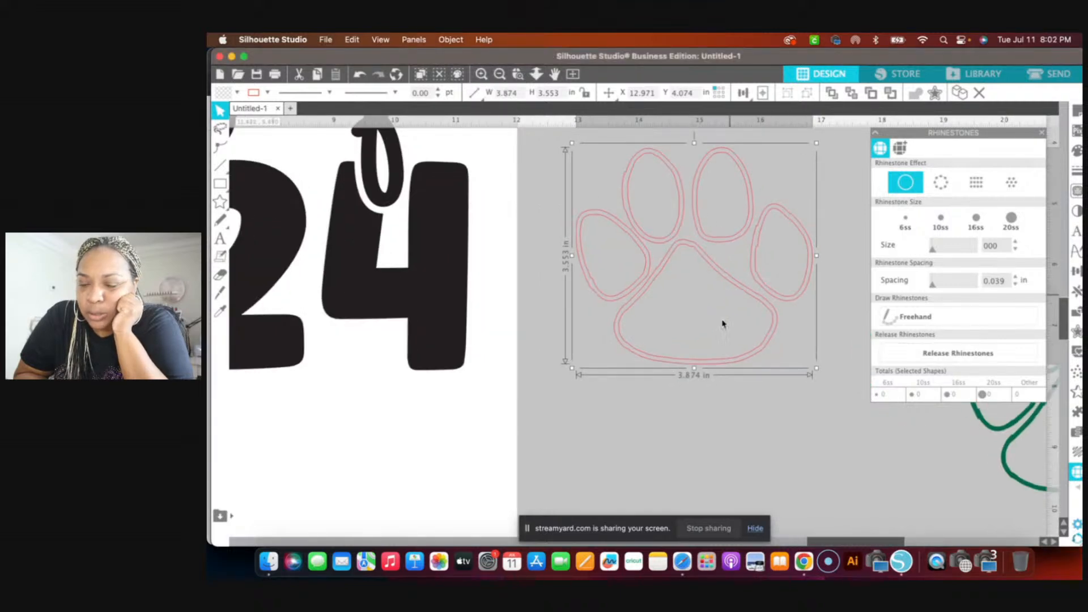
{"action": "scroll", "coordinate": [710, 341], "scroll_direction": "up", "scroll_amount": 1}
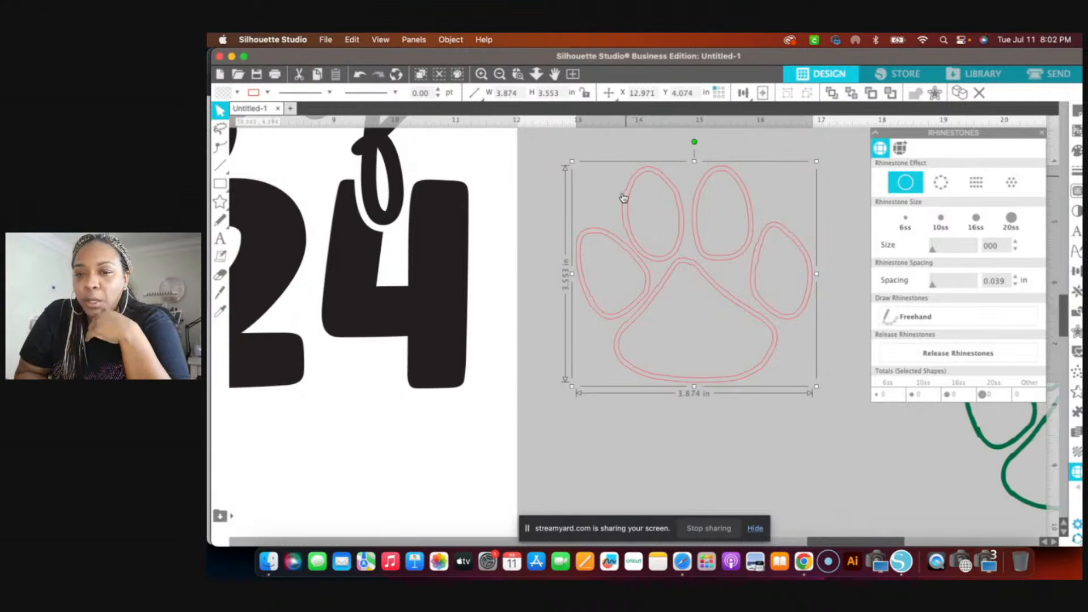
{"action": "left_click", "coordinate": [549, 230]}
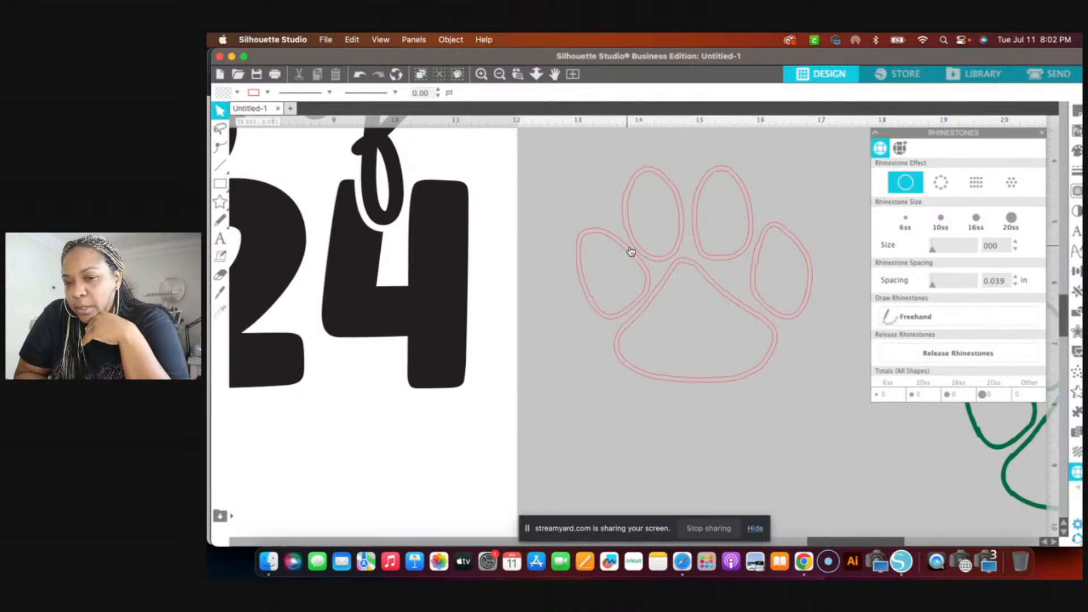
{"action": "left_click", "coordinate": [580, 240]}
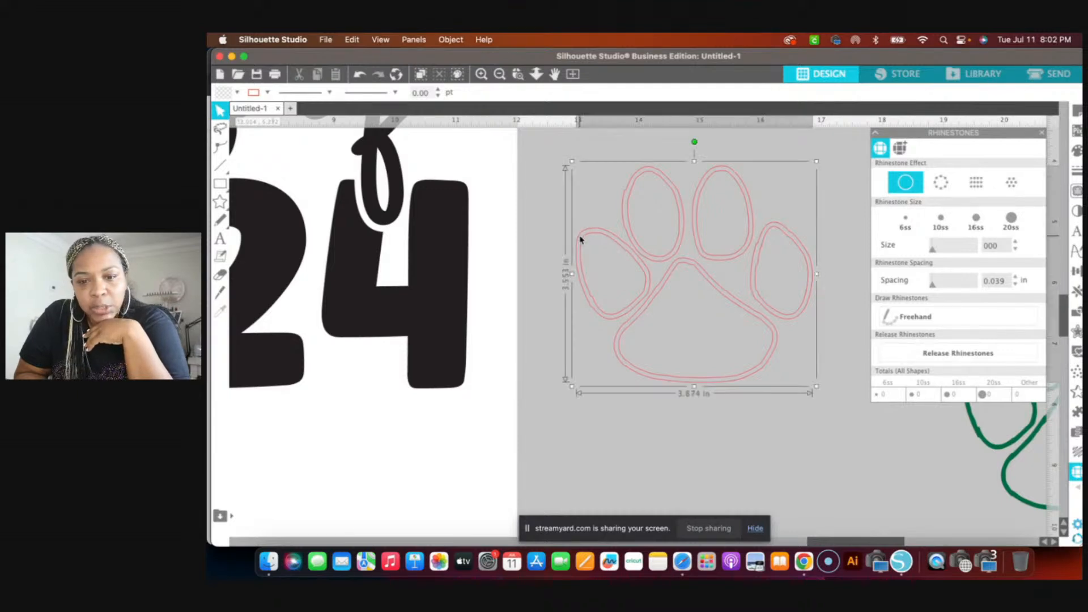
{"action": "right_click", "coordinate": [581, 239]}
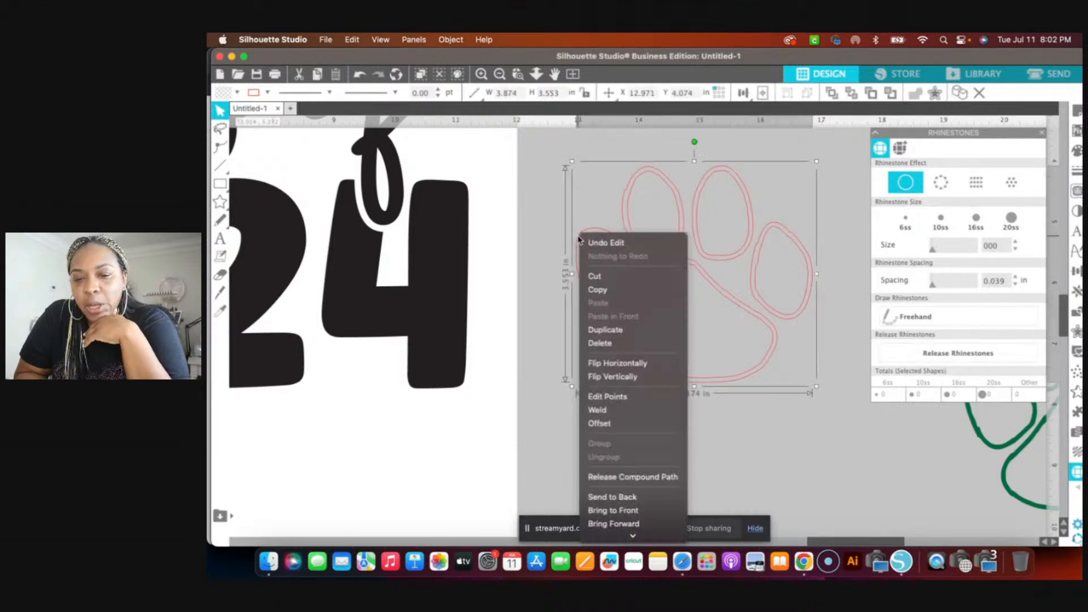
{"action": "left_click", "coordinate": [650, 482]}
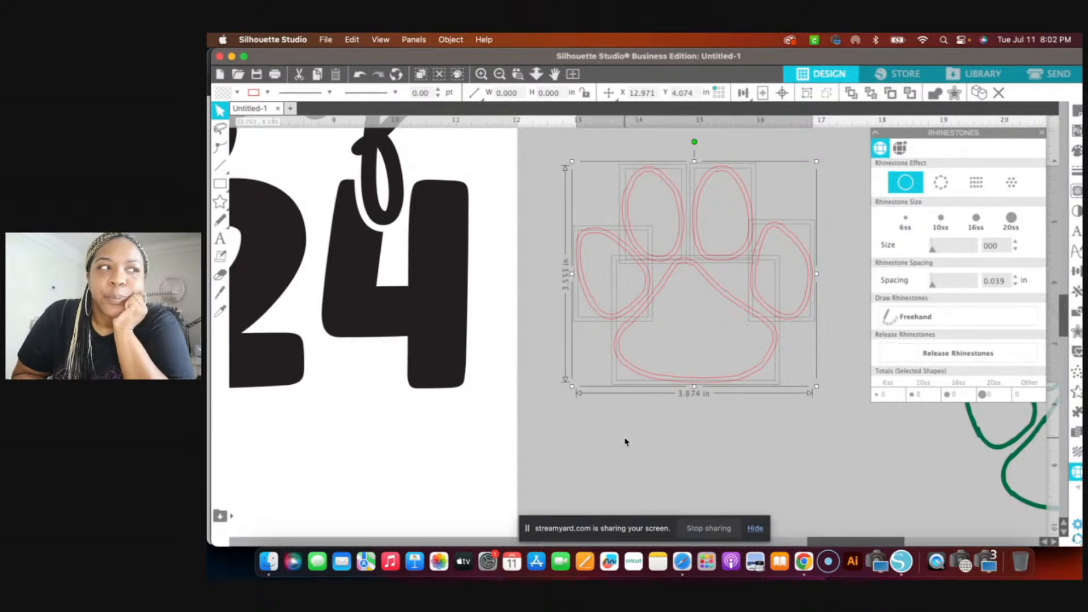
{"action": "left_click", "coordinate": [530, 167]}
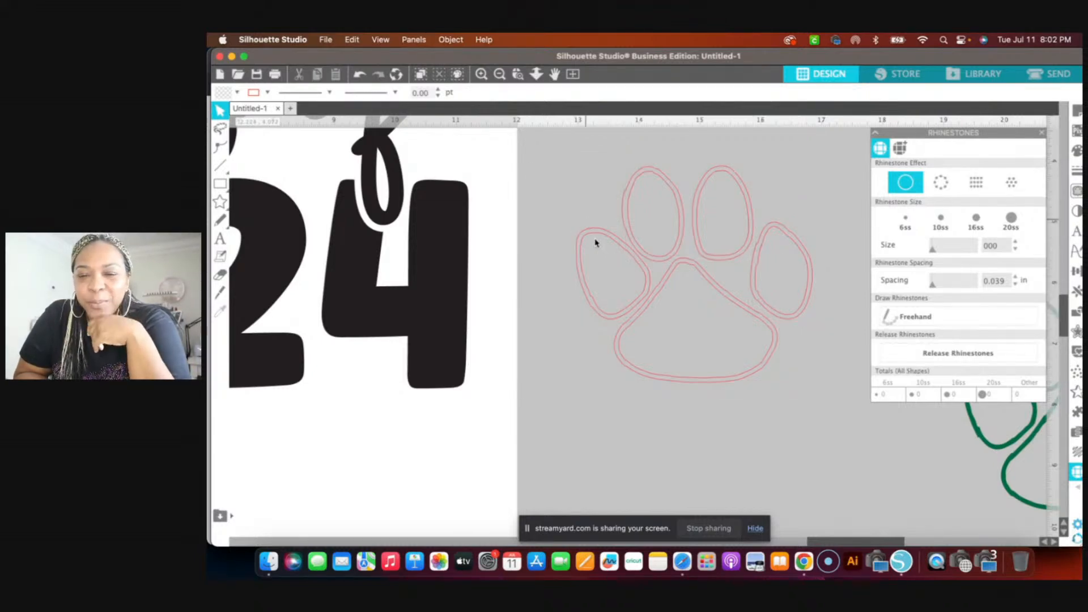
{"action": "left_click_drag", "start_coordinate": [555, 151], "coordinate": [811, 417]}
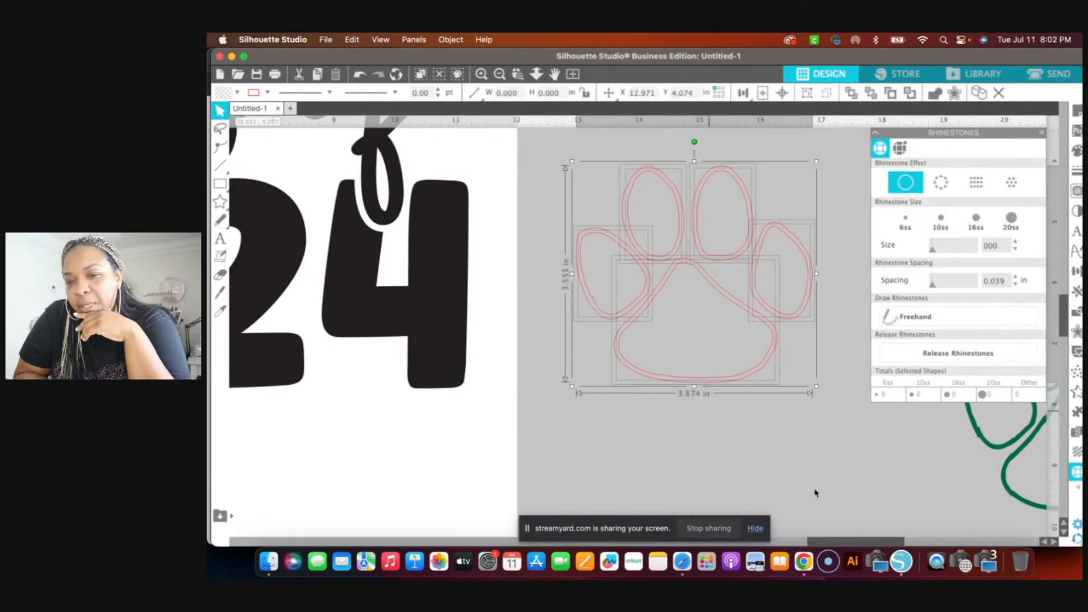
Pull the inner outlines out of the paw's two left toes and delete them.
{"action": "left_click", "coordinate": [696, 473]}
{"action": "left_click", "coordinate": [586, 245]}
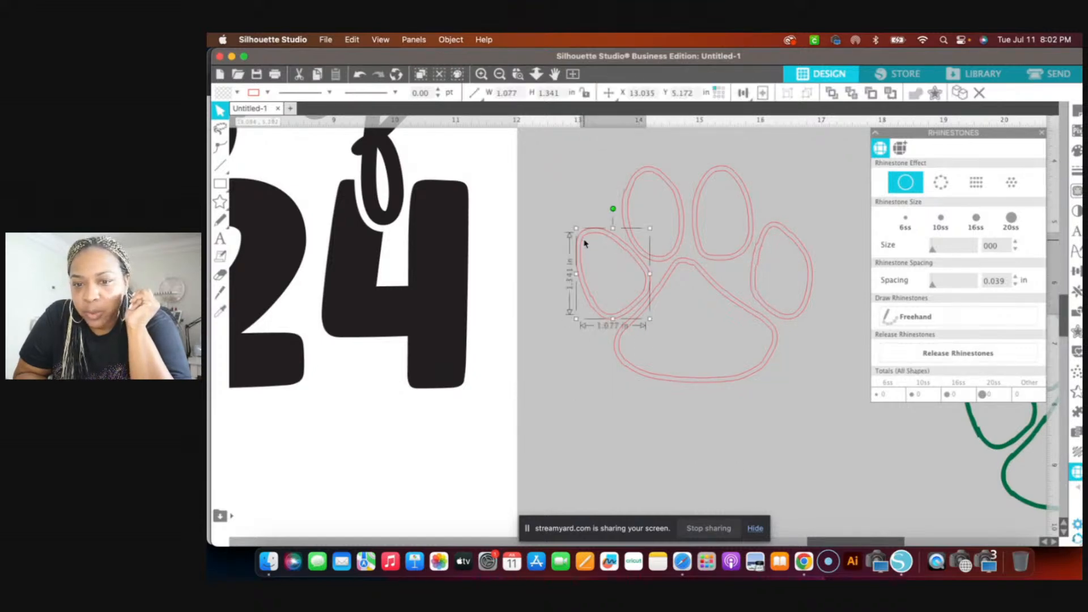
{"action": "left_click_drag", "start_coordinate": [557, 355], "coordinate": [553, 361]}
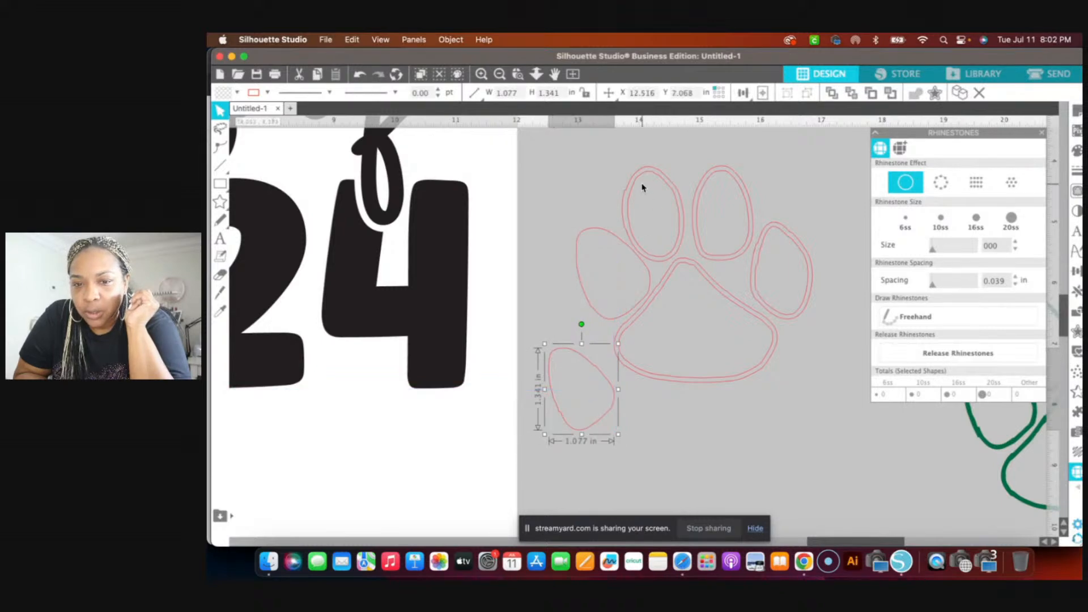
{"action": "left_click_drag", "start_coordinate": [638, 188], "coordinate": [550, 393]}
{"action": "left_click", "coordinate": [578, 439]}
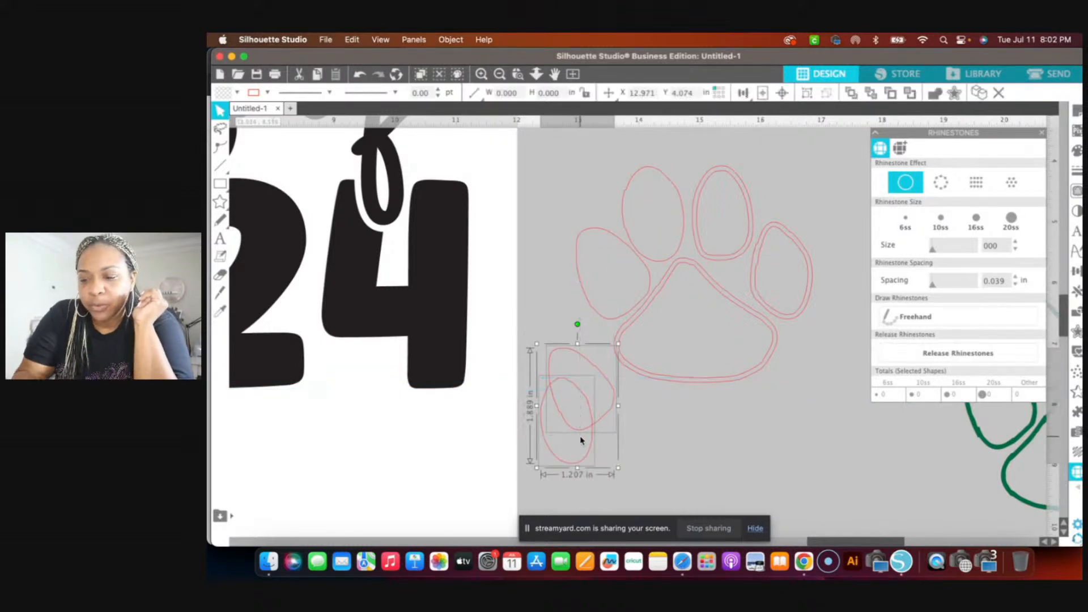
{"action": "key", "text": "Delete"}
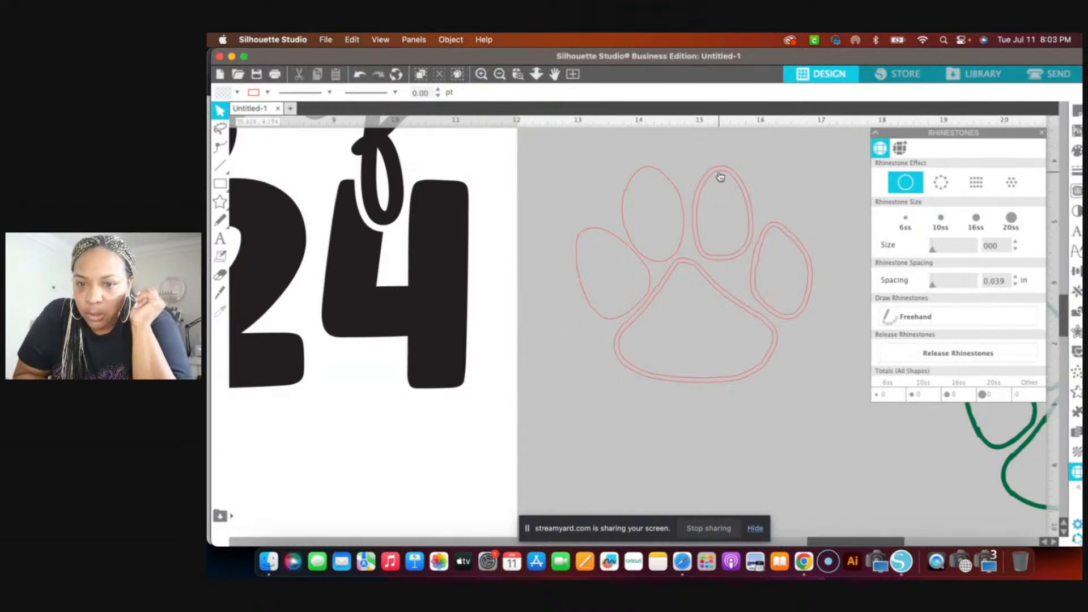
Remove the remaining inner outlines from the main pad and the two right toes.
{"action": "left_click_drag", "start_coordinate": [719, 174], "coordinate": [553, 352]}
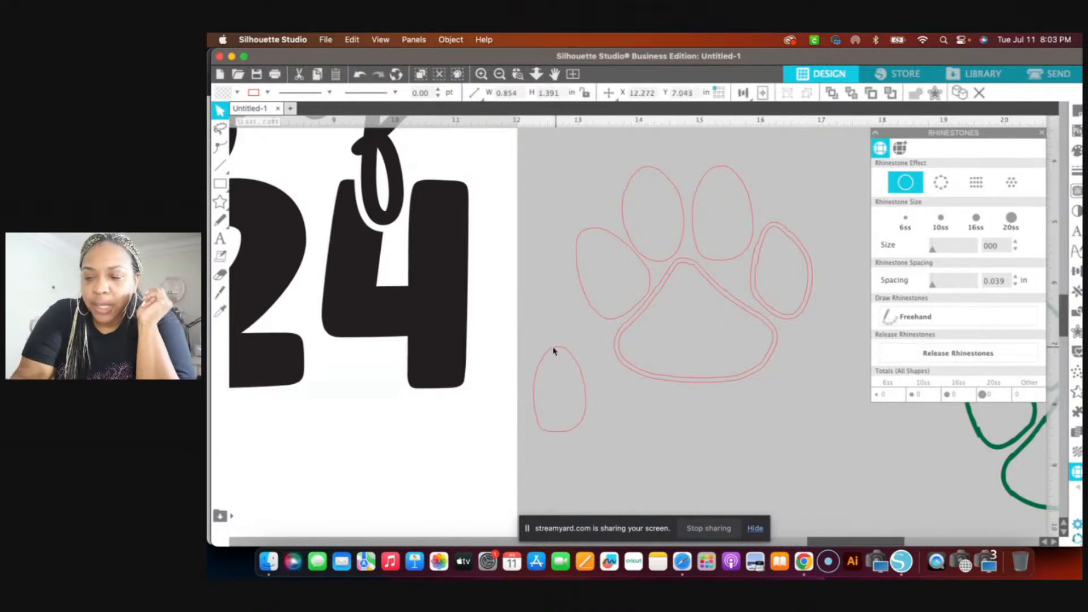
{"action": "left_click", "coordinate": [680, 268]}
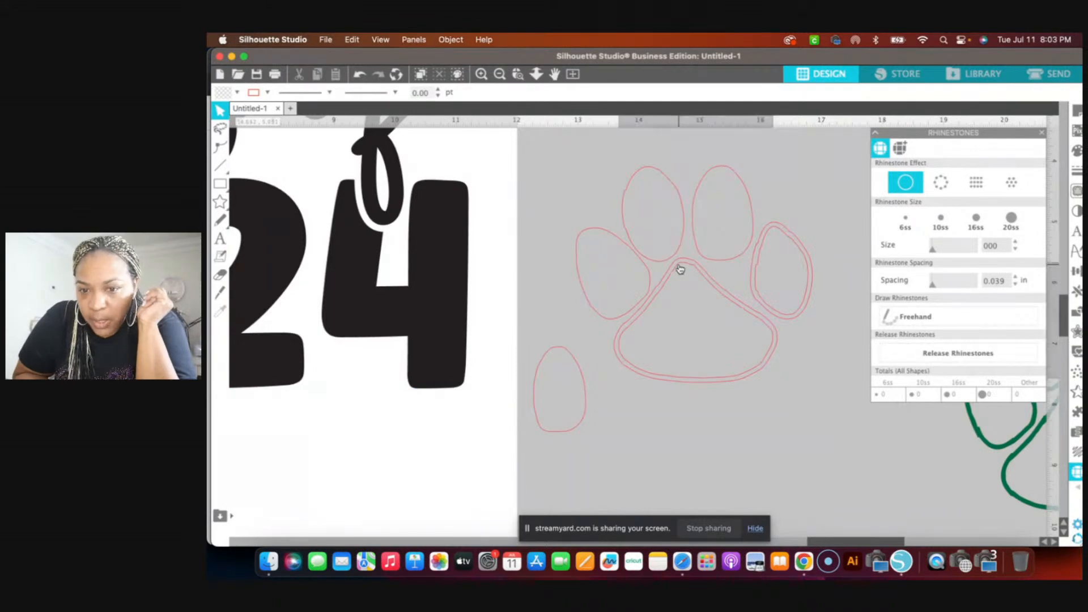
{"action": "key", "text": "Delete"}
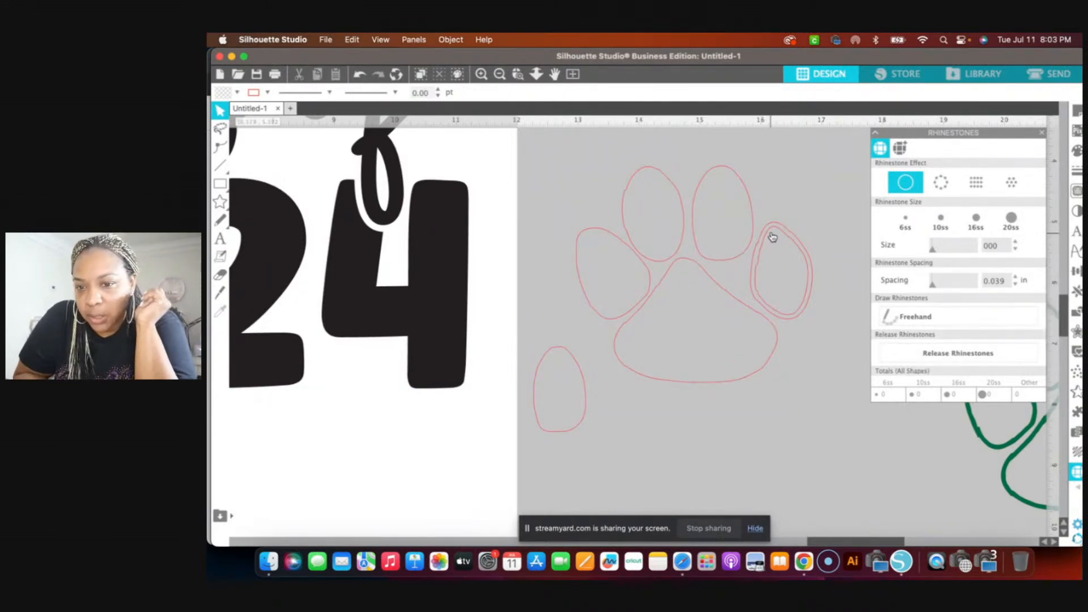
{"action": "left_click", "coordinate": [775, 232]}
{"action": "key", "text": "Delete"}
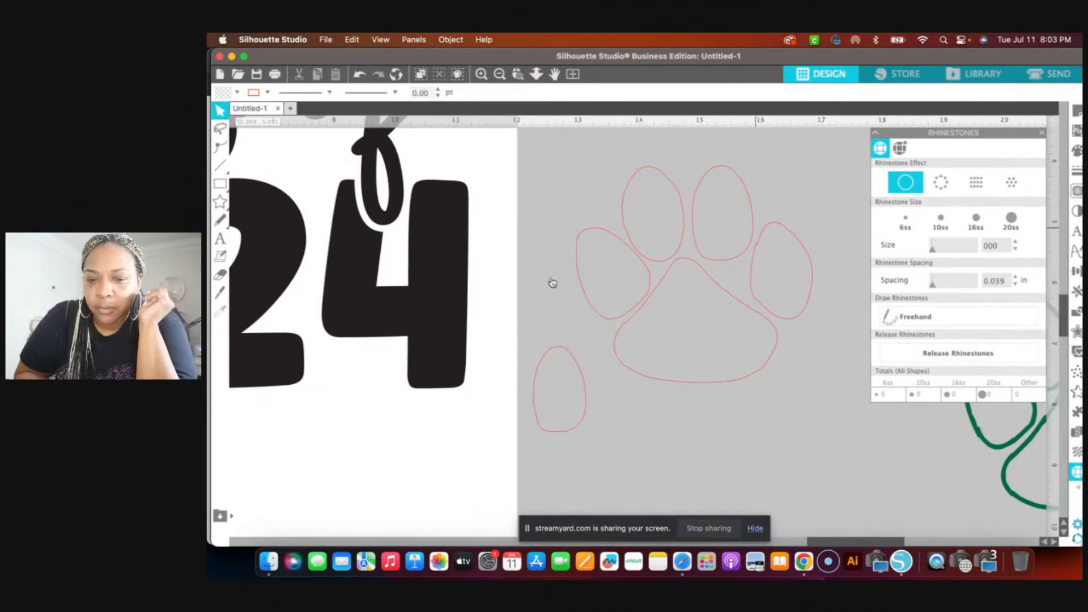
{"action": "left_click", "coordinate": [548, 357]}
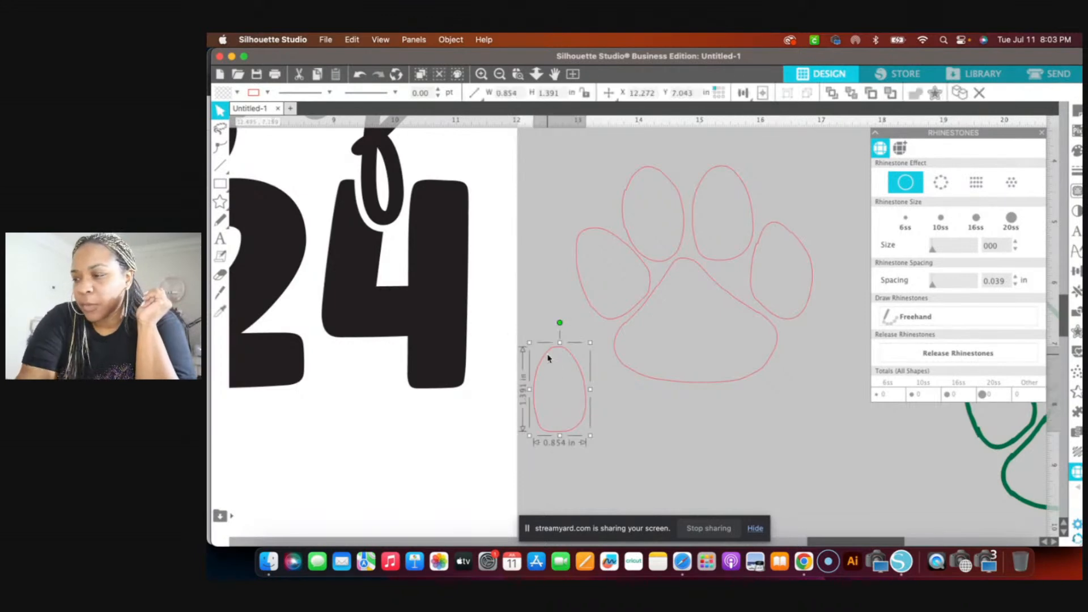
{"action": "key", "text": "Delete"}
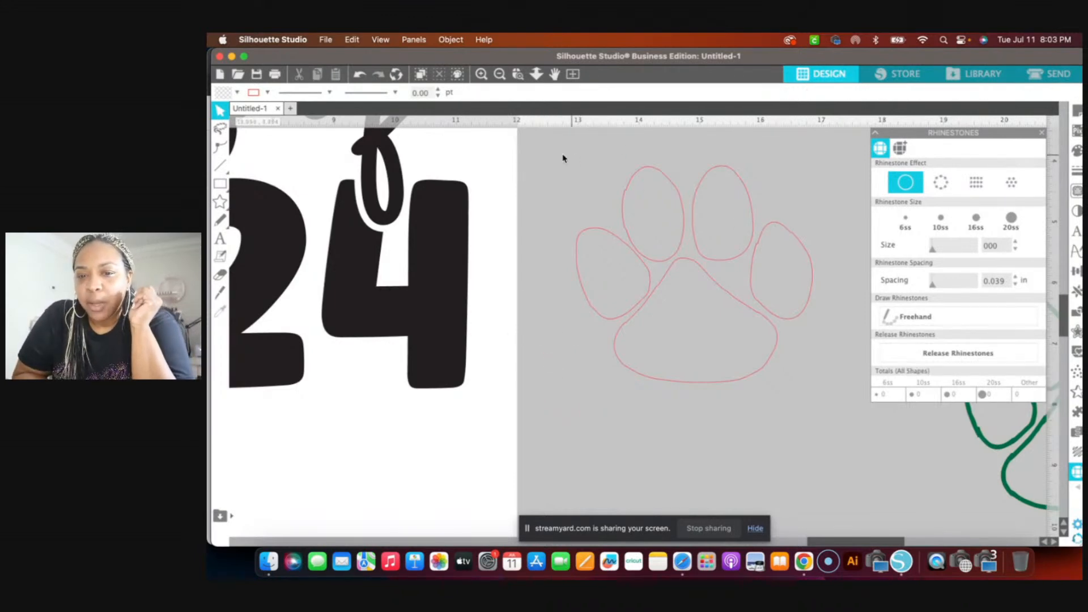
Group the paw print's five remaining single-line outlines.
{"action": "left_click_drag", "start_coordinate": [553, 143], "coordinate": [836, 431]}
{"action": "right_click", "coordinate": [785, 374]}
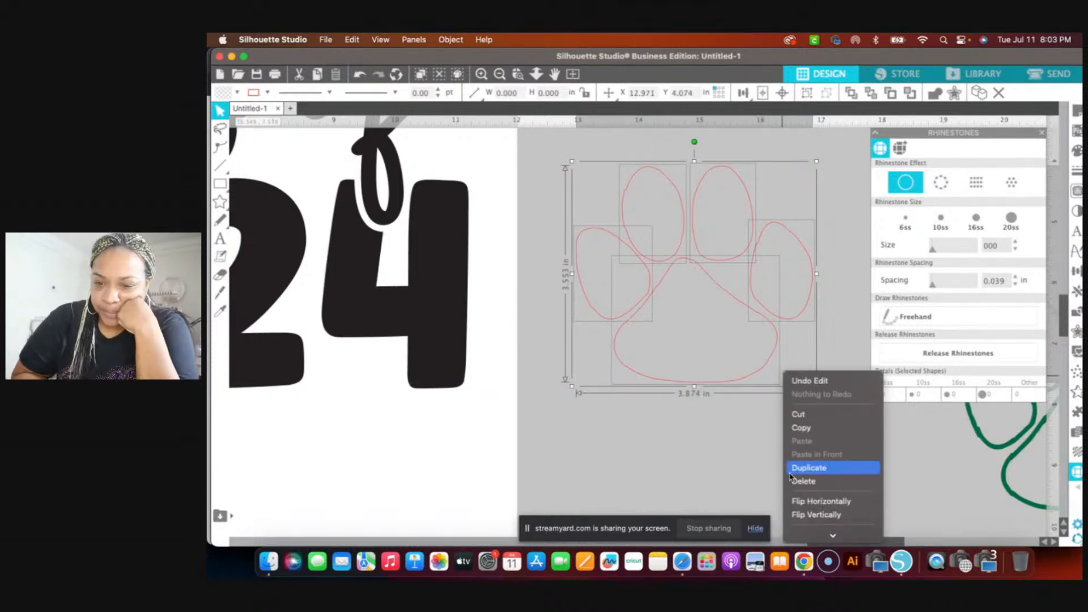
{"action": "mouse_move", "coordinate": [825, 535]}
{"action": "left_click", "coordinate": [816, 488]}
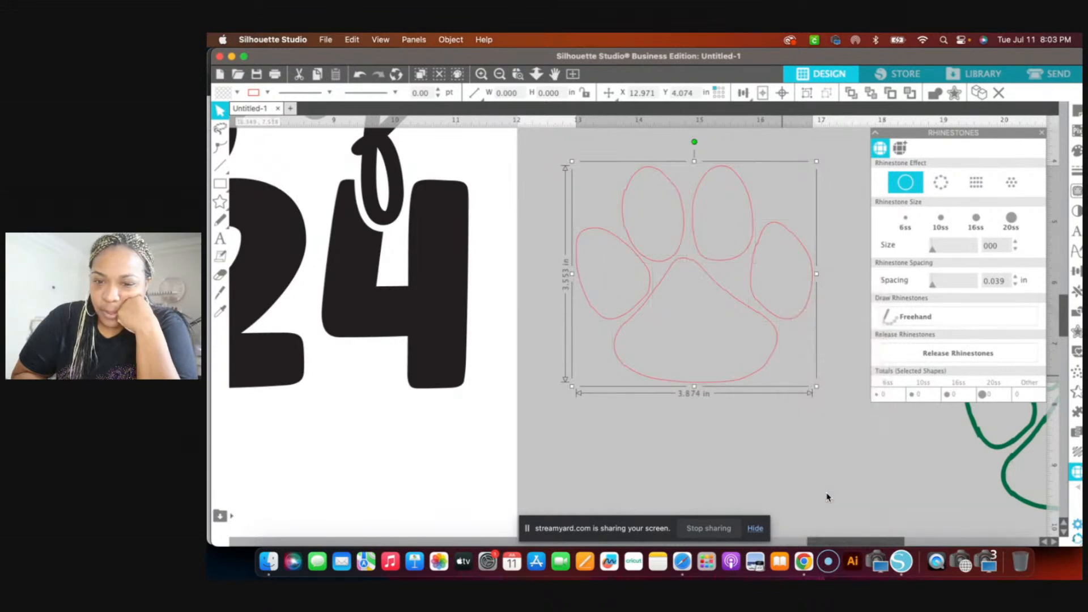
Try the Edge rhinestone effect on the grouped single-line paw print.
{"action": "left_click", "coordinate": [941, 183]}
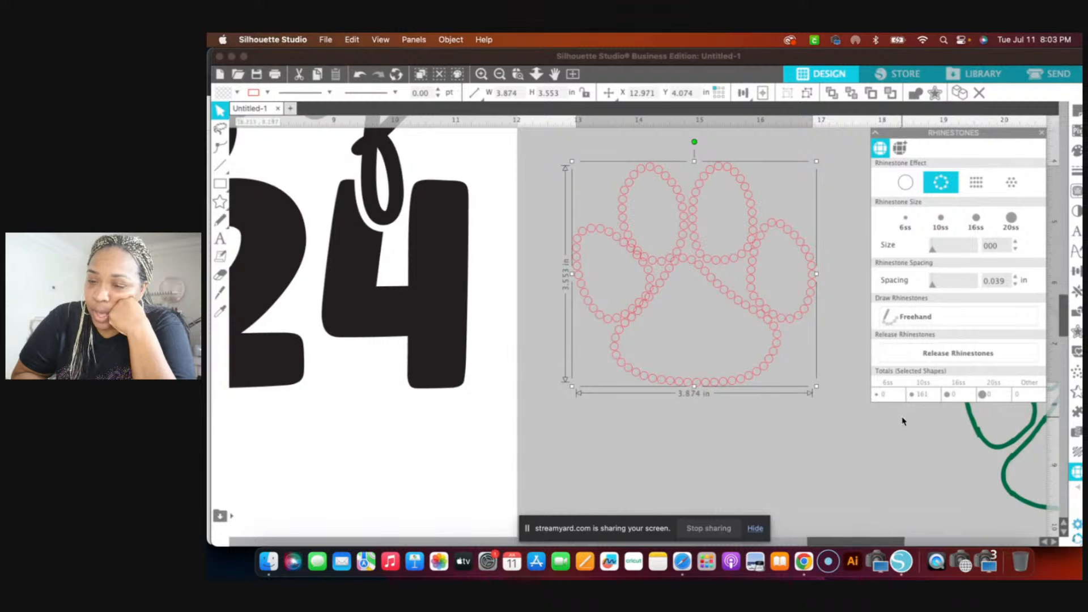
{"action": "left_click", "coordinate": [907, 187]}
{"action": "left_click", "coordinate": [614, 241]}
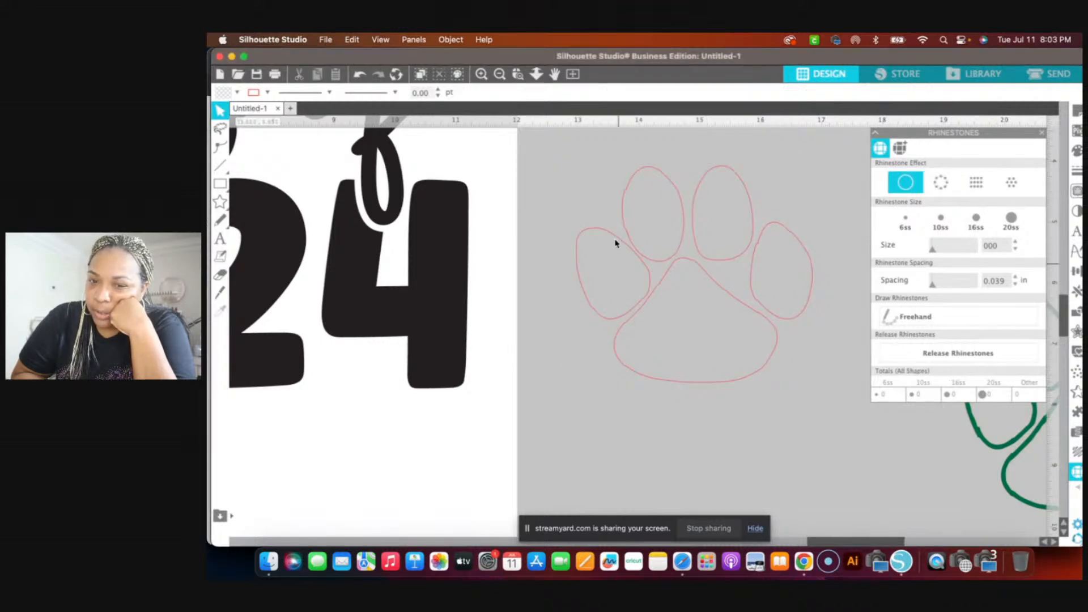
Ungroup the paw print and shift its leftmost toe about 0.13 in outward, away from the neighbouring shapes.
{"action": "right_click", "coordinate": [609, 237]}
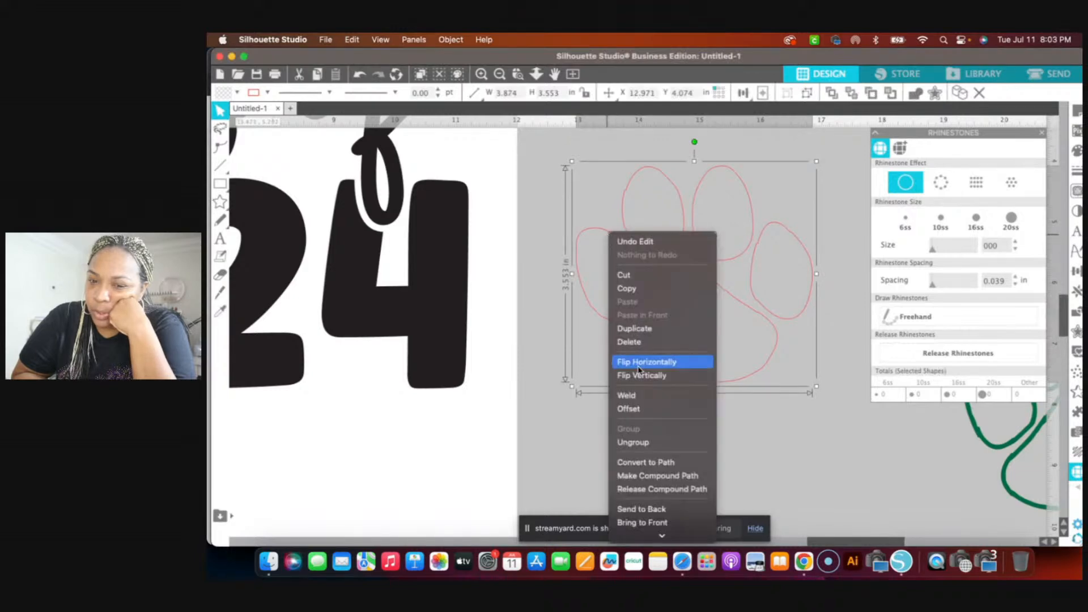
{"action": "left_click", "coordinate": [589, 229]}
{"action": "left_click_drag", "start_coordinate": [616, 241], "coordinate": [610, 242]}
{"action": "left_click", "coordinate": [680, 197]}
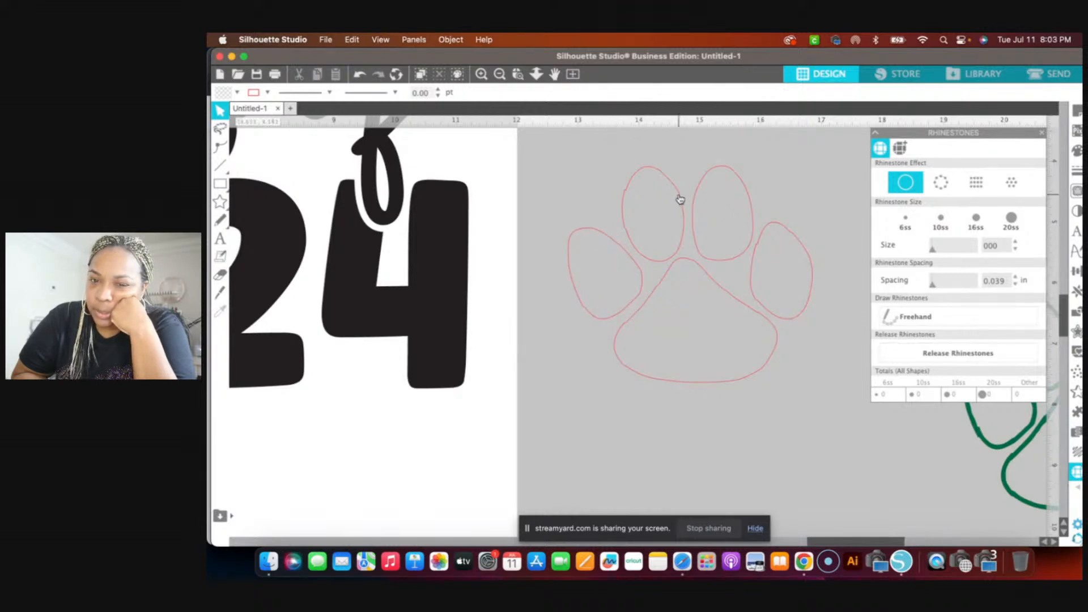
Try the Edge rhinestone effect on all five ungrouped paw print outlines.
{"action": "left_click_drag", "start_coordinate": [564, 149], "coordinate": [821, 432]}
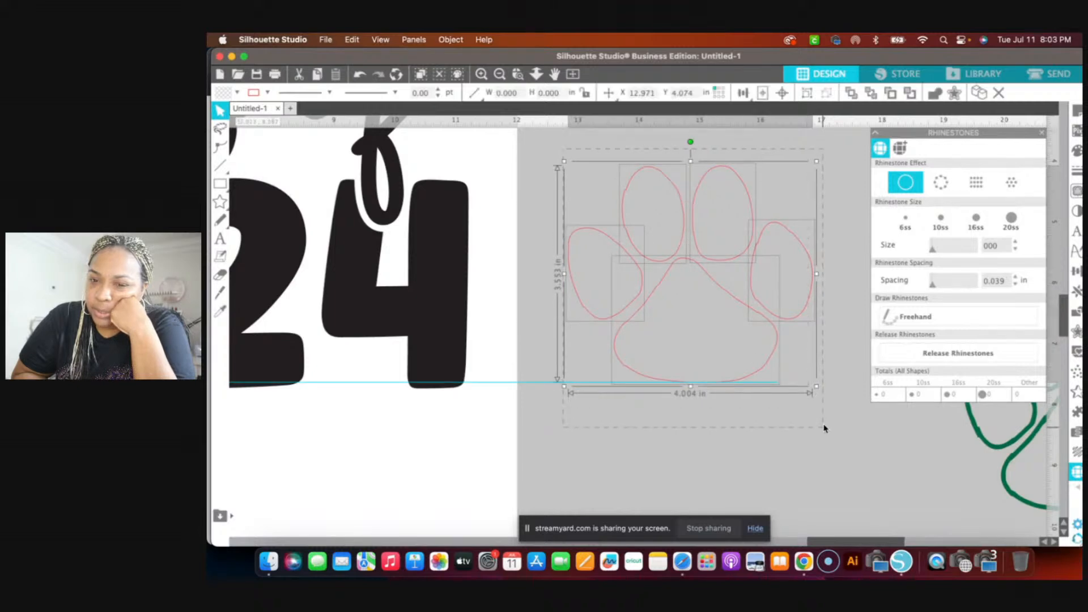
{"action": "left_click", "coordinate": [942, 186]}
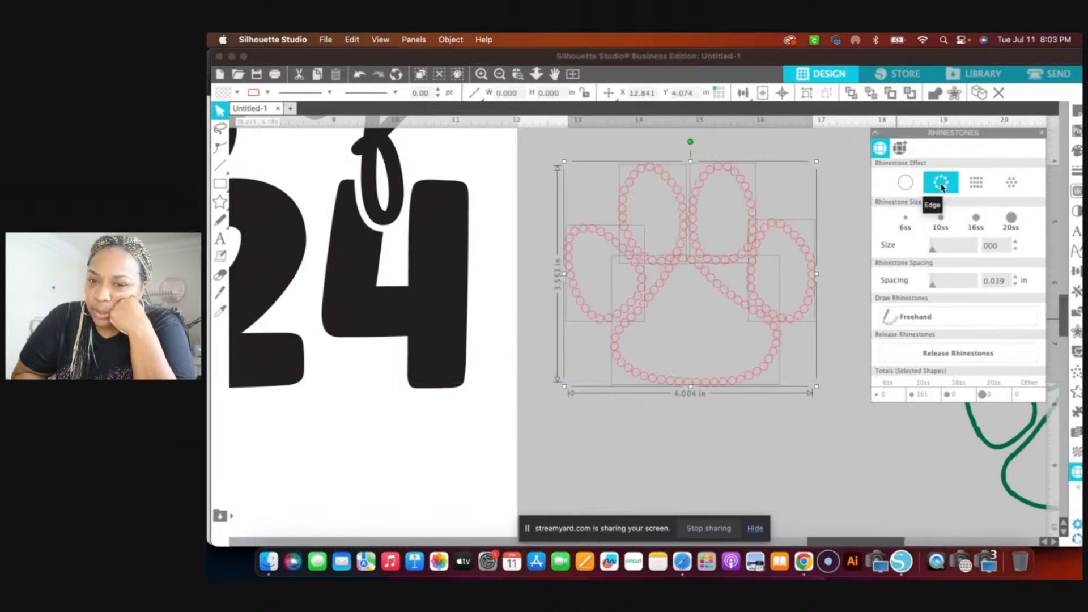
{"action": "left_click", "coordinate": [906, 182]}
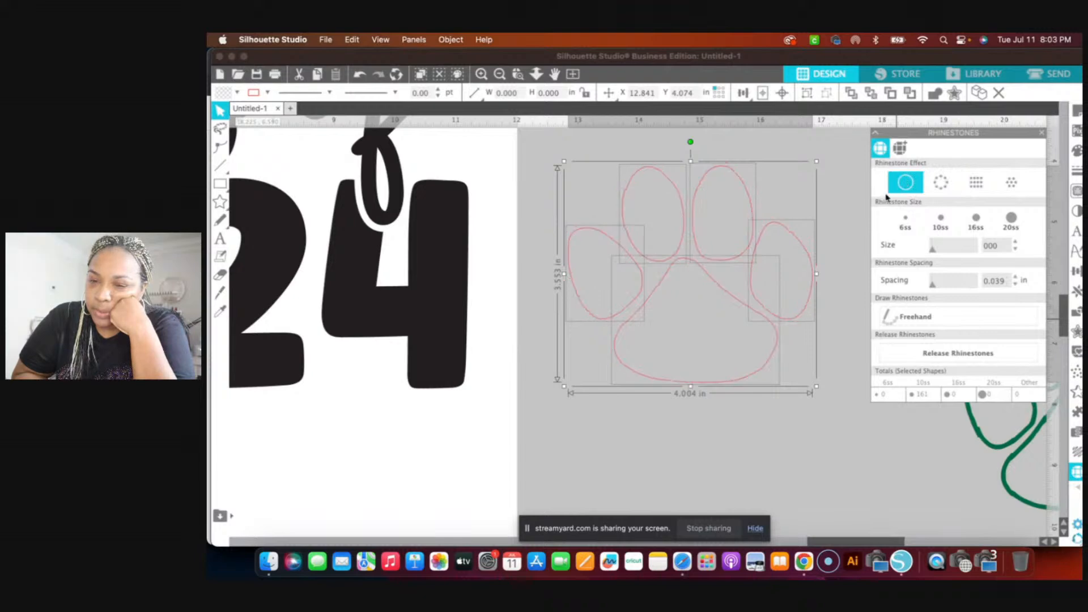
Shift the rightmost toe about 0.04 in outward and the inner left toe about 0.04 in upward.
{"action": "left_click", "coordinate": [843, 229]}
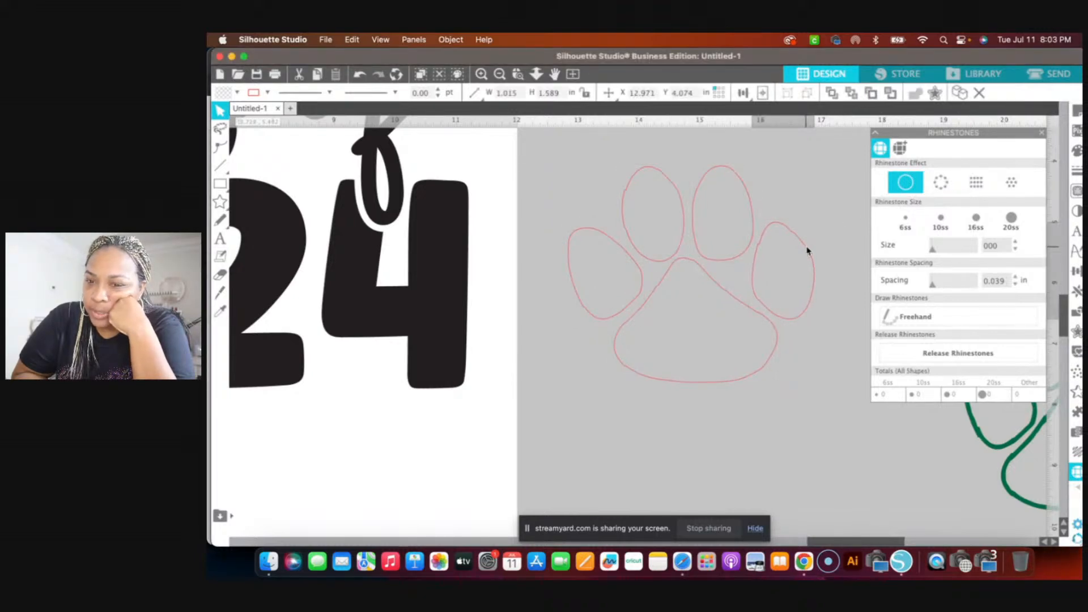
{"action": "left_click", "coordinate": [808, 250]}
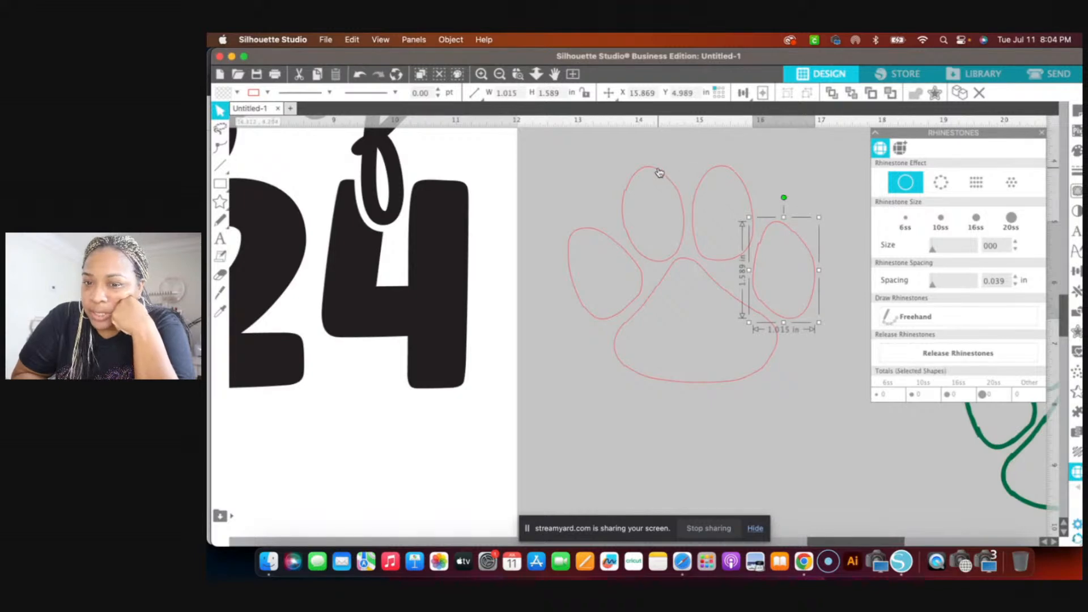
{"action": "left_click", "coordinate": [659, 173]}
{"action": "left_click", "coordinate": [566, 152]}
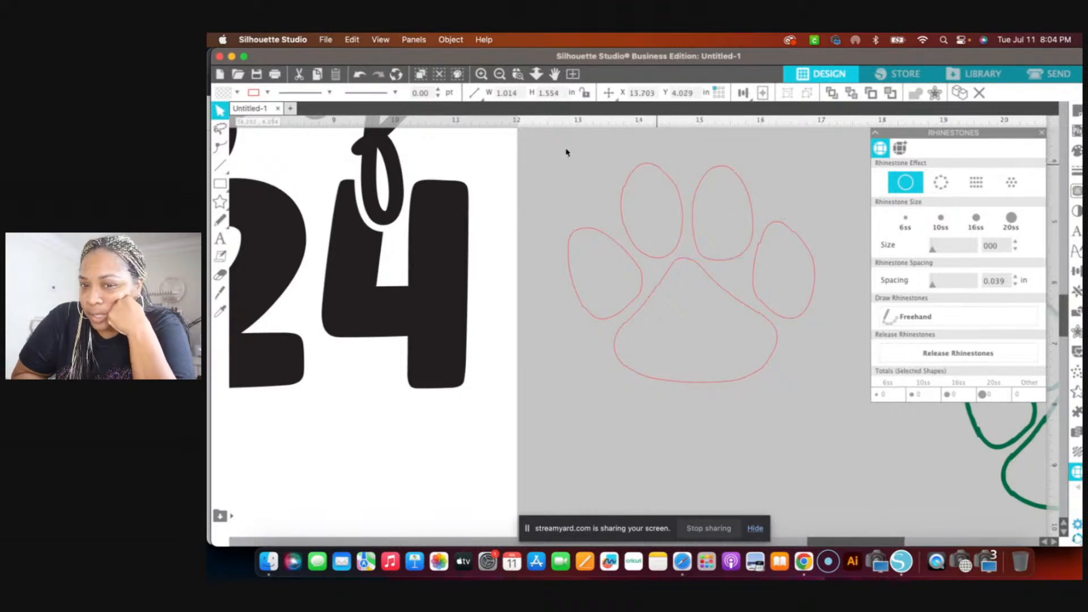
Apply the Edge rhinestone effect to the whole paw print to check the spacing between its shapes.
{"action": "left_click_drag", "start_coordinate": [566, 151], "coordinate": [821, 413]}
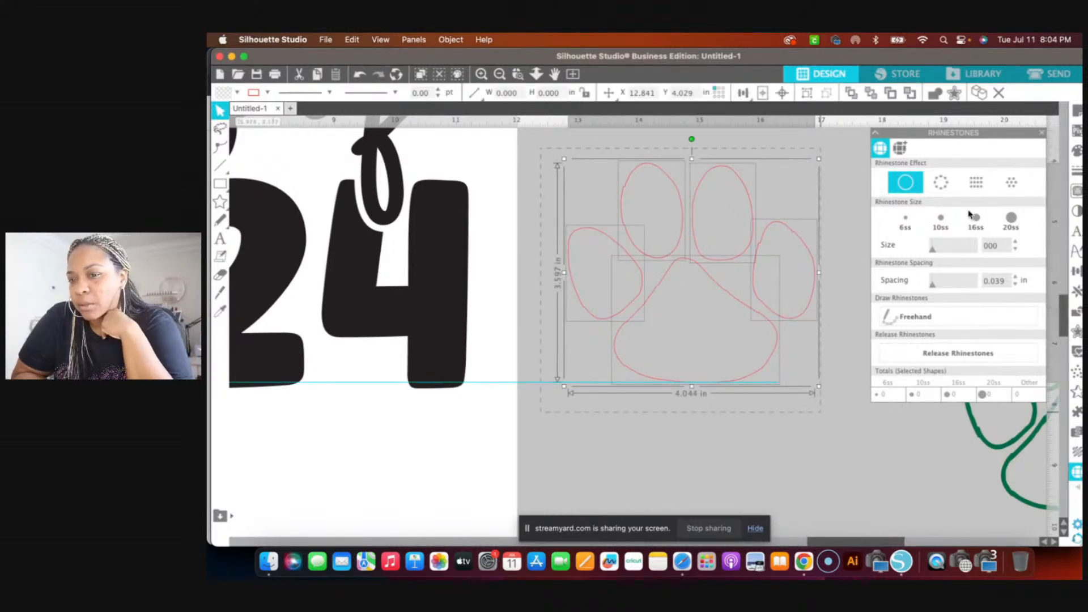
{"action": "left_click", "coordinate": [941, 182]}
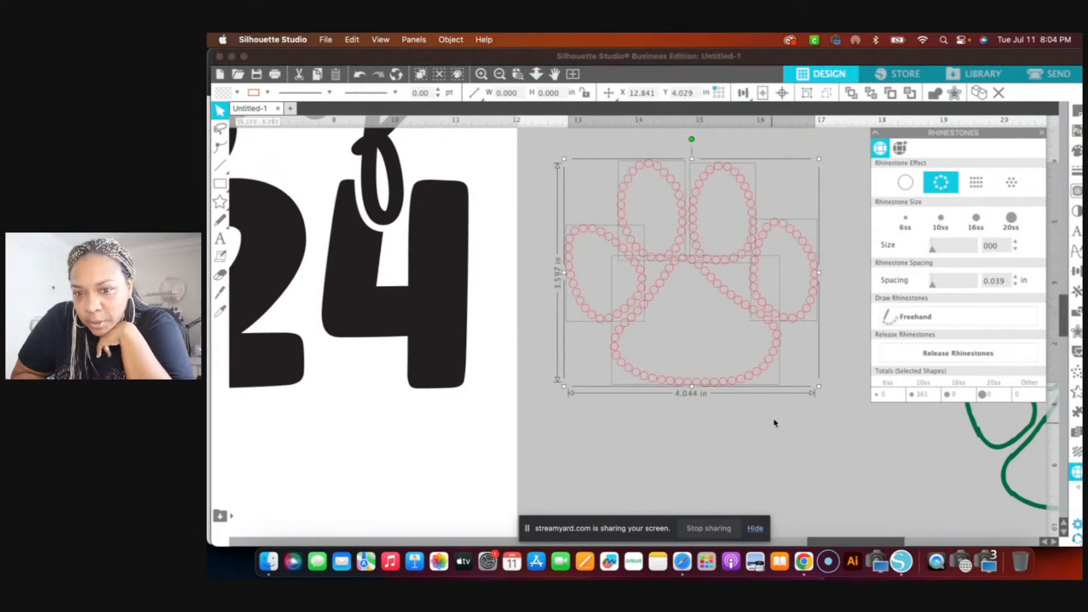
{"action": "left_click", "coordinate": [807, 420]}
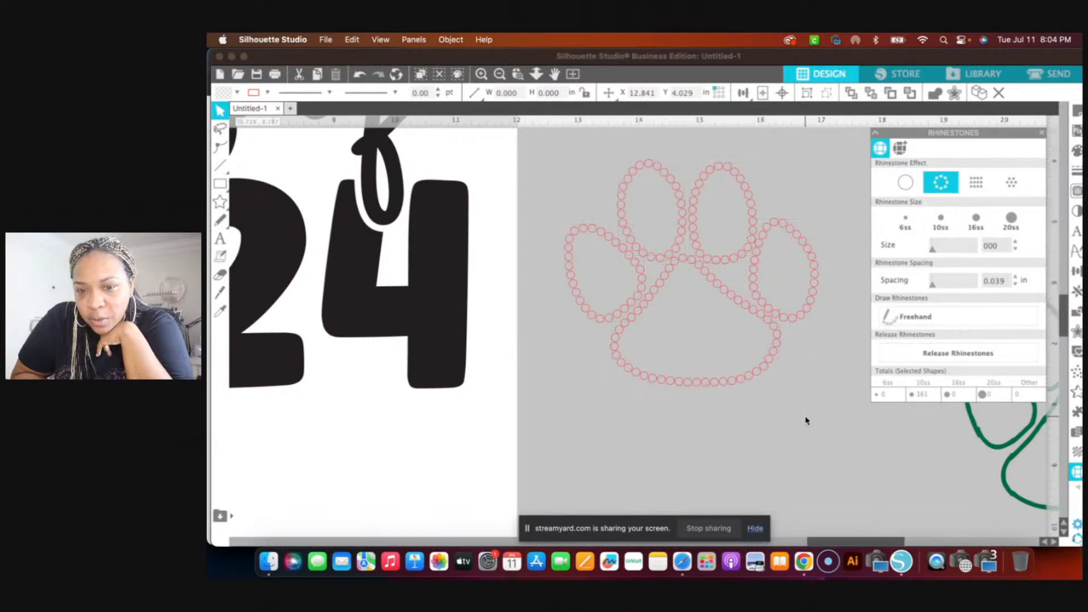
Move the rightmost toe about 0.11 in outward with a slight clockwise rotation, and raise the inner left toe about 0.07 in.
{"action": "left_click_drag", "start_coordinate": [813, 255], "coordinate": [818, 254]}
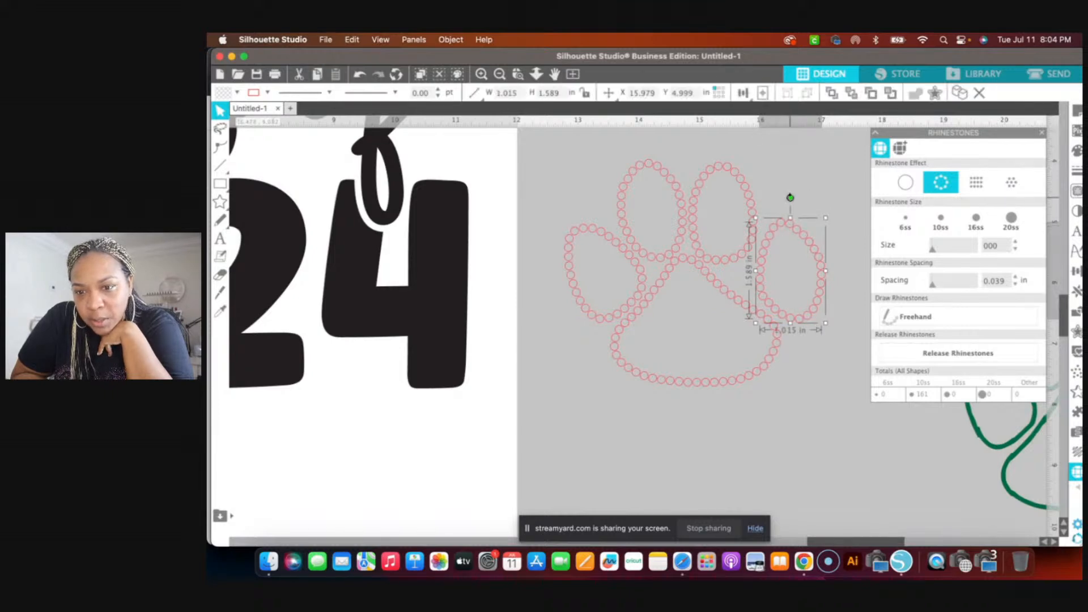
{"action": "left_click_drag", "start_coordinate": [790, 198], "coordinate": [795, 199]}
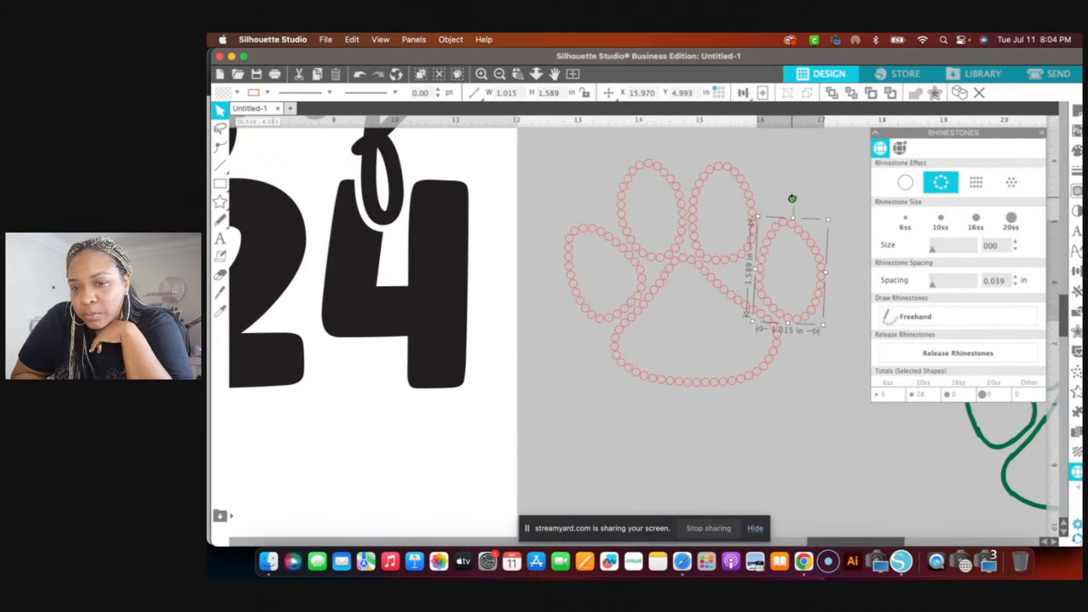
{"action": "left_click", "coordinate": [664, 172]}
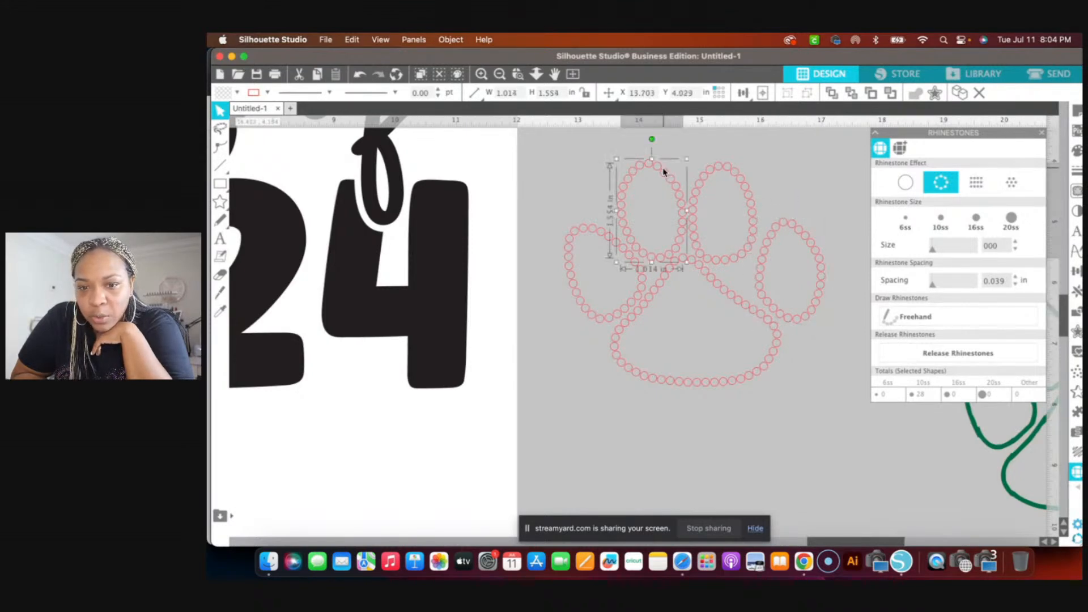
{"action": "left_click_drag", "start_coordinate": [664, 172], "coordinate": [663, 166]}
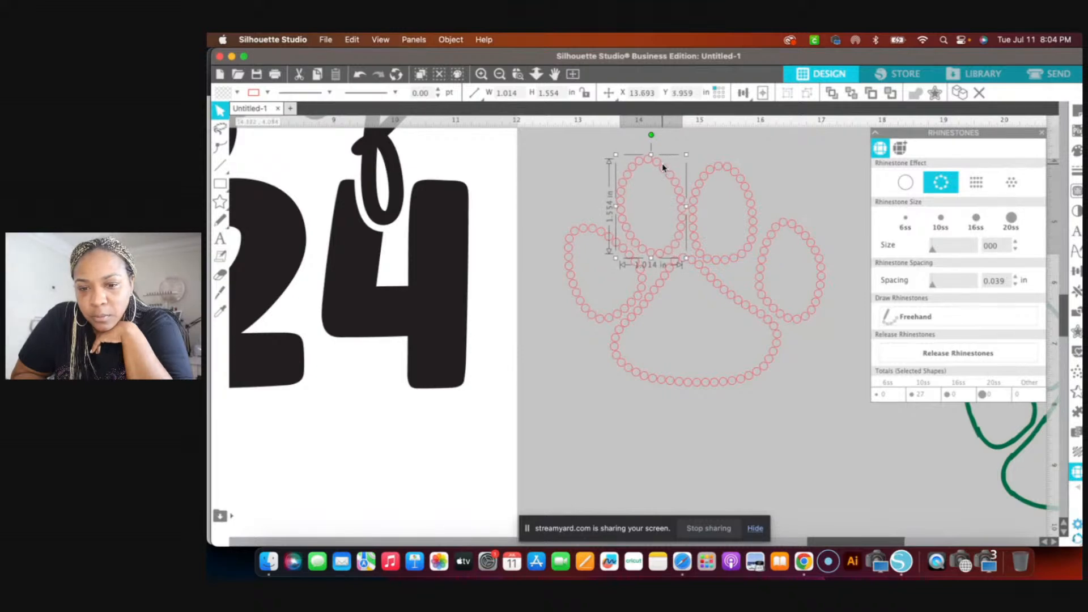
{"action": "left_click", "coordinate": [791, 173]}
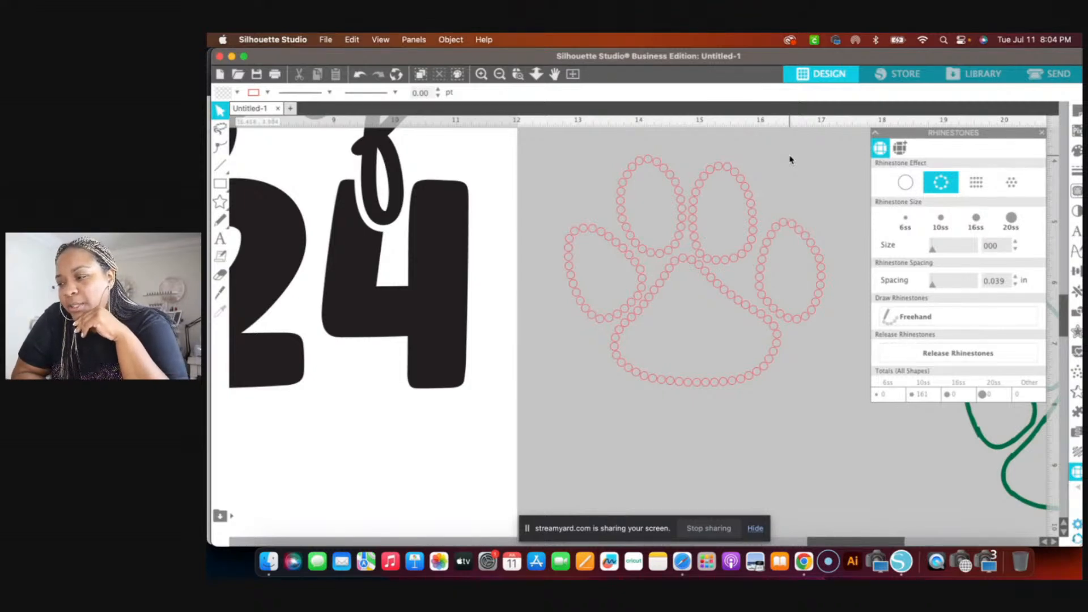
Try nudging the inner right toe up and toward the inner left toe, and undo the move.
{"action": "left_click", "coordinate": [482, 74]}
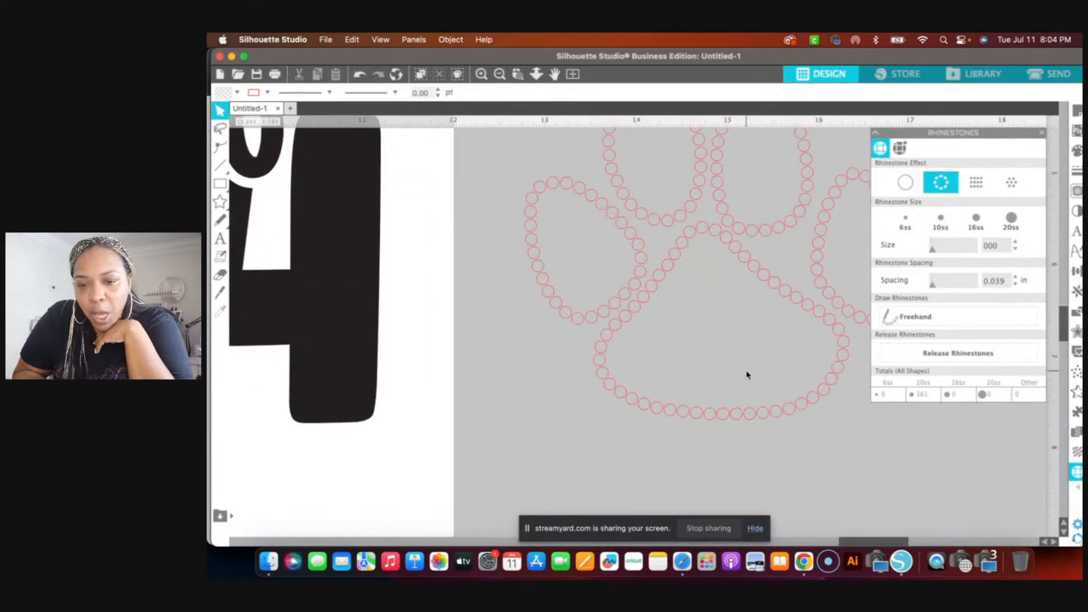
{"action": "scroll", "coordinate": [747, 375], "scroll_direction": "up", "scroll_amount": 3}
{"action": "scroll", "coordinate": [747, 375], "scroll_direction": "right", "scroll_amount": 3}
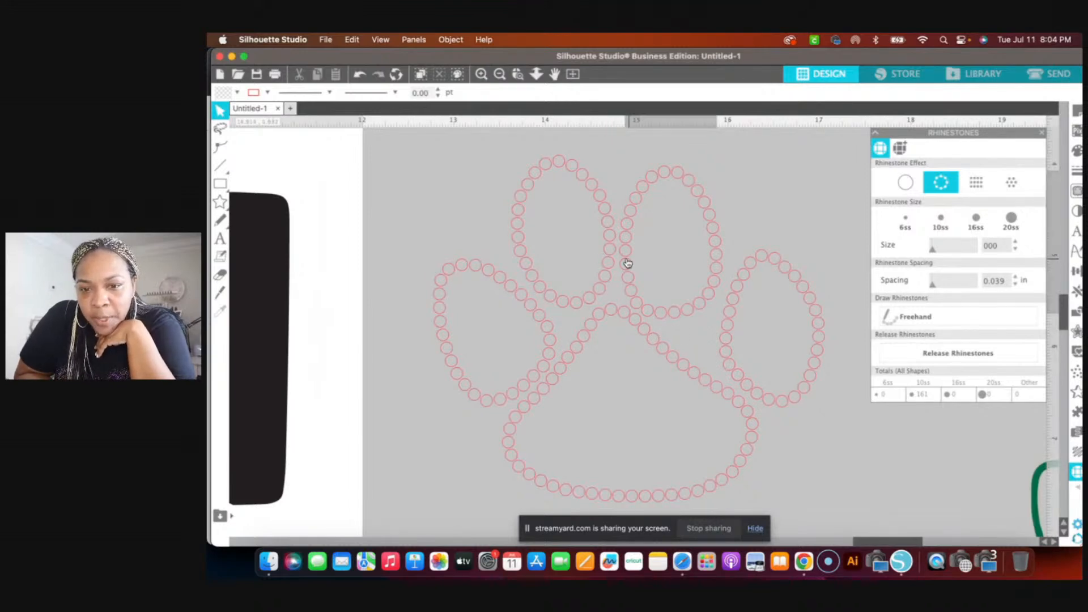
{"action": "left_click_drag", "start_coordinate": [628, 263], "coordinate": [624, 260]}
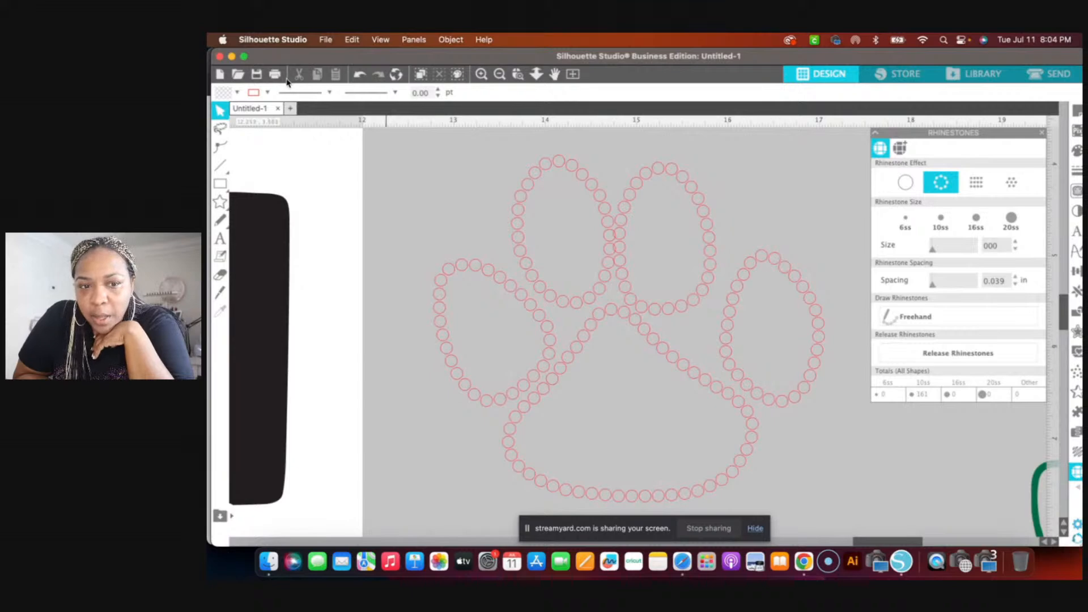
{"action": "left_click", "coordinate": [359, 79]}
{"action": "left_click", "coordinate": [359, 78]}
{"action": "scroll", "coordinate": [359, 79], "scroll_direction": "down", "scroll_amount": 3}
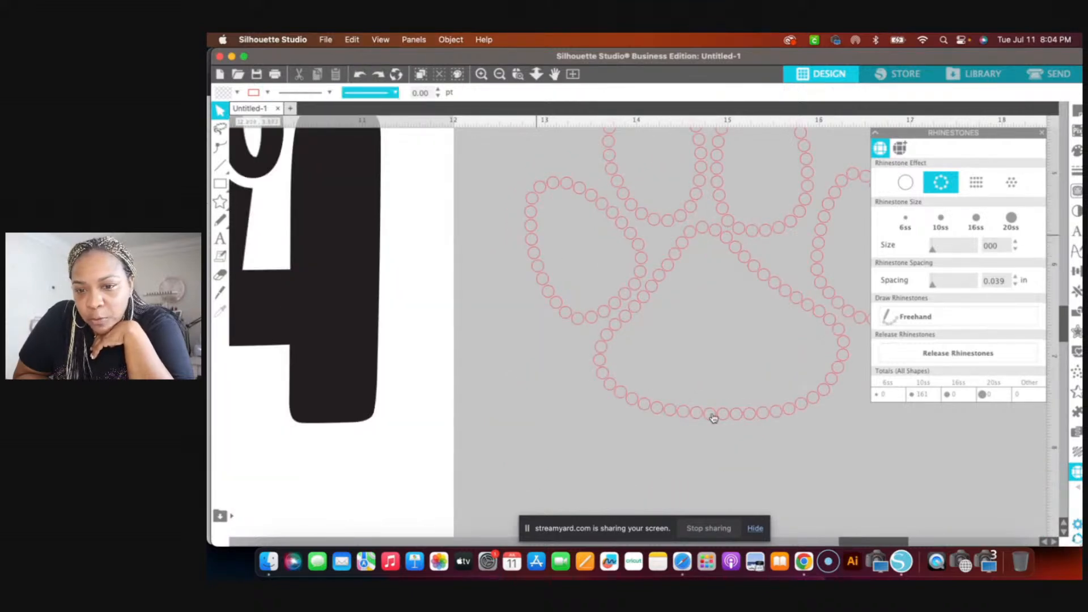
Turn the paw print's rhinestones back into plain outlines and group all five shapes.
{"action": "scroll", "coordinate": [740, 427], "scroll_direction": "up", "scroll_amount": 2}
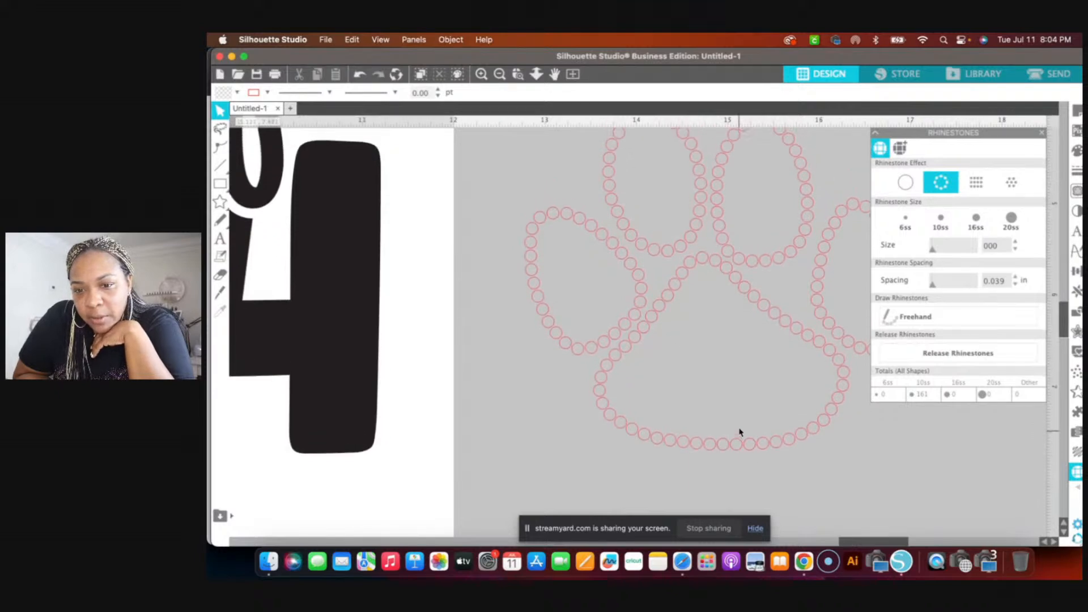
{"action": "scroll", "coordinate": [739, 431], "scroll_direction": "right", "scroll_amount": 4}
{"action": "scroll", "coordinate": [740, 432], "scroll_direction": "up", "scroll_amount": 2}
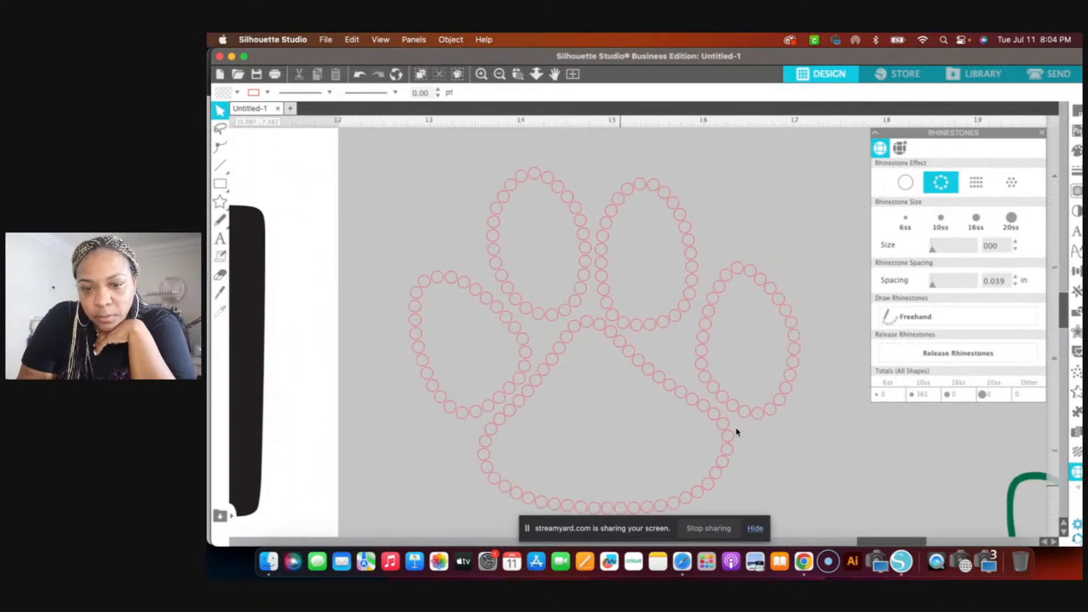
{"action": "scroll", "coordinate": [736, 432], "scroll_direction": "right", "scroll_amount": 1}
{"action": "scroll", "coordinate": [737, 432], "scroll_direction": "down", "scroll_amount": 1}
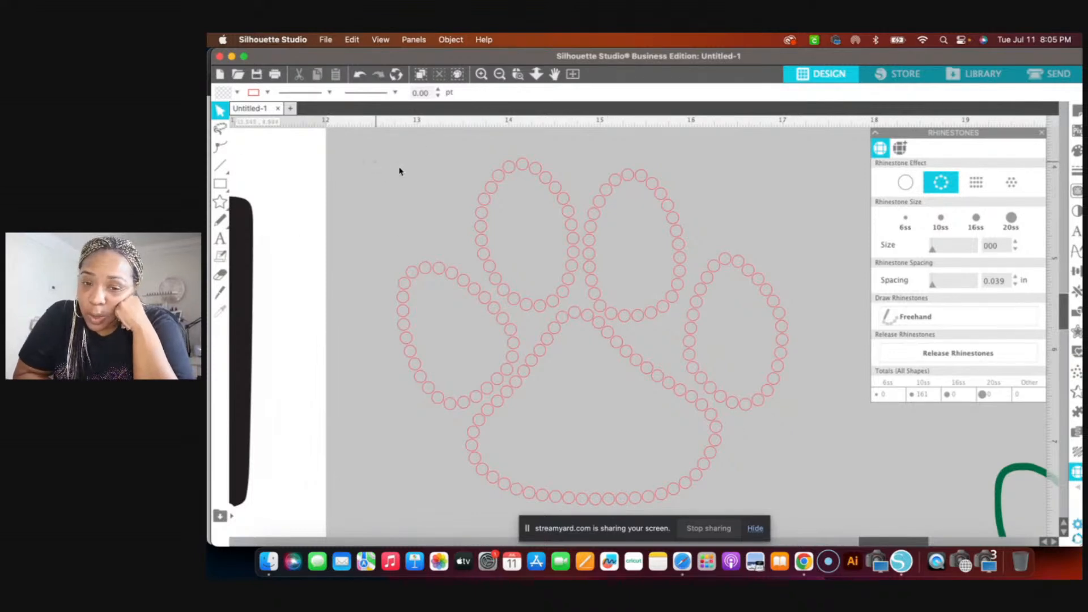
{"action": "left_click_drag", "start_coordinate": [373, 162], "coordinate": [796, 499]}
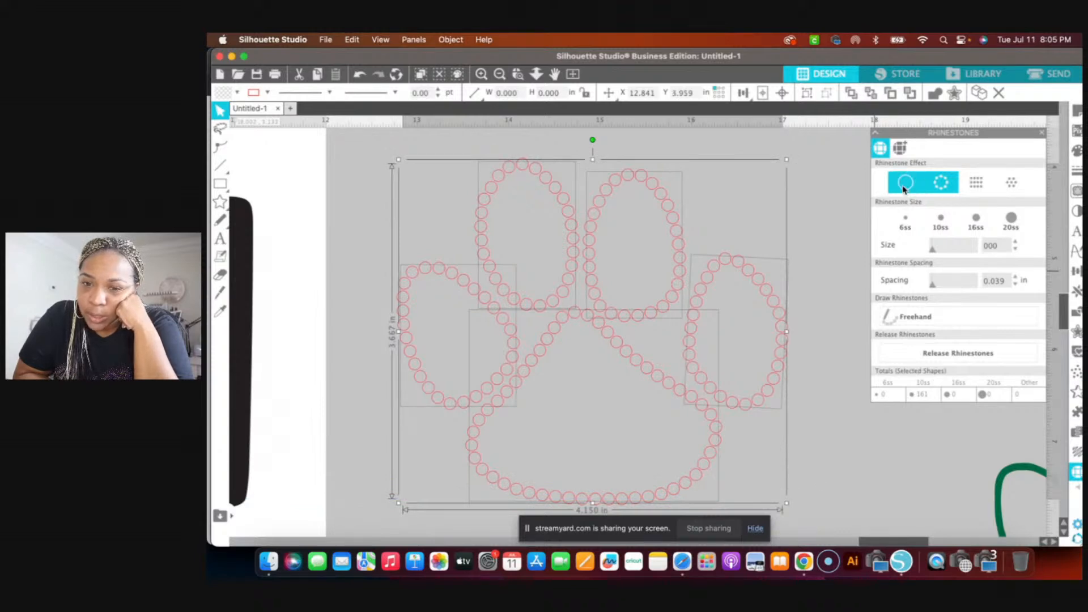
{"action": "left_click", "coordinate": [906, 182]}
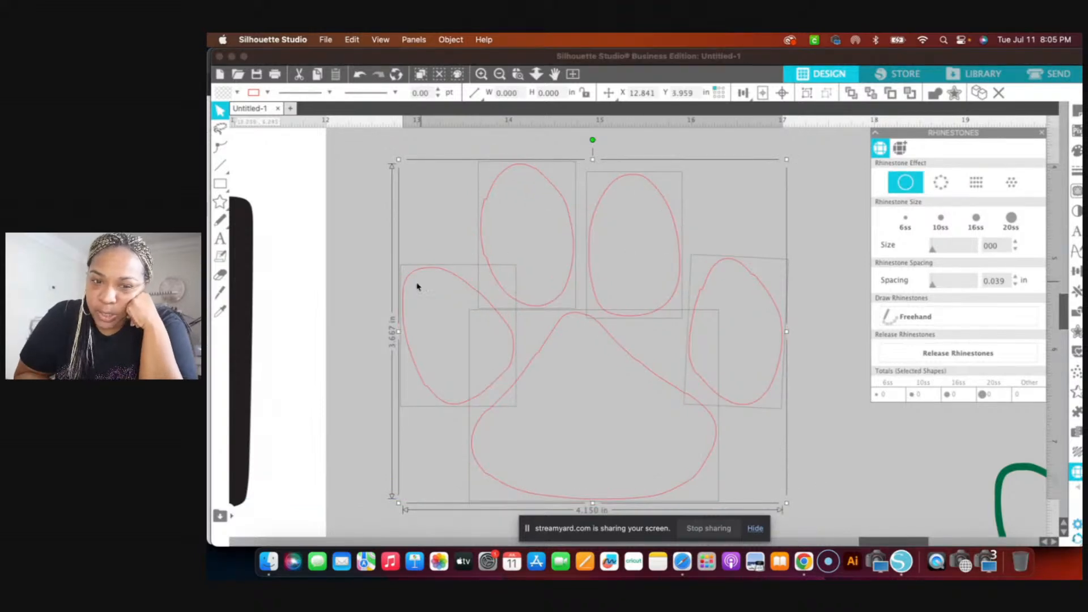
{"action": "right_click", "coordinate": [374, 233]}
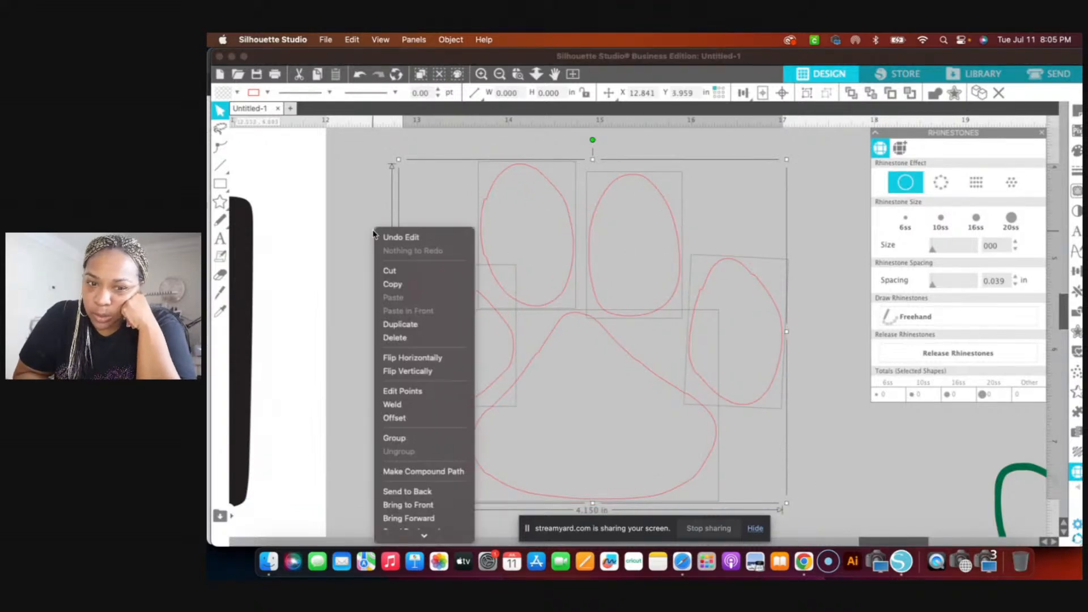
{"action": "left_click", "coordinate": [443, 439]}
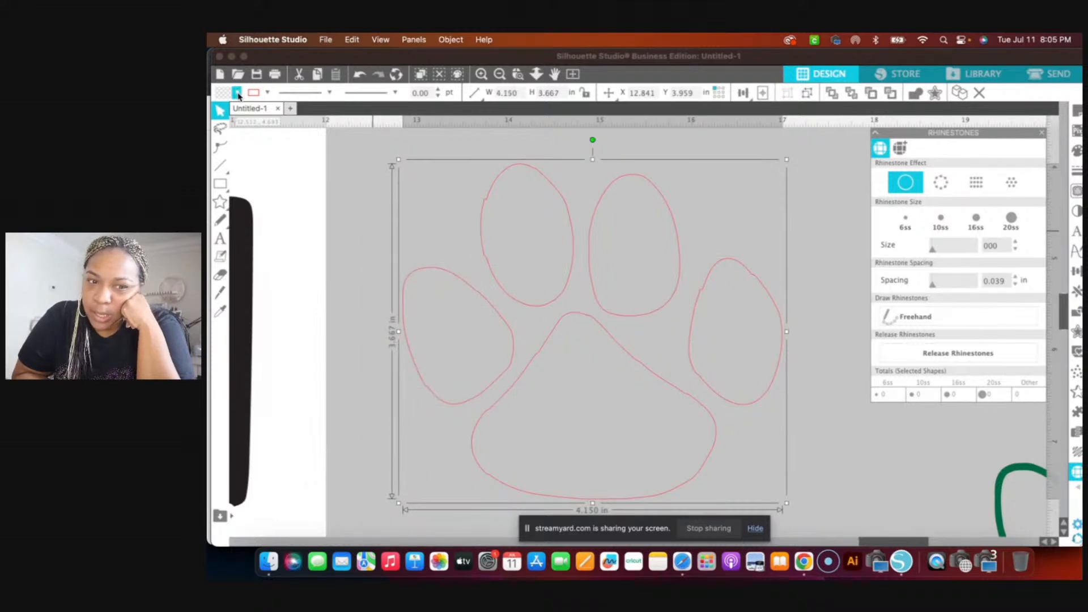
Fill the grouped paw print with blue.
{"action": "left_click", "coordinate": [237, 93]}
{"action": "left_click", "coordinate": [290, 113]}
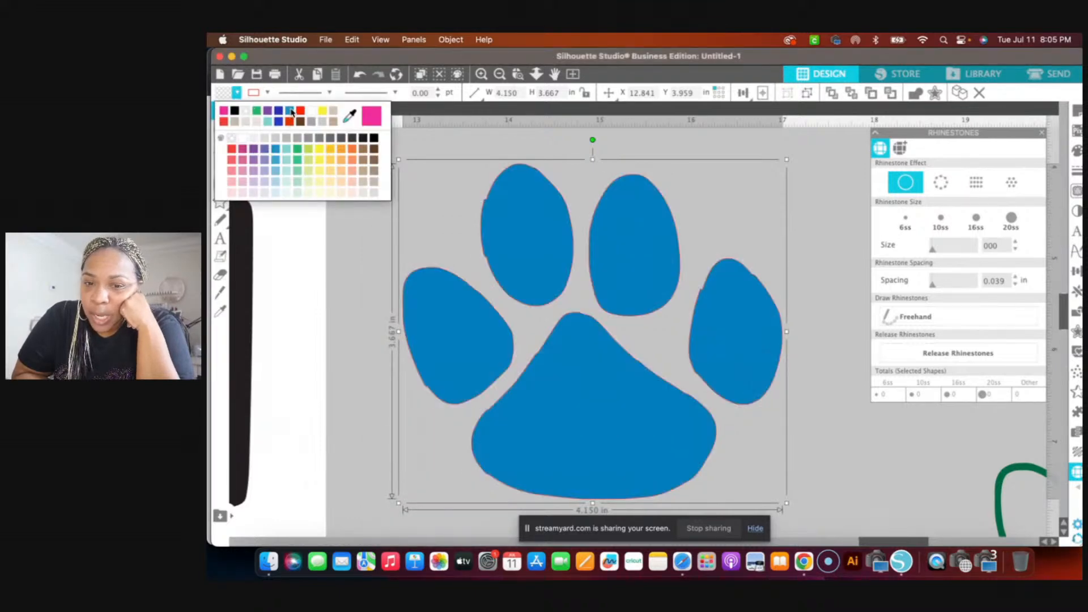
{"action": "left_click", "coordinate": [267, 93]}
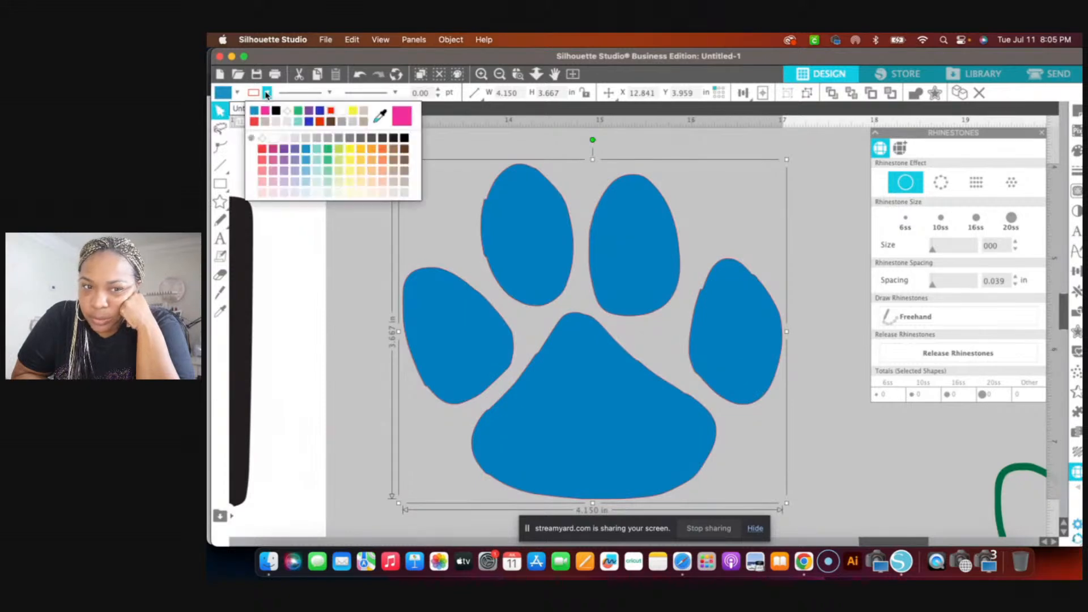
{"action": "left_click", "coordinate": [482, 344]}
Move the blue paw print over the 0 in 2024.
{"action": "left_click_drag", "start_coordinate": [482, 343], "coordinate": [295, 348]}
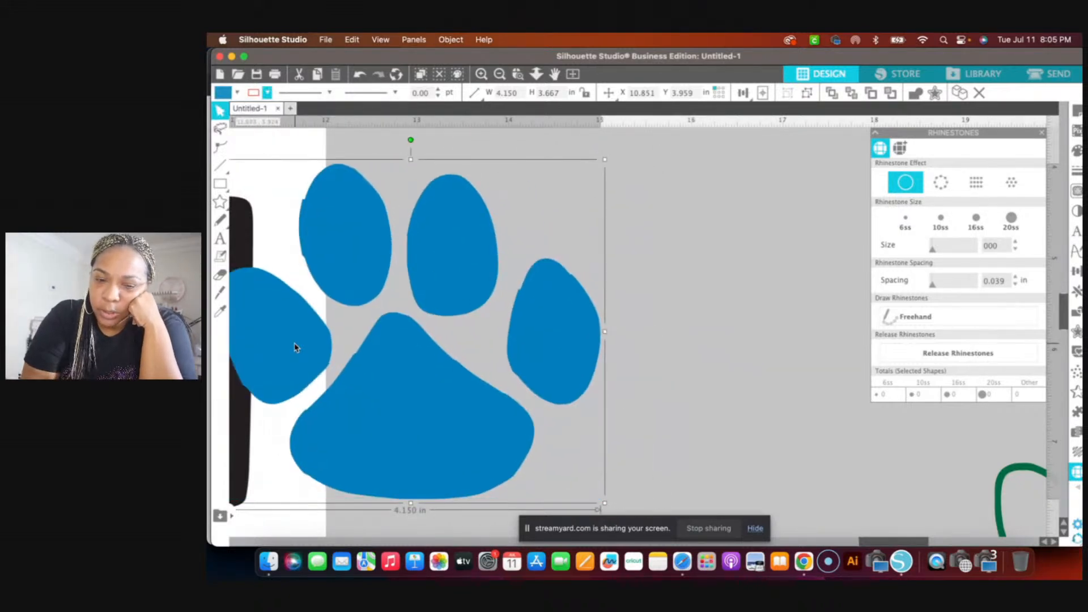
{"action": "scroll", "coordinate": [295, 347], "scroll_direction": "left", "scroll_amount": 10}
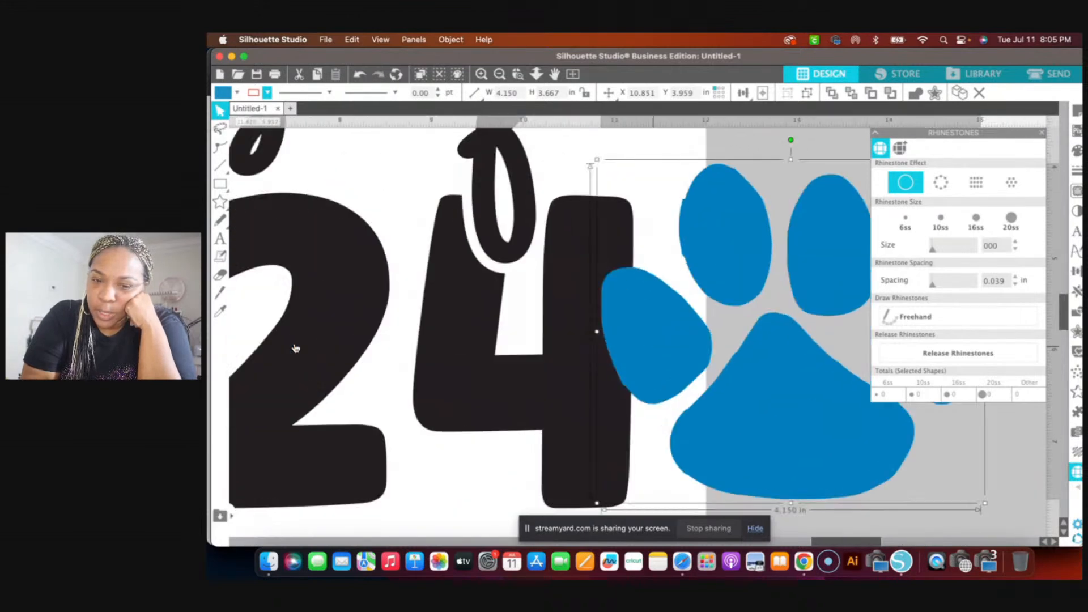
{"action": "scroll", "coordinate": [295, 348], "scroll_direction": "left", "scroll_amount": 2}
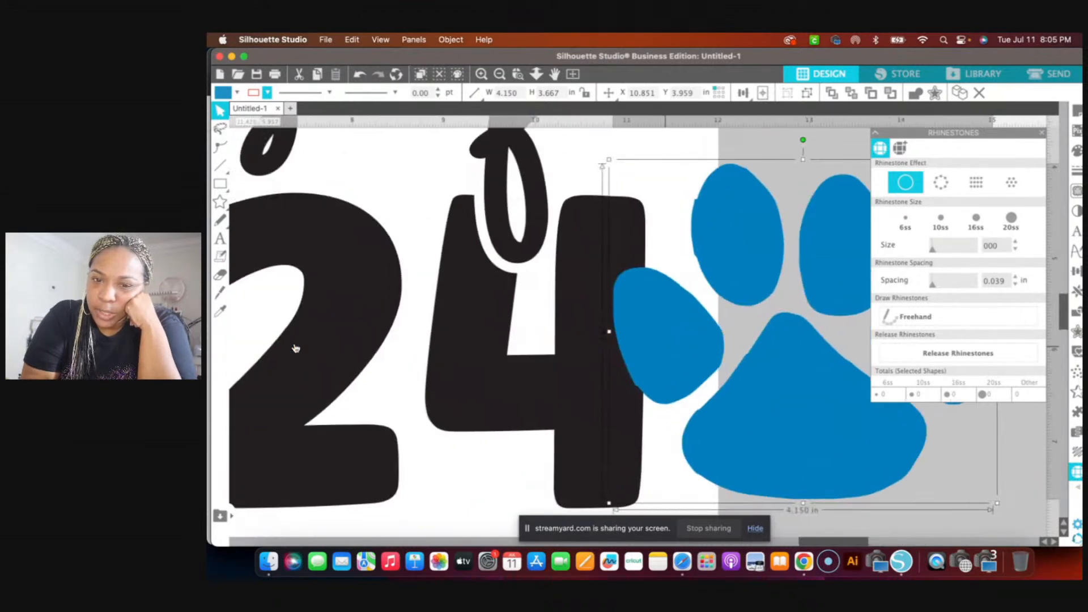
{"action": "left_click", "coordinate": [499, 74]}
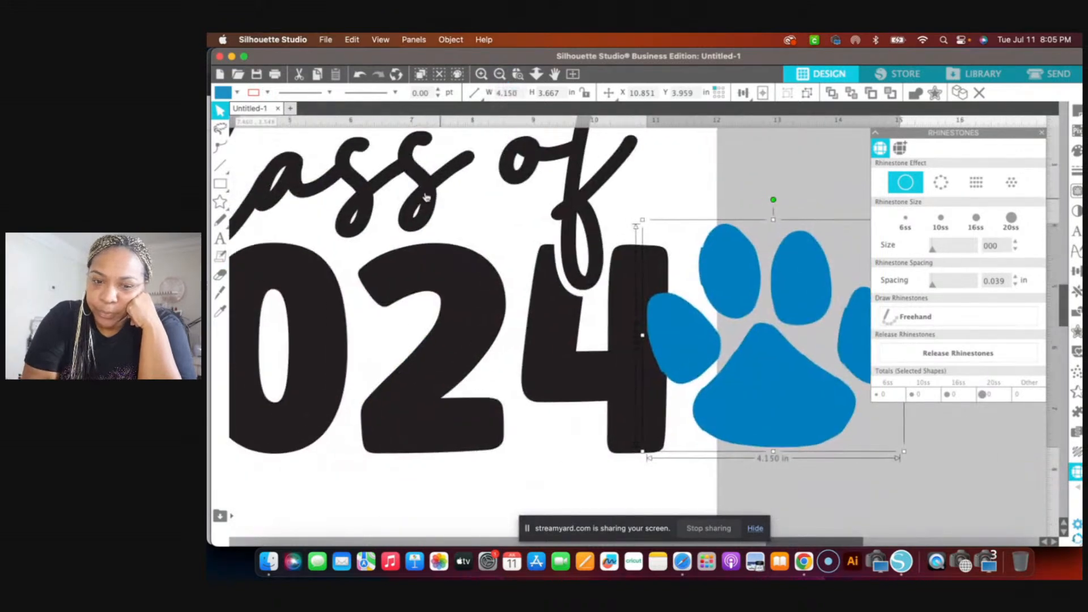
{"action": "scroll", "coordinate": [426, 196], "scroll_direction": "left", "scroll_amount": 5}
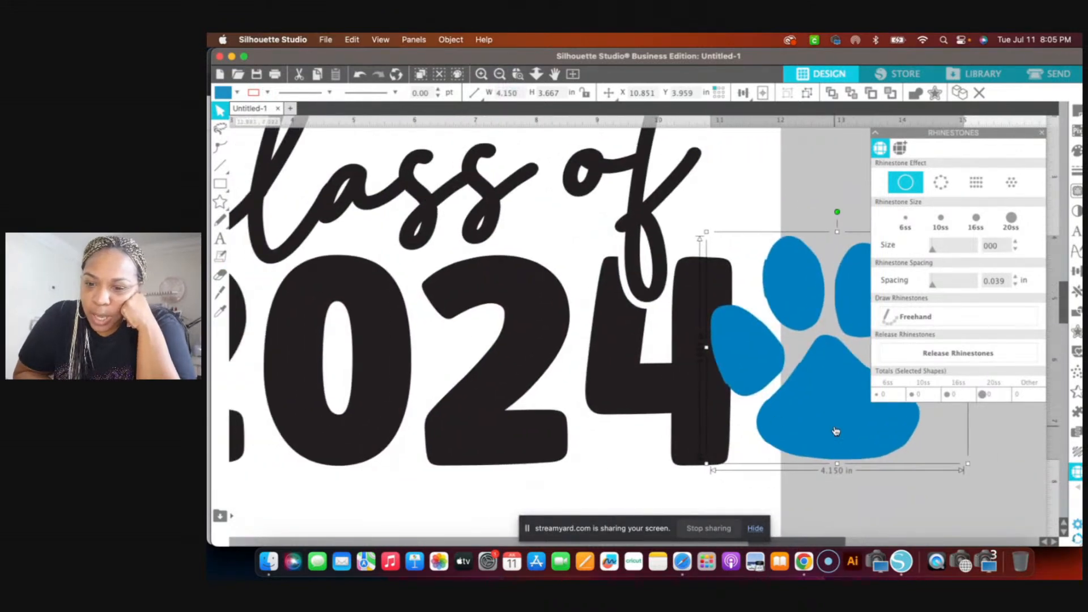
{"action": "left_click_drag", "start_coordinate": [835, 432], "coordinate": [337, 445]}
{"action": "scroll", "coordinate": [326, 444], "scroll_direction": "left", "scroll_amount": 1}
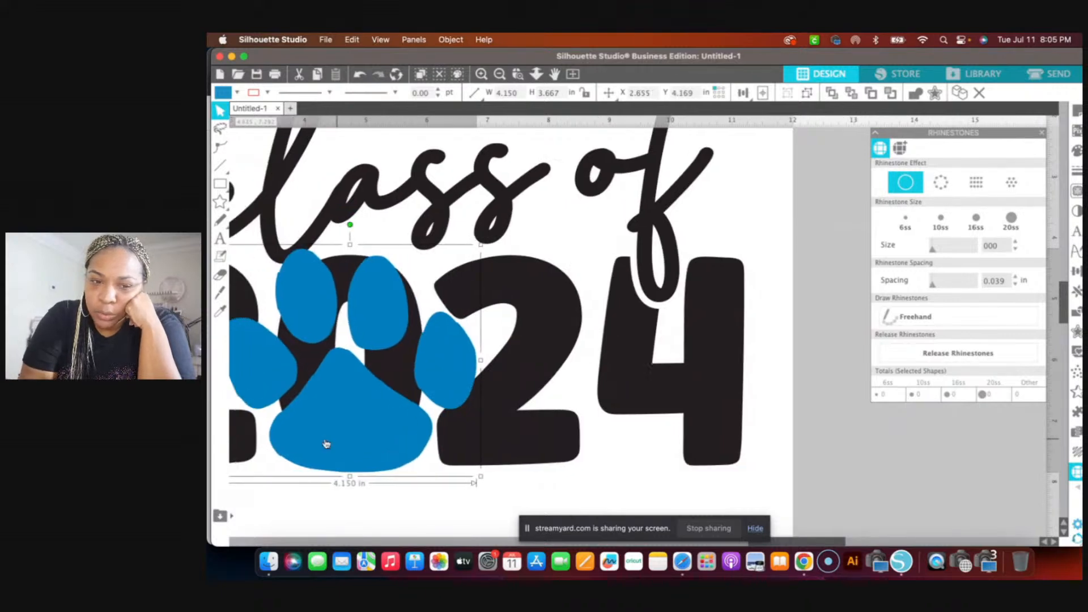
{"action": "scroll", "coordinate": [327, 444], "scroll_direction": "left", "scroll_amount": 5}
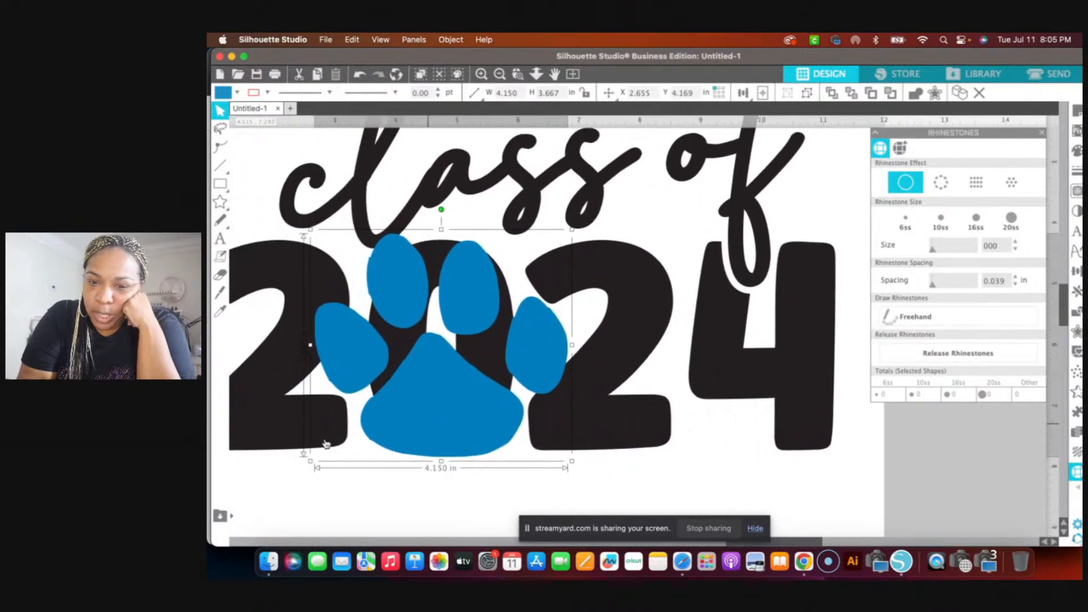
{"action": "scroll", "coordinate": [327, 444], "scroll_direction": "left", "scroll_amount": 1}
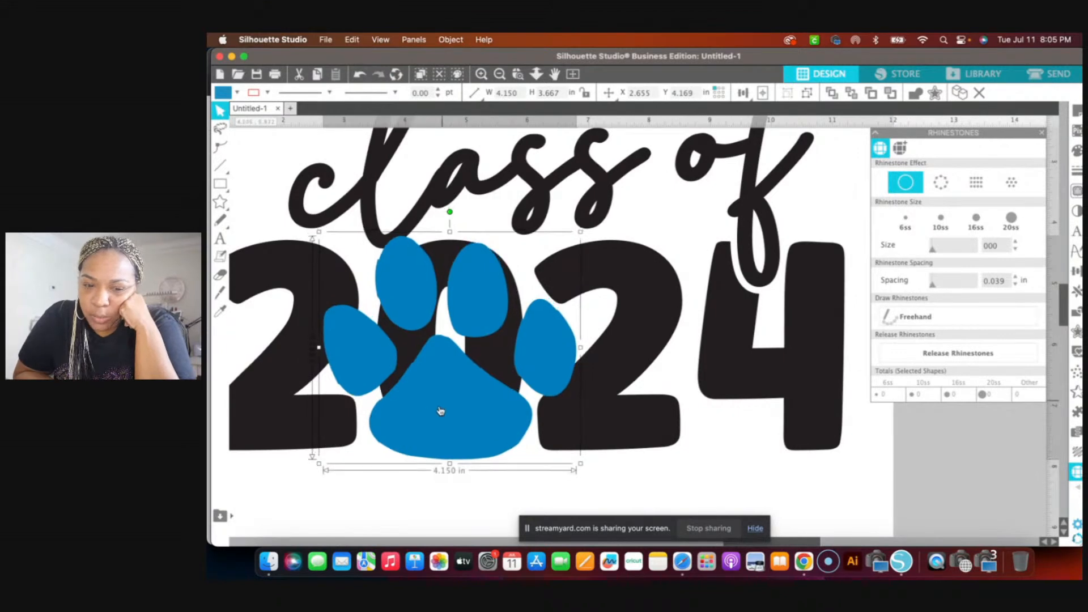
Nudge the blue paw print slightly down over the 0 in 2024.
{"action": "left_click_drag", "start_coordinate": [441, 410], "coordinate": [439, 418]}
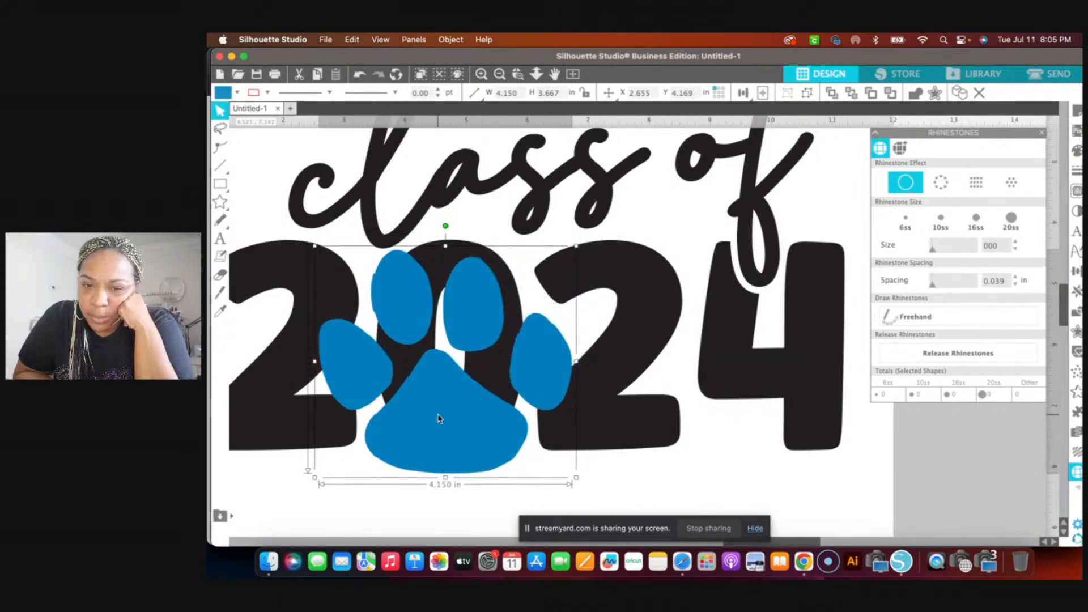
{"action": "left_click", "coordinate": [626, 373]}
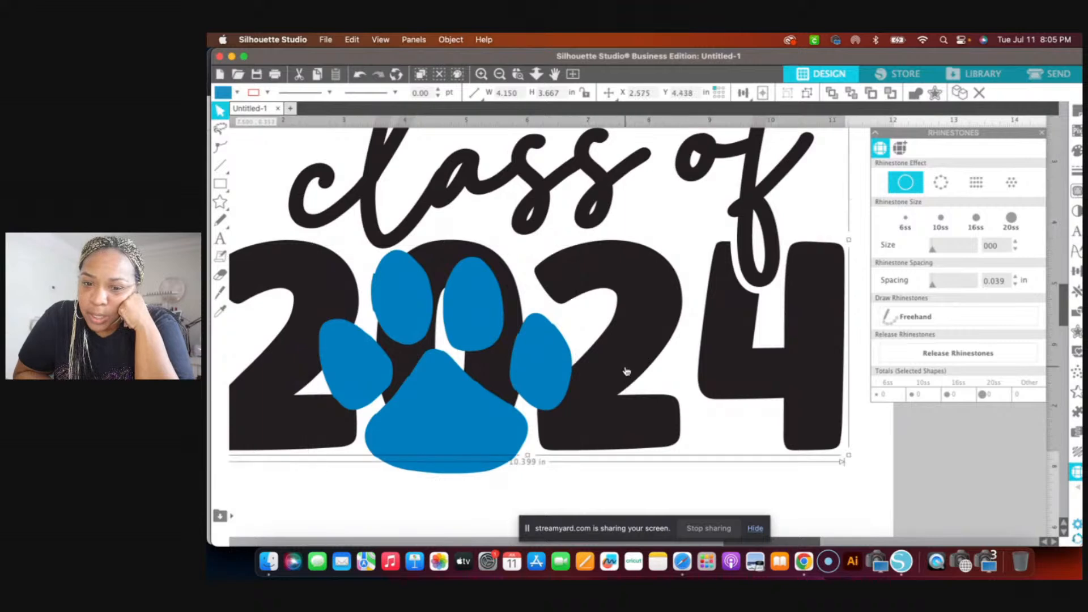
{"action": "left_click", "coordinate": [499, 75]}
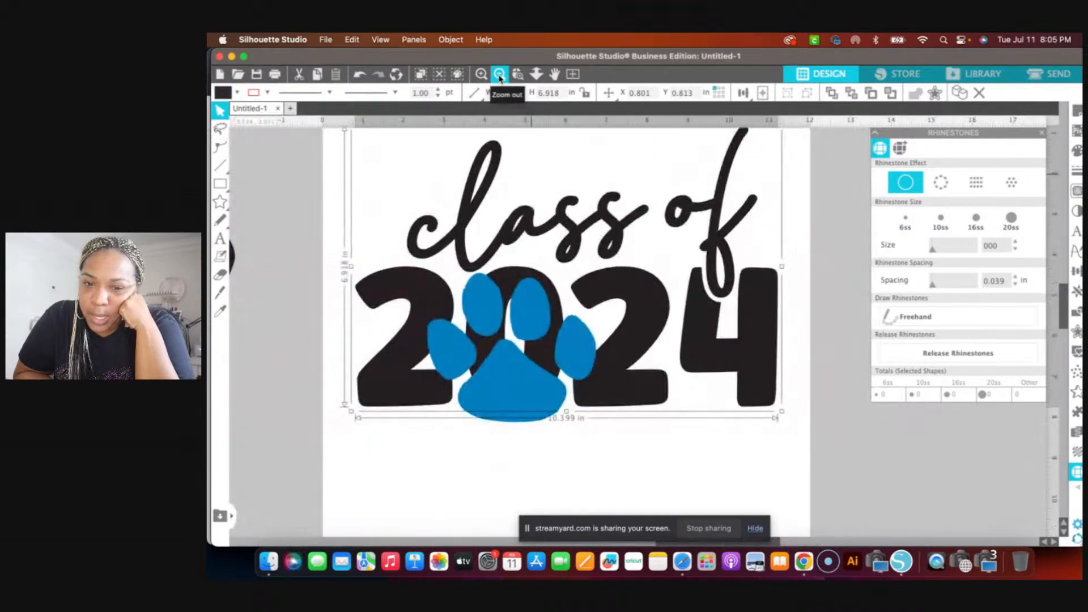
{"action": "left_click", "coordinate": [499, 76]}
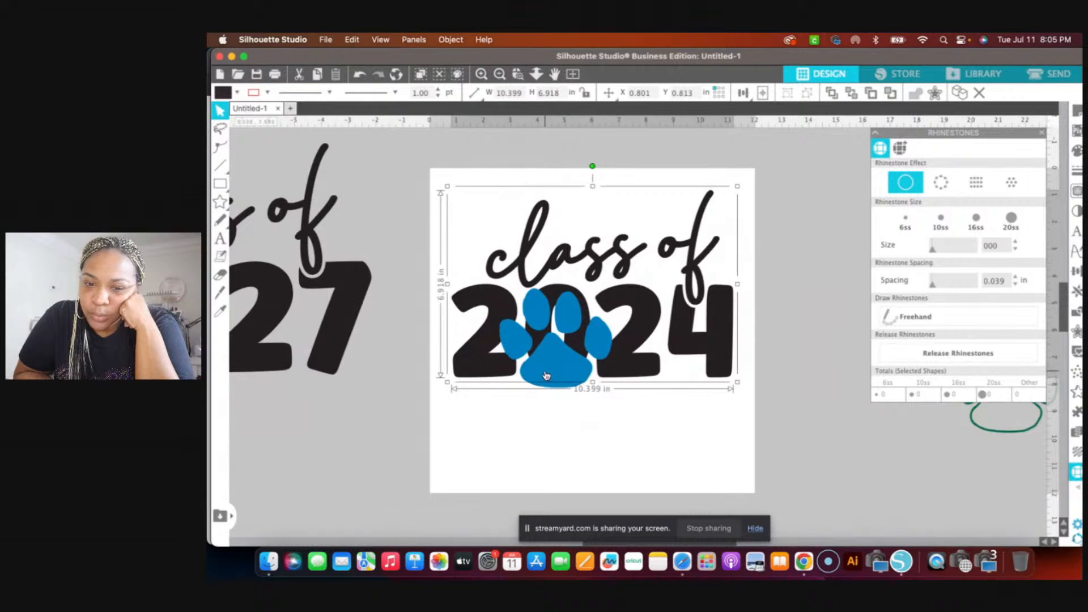
Move three of the blue paw print copies off the page to the area below the 27 graphic.
{"action": "left_click_drag", "start_coordinate": [563, 377], "coordinate": [272, 455]}
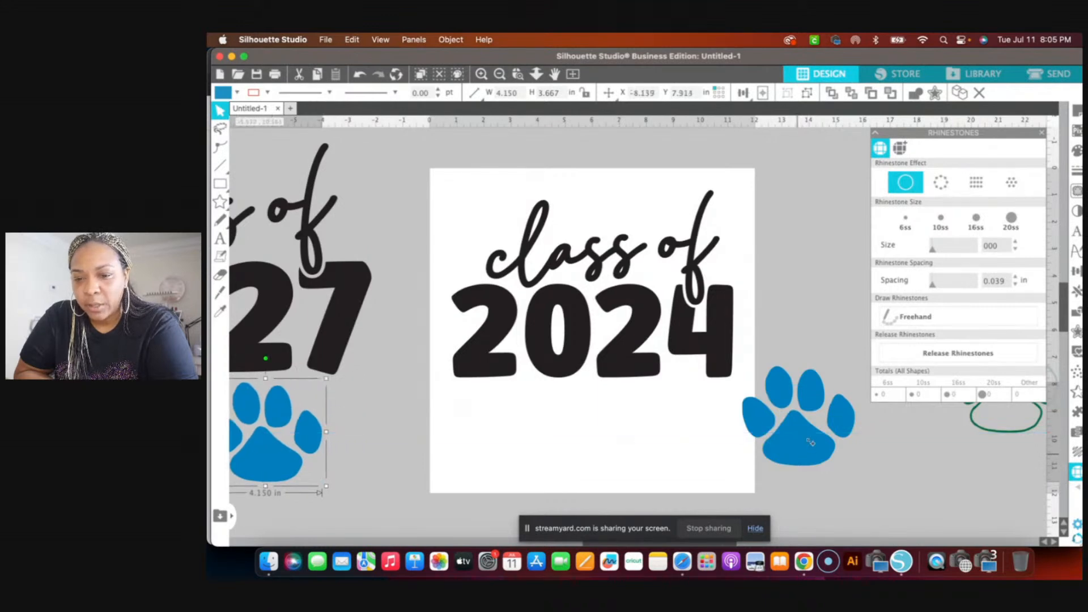
{"action": "left_click_drag", "start_coordinate": [753, 425], "coordinate": [237, 517]}
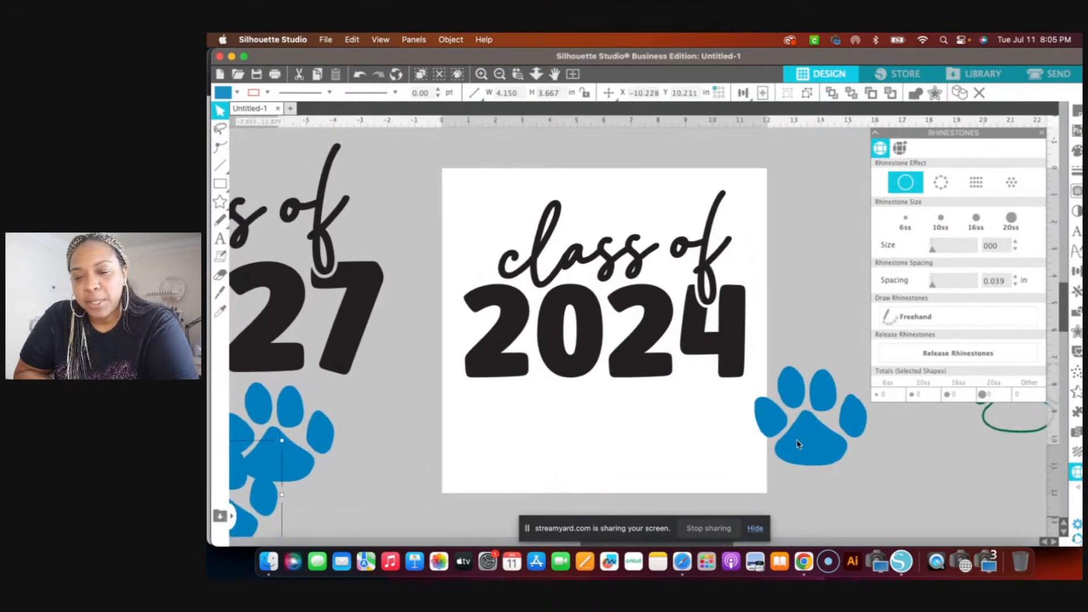
{"action": "left_click_drag", "start_coordinate": [798, 449], "coordinate": [269, 466]}
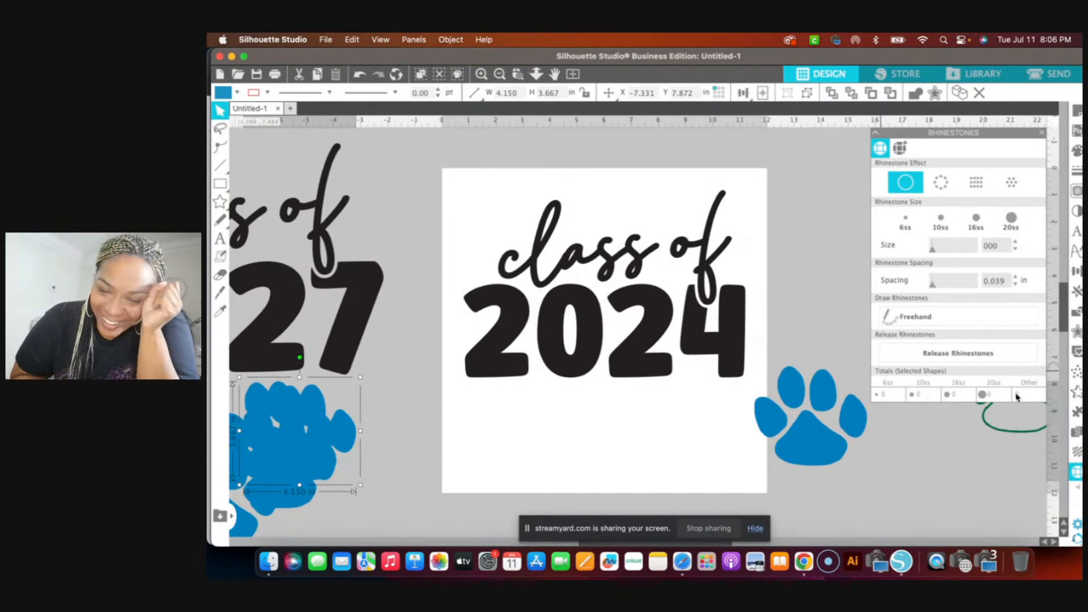
Place the remaining blue paw print on the empty area beside the page, clear of the class of 2024 design.
{"action": "left_click_drag", "start_coordinate": [762, 420], "coordinate": [995, 505]}
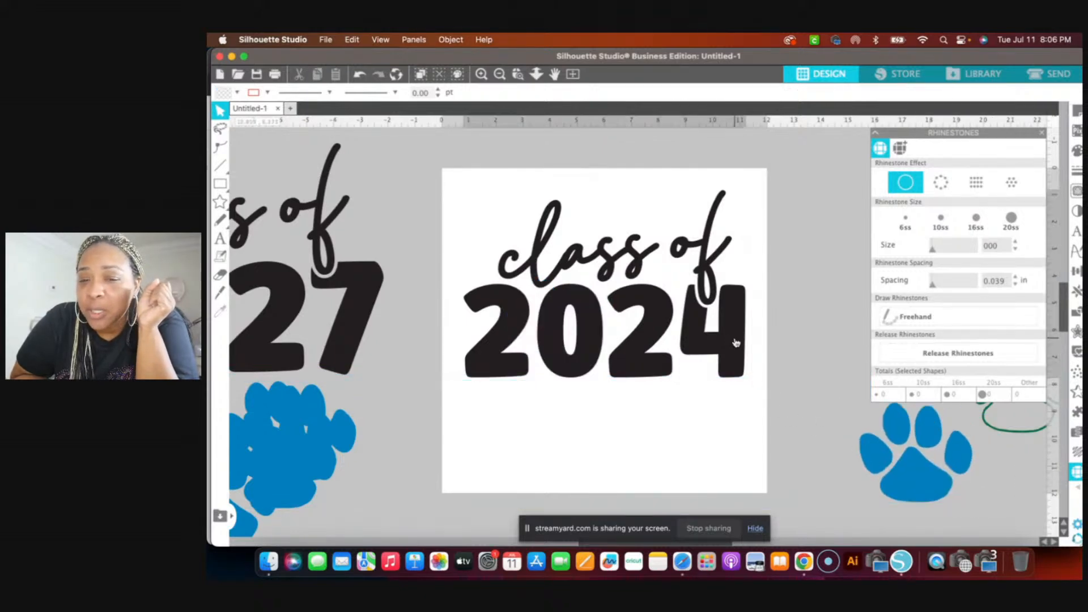
{"action": "left_click", "coordinate": [733, 283]}
{"action": "left_click_drag", "start_coordinate": [926, 491], "coordinate": [855, 428]}
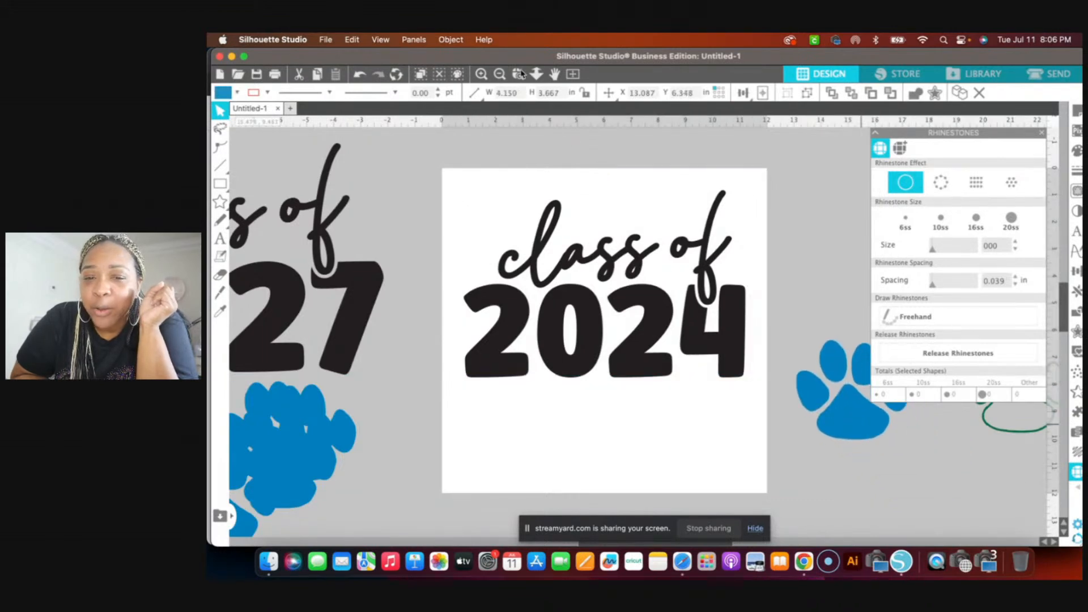
Move the class of 2024 design down and slightly left on the page to X 0.472 in, Y 1.452 in.
{"action": "left_click", "coordinate": [482, 74]}
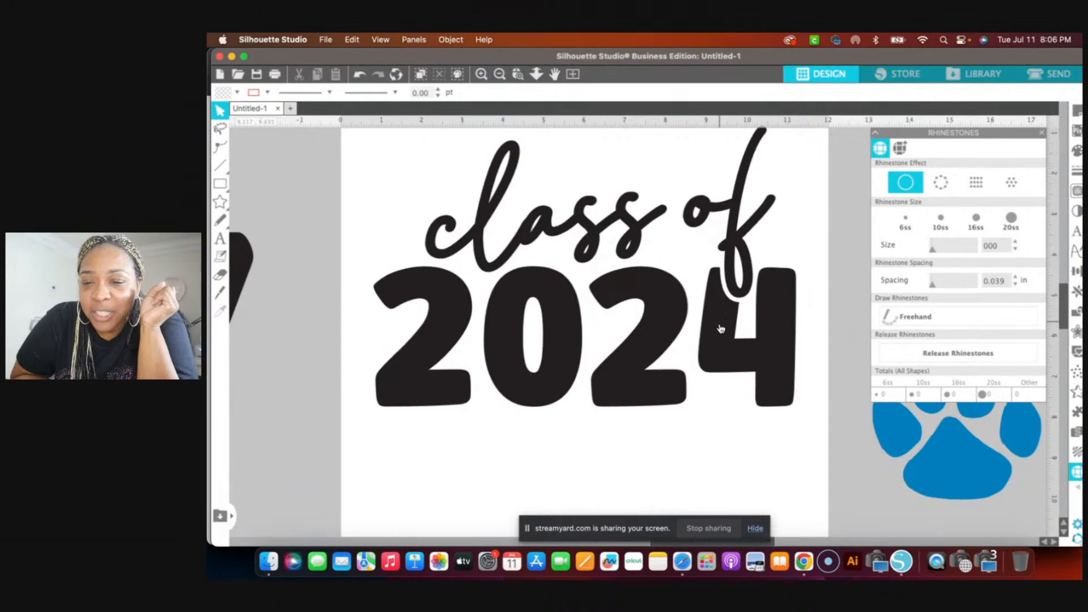
{"action": "left_click", "coordinate": [718, 296]}
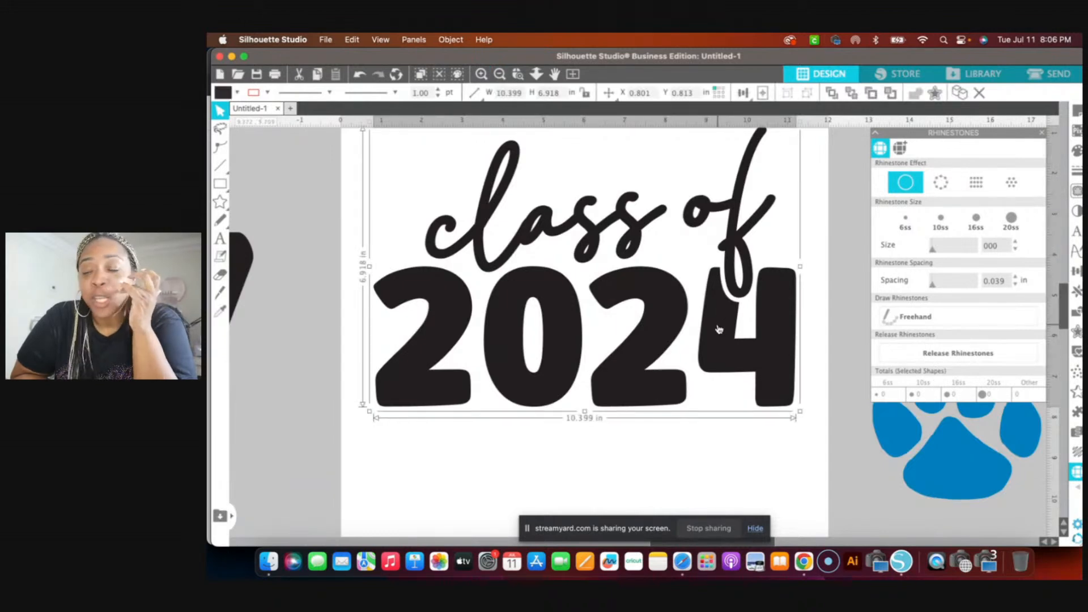
{"action": "left_click_drag", "start_coordinate": [719, 329], "coordinate": [716, 341]}
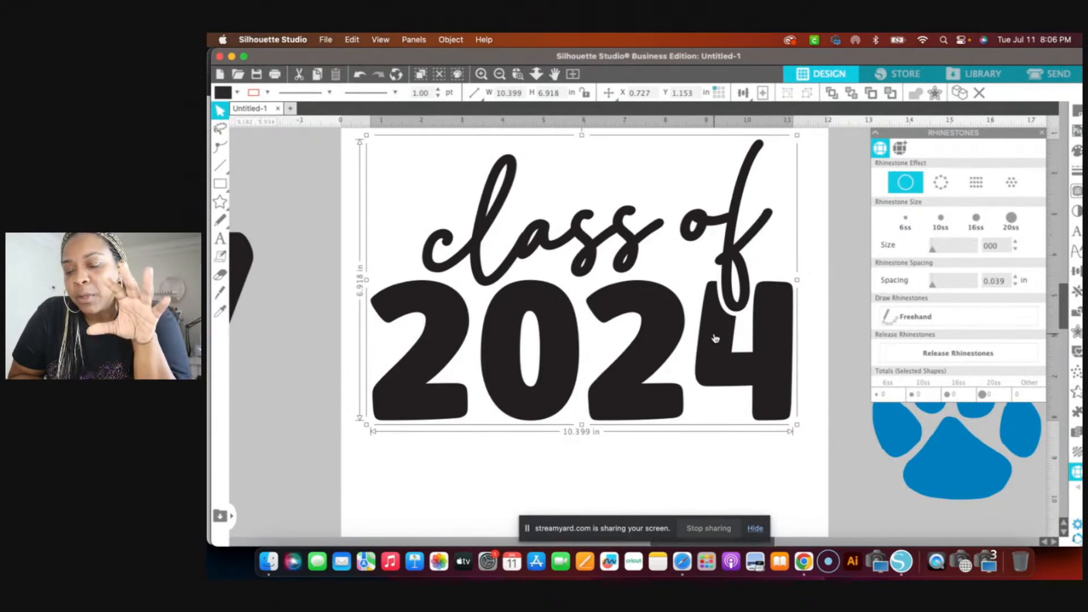
{"action": "mouse_move", "coordinate": [655, 335]}
{"action": "left_mouse_down"}
{"action": "mouse_move", "coordinate": [495, 350]}
{"action": "mouse_move", "coordinate": [647, 342]}
{"action": "left_mouse_up"}
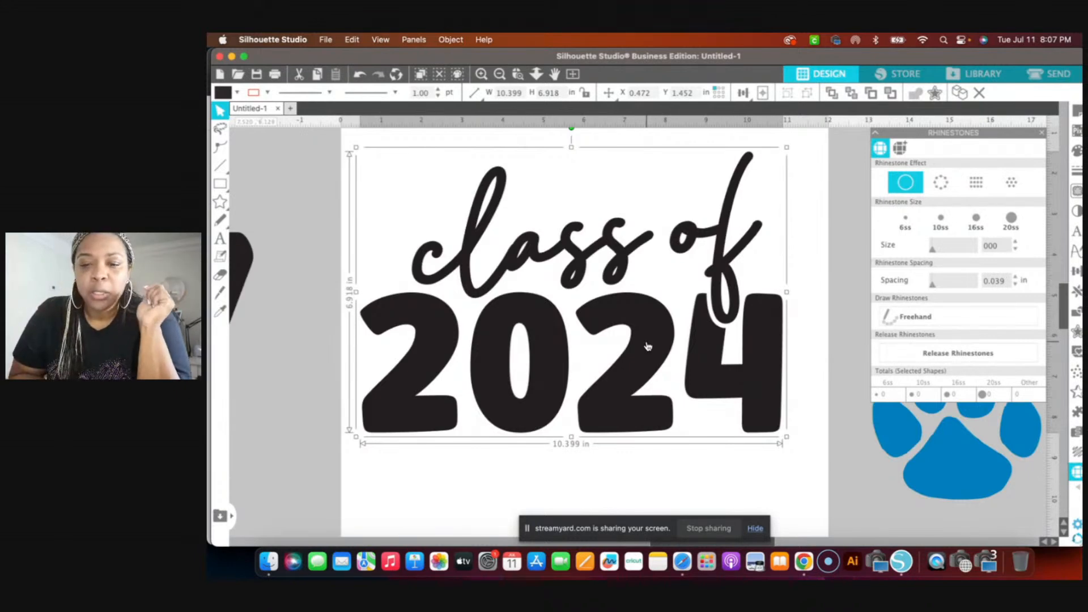
Release the compound path of the class of 2024 design into separate shapes and deselect them.
{"action": "right_click", "coordinate": [647, 346]}
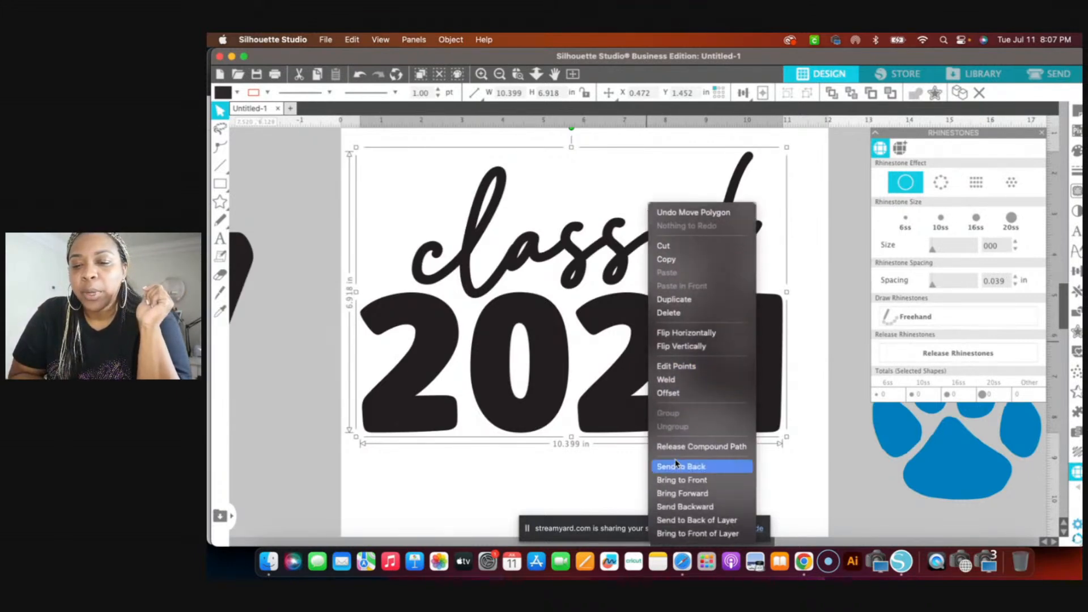
{"action": "left_click", "coordinate": [828, 244]}
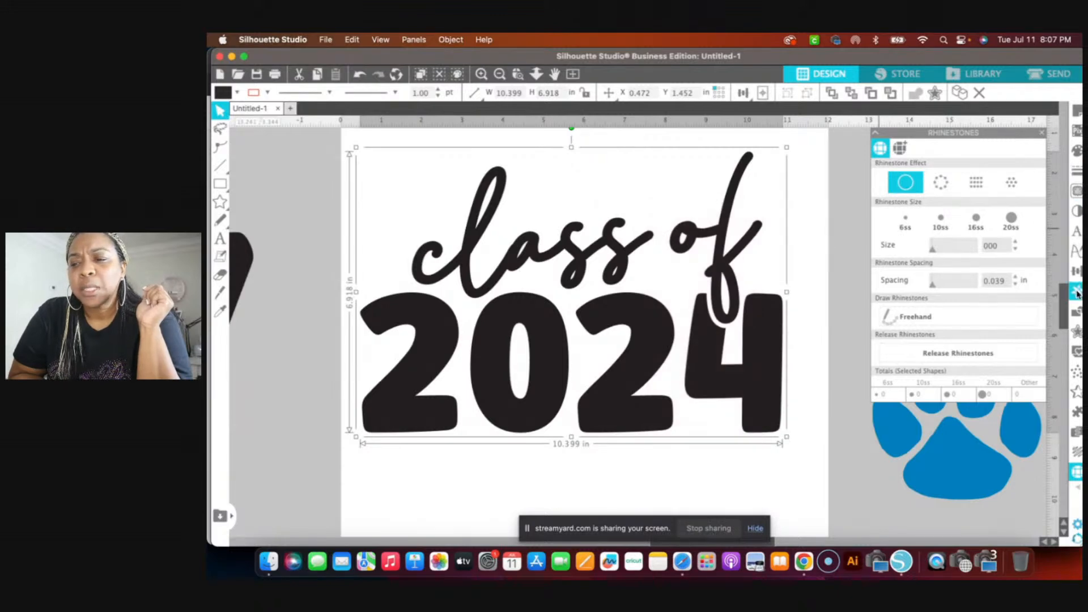
{"action": "left_click", "coordinate": [1075, 313]}
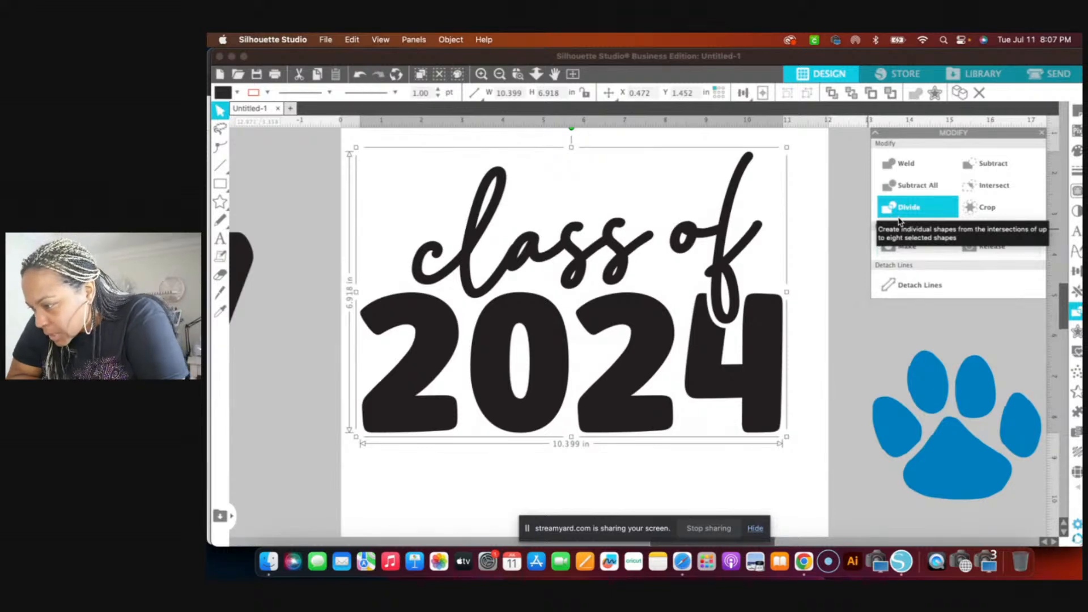
{"action": "right_click", "coordinate": [643, 342]}
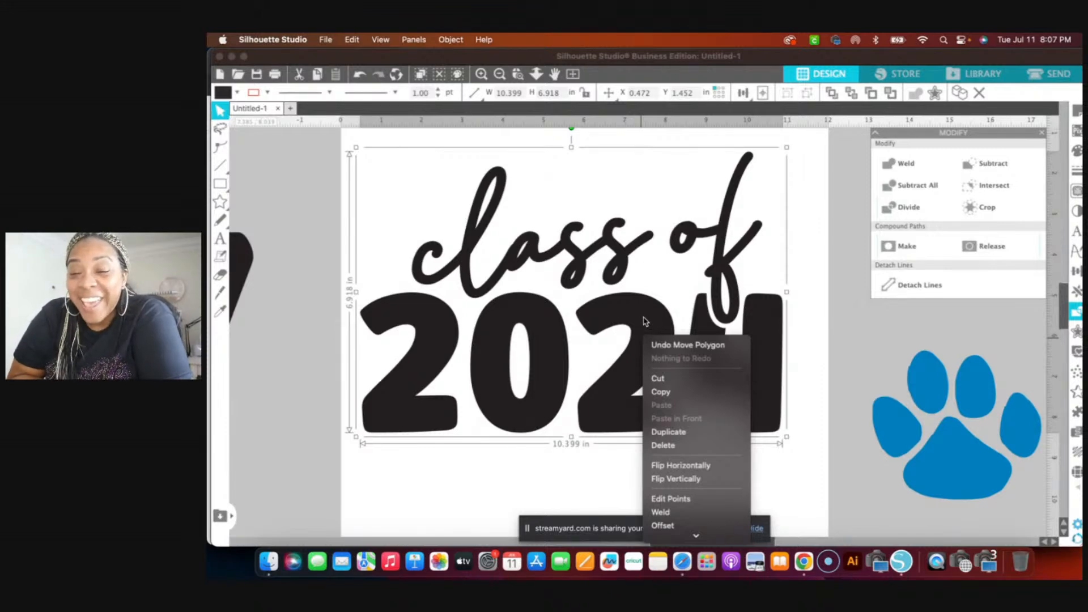
{"action": "mouse_move", "coordinate": [693, 536]}
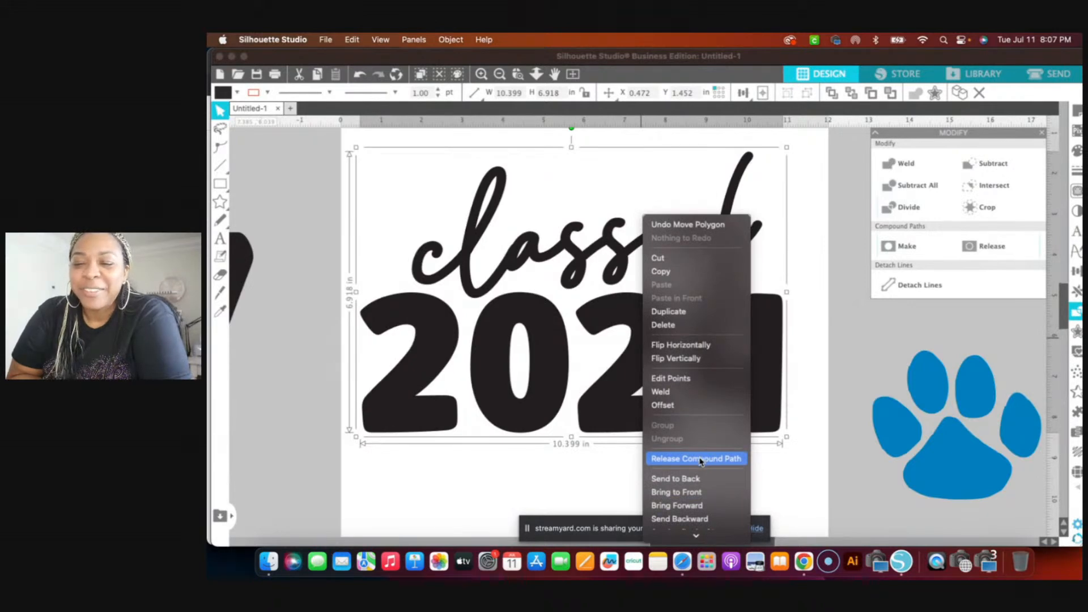
{"action": "left_click", "coordinate": [701, 460]}
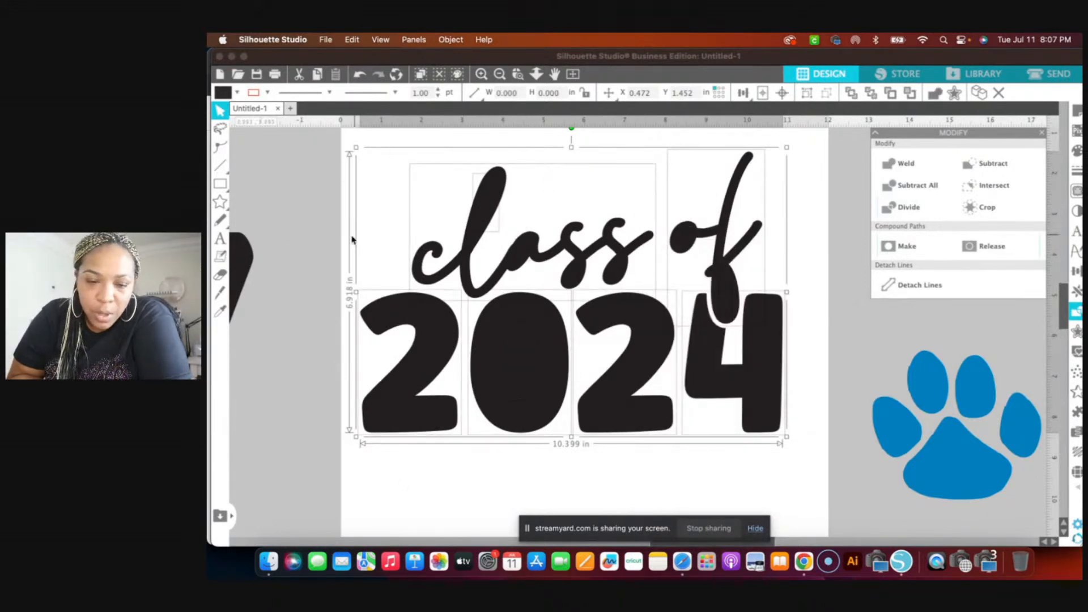
{"action": "left_click", "coordinate": [309, 216]}
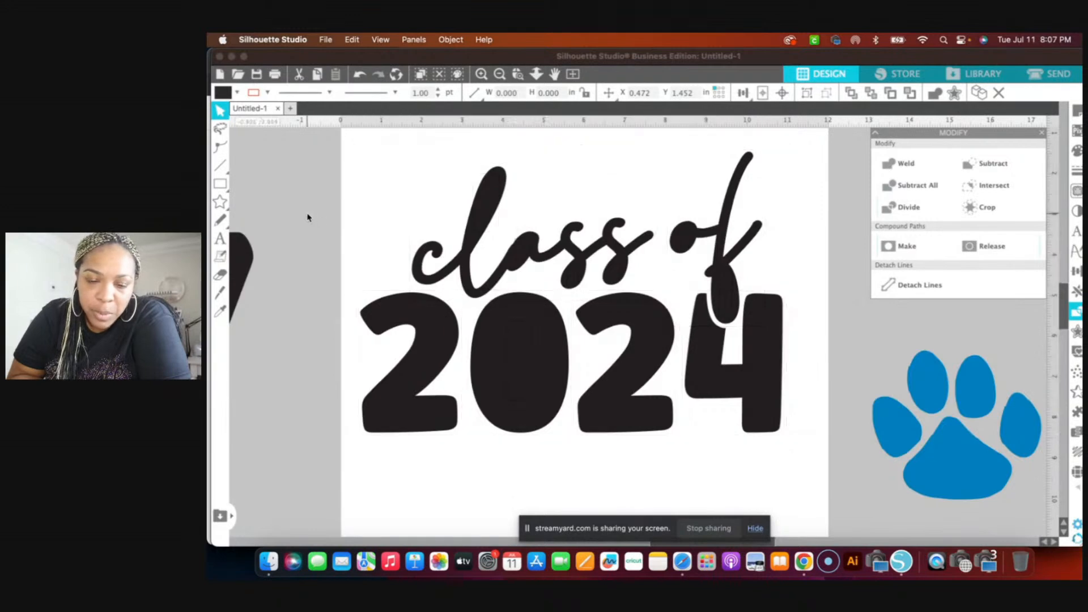
Fill the first 2 and the outer shape of the 0 in 2024 with pink.
{"action": "left_click", "coordinate": [365, 312]}
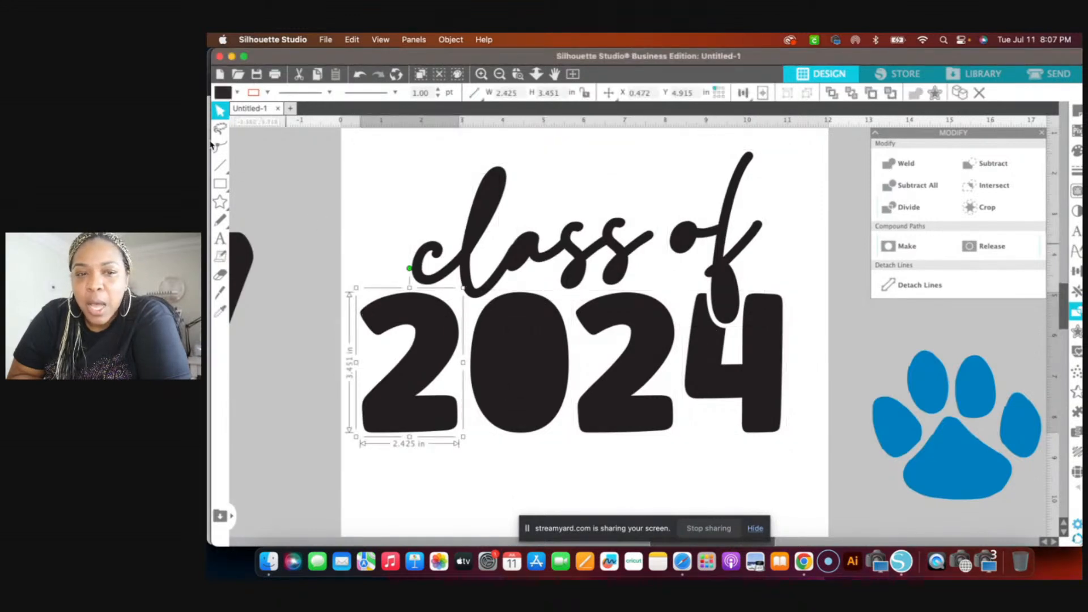
{"action": "left_click", "coordinate": [237, 92]}
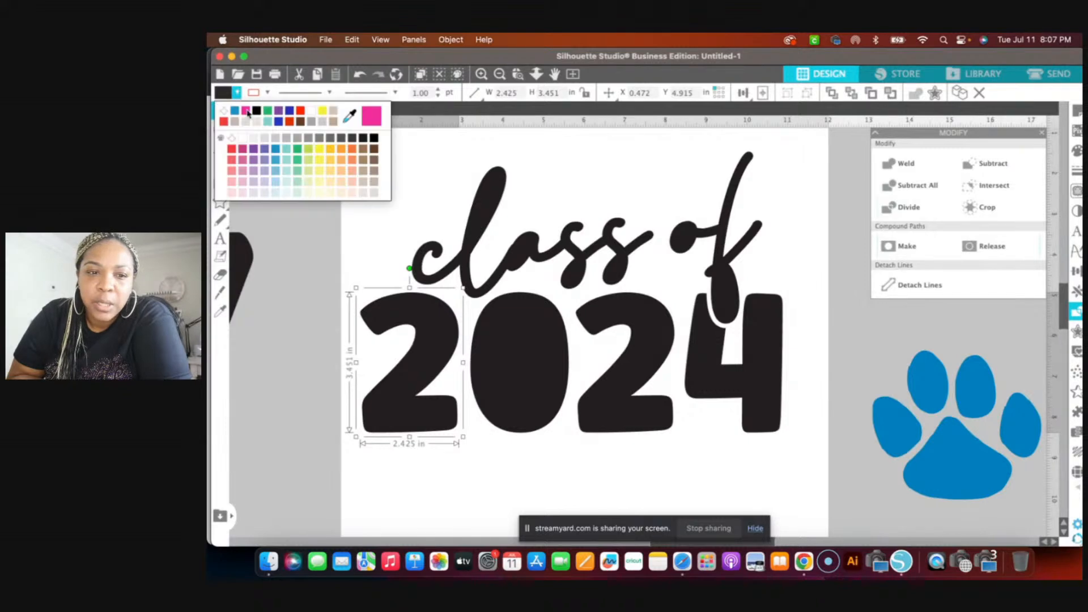
{"action": "left_click", "coordinate": [246, 110]}
{"action": "left_click", "coordinate": [487, 429]}
{"action": "left_click", "coordinate": [488, 428]}
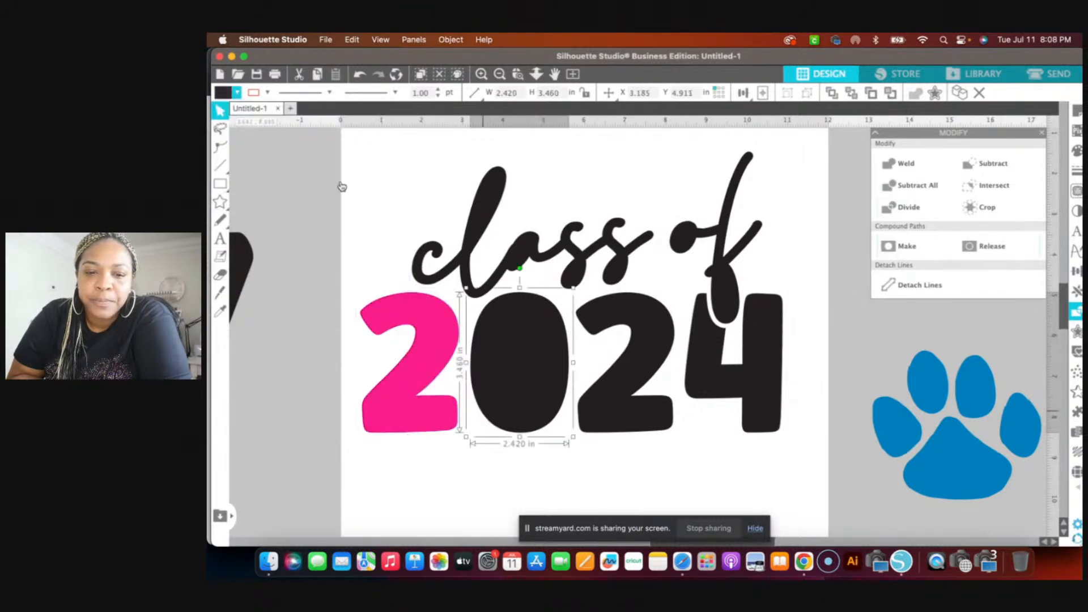
{"action": "left_click", "coordinate": [238, 93]}
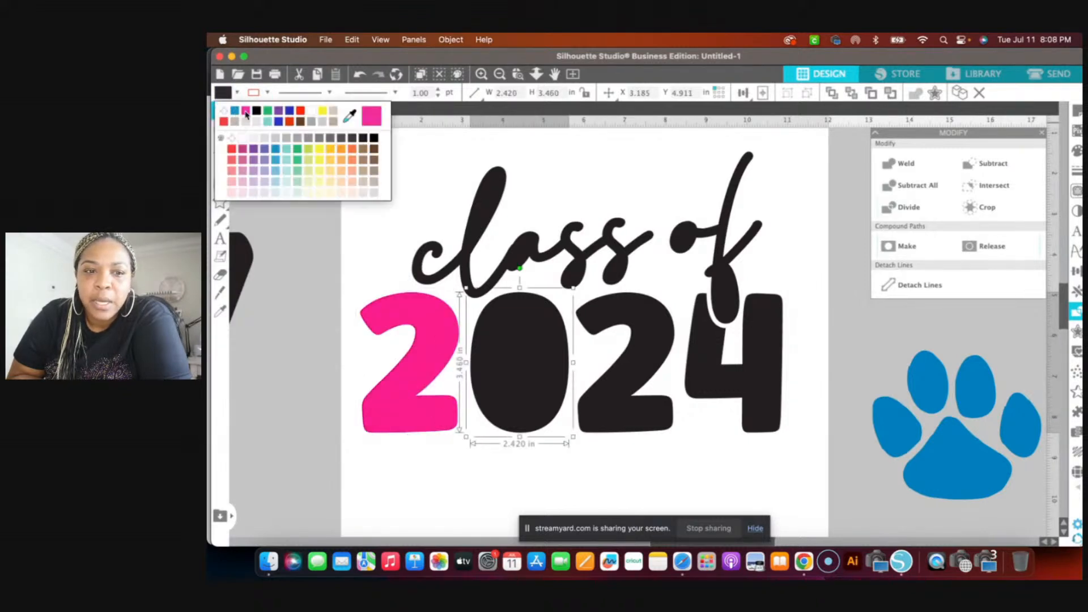
{"action": "left_click", "coordinate": [246, 111]}
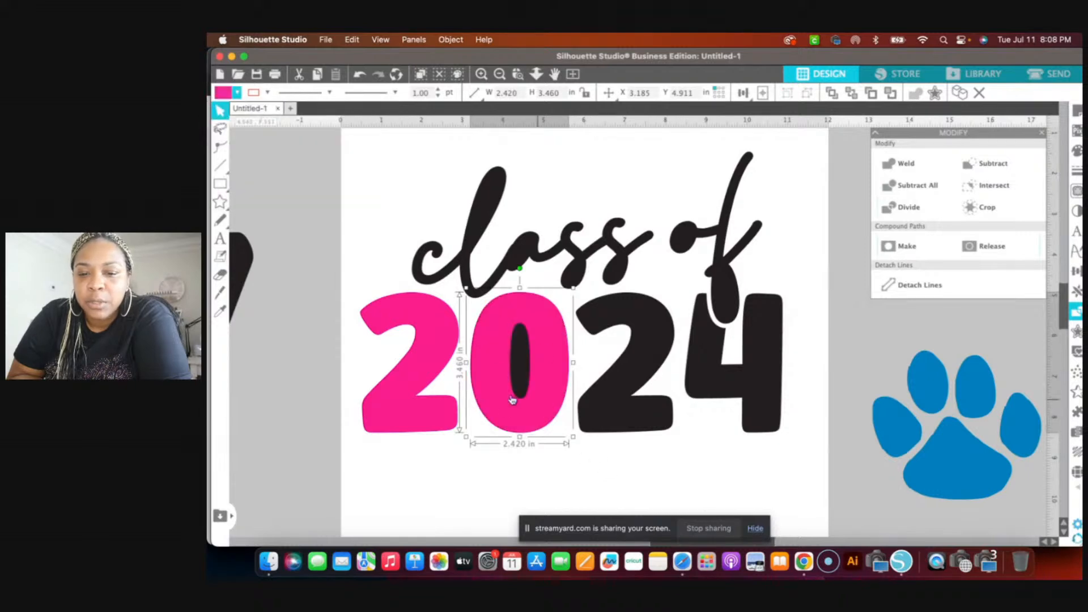
Fill the outer shapes of the words "class" and "of" with pink.
{"action": "left_click", "coordinate": [423, 262]}
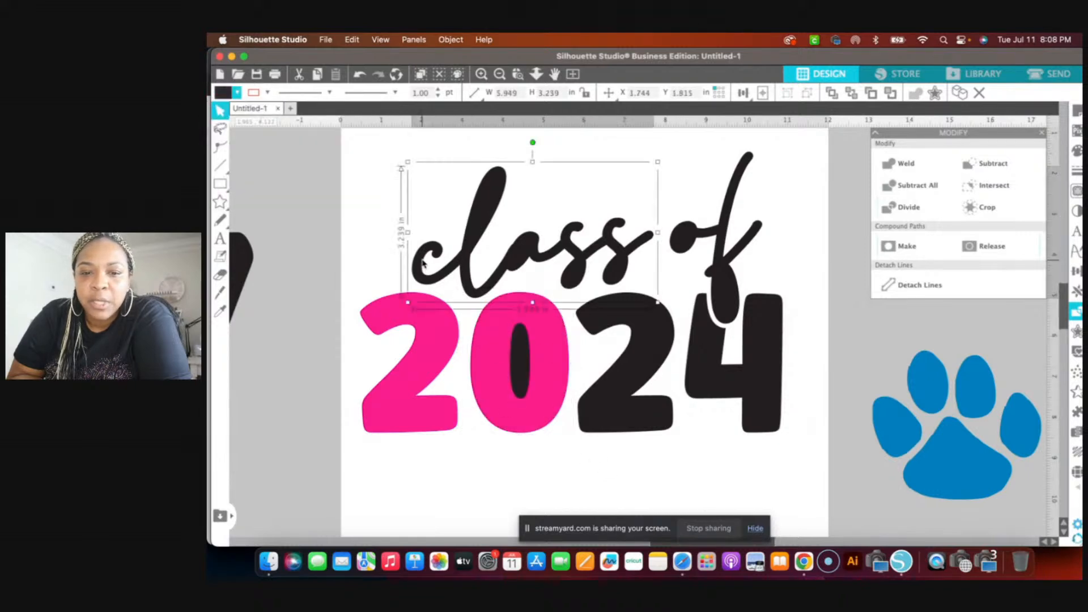
{"action": "left_click", "coordinate": [238, 96]}
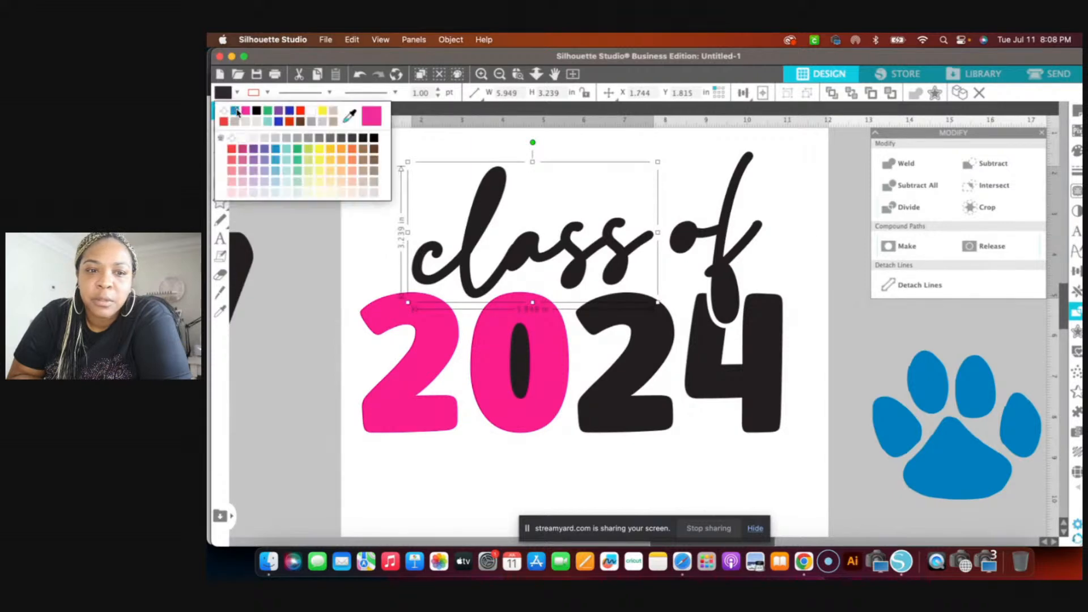
{"action": "left_click", "coordinate": [246, 112]}
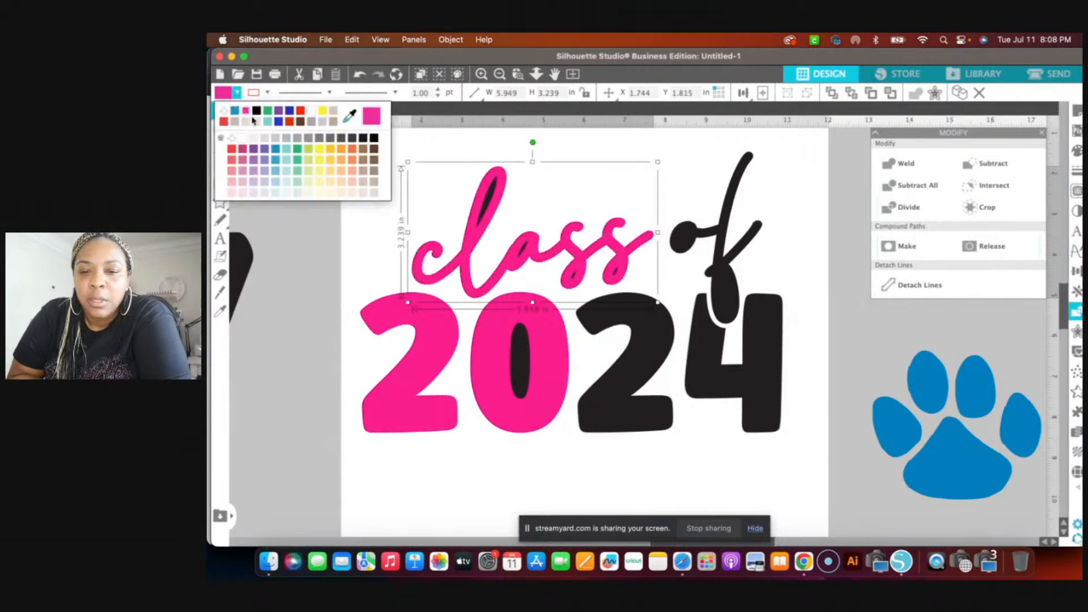
{"action": "left_click", "coordinate": [710, 243]}
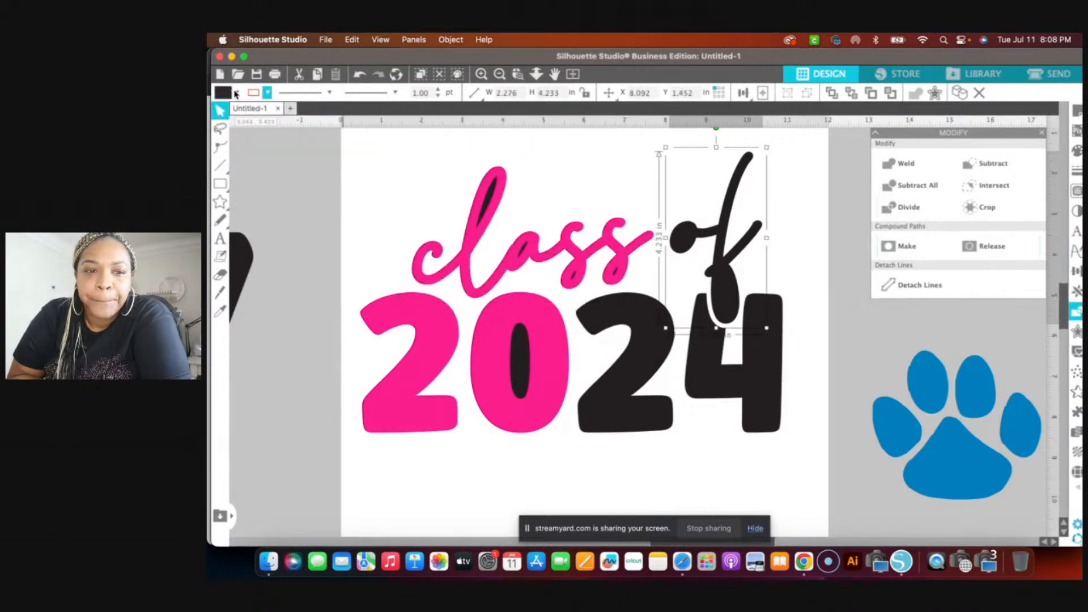
{"action": "left_click", "coordinate": [236, 94]}
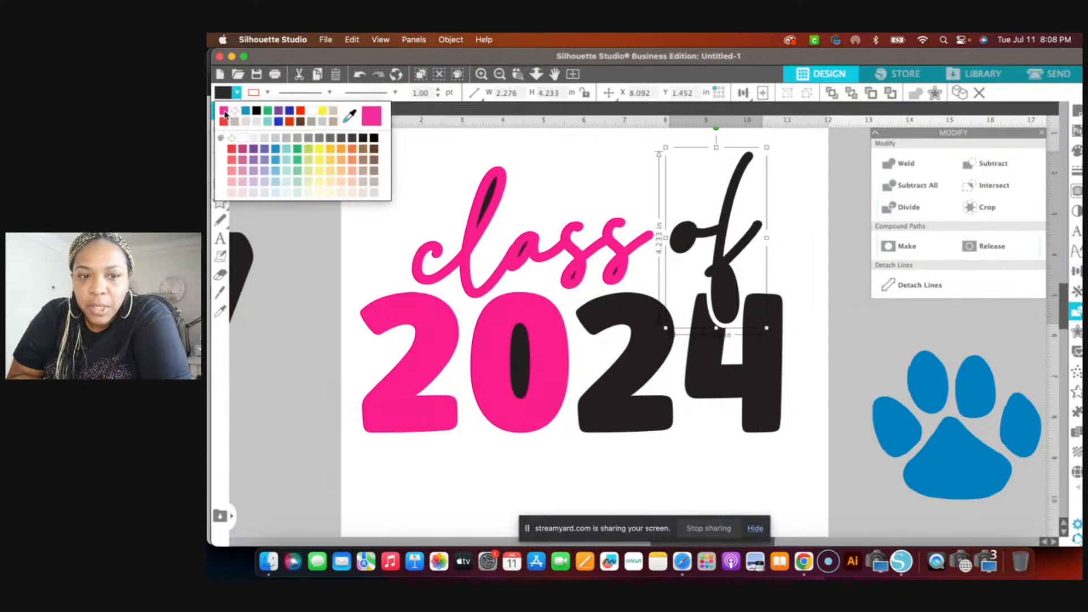
{"action": "left_click", "coordinate": [224, 111]}
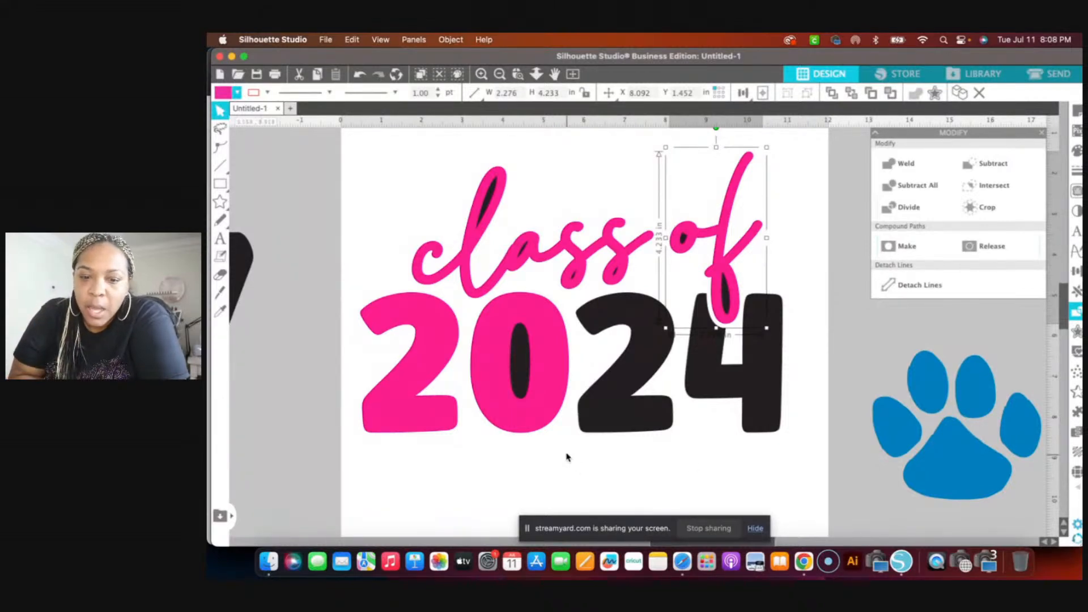
Subtract the black inner oval from the pink 0 to cut out its center.
{"action": "left_click", "coordinate": [557, 439]}
{"action": "left_click", "coordinate": [519, 365]}
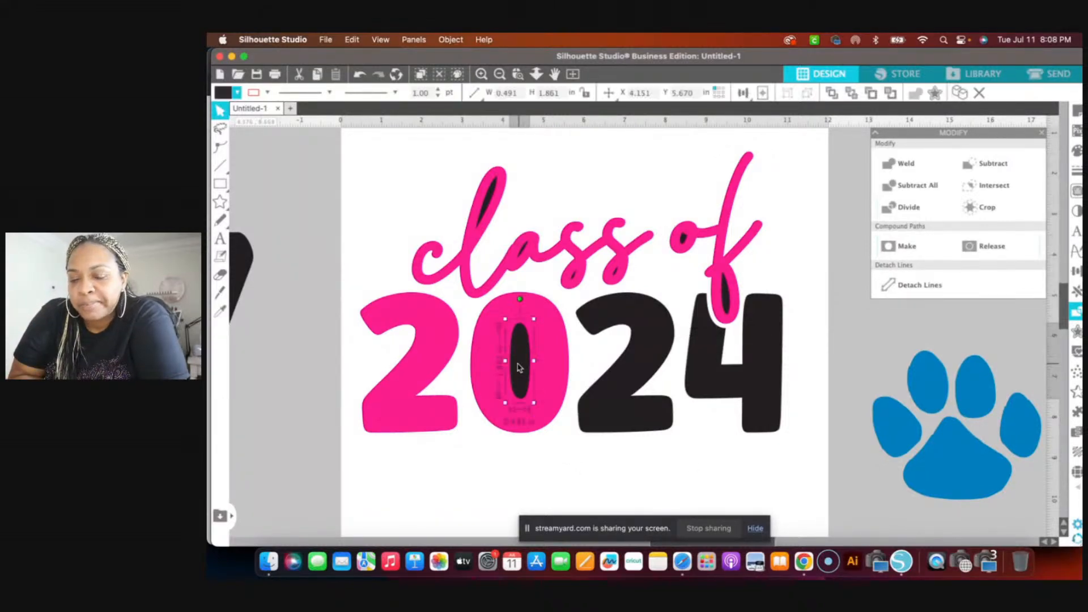
{"action": "left_click", "coordinate": [498, 461]}
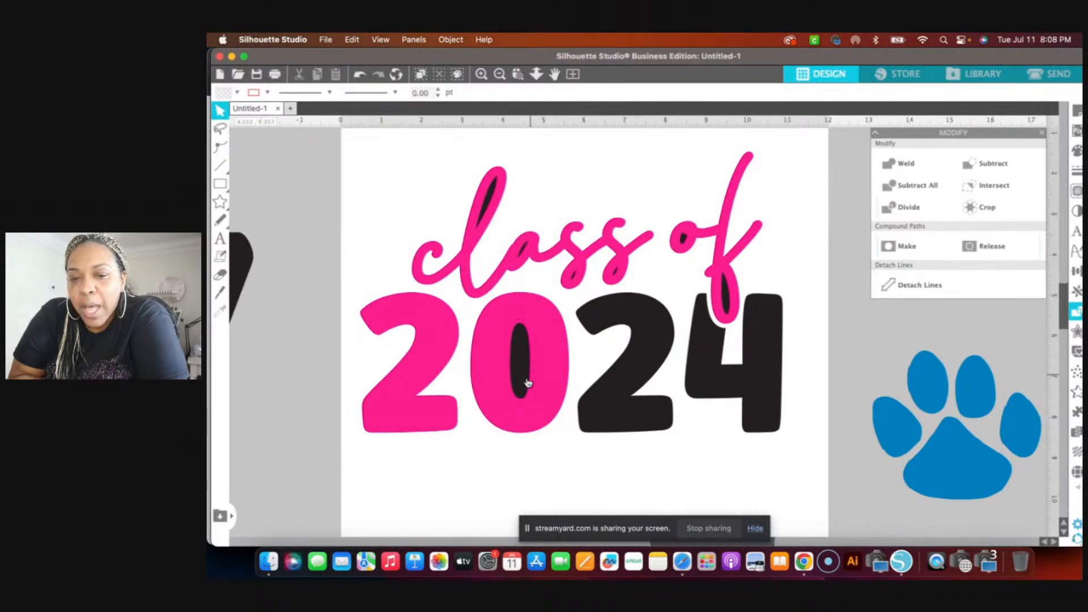
{"action": "left_click", "coordinate": [520, 365]}
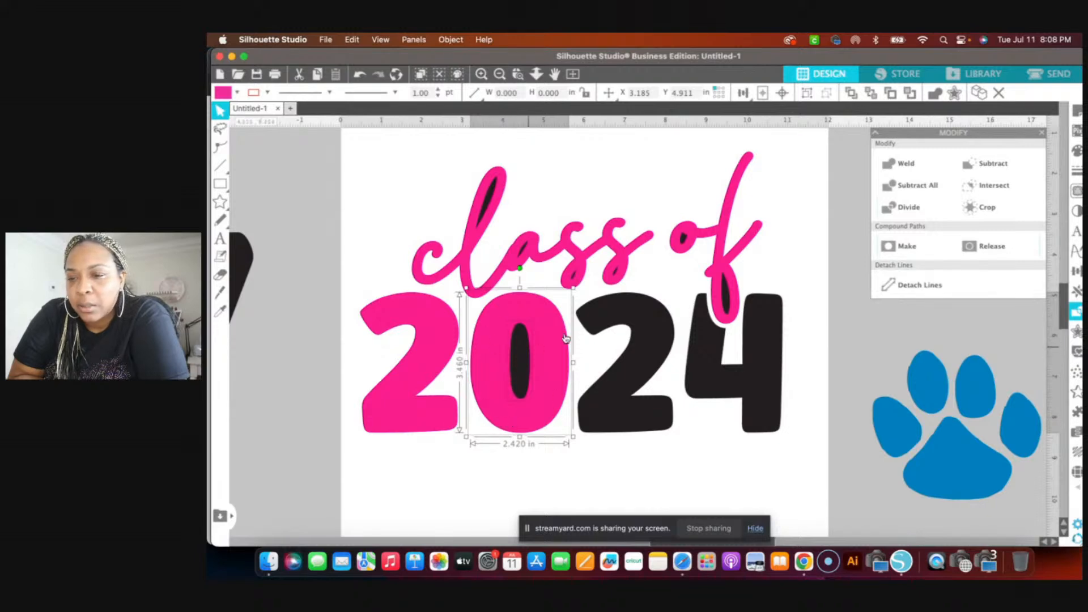
{"action": "left_click", "coordinate": [993, 163]}
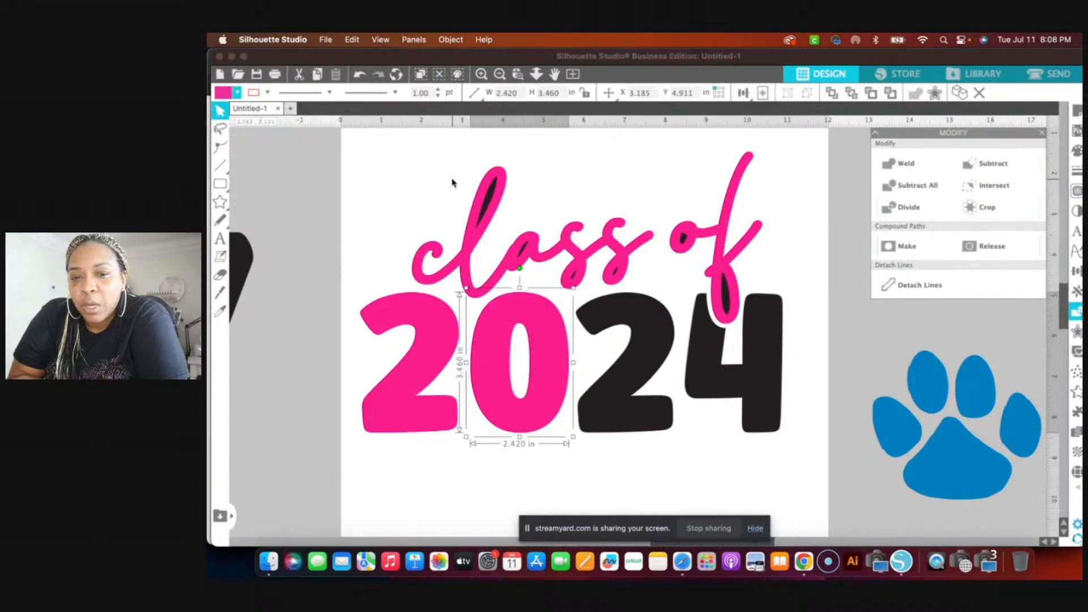
{"action": "left_click", "coordinate": [506, 191]}
{"action": "left_click", "coordinate": [506, 191]}
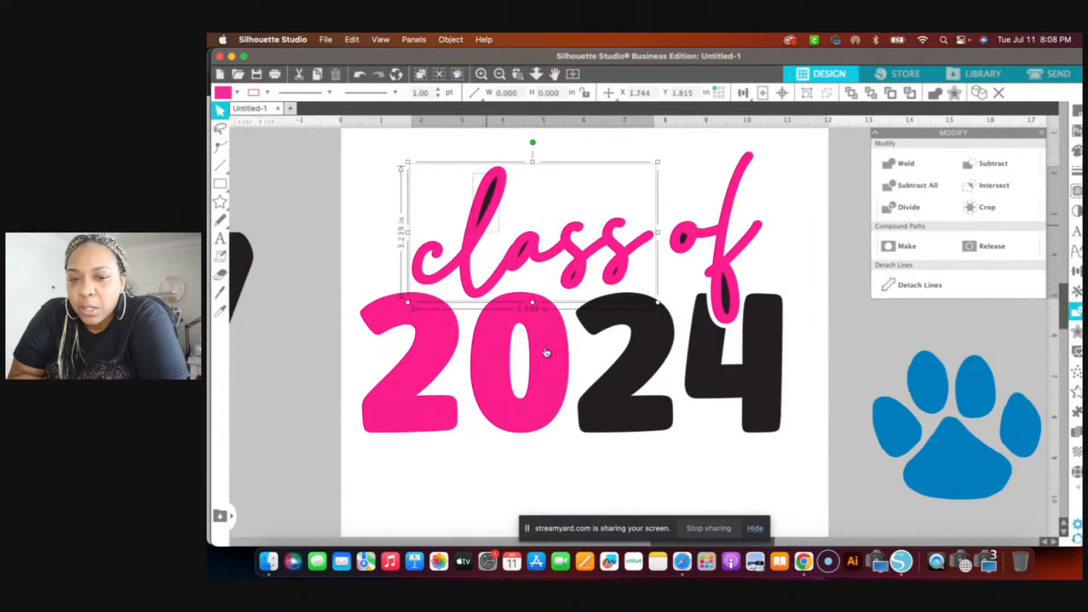
{"action": "left_click", "coordinate": [532, 461]}
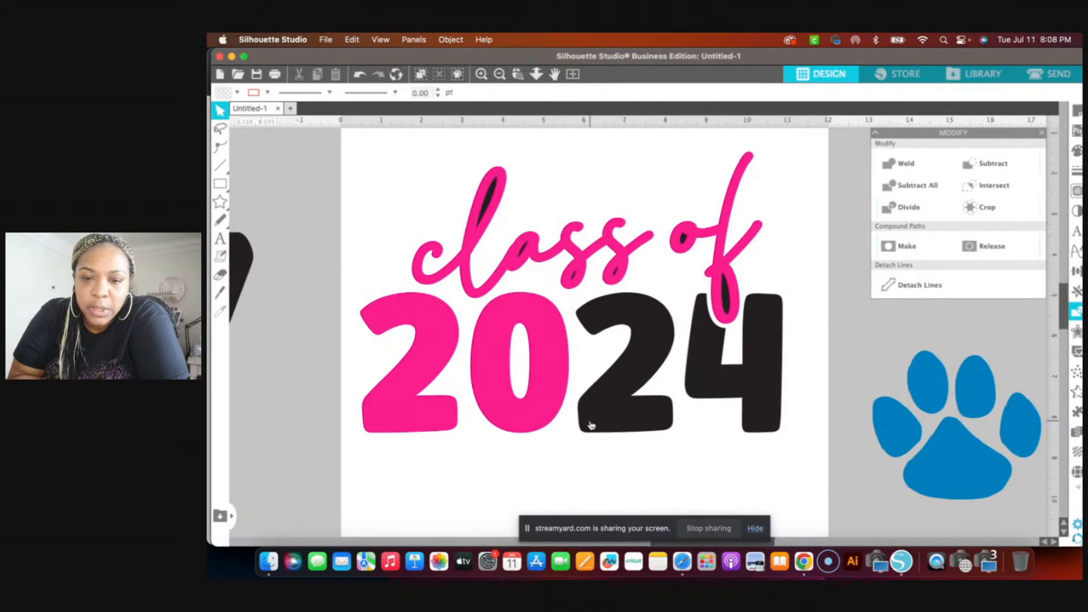
Fill the second 2 and the 4 in 2024 with pink.
{"action": "left_click", "coordinate": [590, 425]}
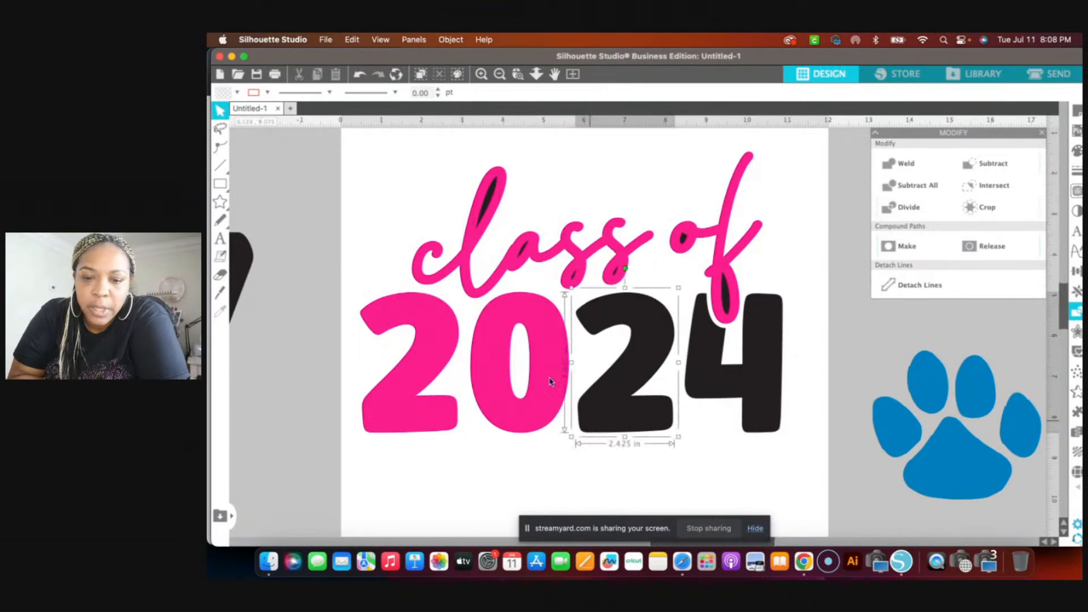
{"action": "left_click", "coordinate": [237, 94]}
{"action": "left_click", "coordinate": [371, 112]}
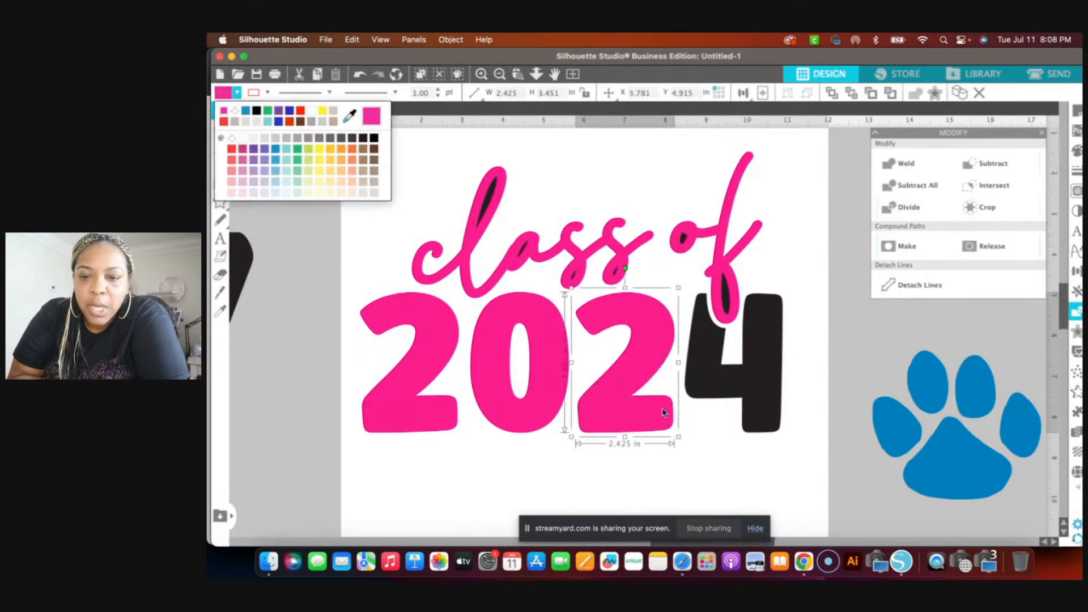
{"action": "left_click", "coordinate": [703, 395]}
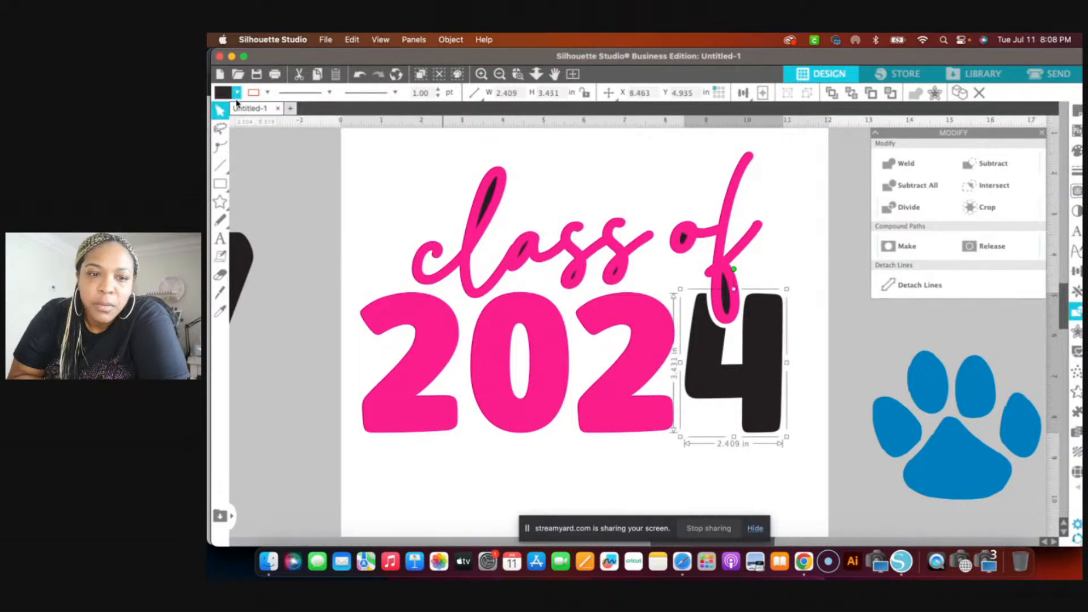
{"action": "left_click", "coordinate": [237, 94]}
{"action": "left_click", "coordinate": [372, 115]}
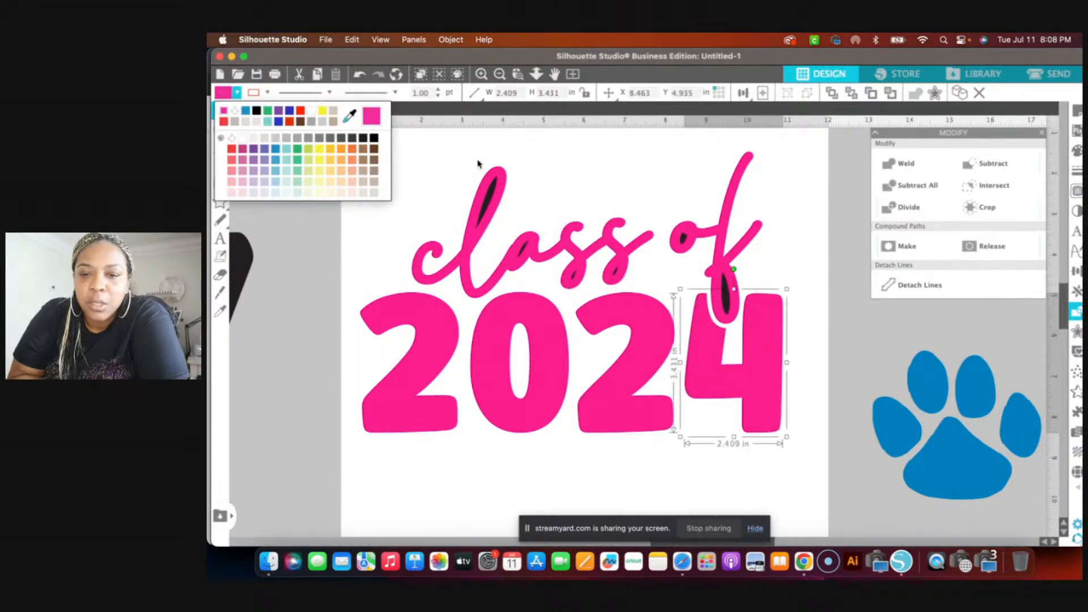
{"action": "left_click", "coordinate": [622, 154]}
Select all shapes by the black fill RGB (35,31,32) and group them.
{"action": "left_click", "coordinate": [414, 39]}
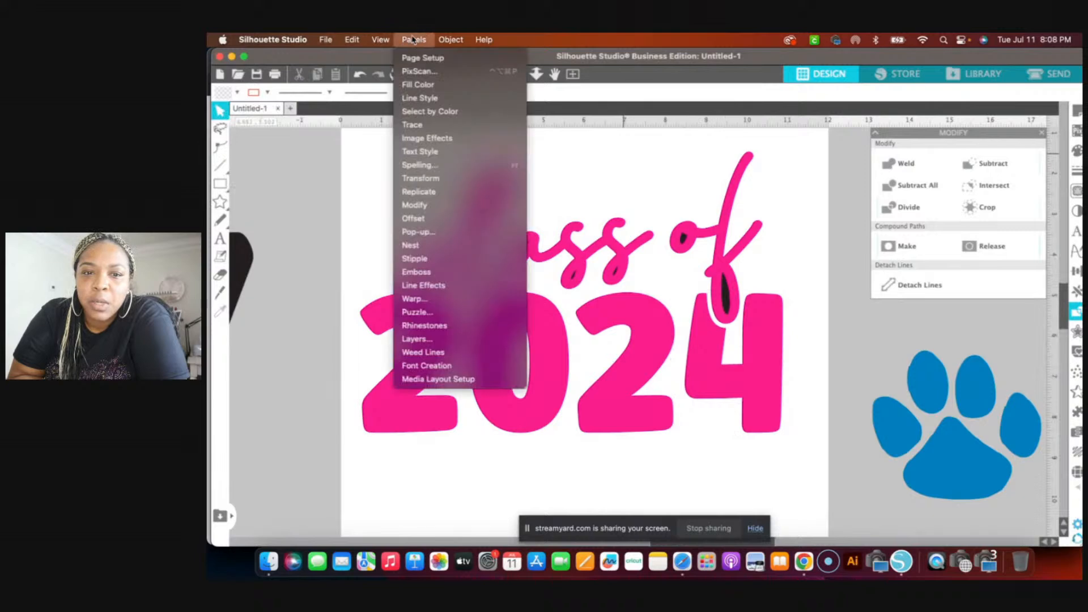
{"action": "left_click", "coordinate": [412, 112]}
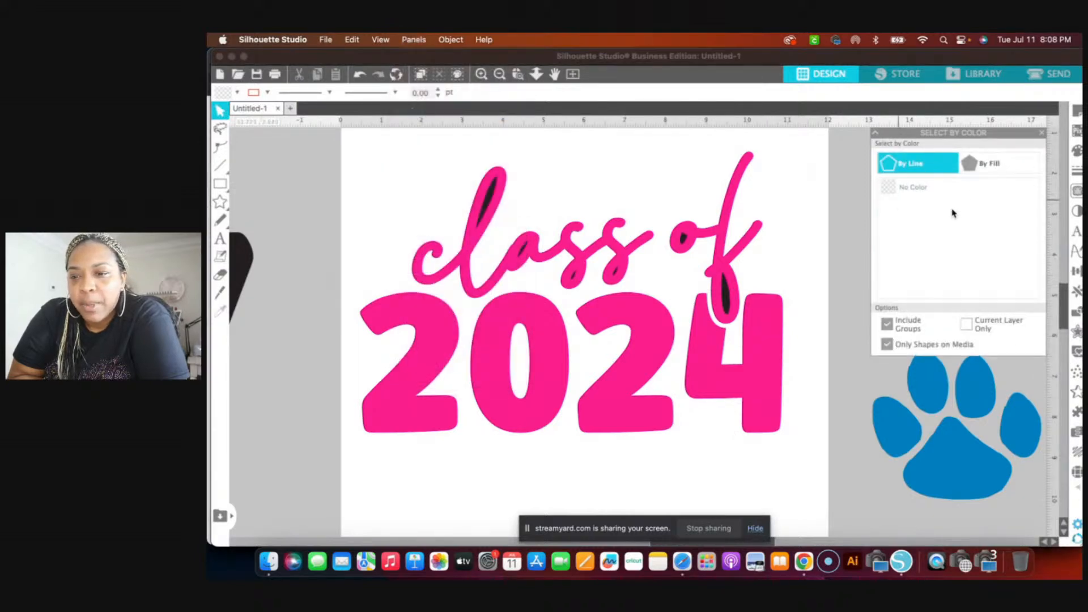
{"action": "left_click", "coordinate": [982, 168]}
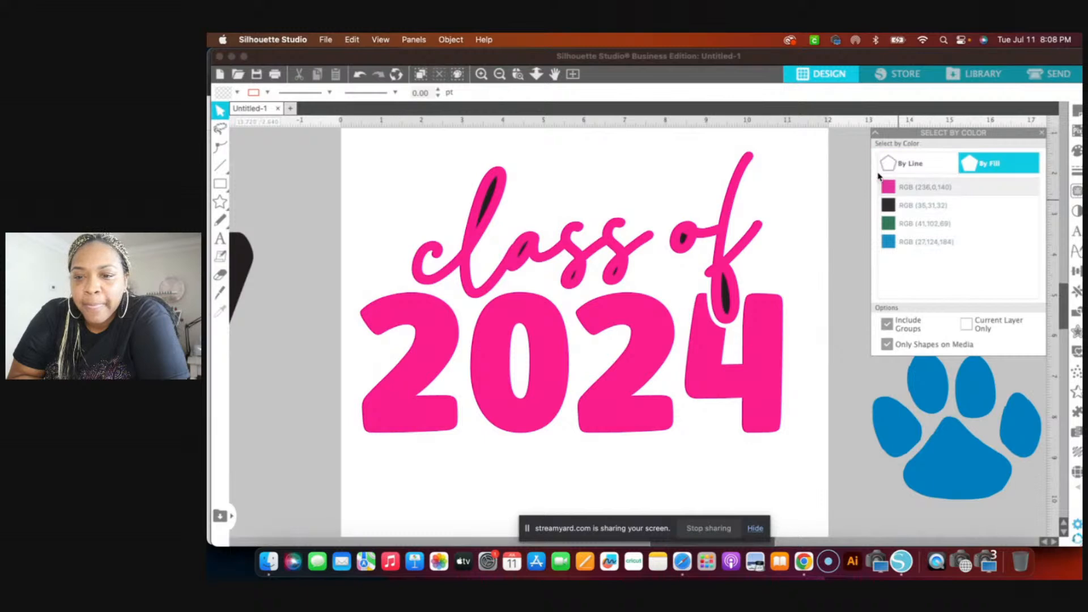
{"action": "left_click", "coordinate": [894, 208]}
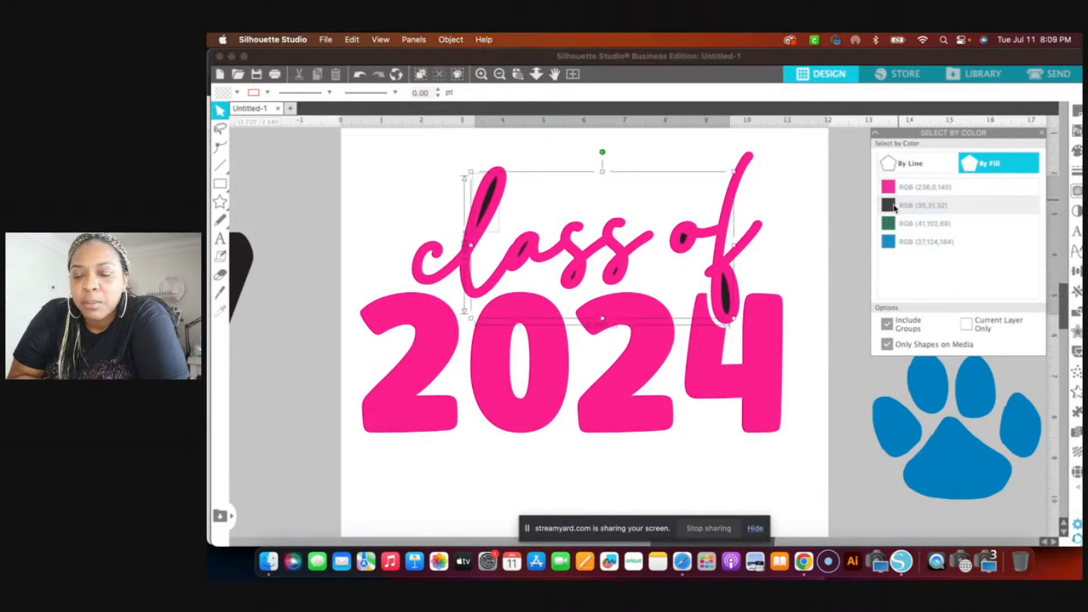
{"action": "right_click", "coordinate": [394, 165]}
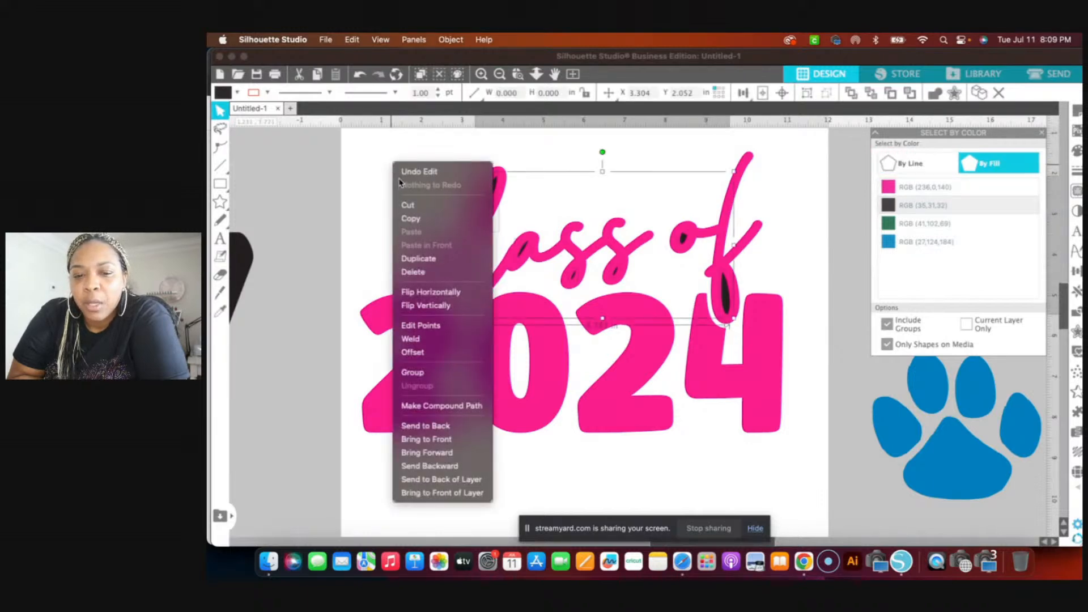
{"action": "left_click", "coordinate": [412, 372]}
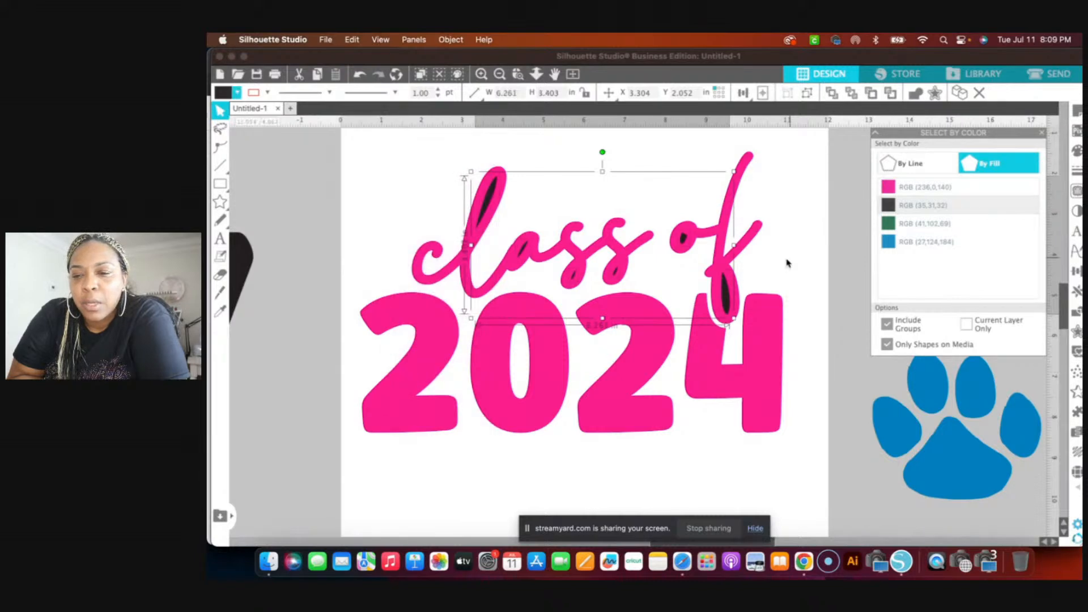
Make the grouped inner letter shapes a compound path and fill it with black.
{"action": "right_click", "coordinate": [823, 178]}
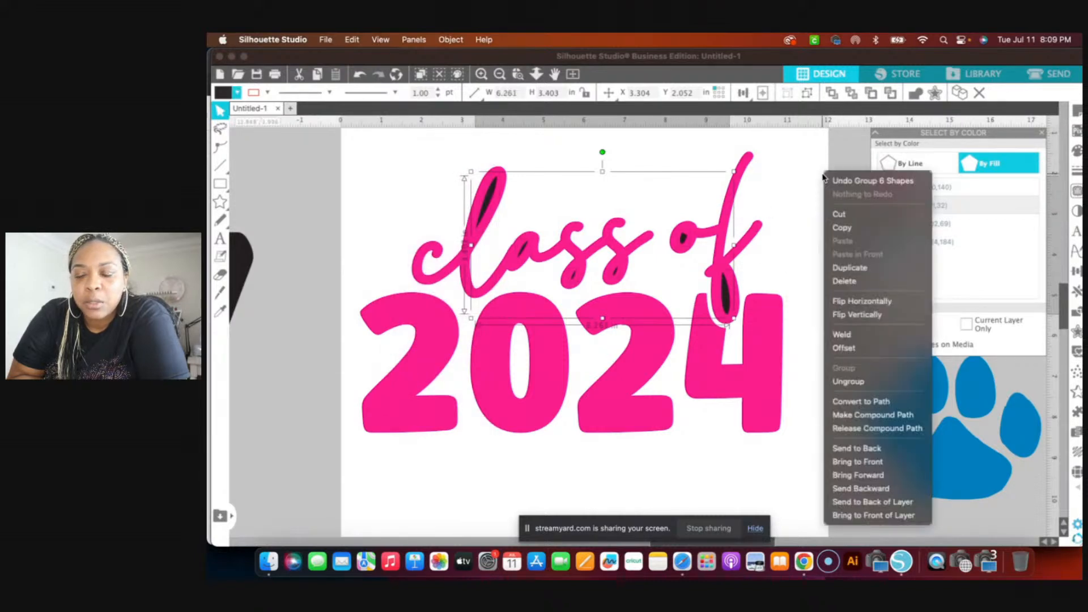
{"action": "left_click", "coordinate": [785, 184]}
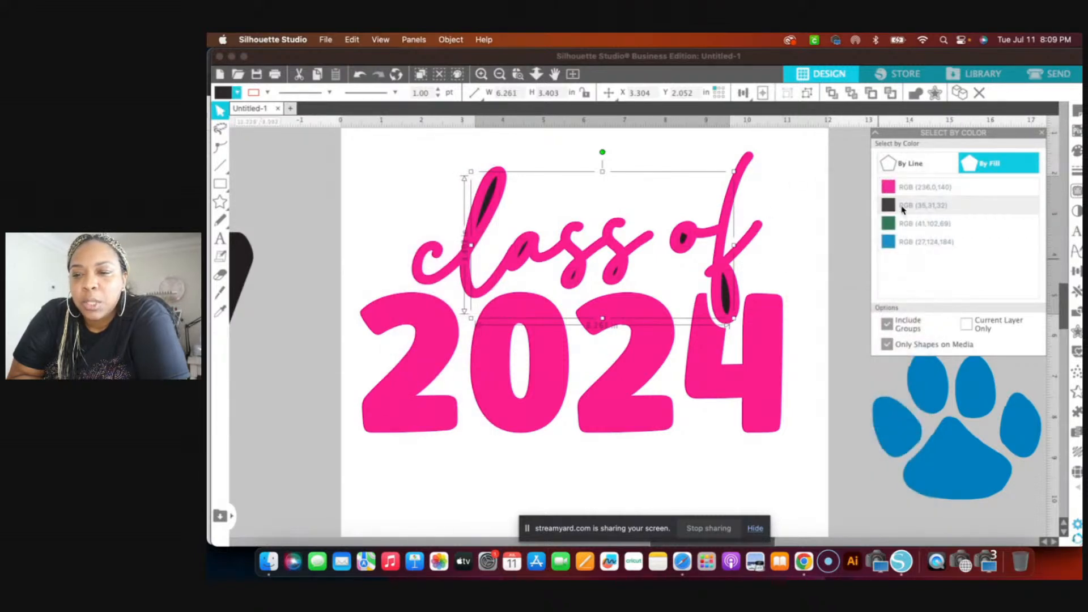
{"action": "right_click", "coordinate": [802, 193]}
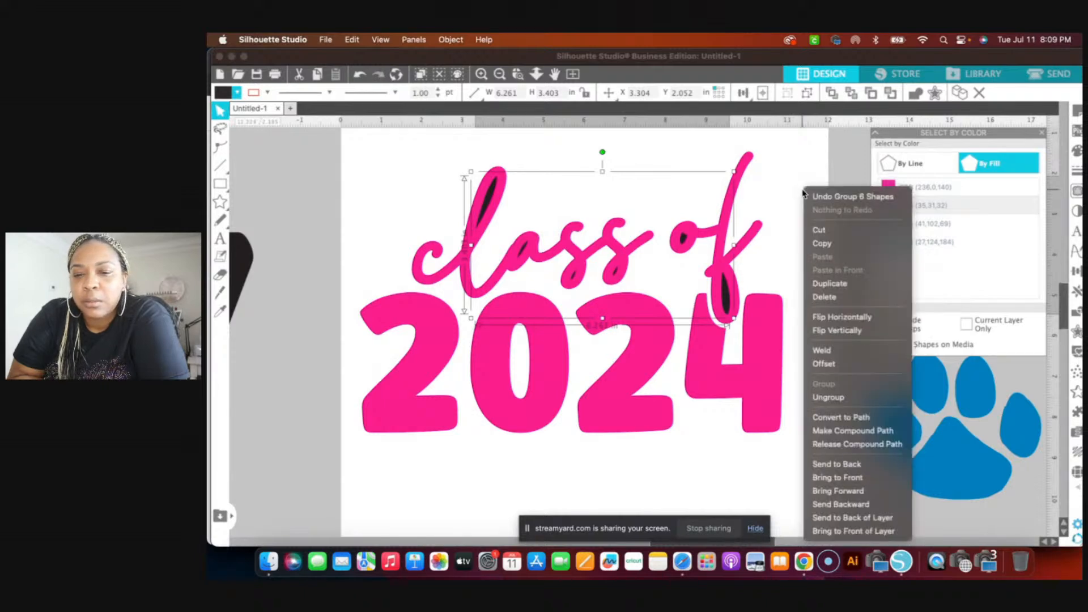
{"action": "left_click", "coordinate": [845, 431]}
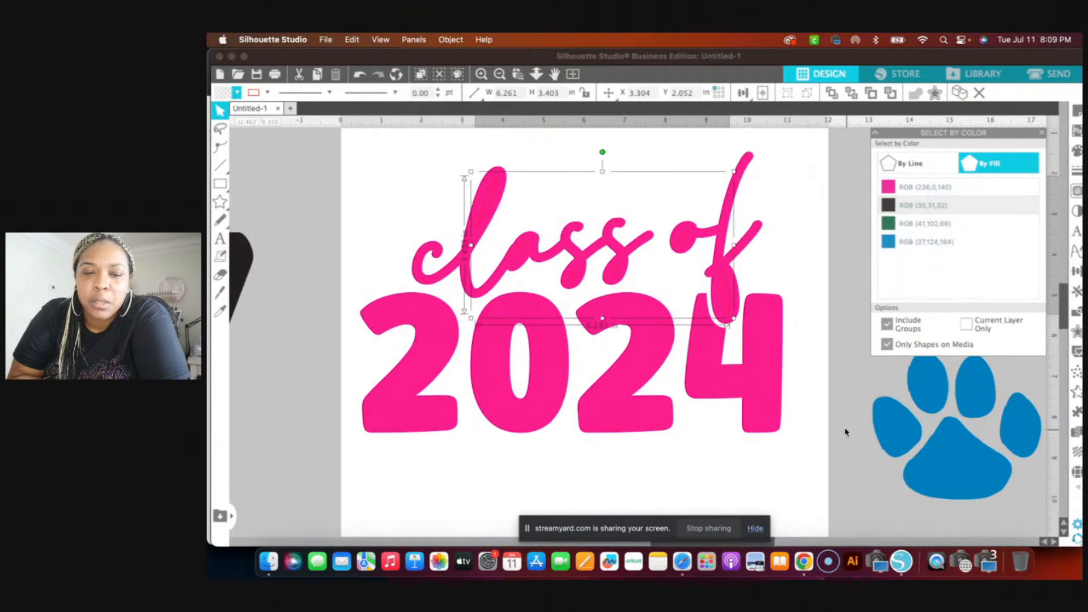
{"action": "left_click", "coordinate": [236, 92]}
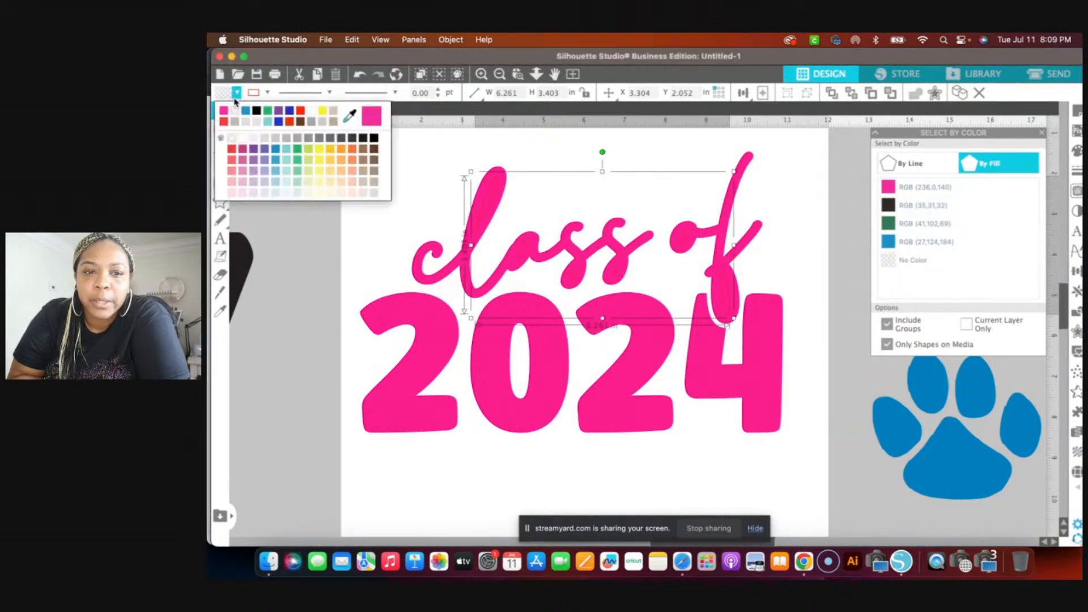
{"action": "left_click", "coordinate": [257, 111]}
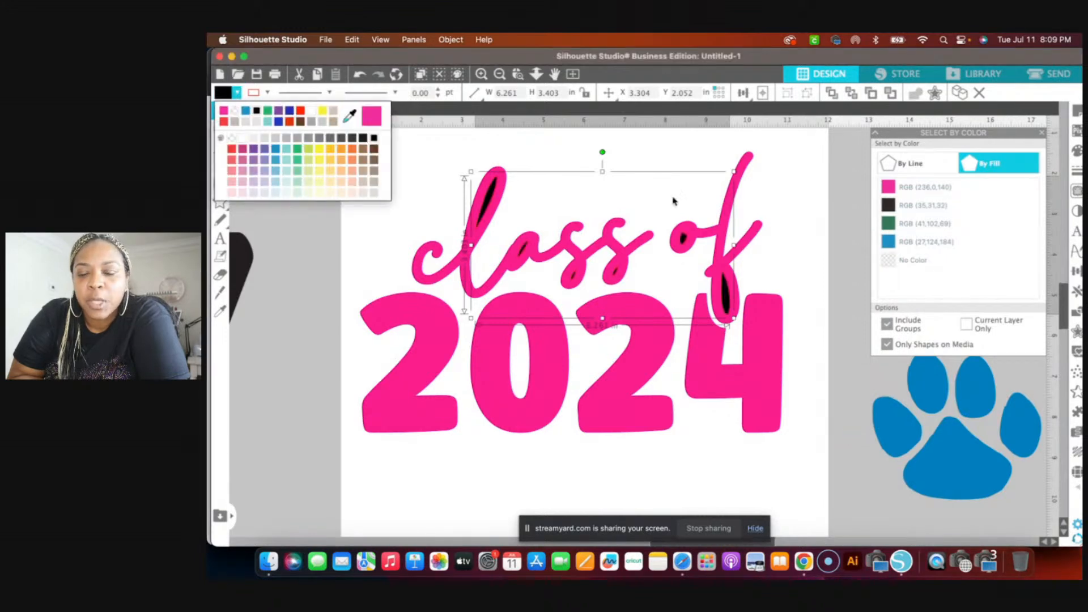
{"action": "left_click", "coordinate": [802, 207]}
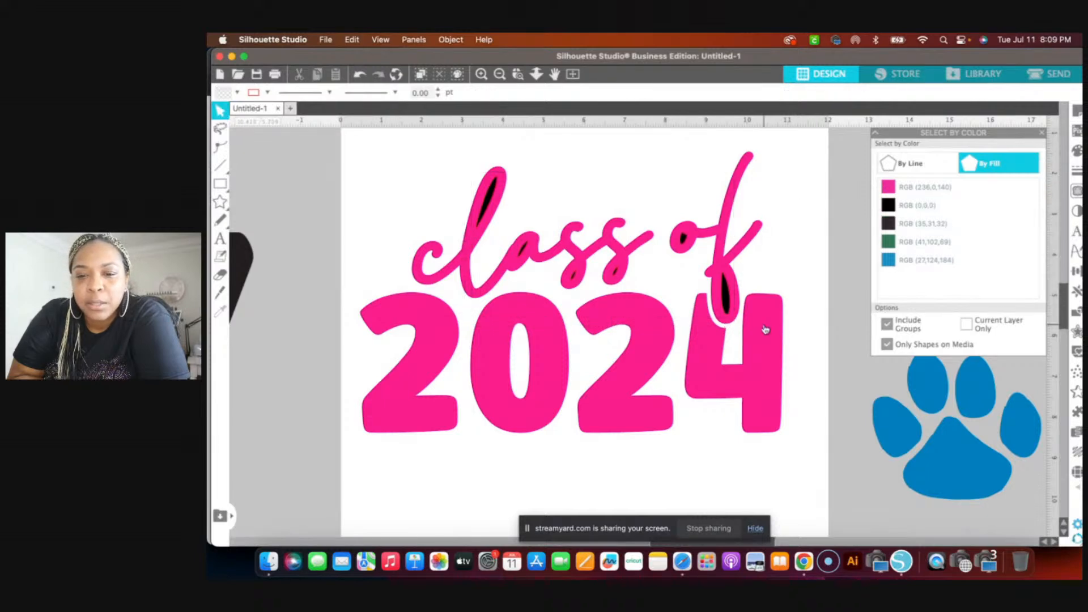
Select all shapes by the pink fill, group them into one compound path, and fill it with pink.
{"action": "left_click", "coordinate": [902, 189]}
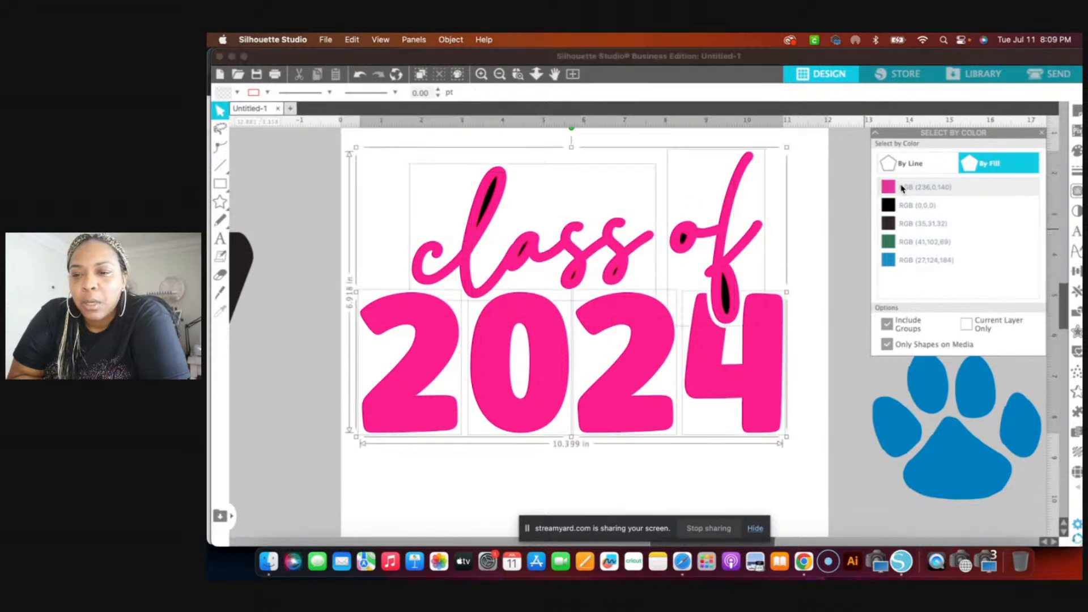
{"action": "right_click", "coordinate": [837, 189]}
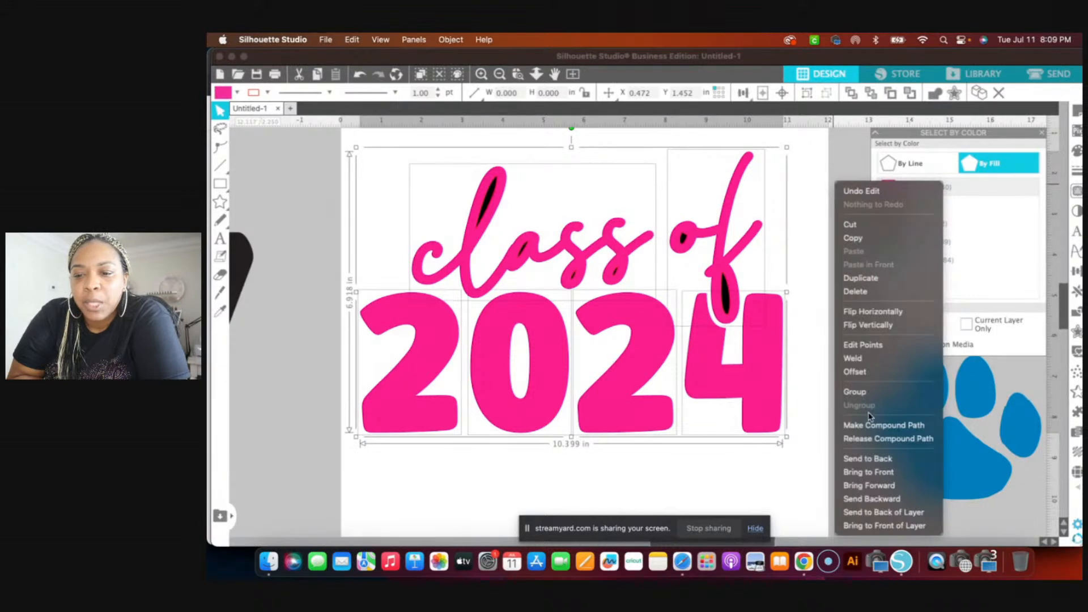
{"action": "left_click", "coordinate": [854, 391]}
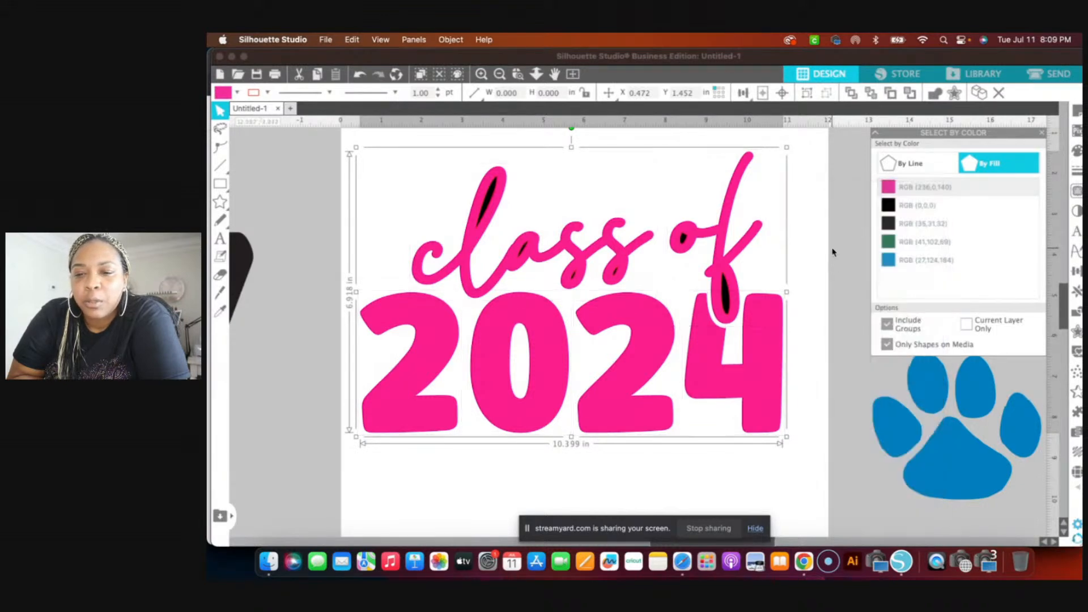
{"action": "right_click", "coordinate": [856, 316]}
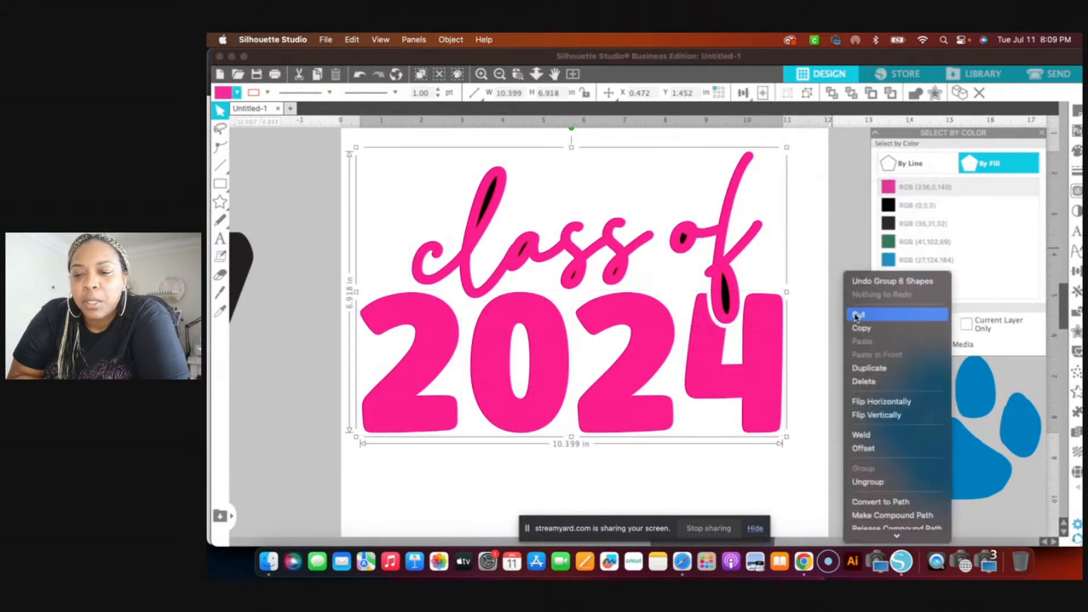
{"action": "left_click", "coordinate": [888, 516]}
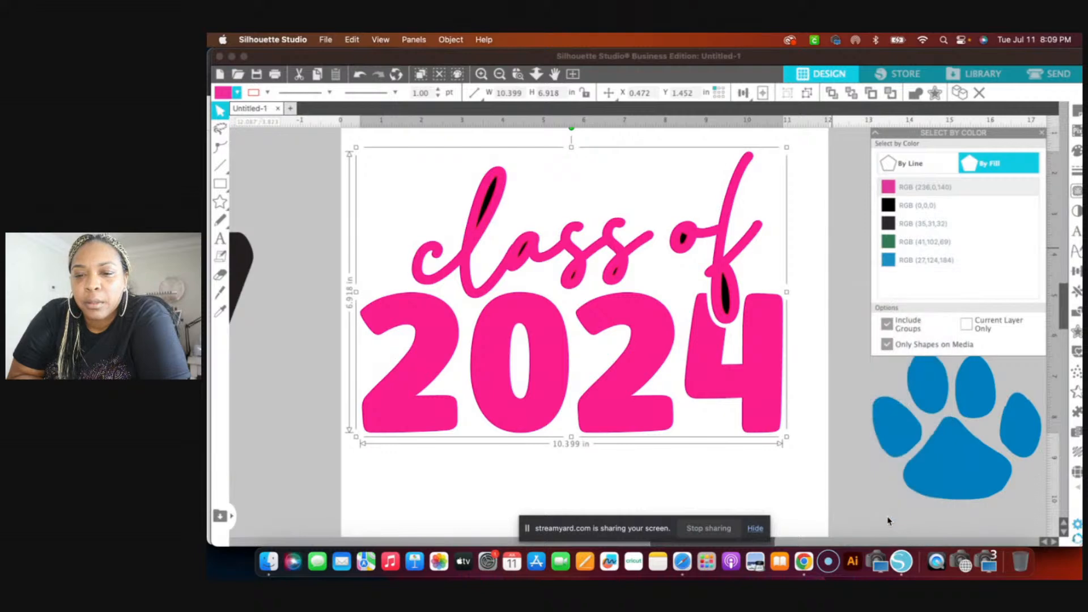
{"action": "left_click", "coordinate": [237, 92]}
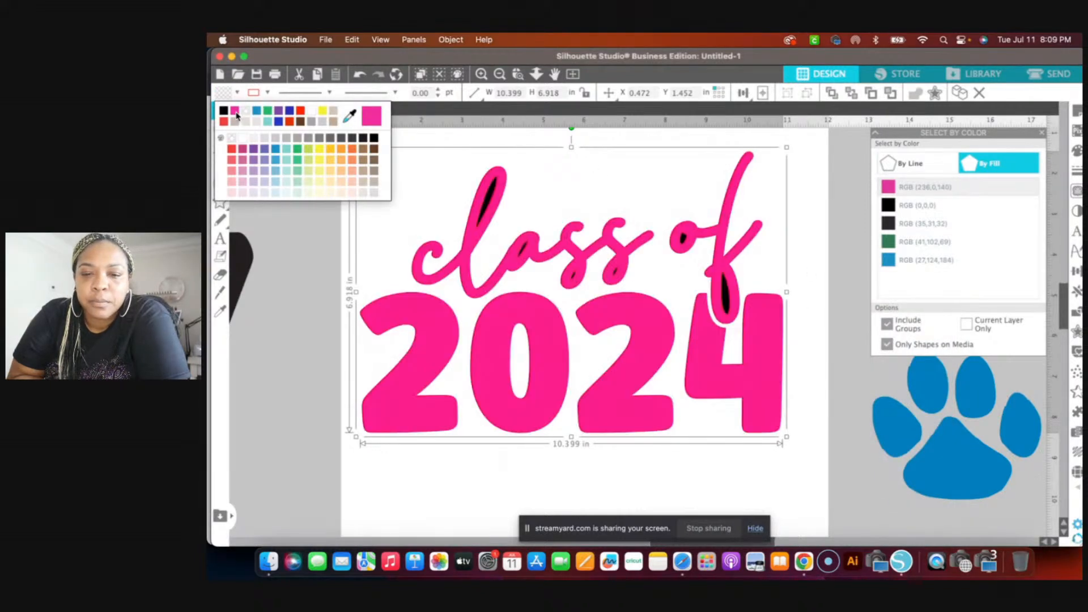
{"action": "left_click", "coordinate": [235, 110]}
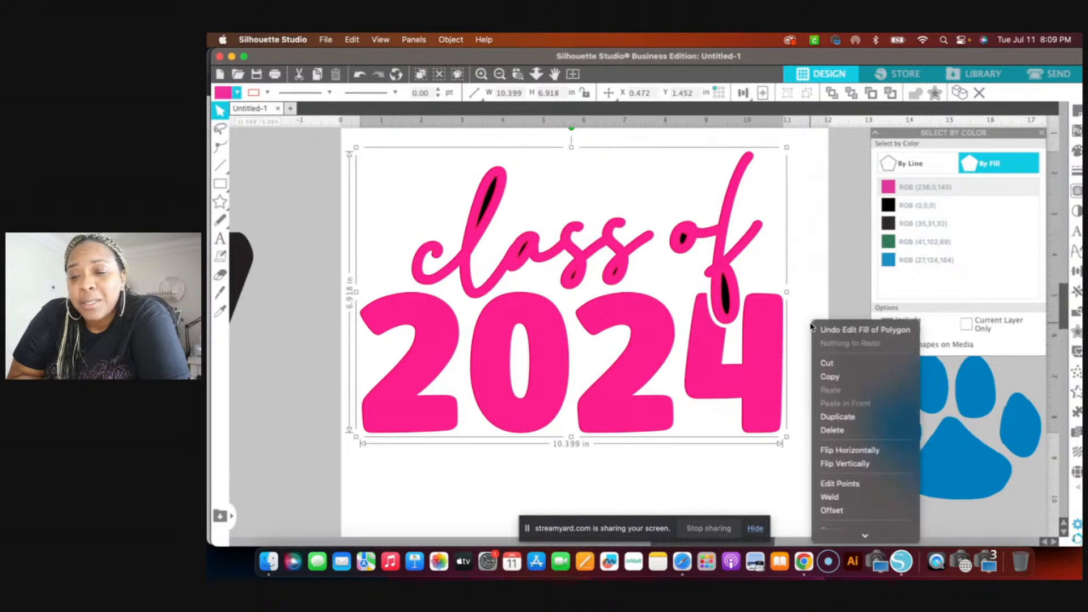
Send the pink compound path to the back and subtract the black inner shapes from it.
{"action": "right_click", "coordinate": [811, 324]}
{"action": "scroll", "coordinate": [887, 493], "scroll_direction": "down", "scroll_amount": 5}
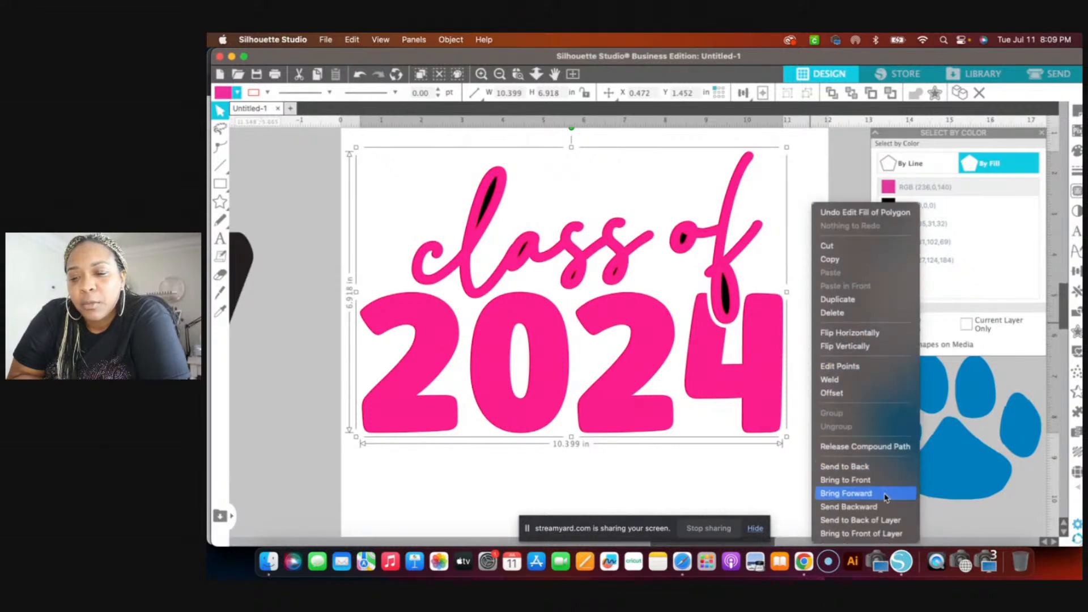
{"action": "left_click", "coordinate": [886, 467]}
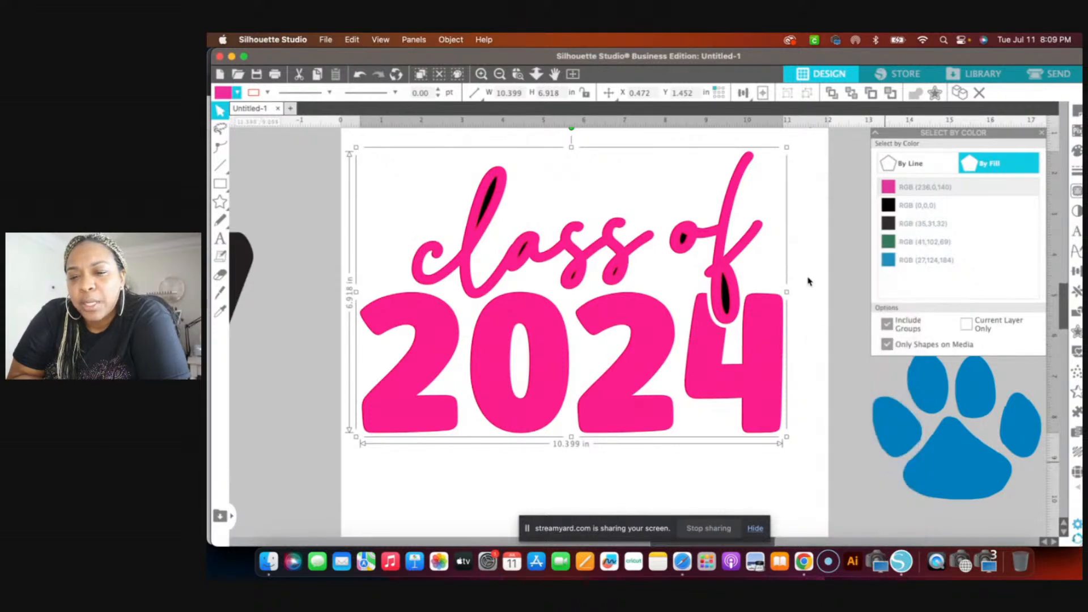
{"action": "left_click_drag", "start_coordinate": [322, 141], "coordinate": [778, 432]}
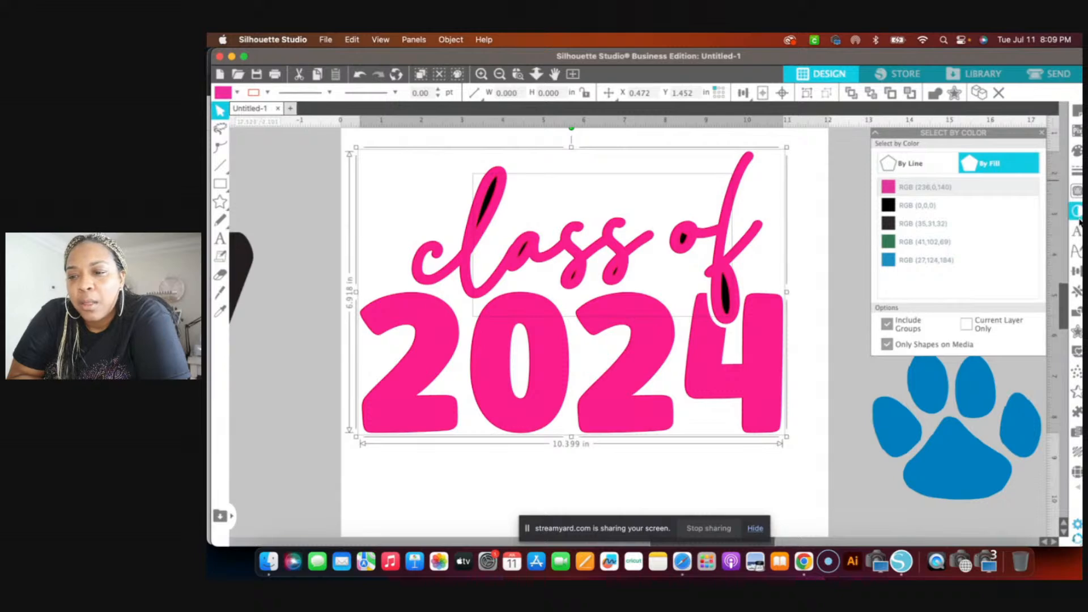
{"action": "left_click", "coordinate": [1078, 313]}
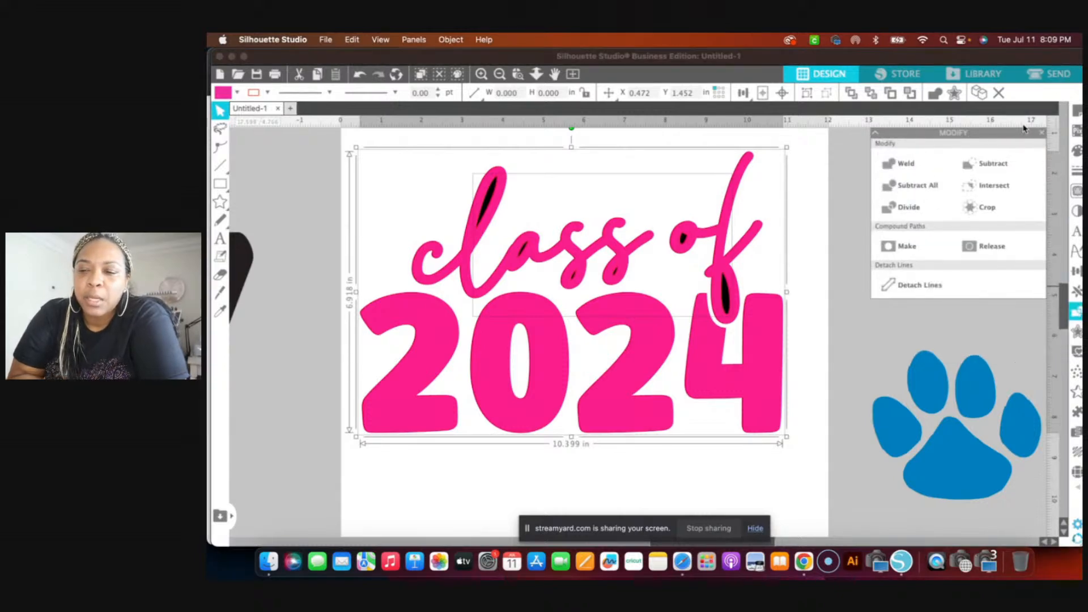
{"action": "left_click", "coordinate": [1002, 163]}
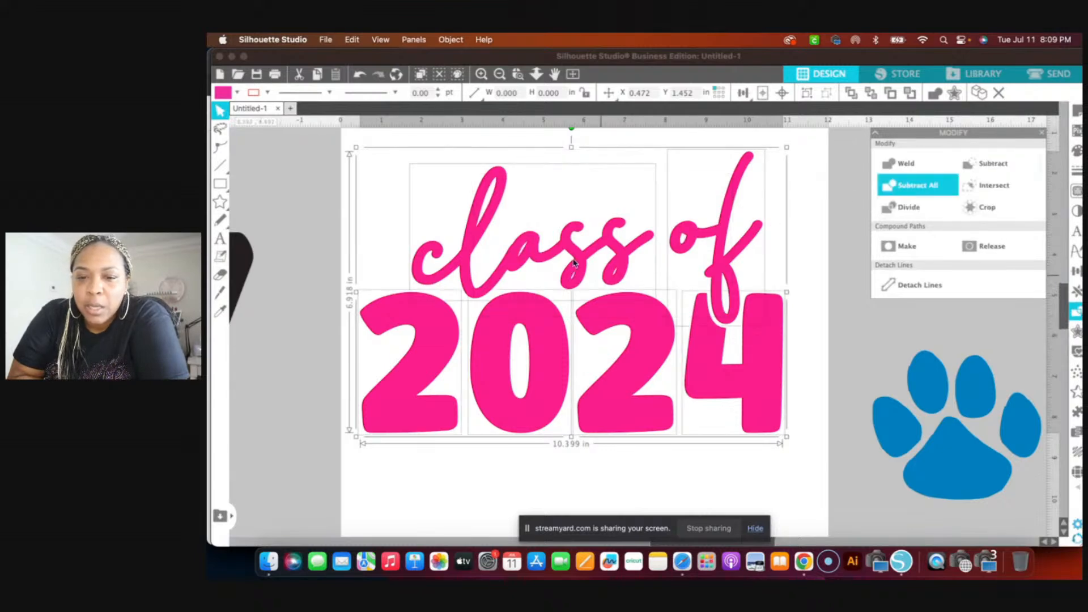
Group the cut-out "class of 2024" letters into one compound path and fill it with black.
{"action": "right_click", "coordinate": [820, 213]}
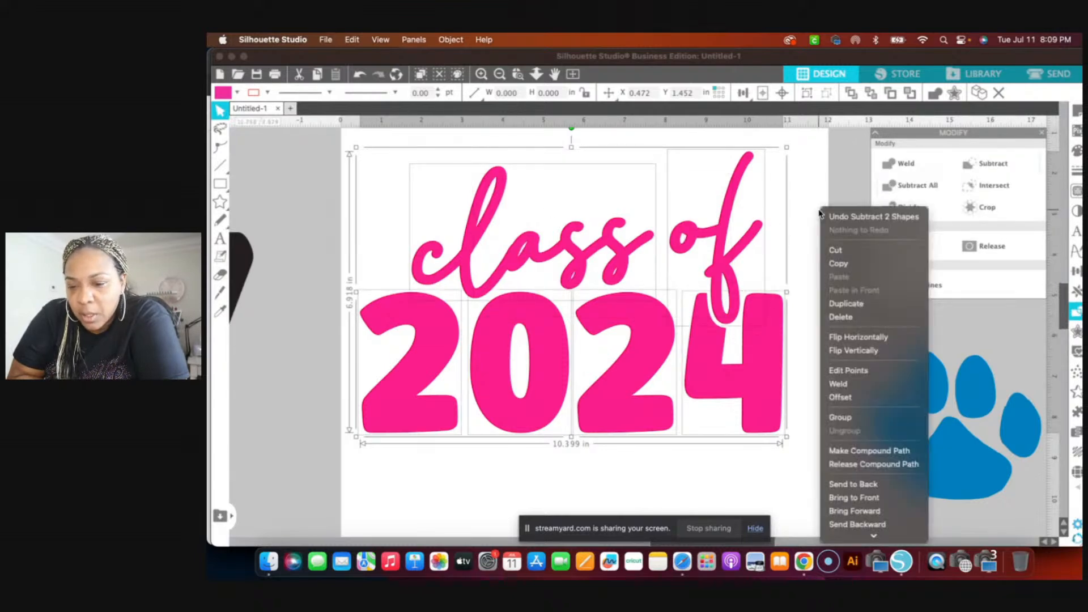
{"action": "left_click", "coordinate": [867, 417]}
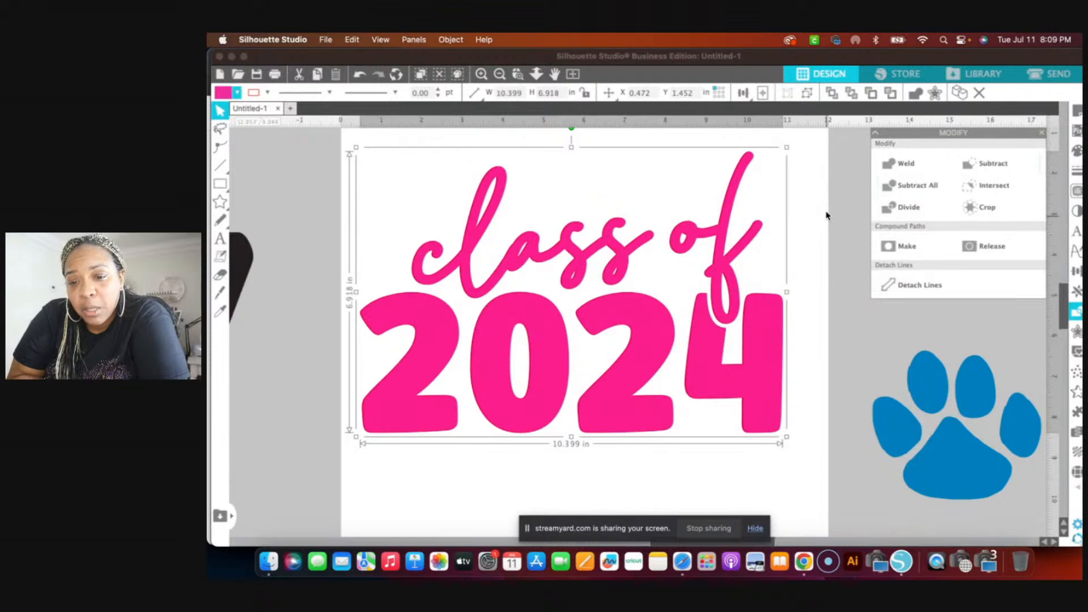
{"action": "right_click", "coordinate": [831, 227]}
{"action": "left_click", "coordinate": [875, 456]}
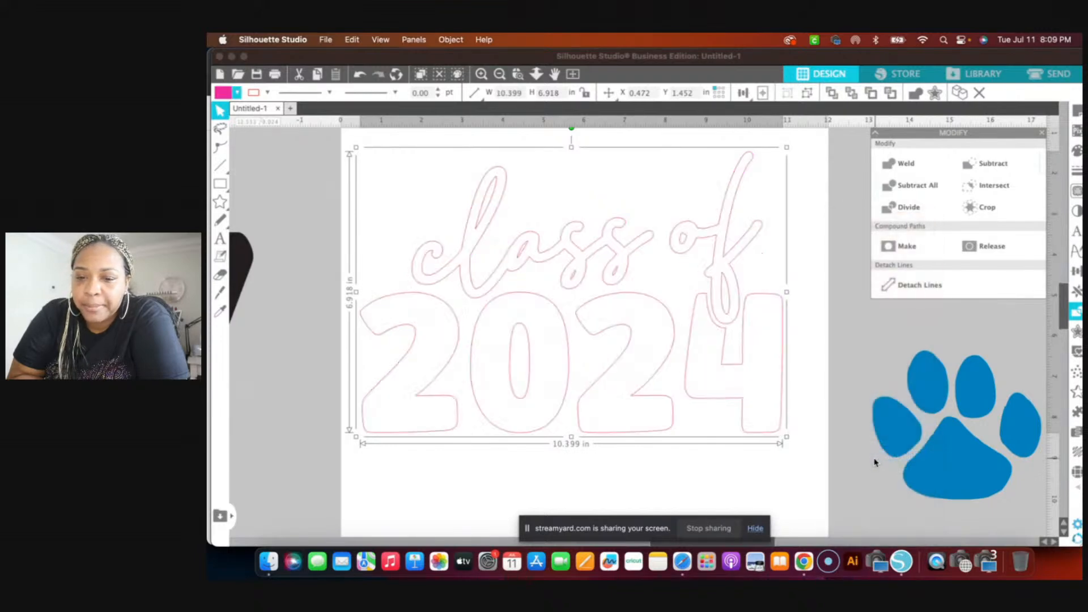
{"action": "left_click", "coordinate": [238, 94]}
{"action": "left_click", "coordinate": [236, 112]}
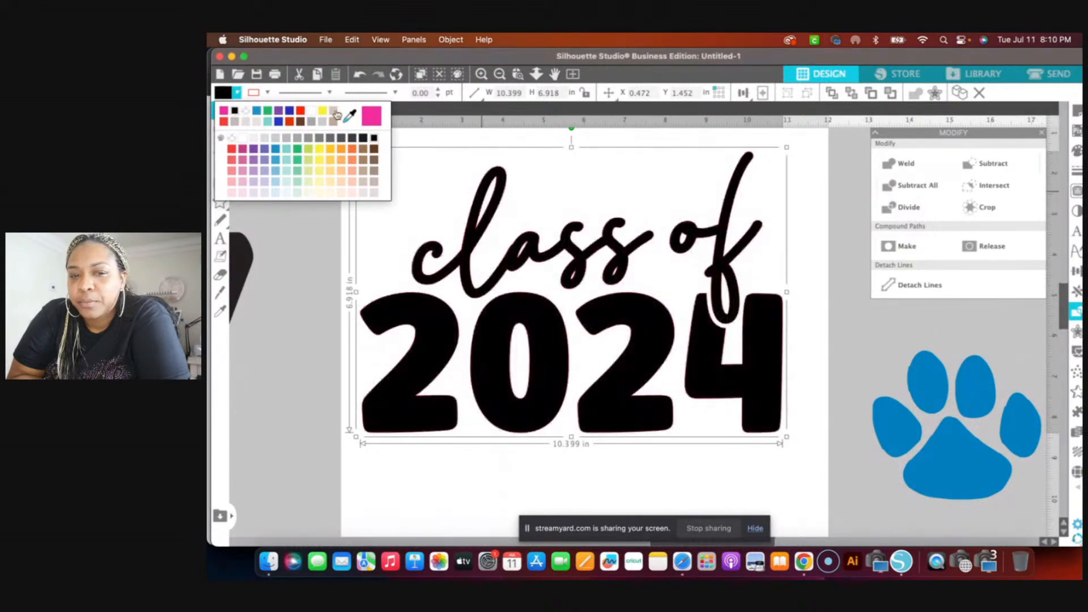
Remove the letters' outline colour, place the paw print over the 0 of 2024, and drop a copy beside the page.
{"action": "left_click", "coordinate": [268, 94]}
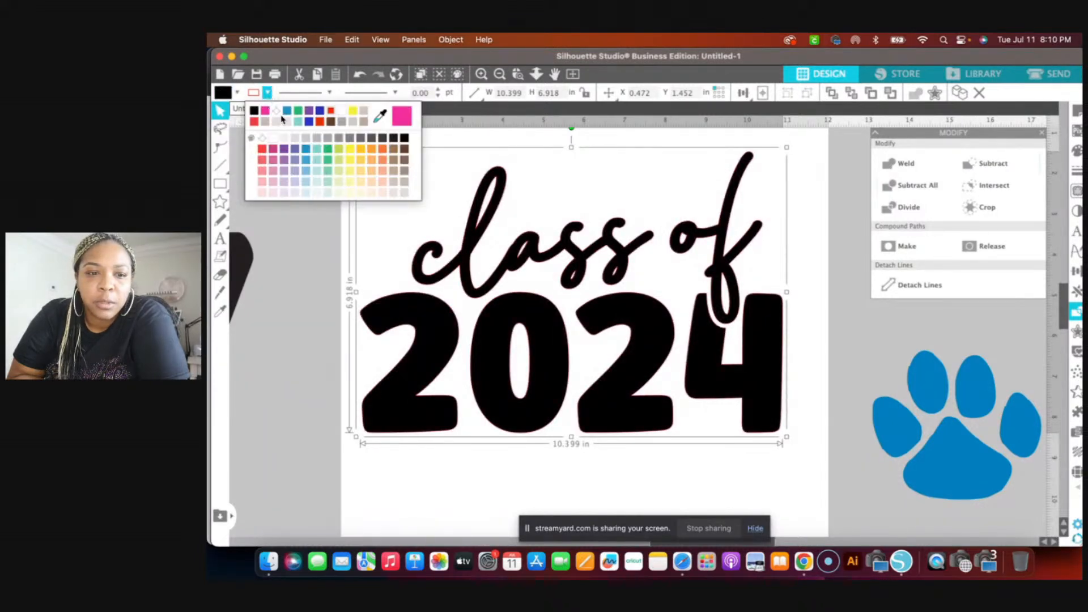
{"action": "left_click", "coordinate": [279, 113]}
{"action": "left_click", "coordinate": [939, 456]}
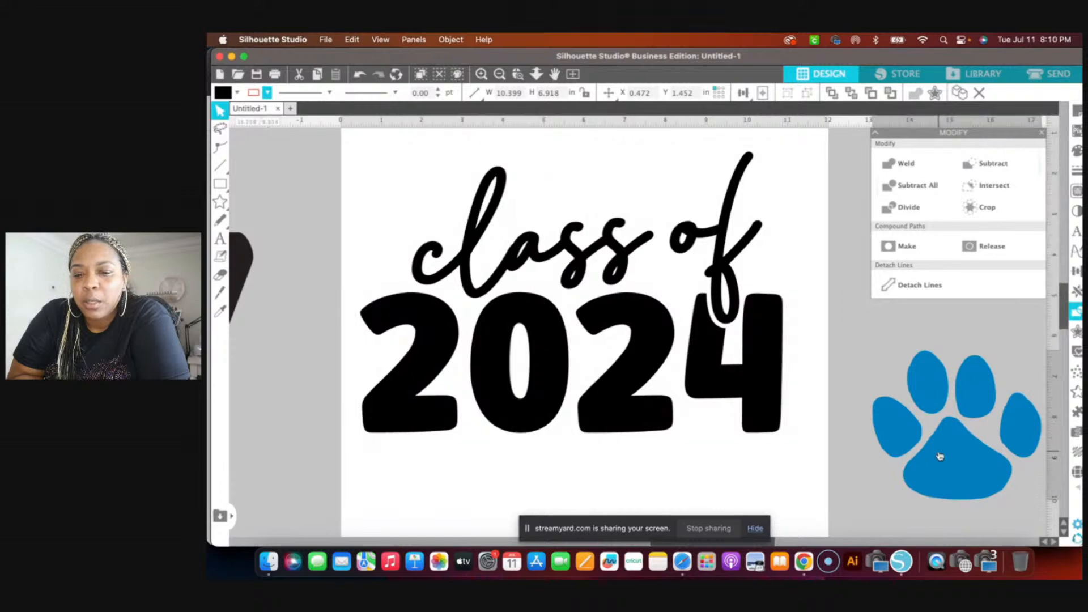
{"action": "left_click_drag", "start_coordinate": [939, 456], "coordinate": [529, 409]}
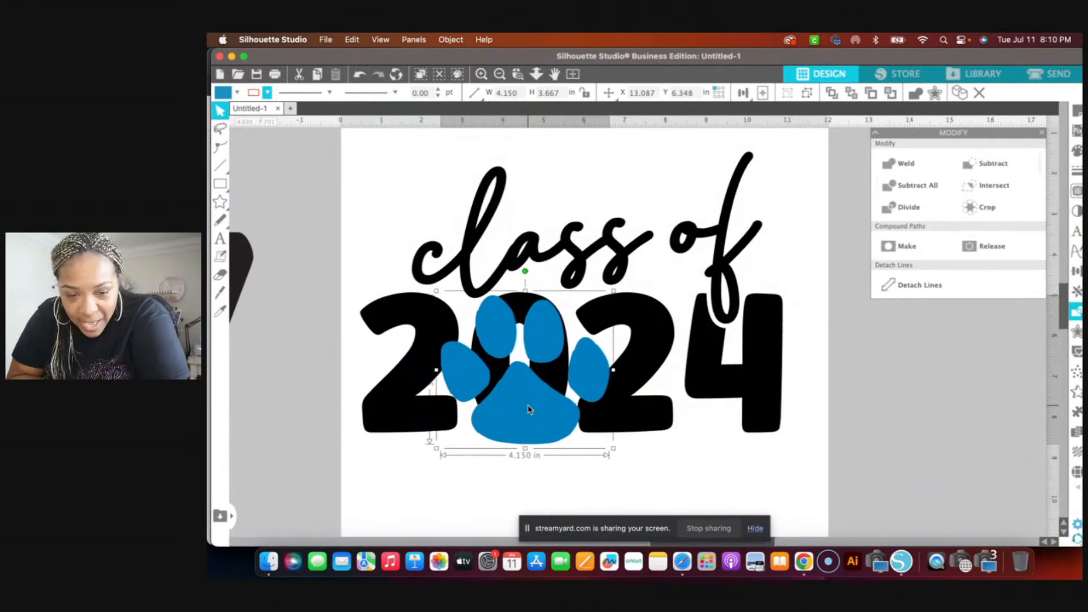
{"action": "left_click_drag", "start_coordinate": [528, 410], "coordinate": [527, 410]}
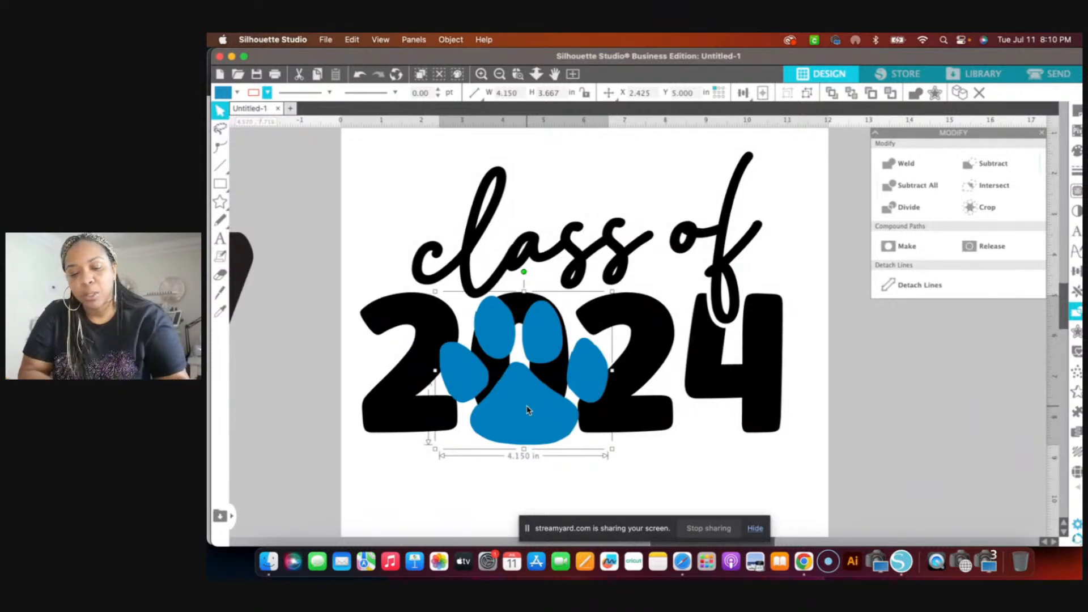
{"action": "left_click_drag", "start_coordinate": [526, 409], "coordinate": [939, 429]}
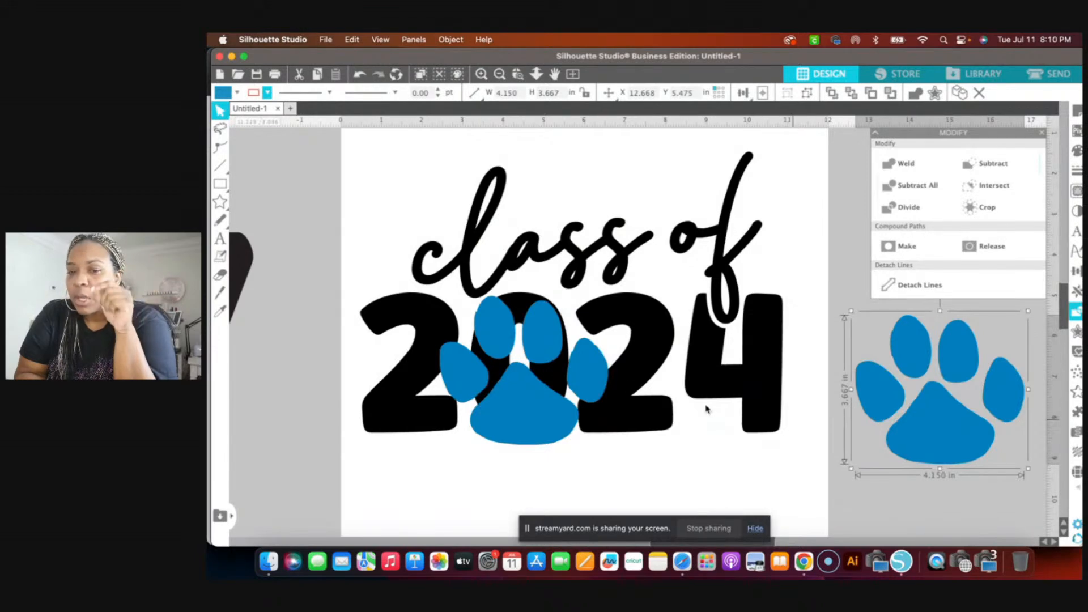
Release the compound path of the black "class of 2024" lettering.
{"action": "left_click", "coordinate": [495, 329]}
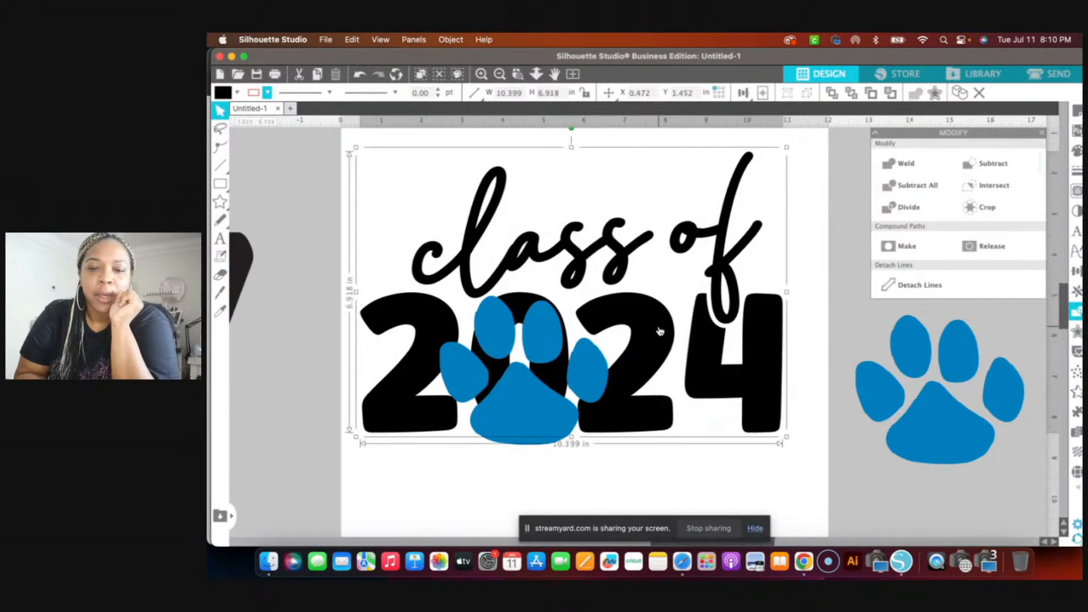
{"action": "right_click", "coordinate": [840, 260]}
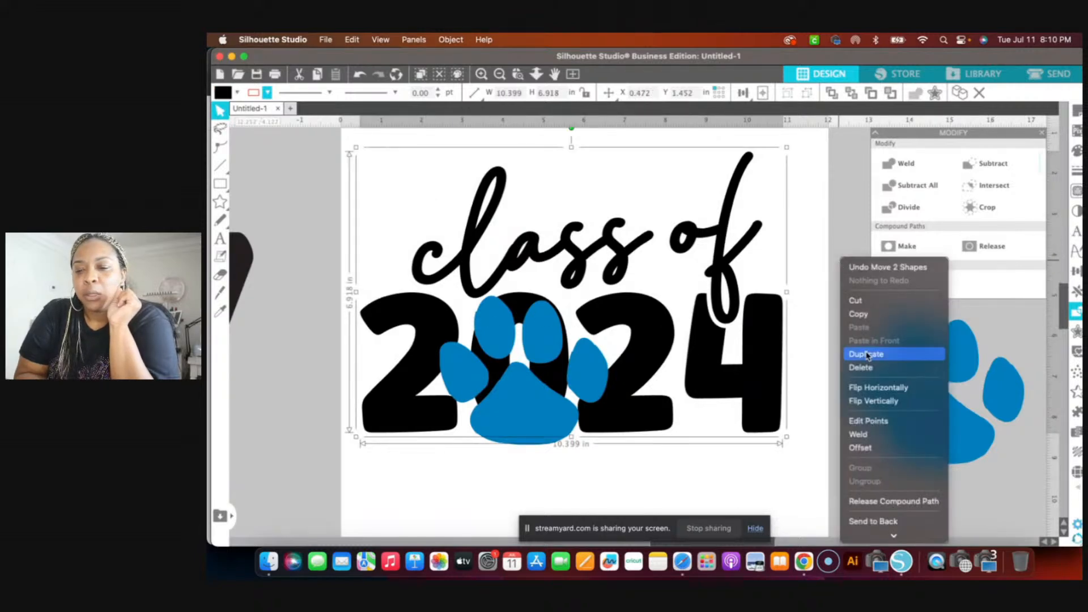
{"action": "left_click", "coordinate": [876, 501]}
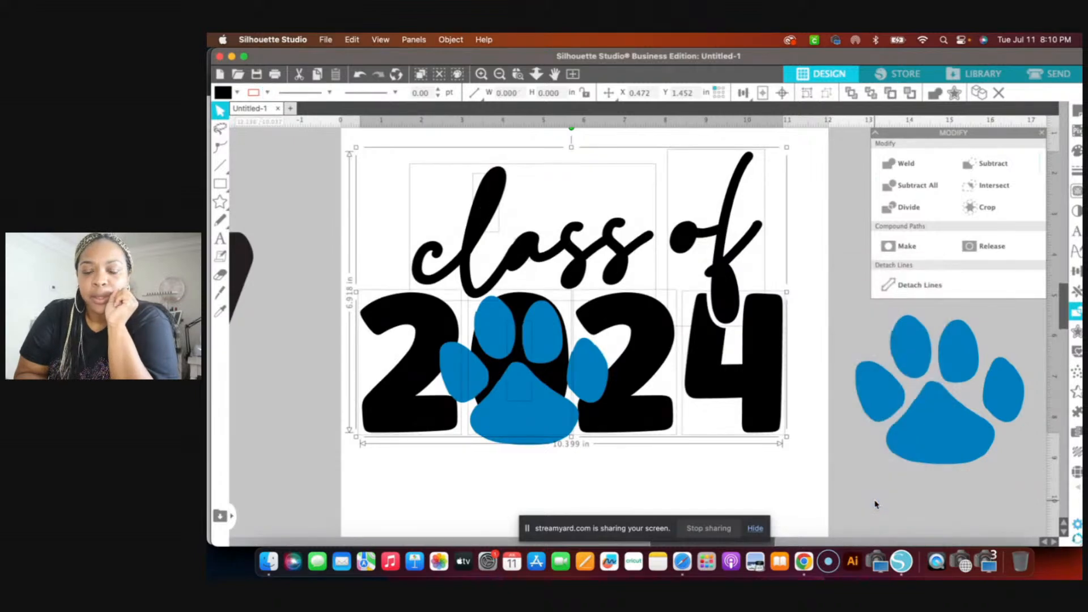
Undo the recent changes back to the ungrouped pink "class of 2024" letters, with the paw print off the page.
{"action": "left_click", "coordinate": [360, 76]}
{"action": "left_click", "coordinate": [361, 76]}
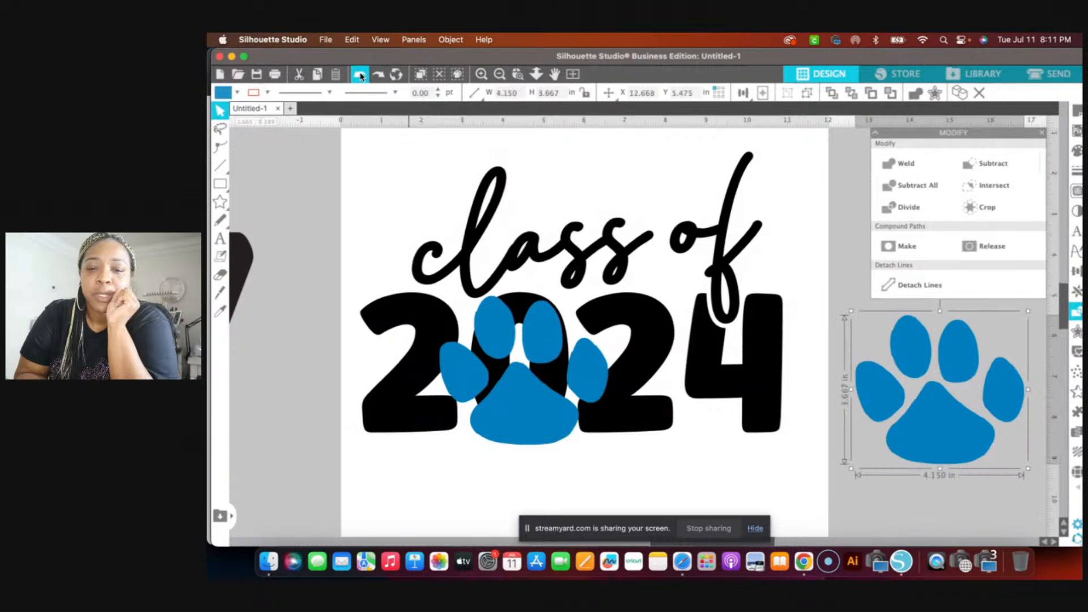
{"action": "left_click", "coordinate": [360, 76]}
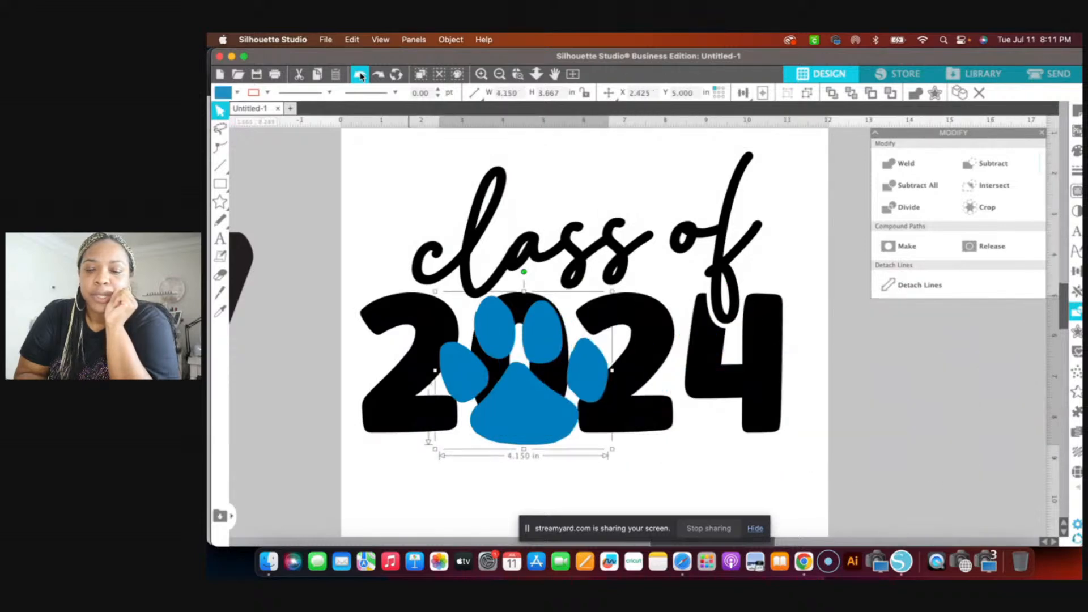
{"action": "left_click", "coordinate": [360, 76]}
{"action": "left_click", "coordinate": [361, 76]}
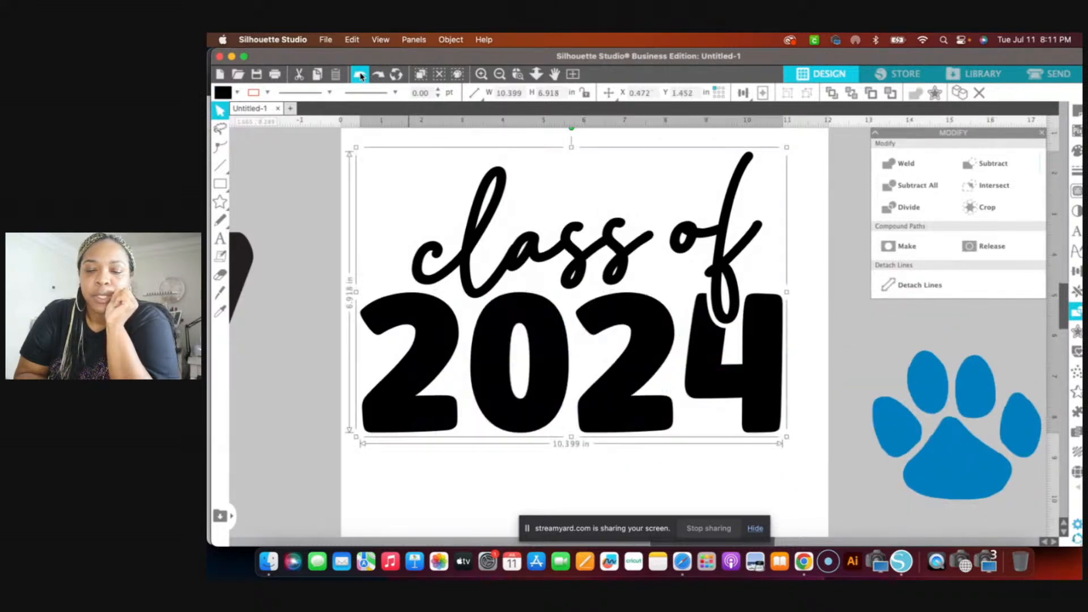
{"action": "left_click", "coordinate": [361, 76]}
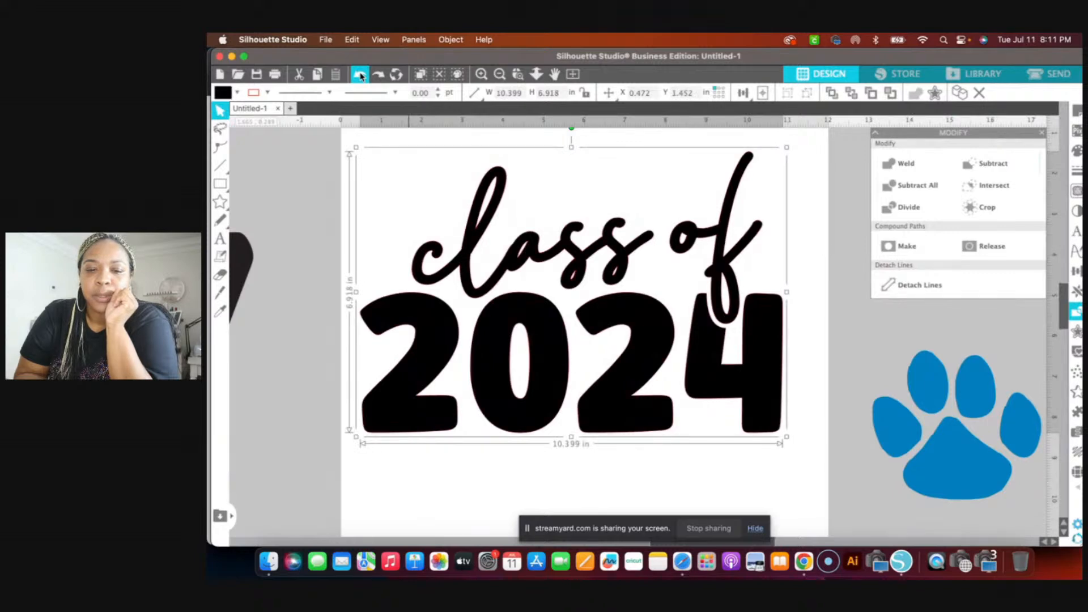
{"action": "left_click", "coordinate": [361, 76]}
{"action": "left_click", "coordinate": [361, 76]}
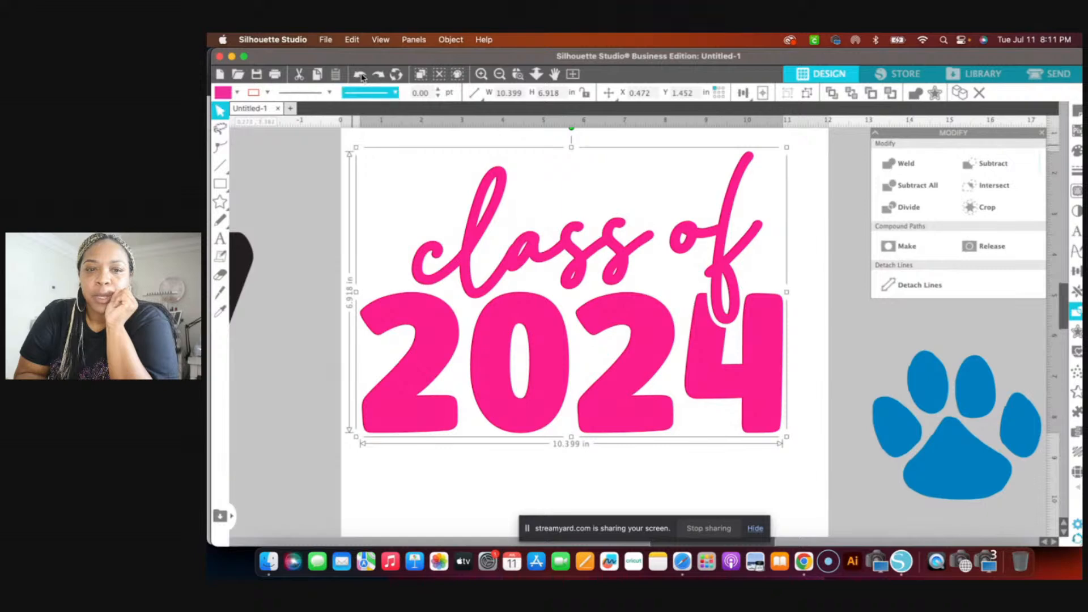
{"action": "left_click", "coordinate": [358, 75]}
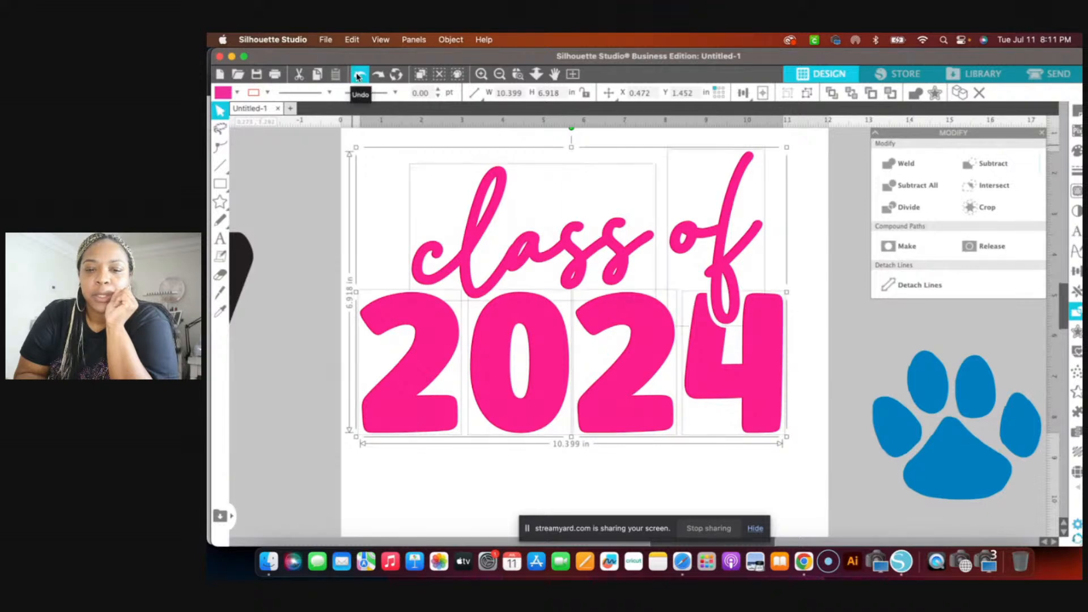
Move the 0 out of the pink 2024 and delete it.
{"action": "left_click", "coordinate": [308, 215]}
{"action": "left_click", "coordinate": [498, 357]}
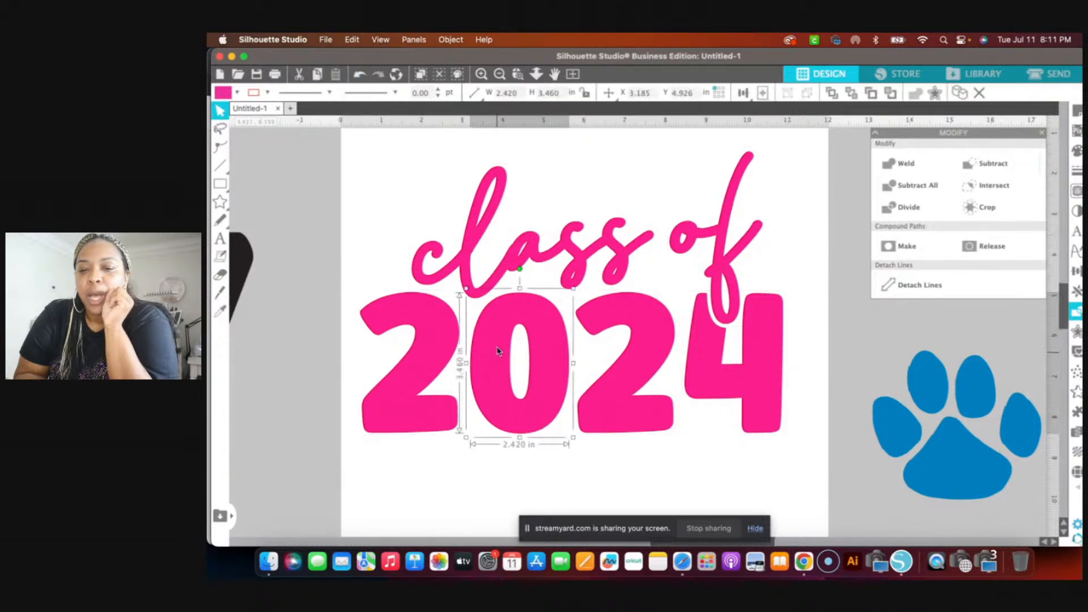
{"action": "left_click_drag", "start_coordinate": [497, 368], "coordinate": [805, 480]}
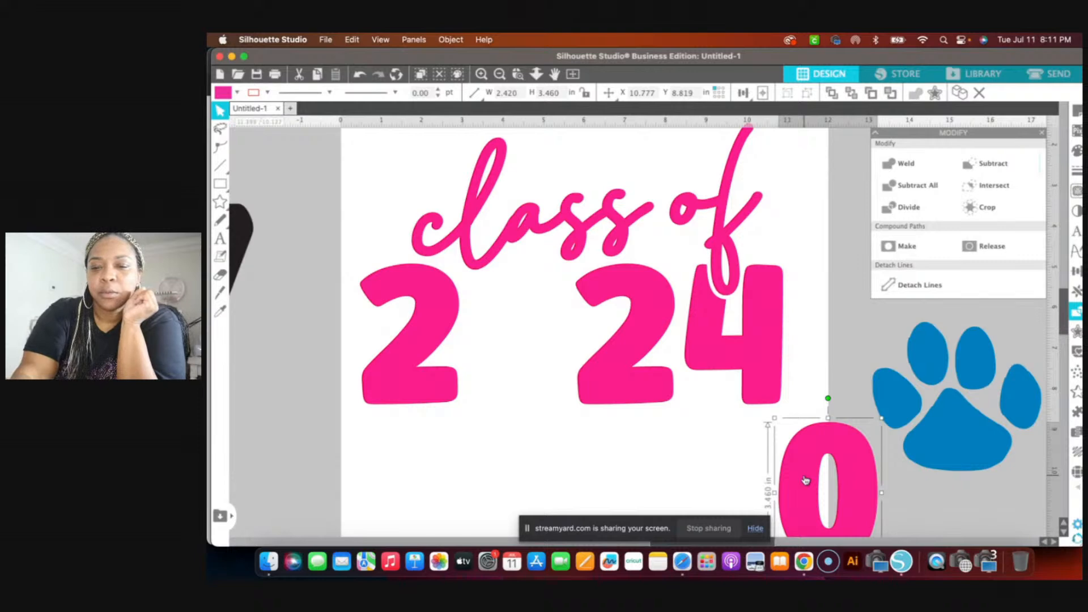
{"action": "key", "text": "Delete"}
Select the remaining pink letters and numbers, group them, and make the group a compound path.
{"action": "scroll", "coordinate": [622, 366], "scroll_direction": "up", "scroll_amount": 2}
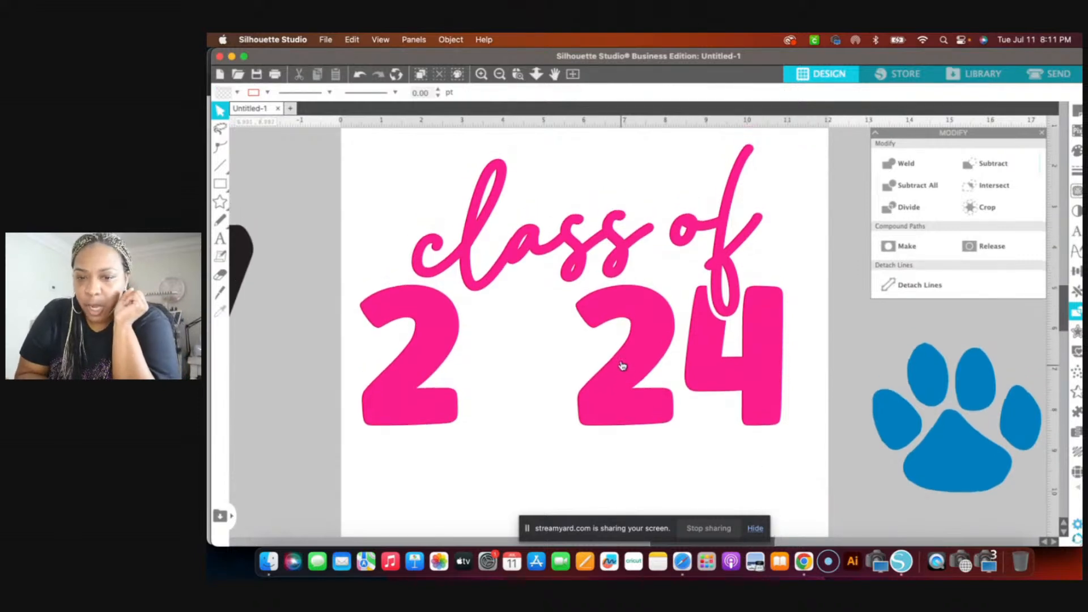
{"action": "left_click_drag", "start_coordinate": [359, 141], "coordinate": [819, 436]}
{"action": "right_click", "coordinate": [834, 346]}
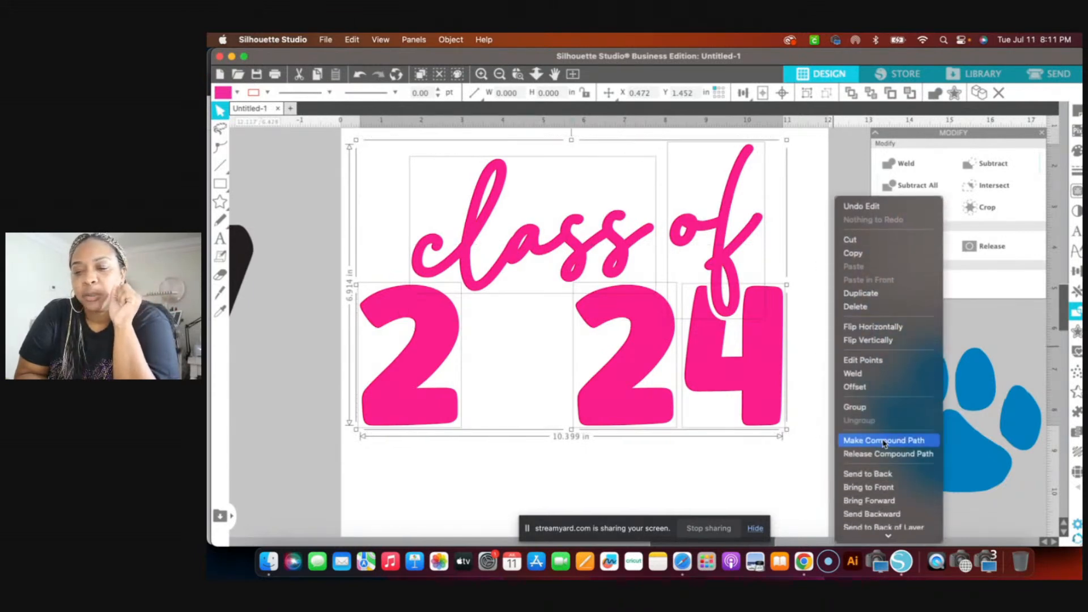
{"action": "left_click", "coordinate": [877, 407]}
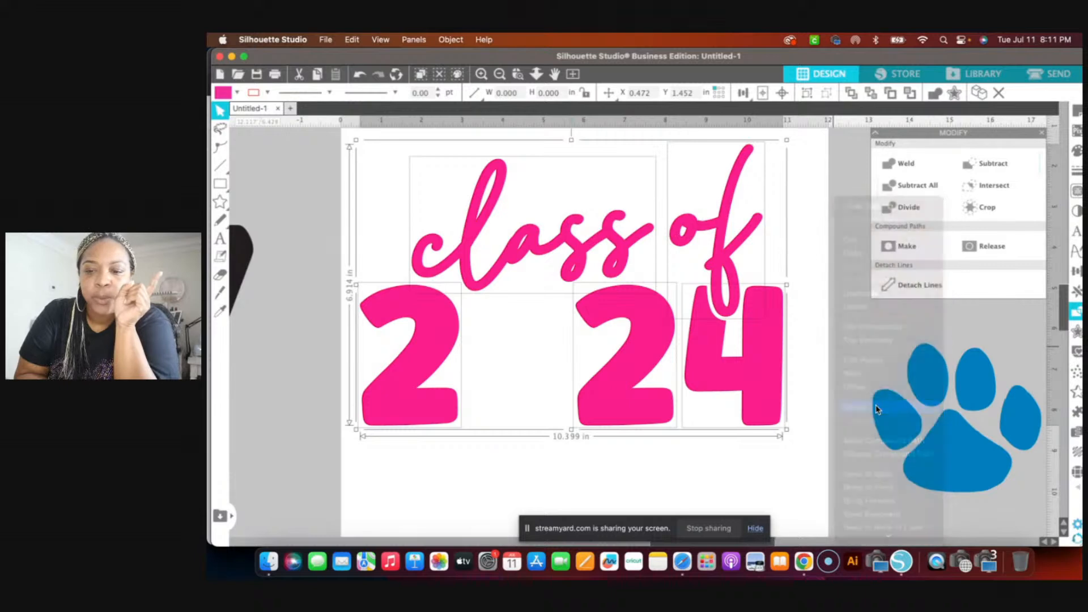
{"action": "right_click", "coordinate": [831, 306]}
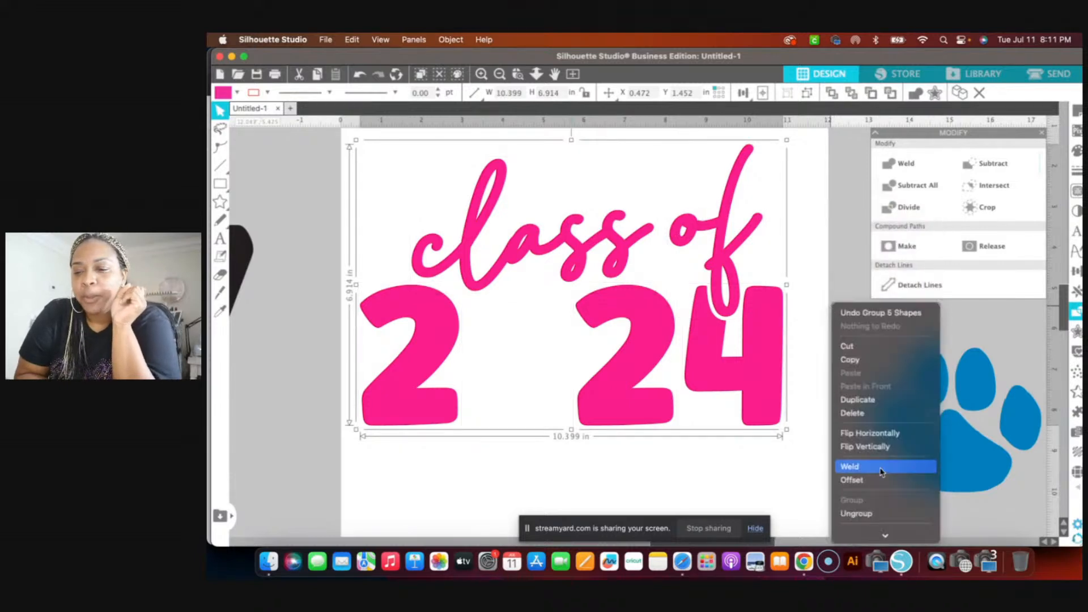
{"action": "left_click", "coordinate": [875, 494]}
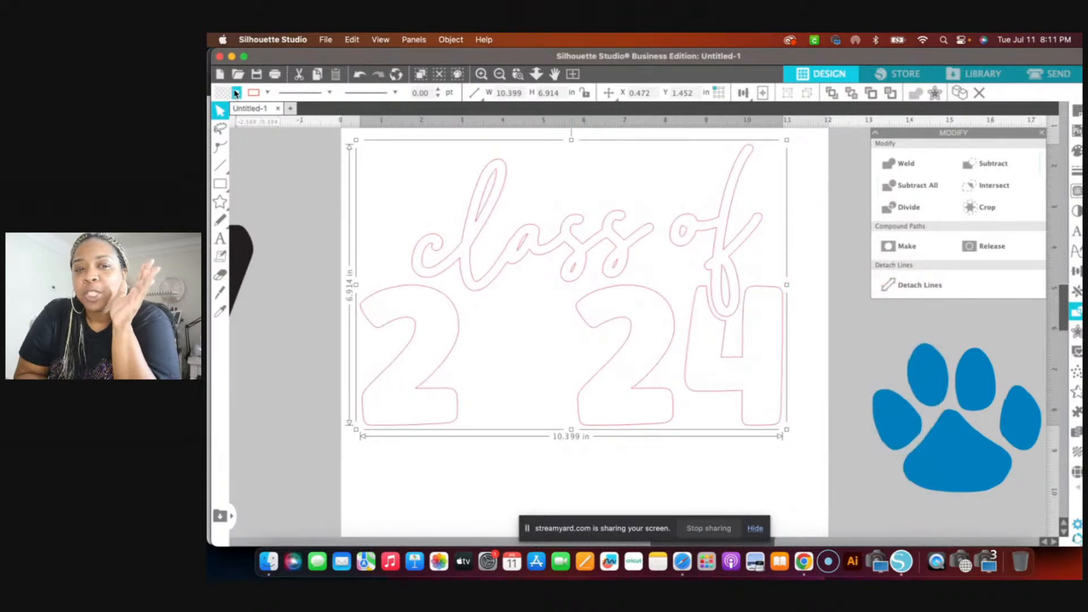
Fill the lettering compound path with black and make its outline colour transparent.
{"action": "left_click", "coordinate": [237, 92]}
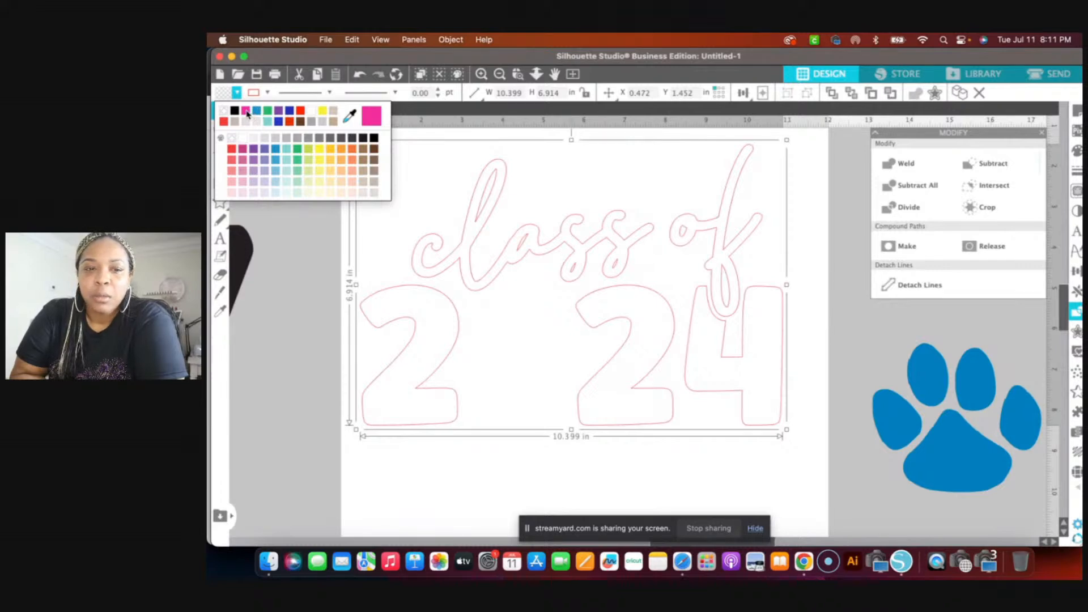
{"action": "left_click", "coordinate": [234, 110]}
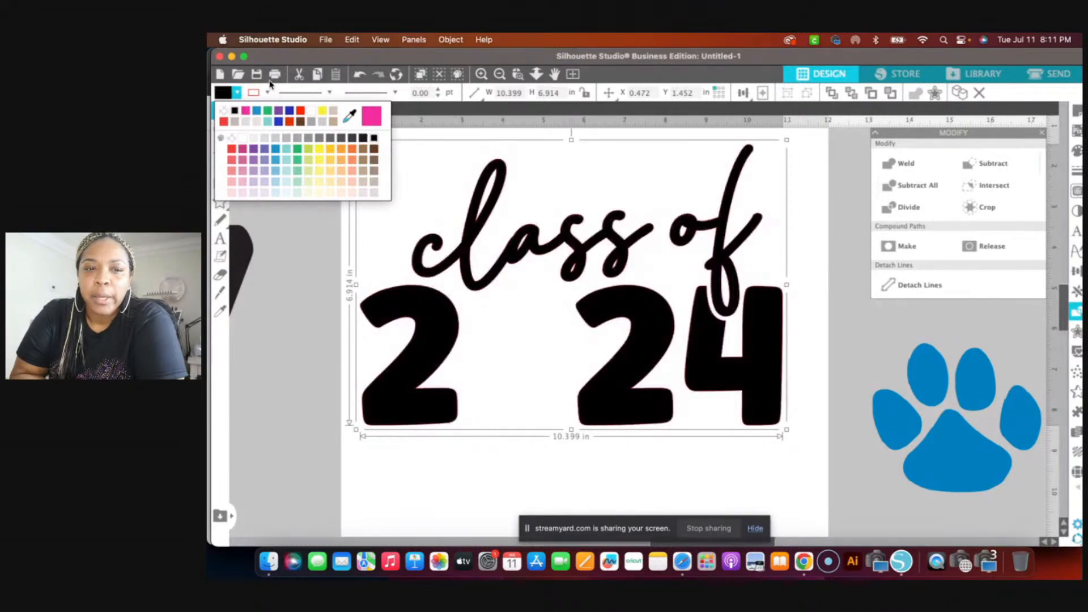
{"action": "left_click", "coordinate": [266, 93]}
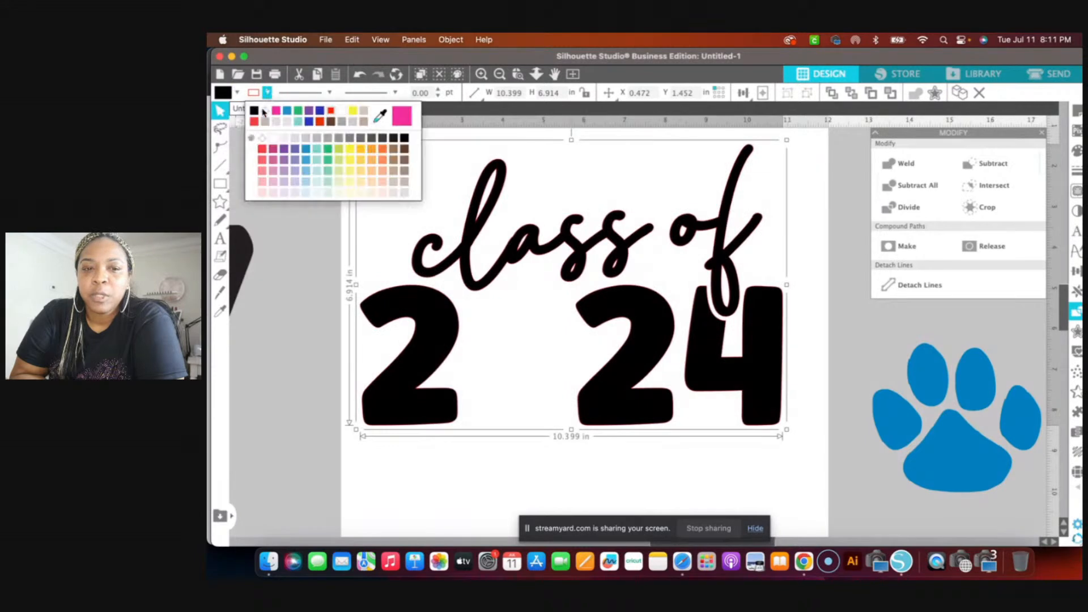
{"action": "left_click", "coordinate": [263, 111]}
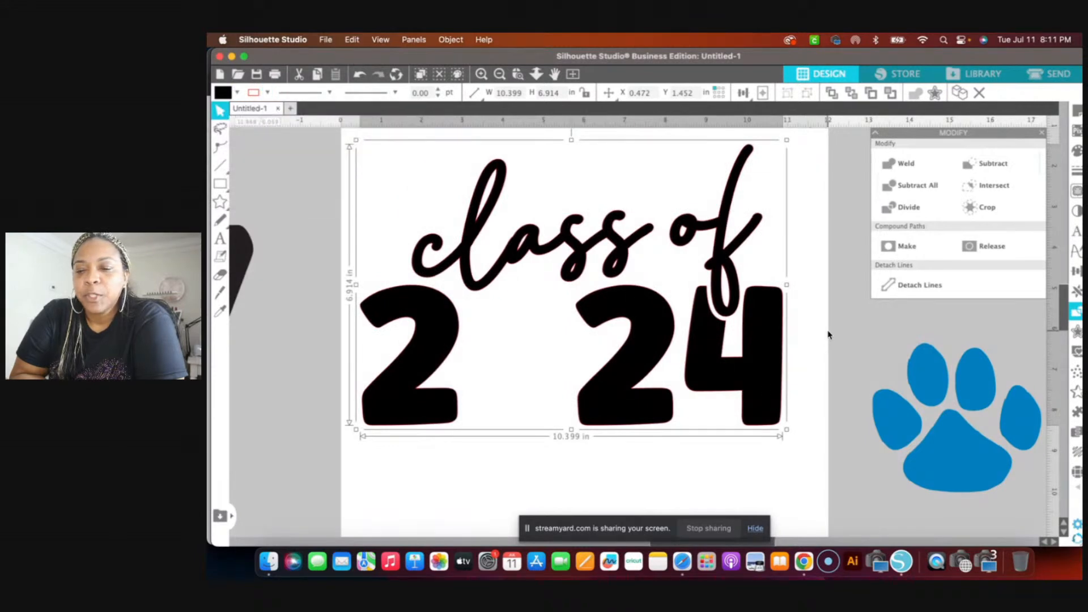
{"action": "left_click", "coordinate": [266, 95]}
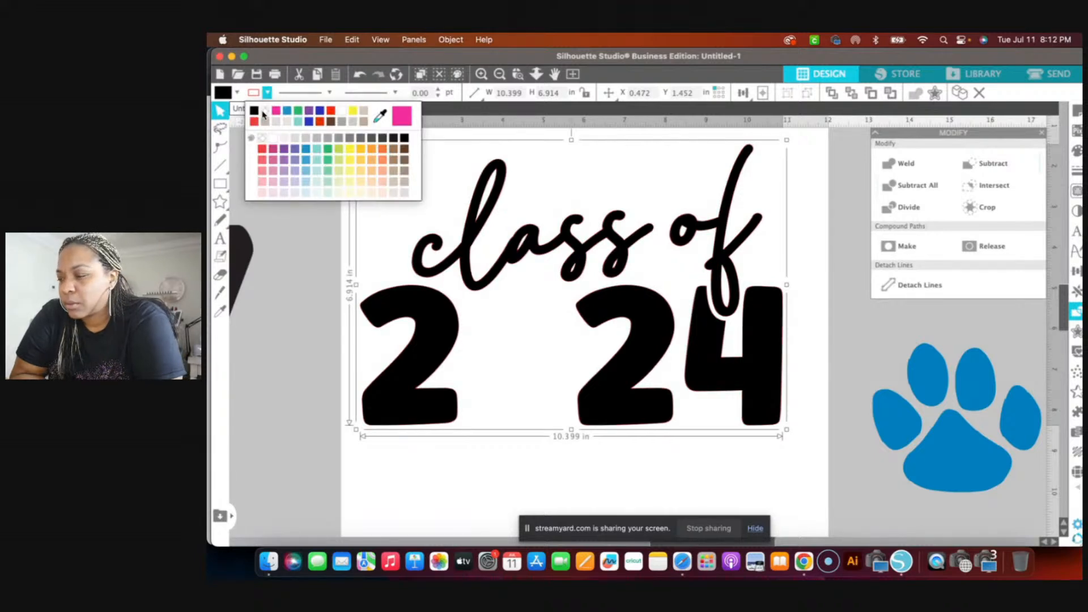
{"action": "left_click", "coordinate": [263, 114]}
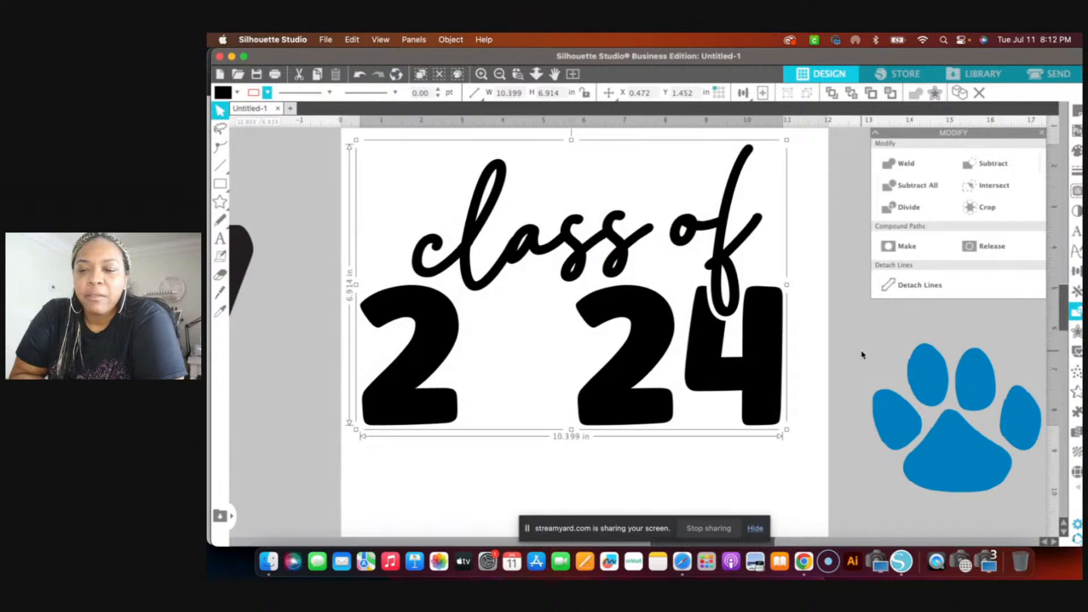
Place the blue paw print in the gap left by the 0 and drop a spare copy beside the page.
{"action": "left_click", "coordinate": [982, 457]}
{"action": "left_click_drag", "start_coordinate": [971, 477], "coordinate": [532, 419]}
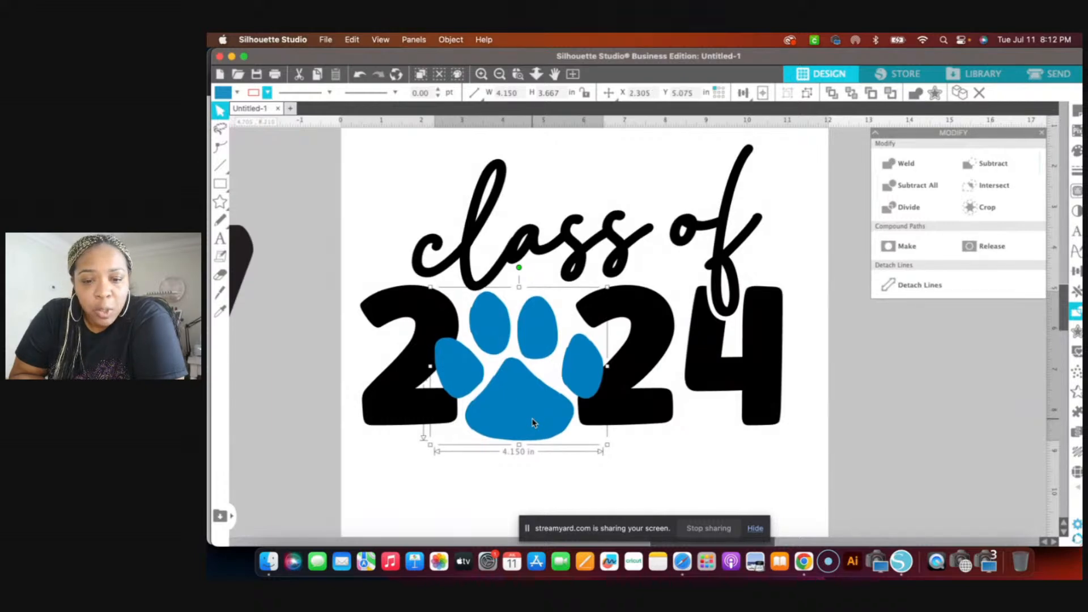
{"action": "left_click_drag", "start_coordinate": [533, 422], "coordinate": [532, 424]}
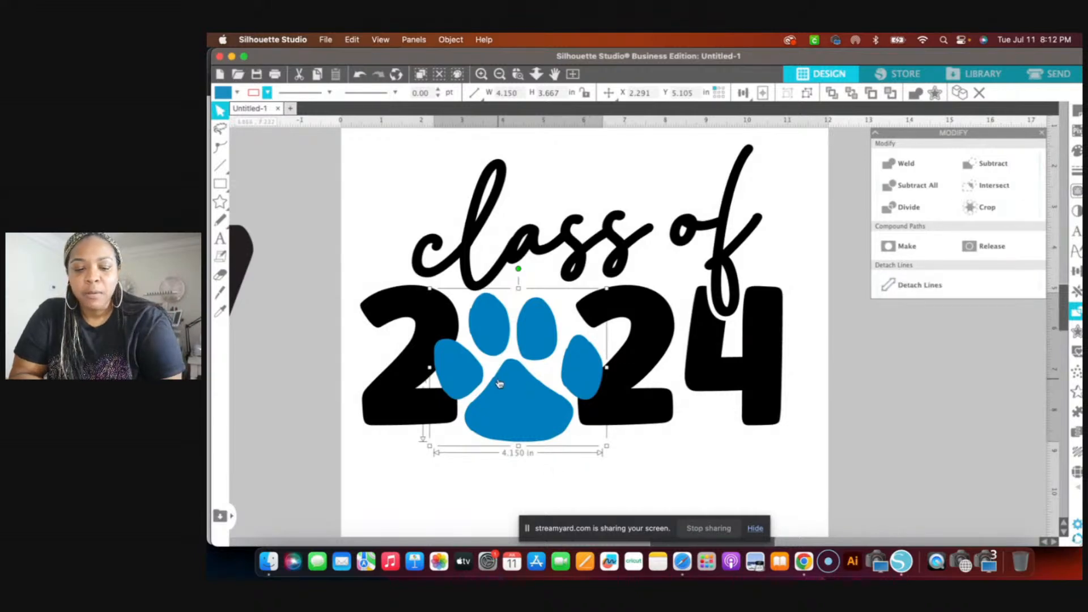
{"action": "left_click_drag", "start_coordinate": [502, 383], "coordinate": [1003, 457]}
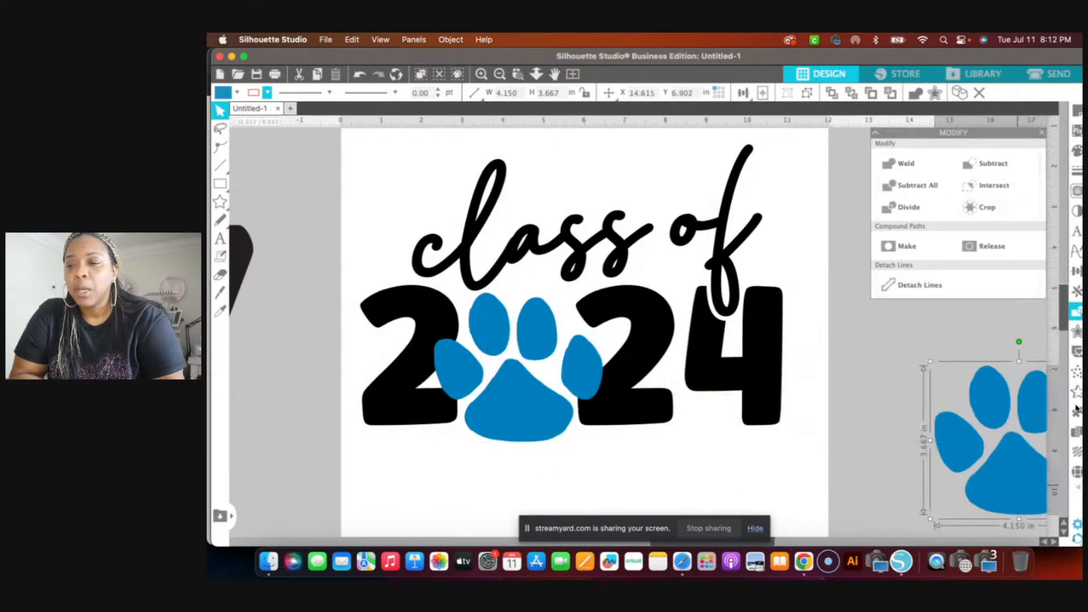
Create a 0.125 in offset with rounded corners around the paw print between the two 2s.
{"action": "left_click", "coordinate": [1075, 333]}
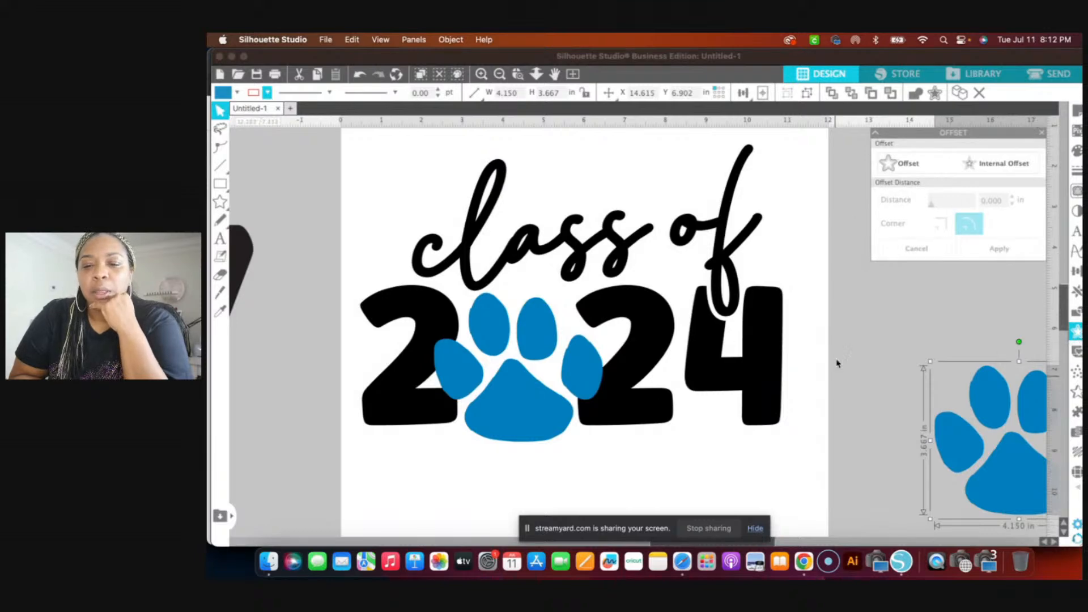
{"action": "left_click", "coordinate": [843, 344]}
{"action": "left_click", "coordinate": [543, 395]}
{"action": "left_click", "coordinate": [497, 400]}
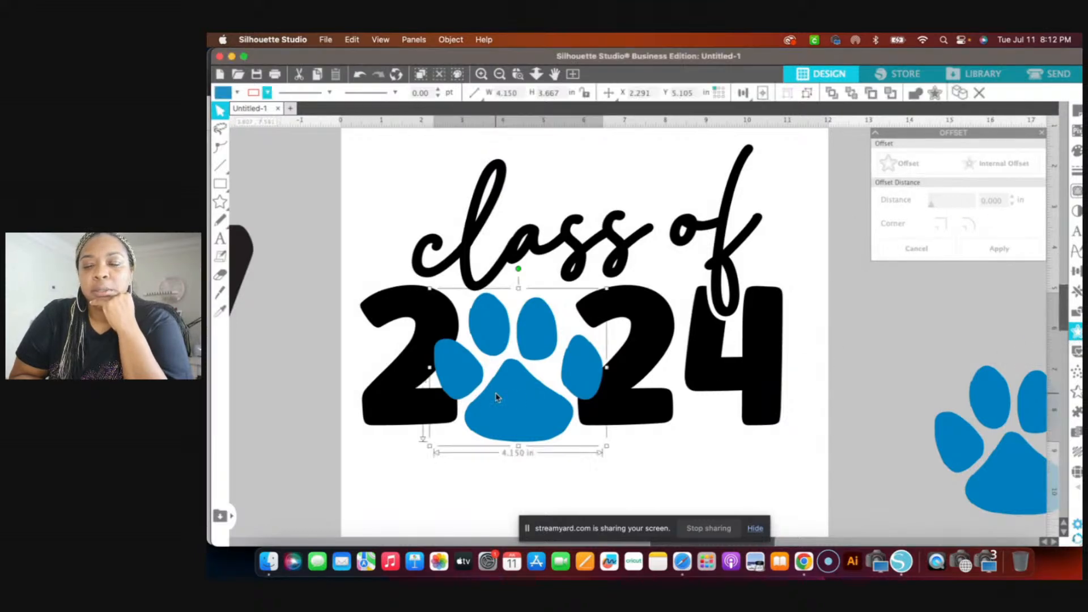
{"action": "left_click", "coordinate": [903, 170]}
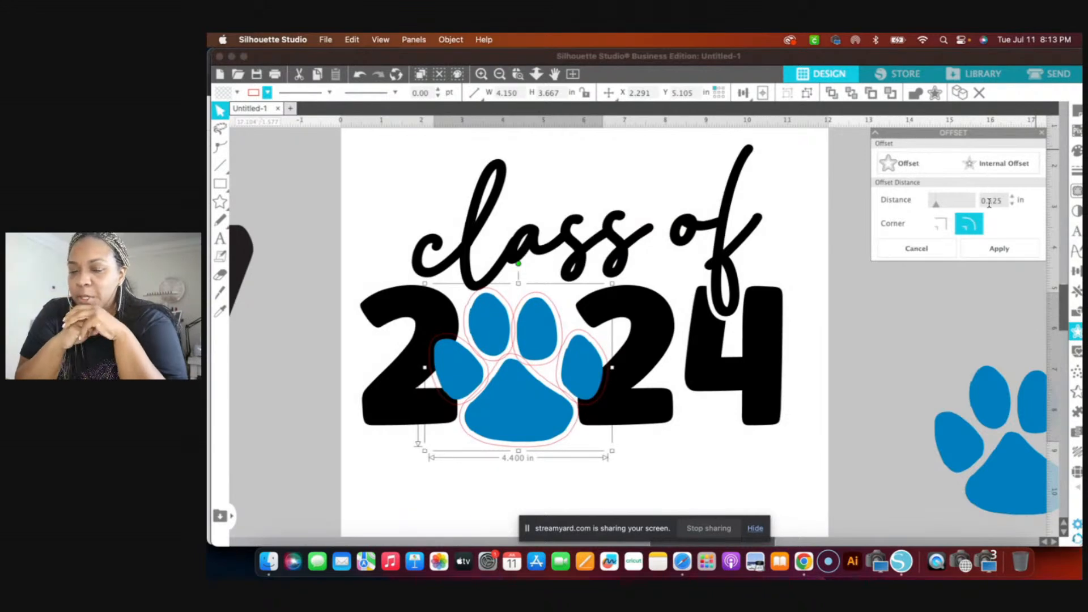
{"action": "left_click", "coordinate": [995, 251]}
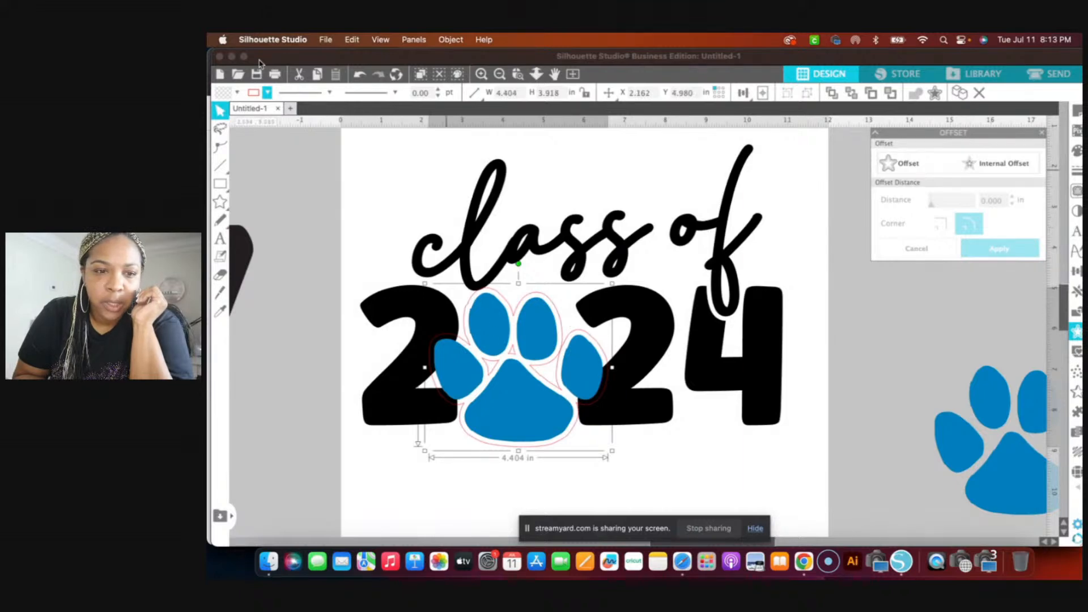
Fill the offset around the paw print with pink and make its outline colour transparent.
{"action": "left_click", "coordinate": [237, 93]}
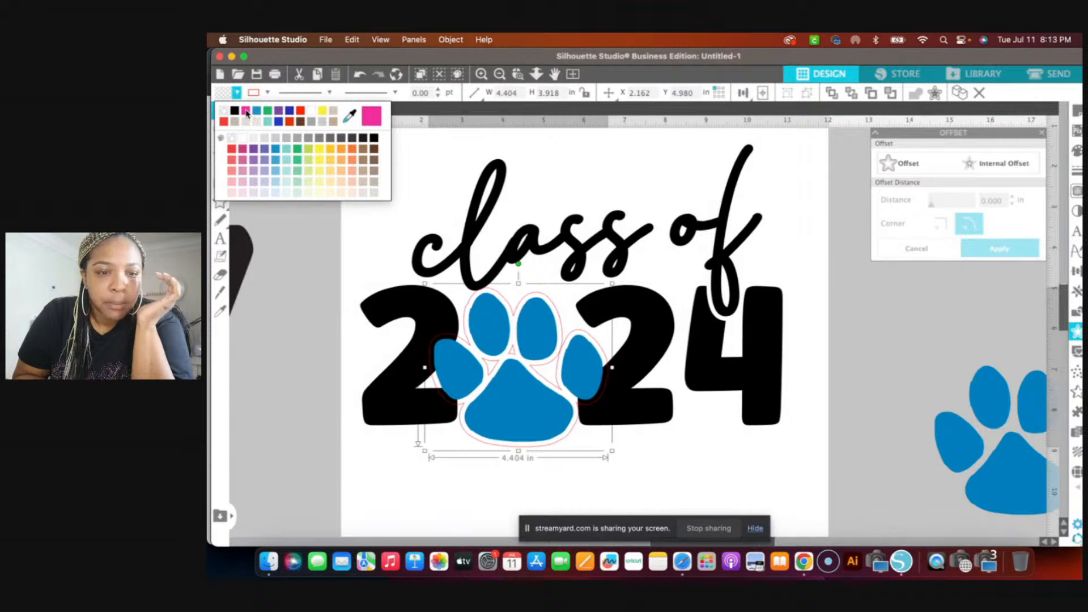
{"action": "left_click", "coordinate": [246, 112]}
{"action": "left_click", "coordinate": [269, 94]}
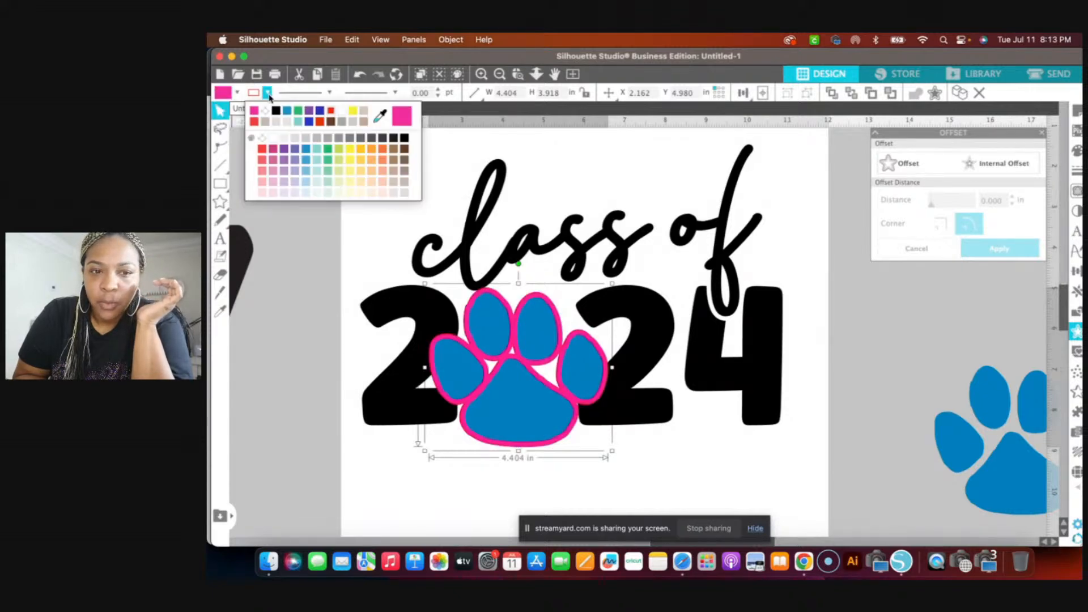
{"action": "left_click", "coordinate": [766, 247]}
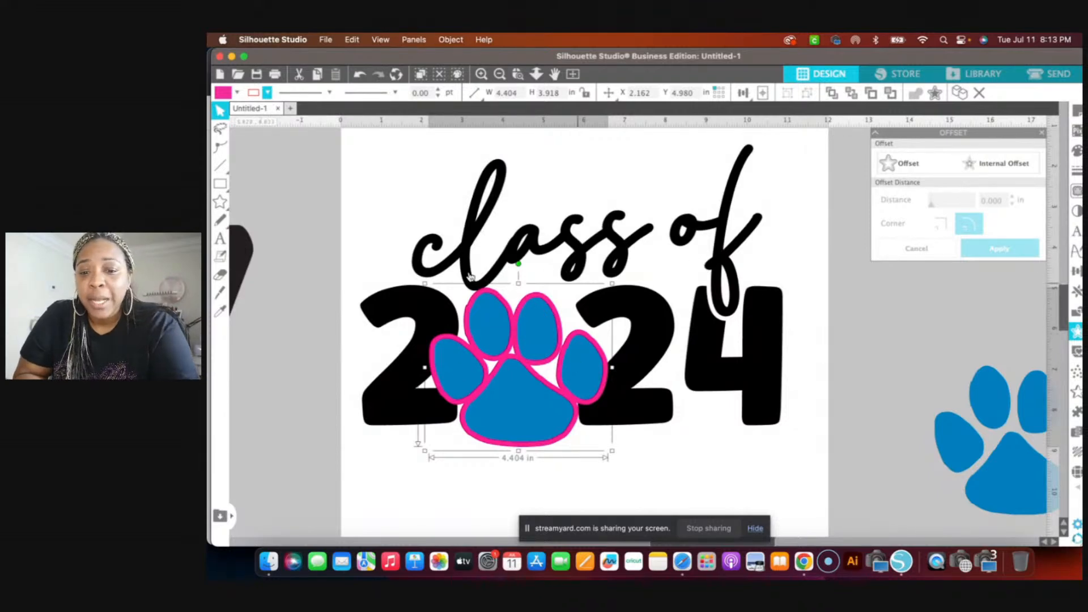
Subtract the pink paw offset from the black lettering to leave a gap around the paw print.
{"action": "left_click", "coordinate": [395, 376], "text": "shift"}
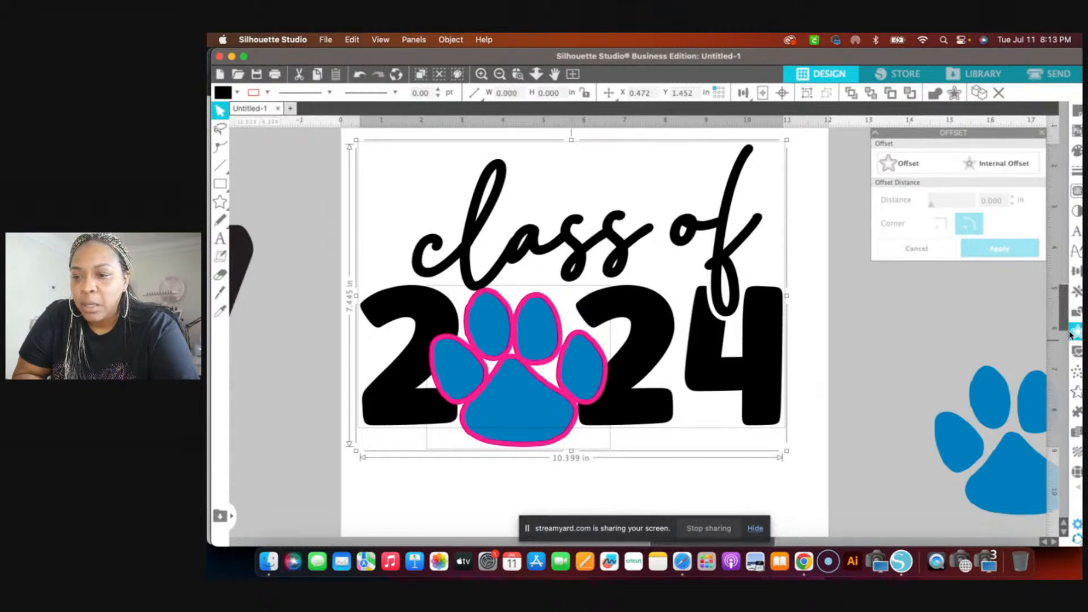
{"action": "left_click", "coordinate": [1077, 315]}
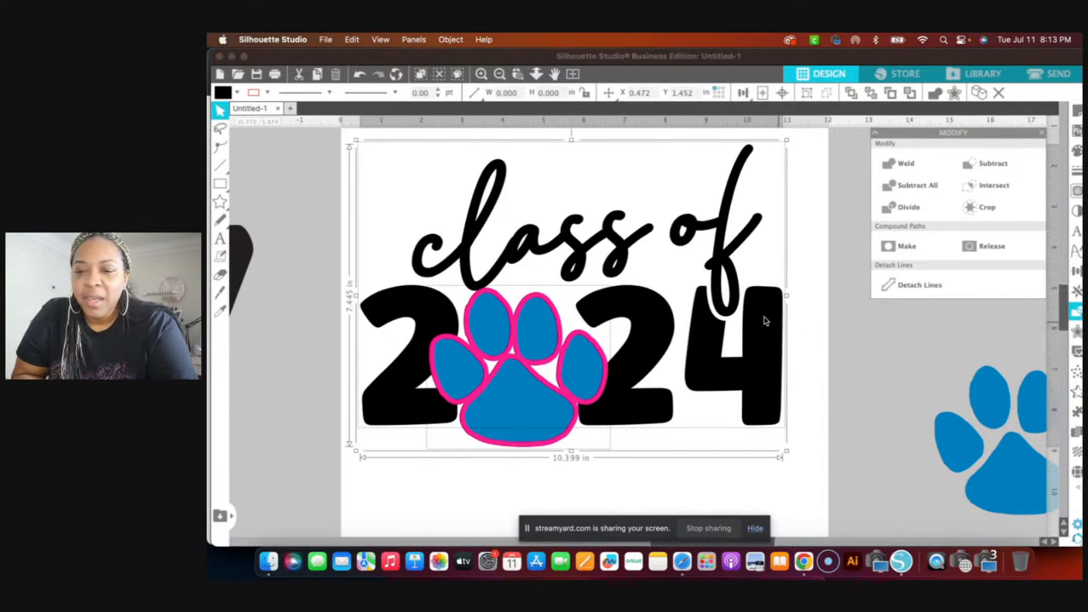
{"action": "left_click", "coordinate": [993, 167]}
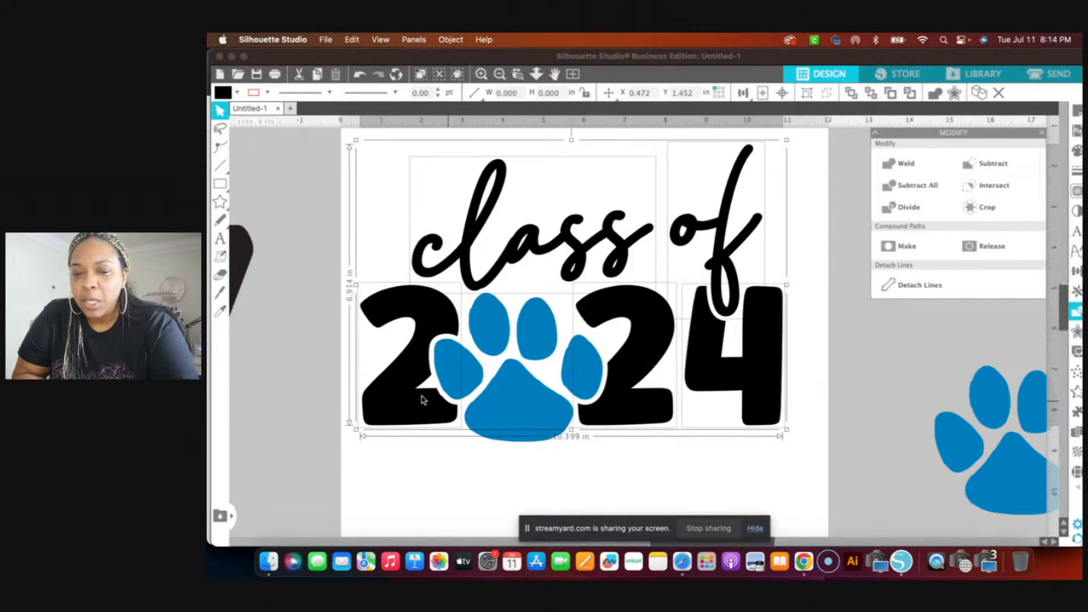
Group the cut lettering pieces and make the group a compound path.
{"action": "right_click", "coordinate": [828, 332]}
{"action": "mouse_move", "coordinate": [870, 531]}
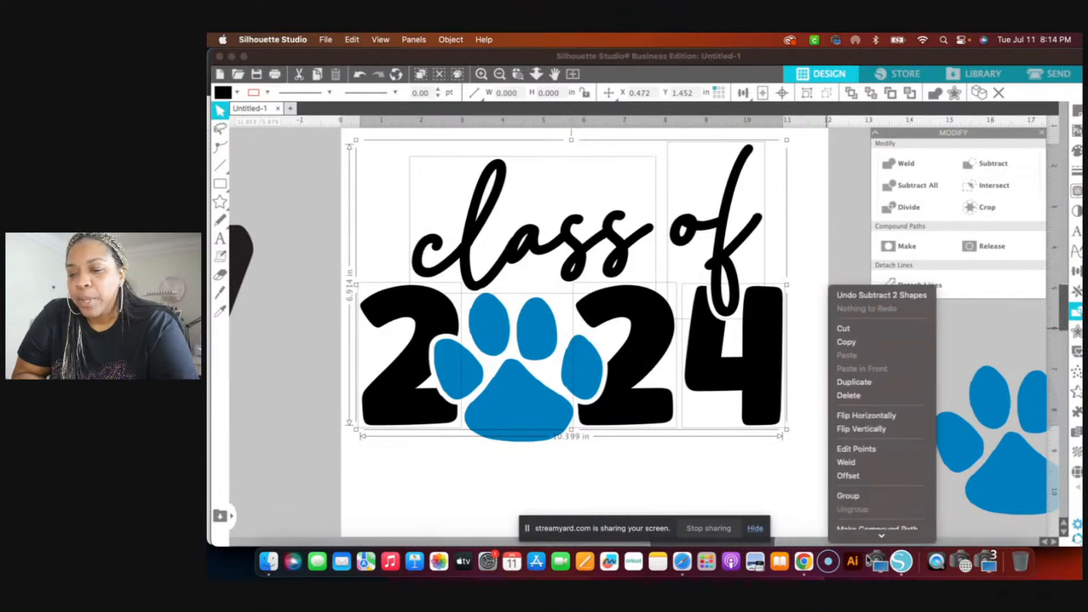
{"action": "left_click", "coordinate": [895, 474]}
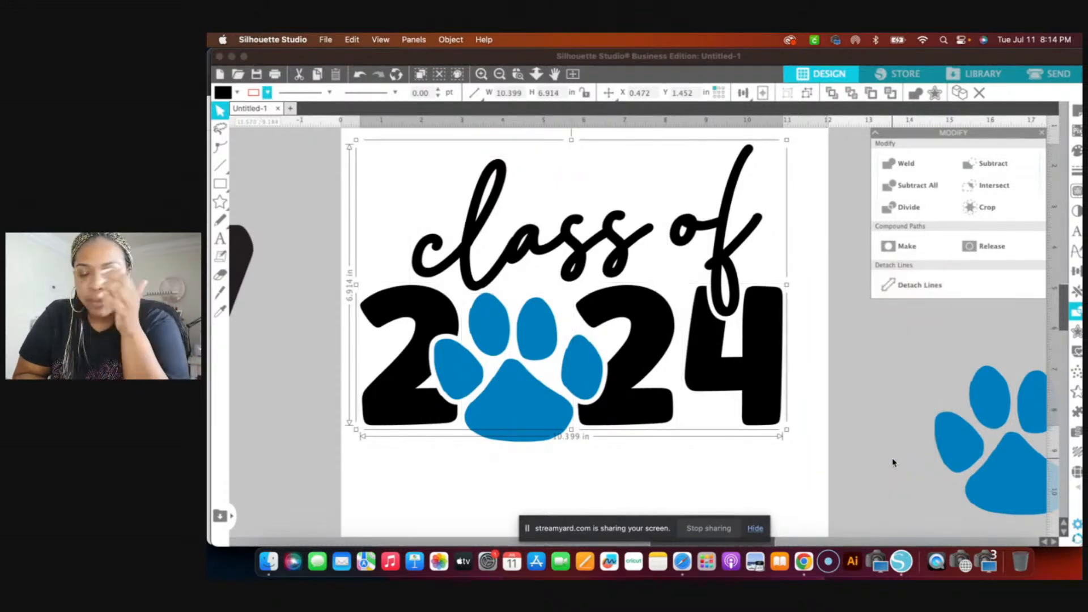
{"action": "right_click", "coordinate": [892, 462]}
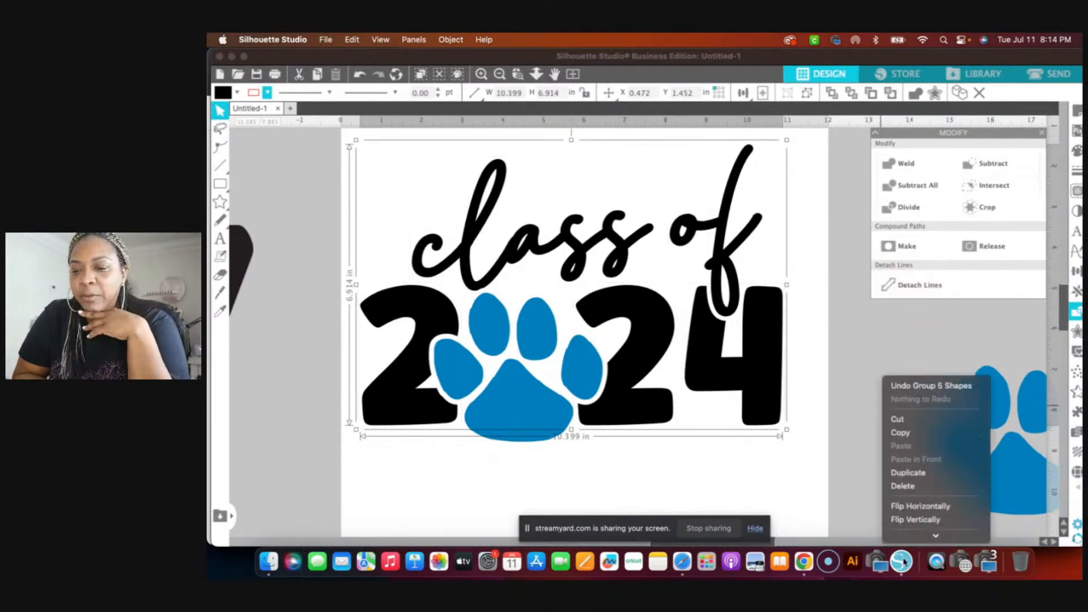
{"action": "left_click", "coordinate": [916, 526]}
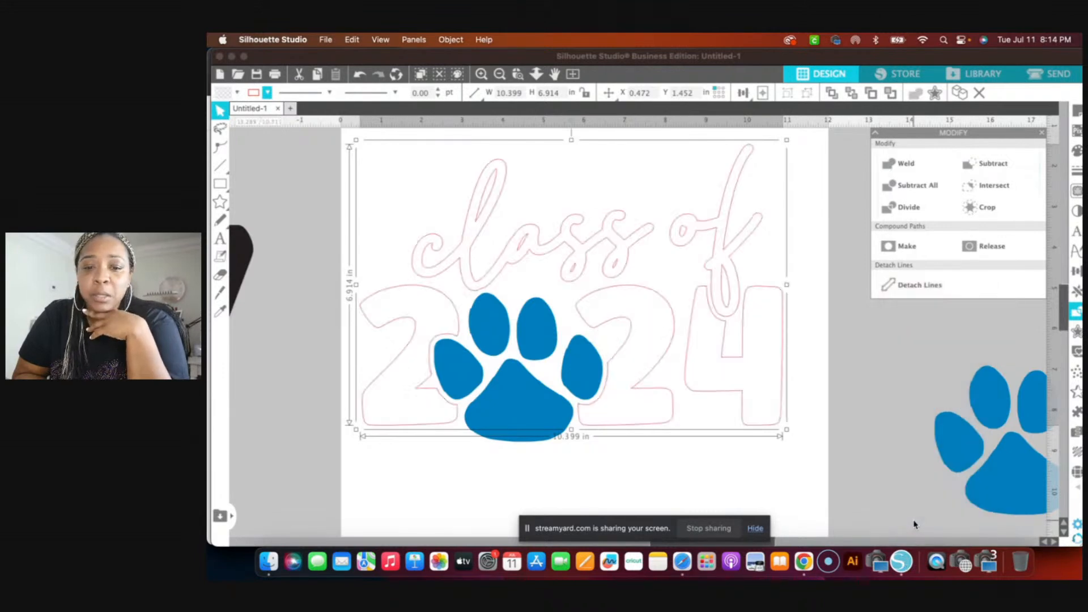
Refill the cut lettering with black and make its outline colour transparent again.
{"action": "left_click", "coordinate": [237, 93]}
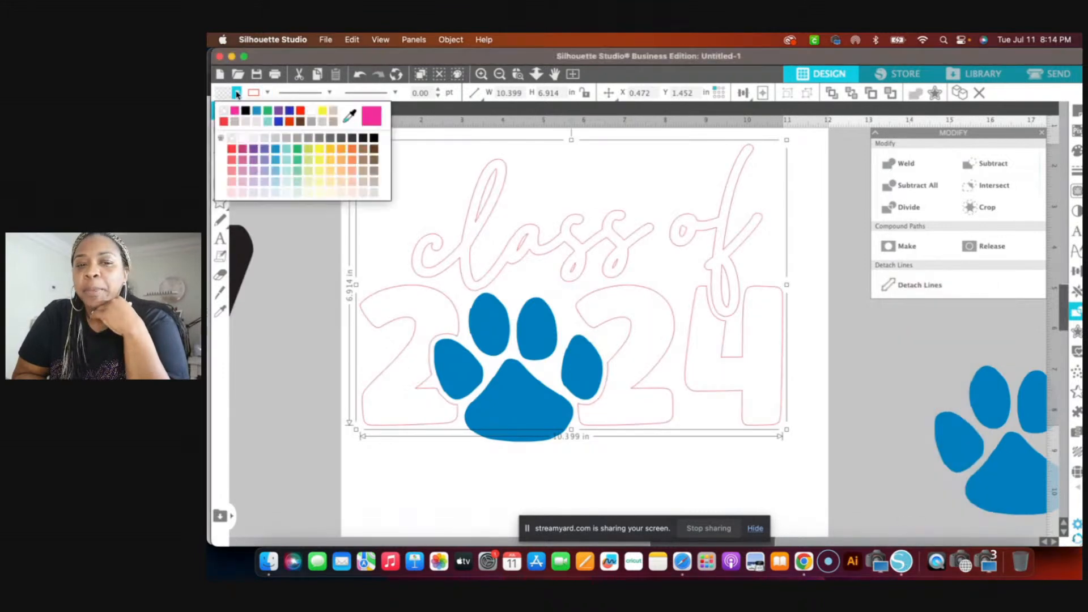
{"action": "left_click", "coordinate": [244, 111]}
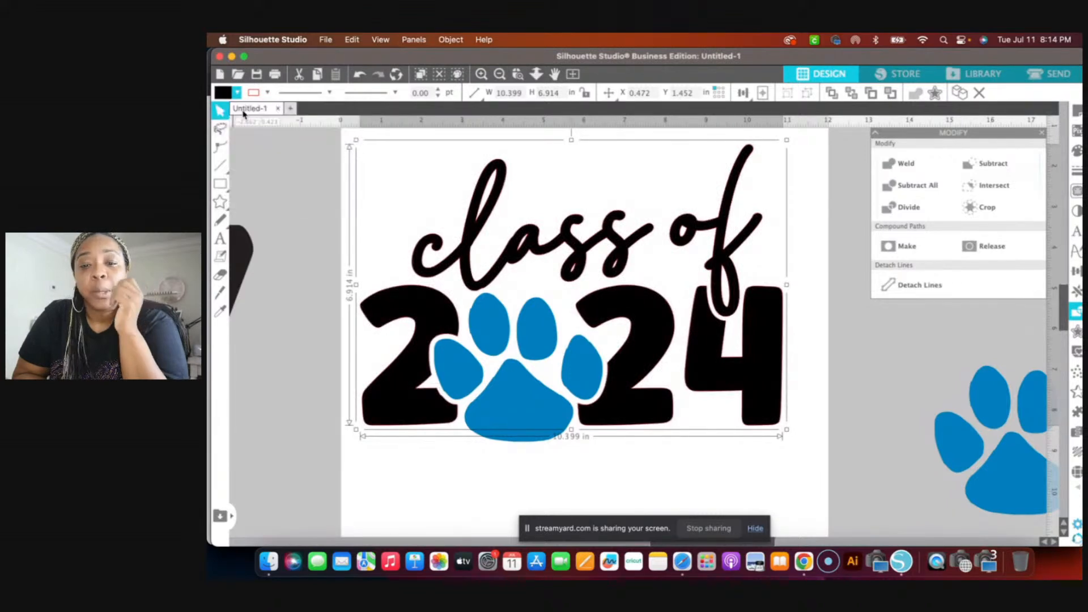
{"action": "left_click", "coordinate": [267, 94]}
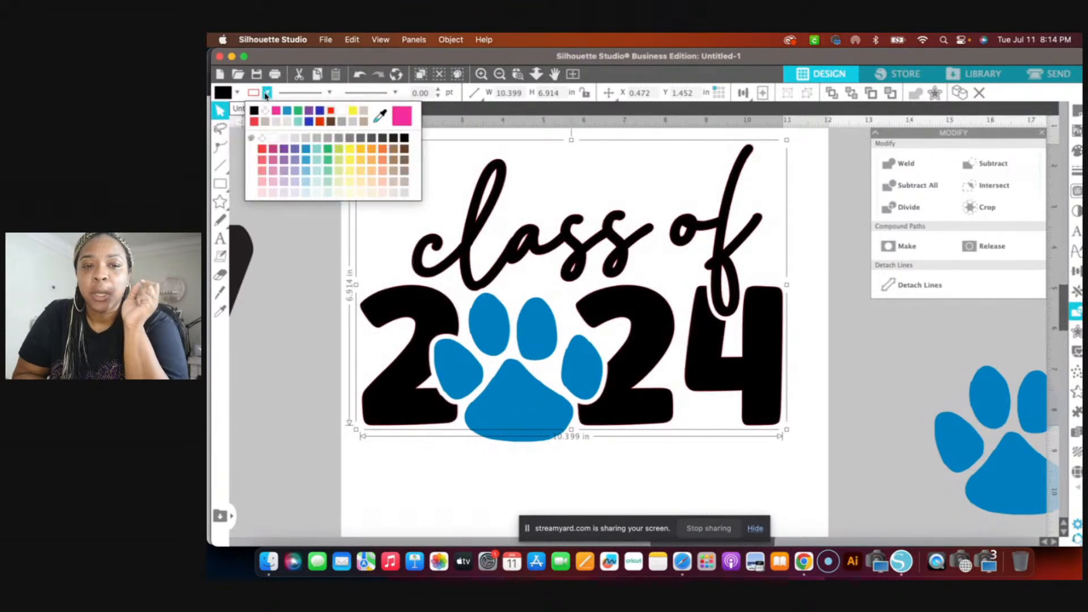
{"action": "left_click", "coordinate": [884, 358]}
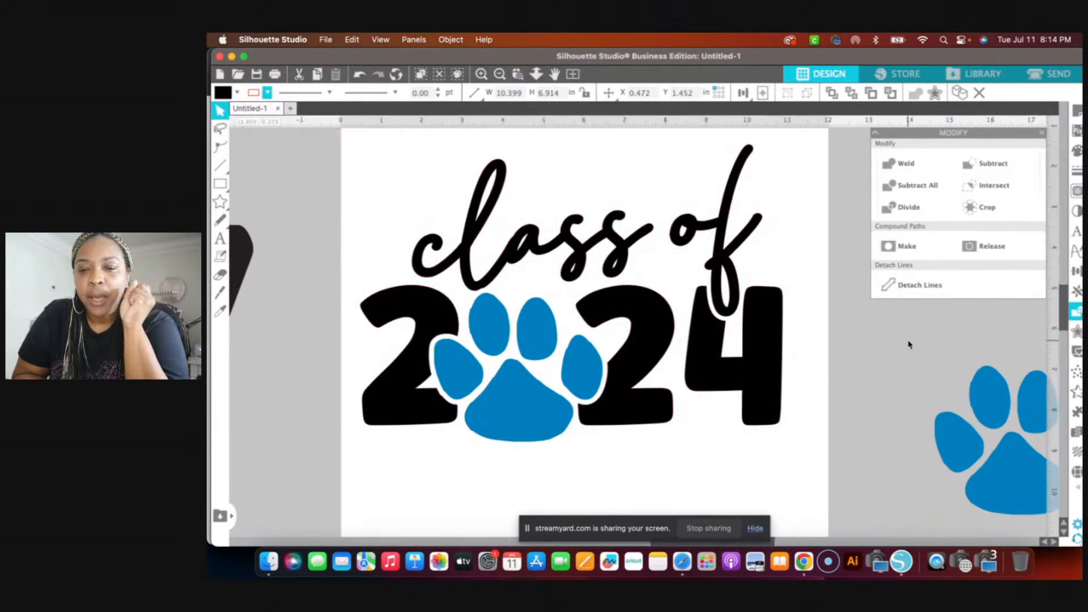
Apply the radial rhinestone fill to the paw print between the 2s and set the rhinestone spacing to 0.015 in.
{"action": "left_click", "coordinate": [461, 370]}
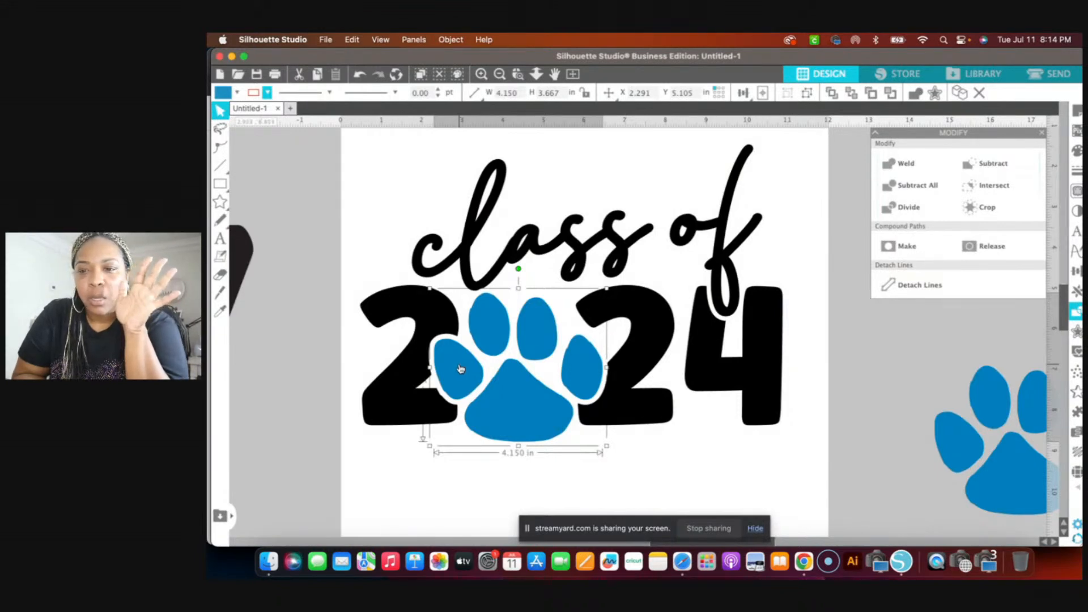
{"action": "left_click", "coordinate": [1077, 473]}
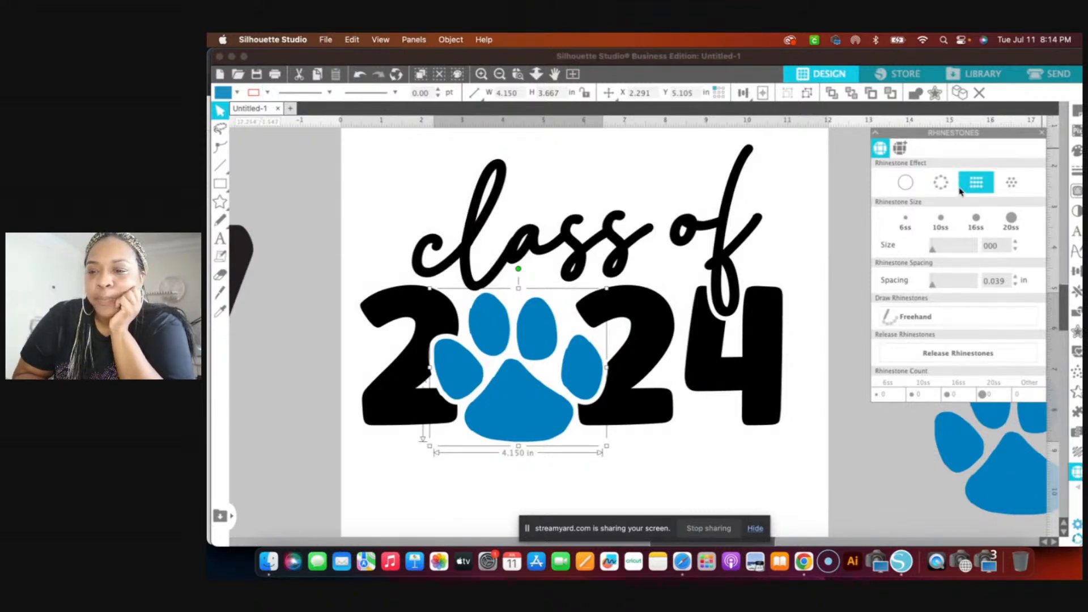
{"action": "left_click", "coordinate": [1010, 183]}
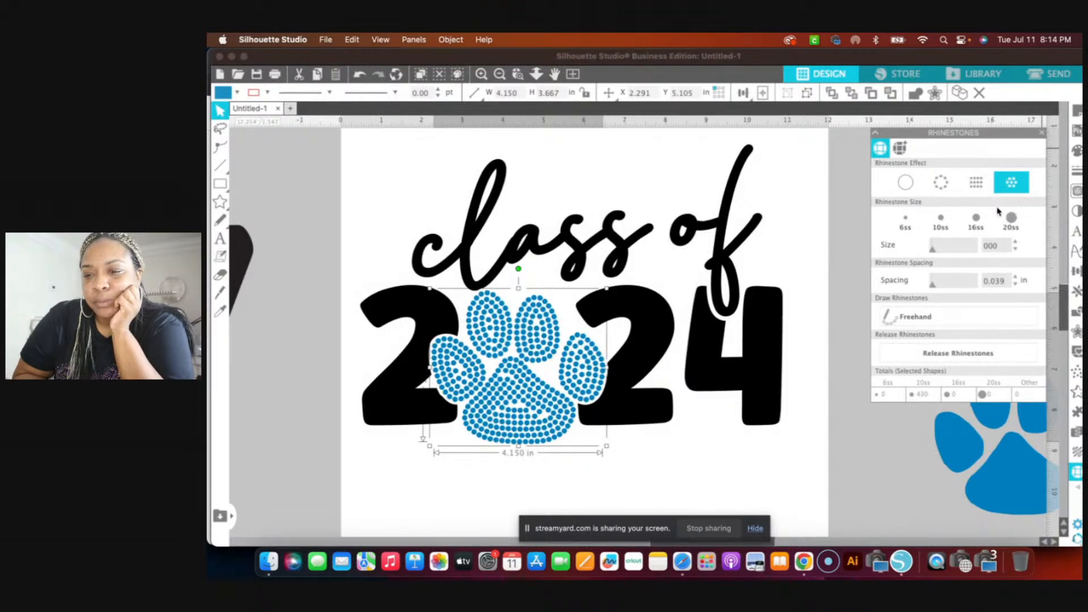
{"action": "double_click", "coordinate": [991, 281]}
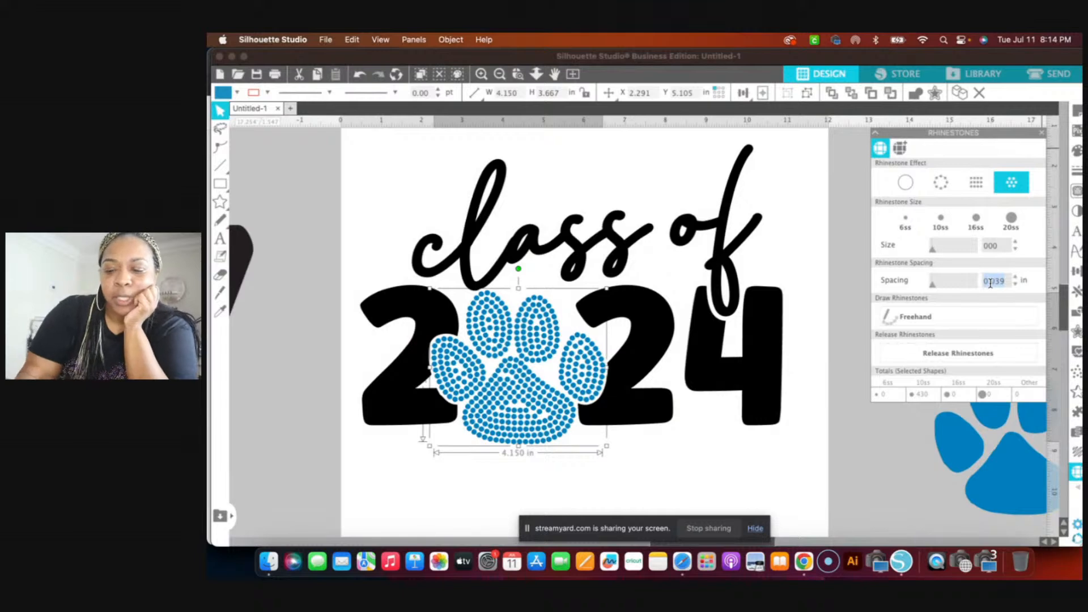
{"action": "type", "text": ".15"}
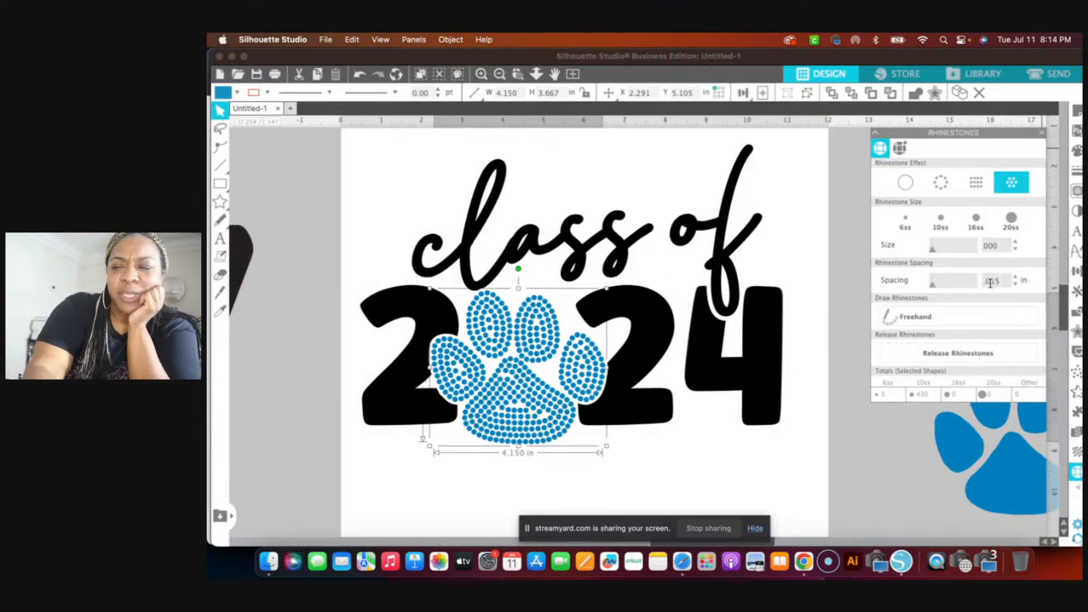
{"action": "key", "text": "Return"}
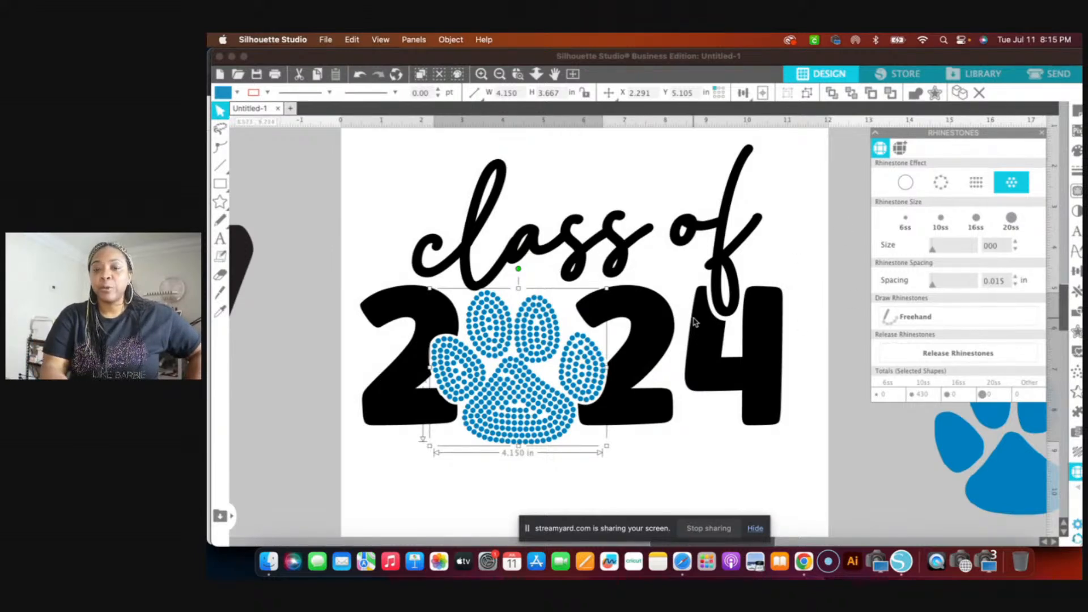
Try the Linear Fill on the paw print, switch it to the Edge rhinestone effect, and release the rhinestones.
{"action": "left_click", "coordinate": [984, 182]}
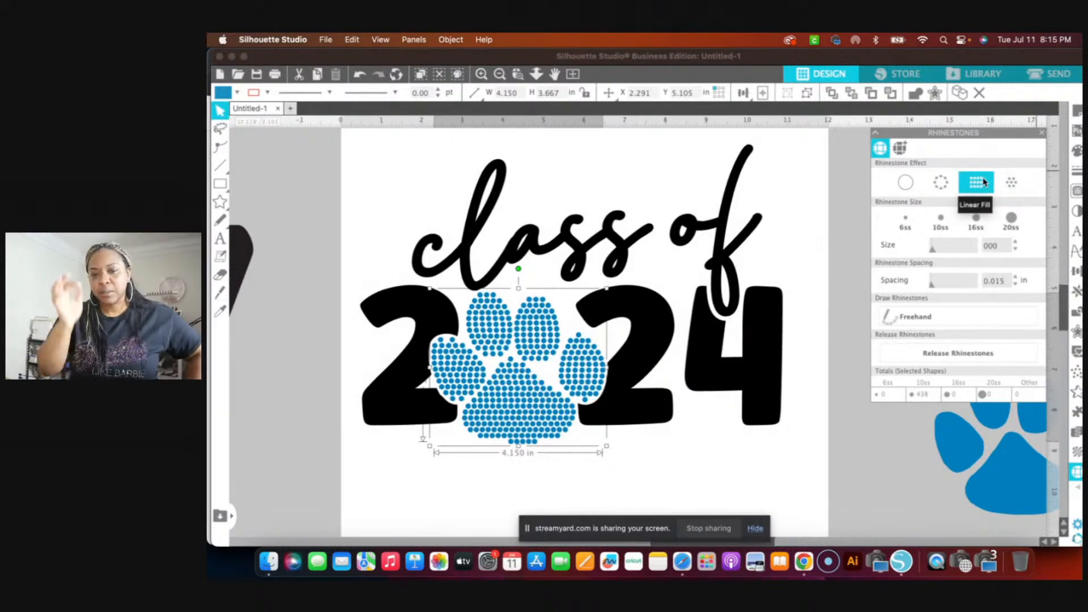
{"action": "left_click", "coordinate": [943, 183]}
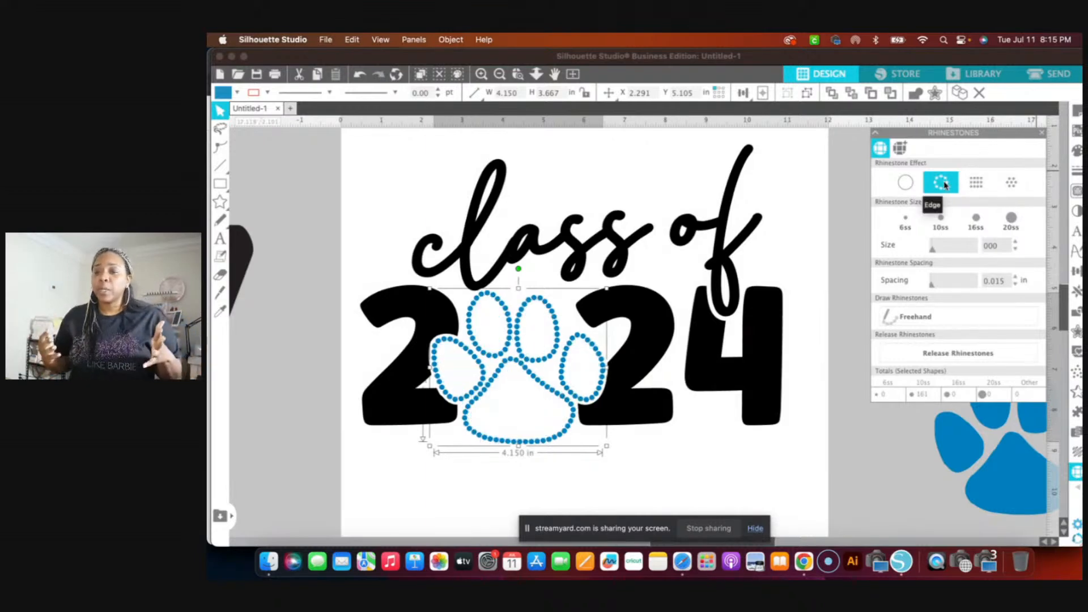
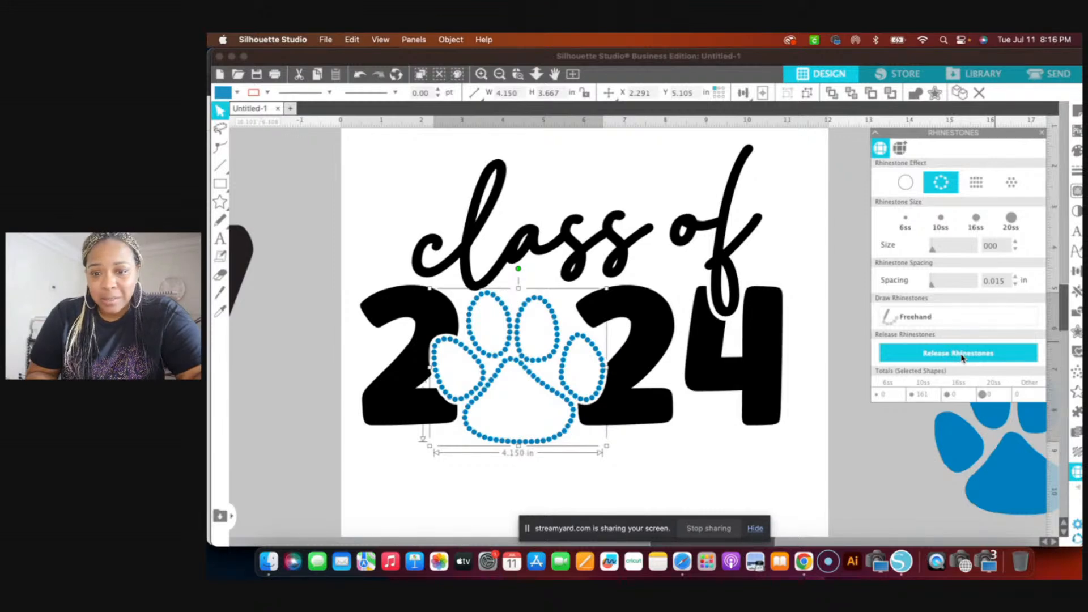
{"action": "left_click", "coordinate": [499, 75]}
{"action": "left_click", "coordinate": [499, 75]}
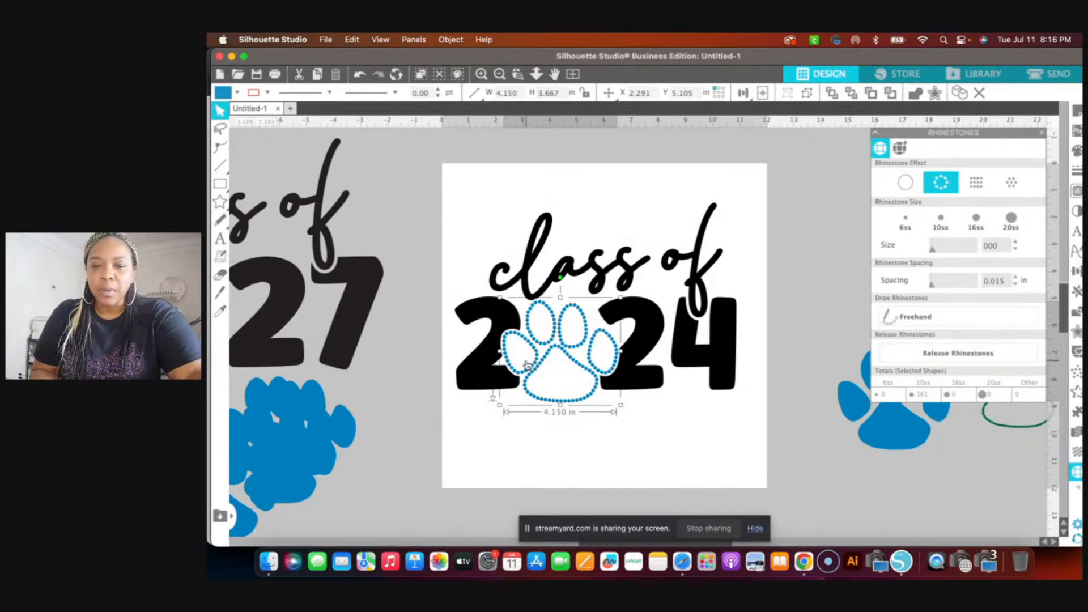
{"action": "left_click", "coordinate": [968, 360]}
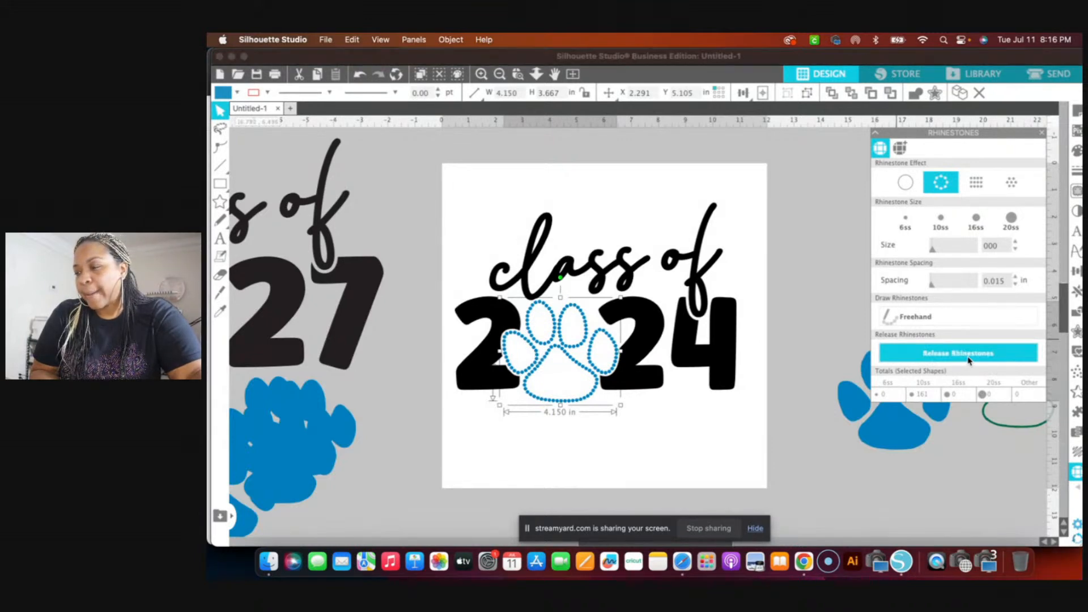
{"action": "left_click", "coordinate": [968, 354]}
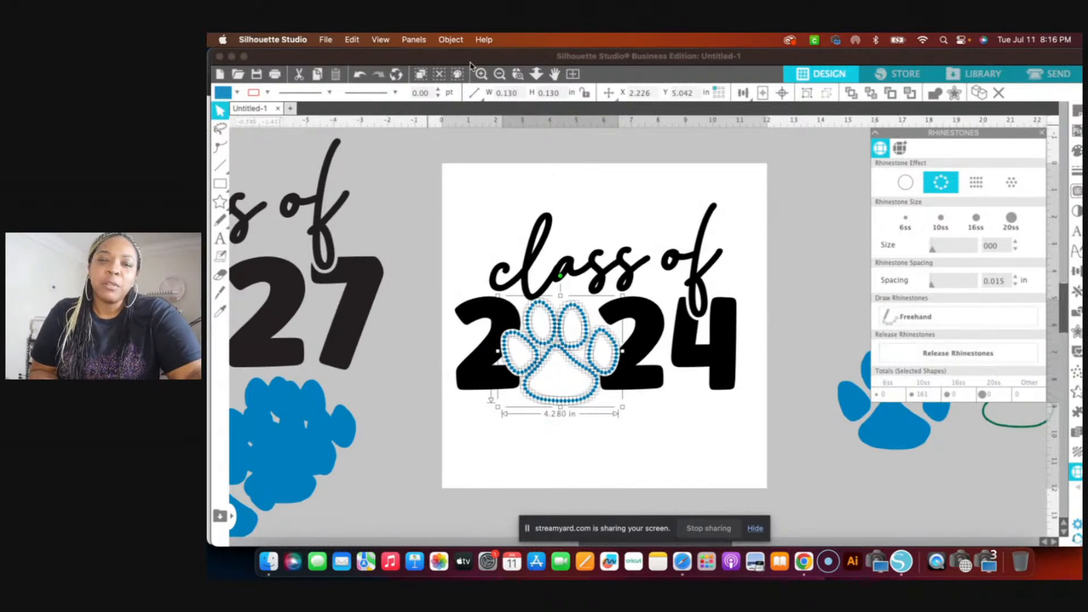
Examine the released rhinestones up close along the paw print's edges and beside the two 2s.
{"action": "left_click", "coordinate": [482, 79]}
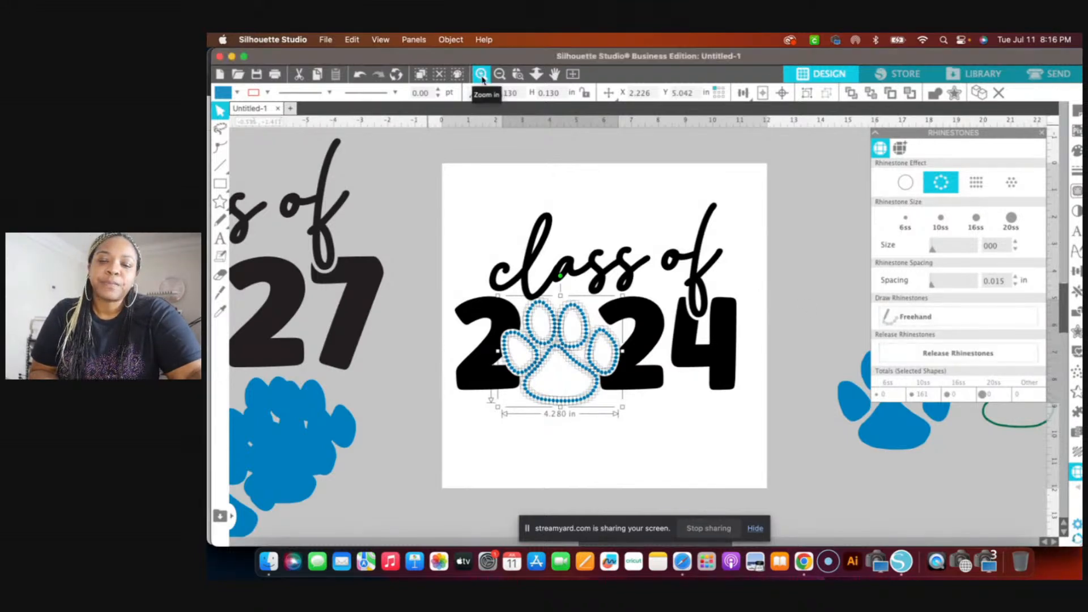
{"action": "left_click", "coordinate": [483, 78]}
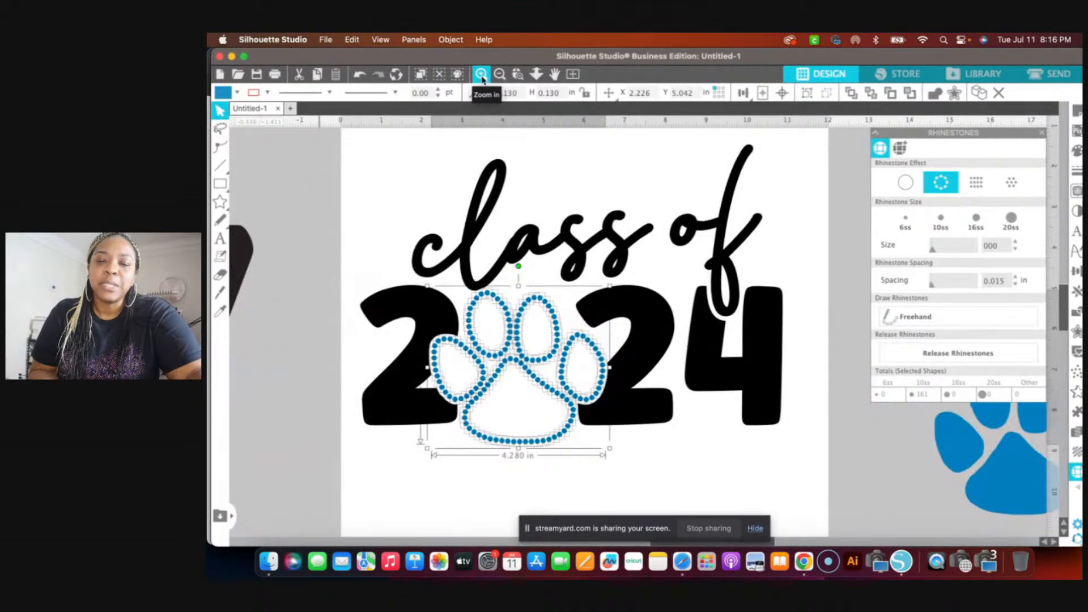
{"action": "left_click", "coordinate": [482, 78]}
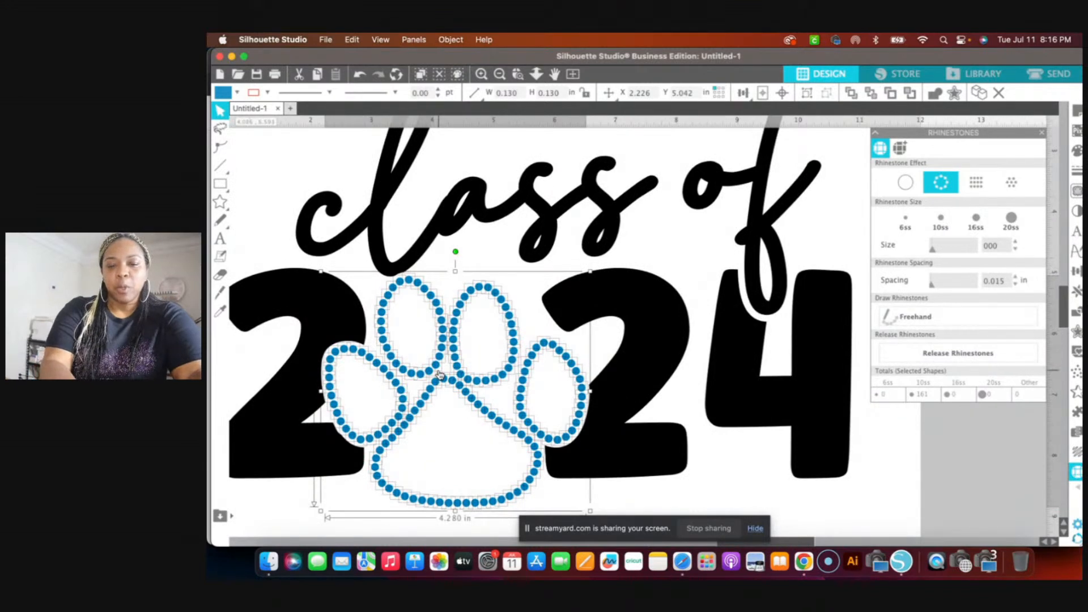
{"action": "scroll", "coordinate": [440, 374], "scroll_direction": "down", "scroll_amount": 2}
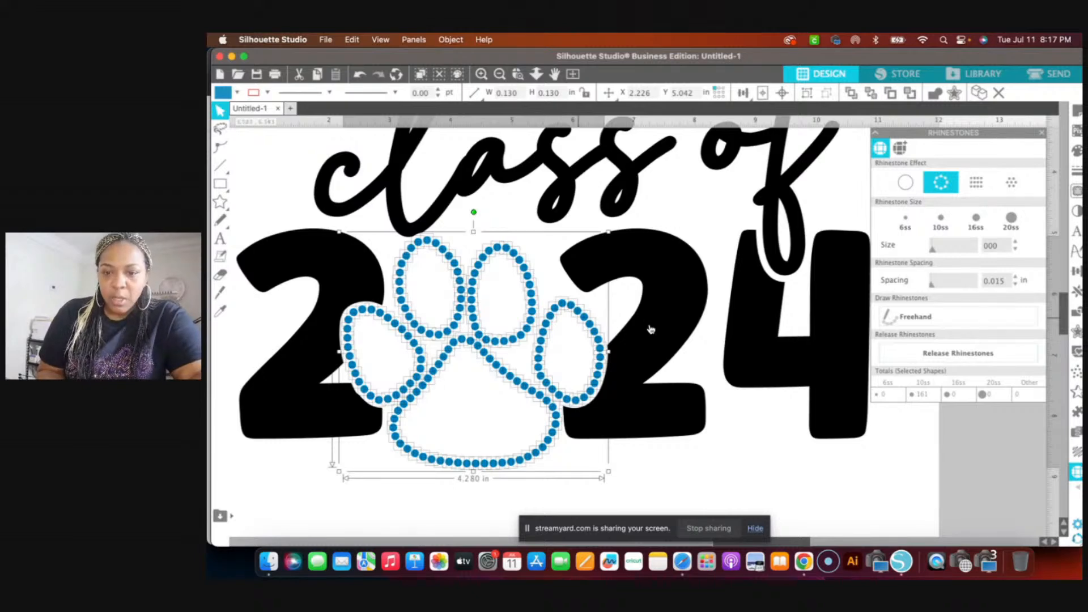
Undo the last edit and clear the selection.
{"action": "left_click", "coordinate": [712, 285]}
{"action": "right_click", "coordinate": [713, 285]}
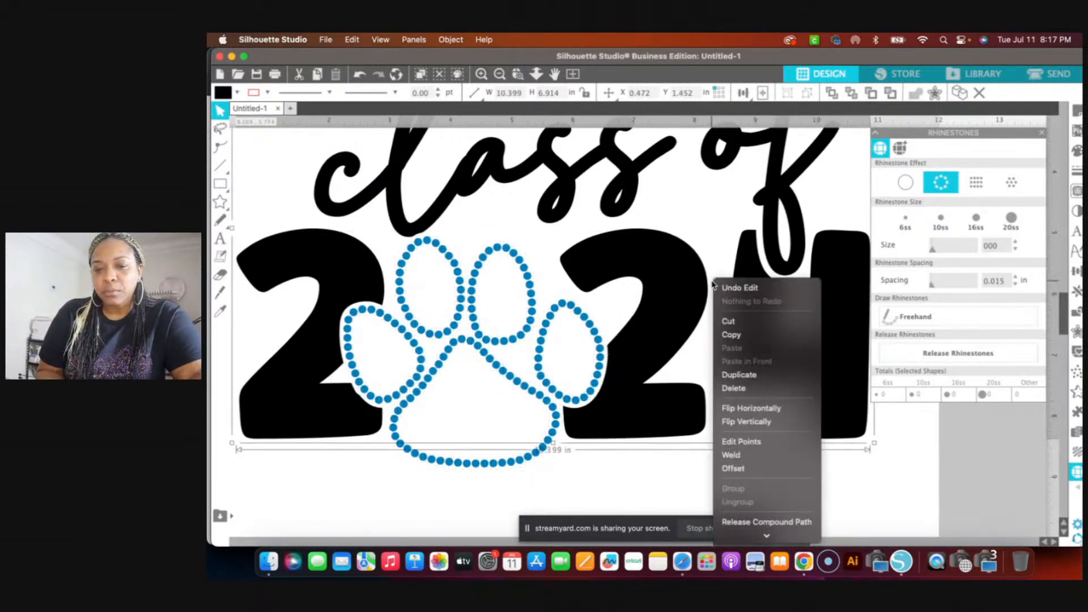
{"action": "left_click", "coordinate": [612, 483]}
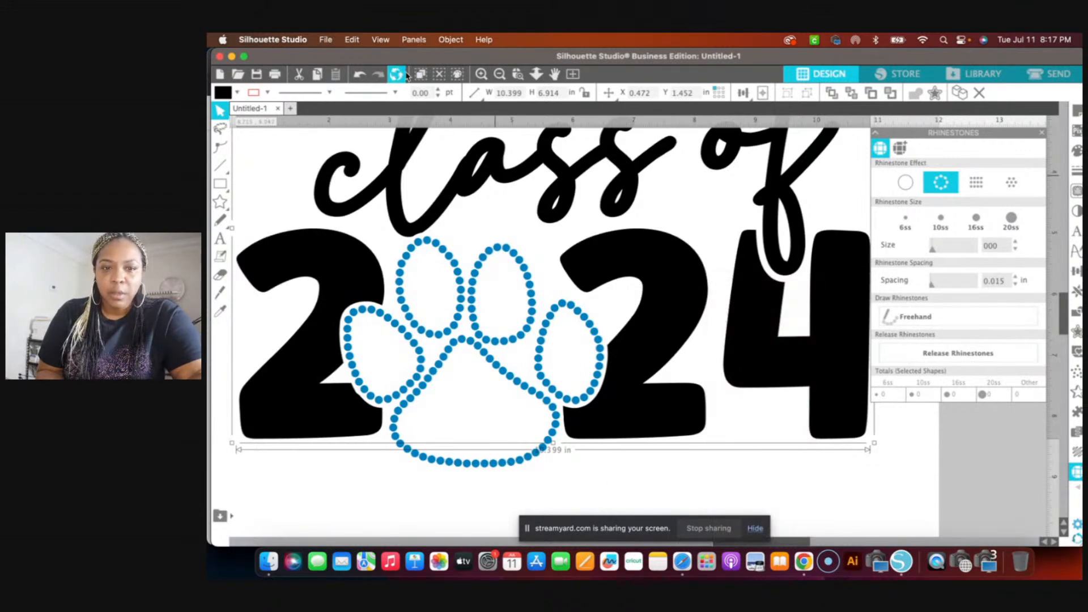
{"action": "left_click", "coordinate": [359, 76]}
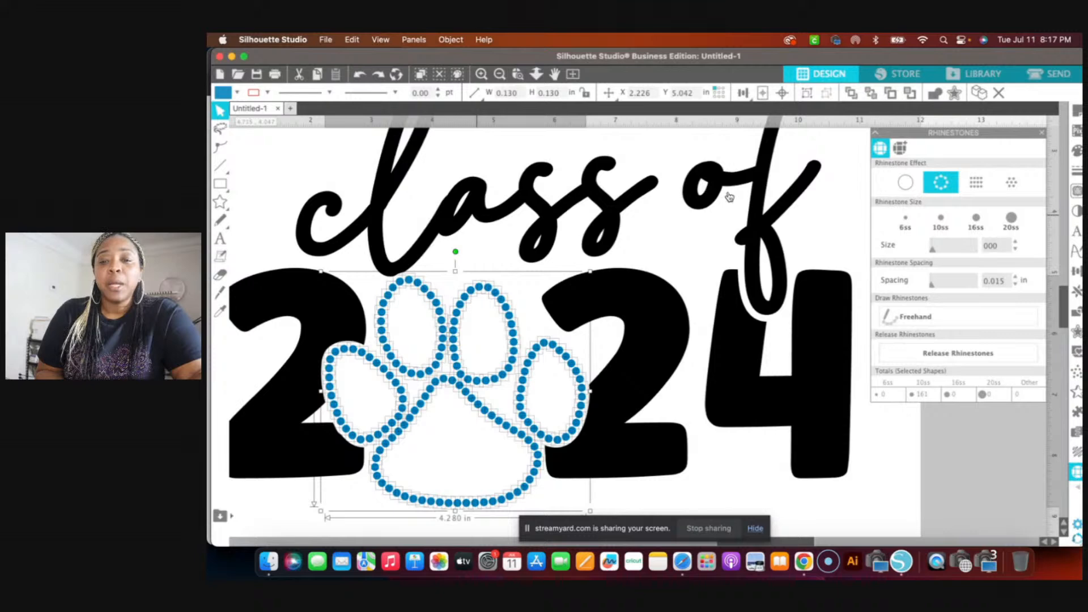
{"action": "left_click", "coordinate": [835, 216]}
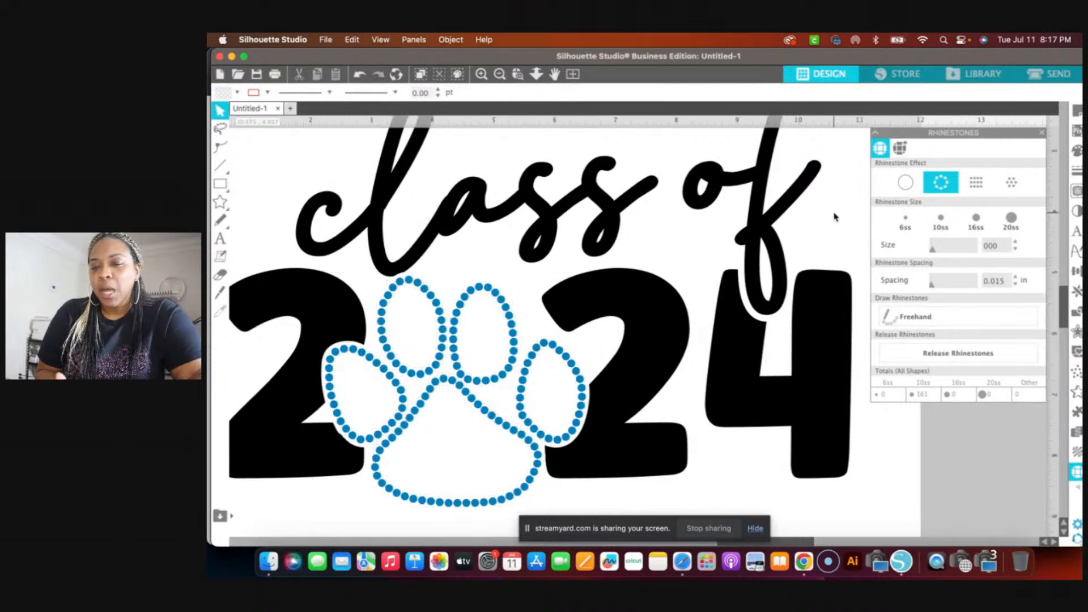
{"action": "left_click", "coordinate": [499, 74]}
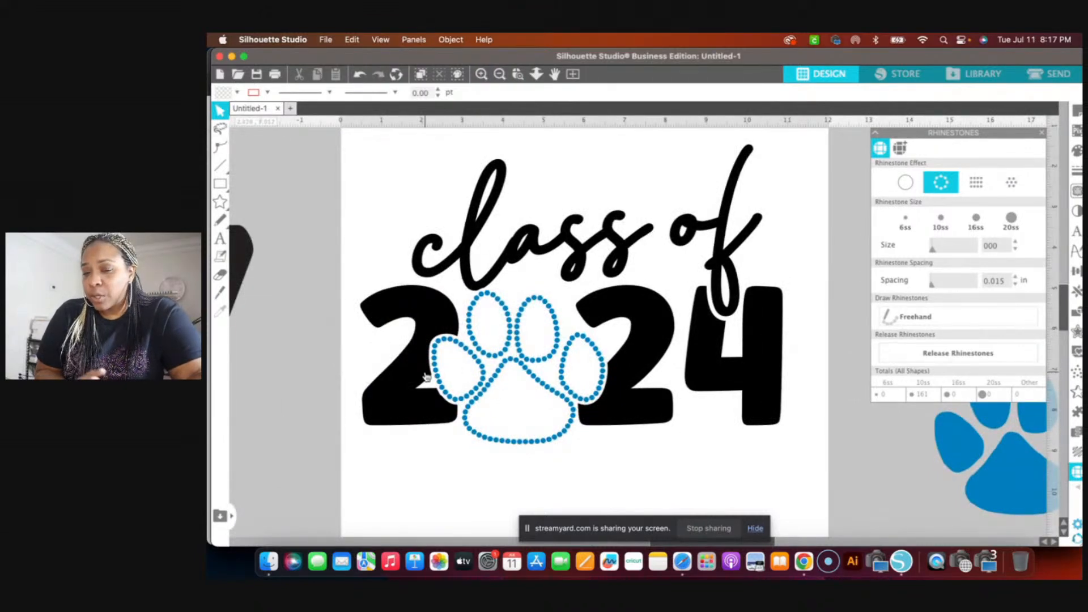
Select all the paw's rhinestones by their blue fill RGB (27,124,184), group them, and make them a compound path.
{"action": "left_click", "coordinate": [415, 39]}
{"action": "left_click", "coordinate": [426, 111]}
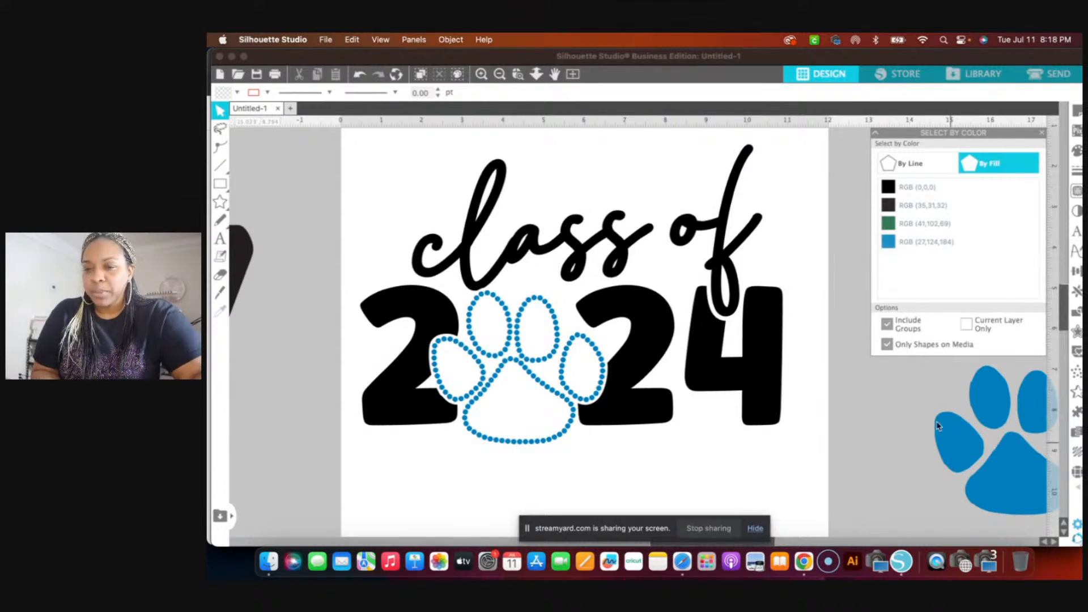
{"action": "left_click", "coordinate": [906, 245]}
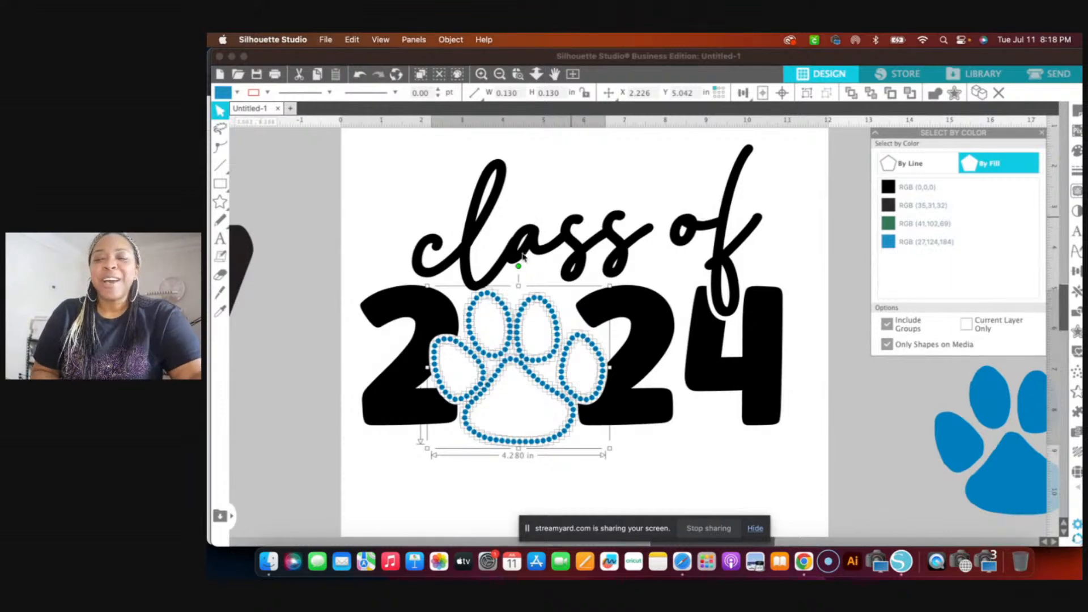
{"action": "right_click", "coordinate": [802, 238]}
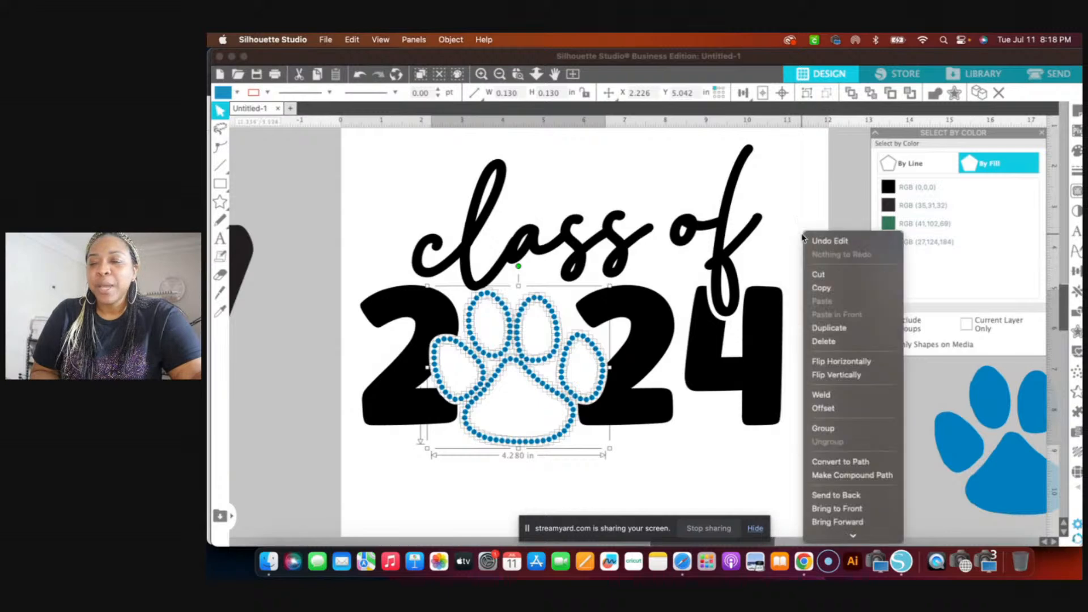
{"action": "left_click", "coordinate": [845, 429]}
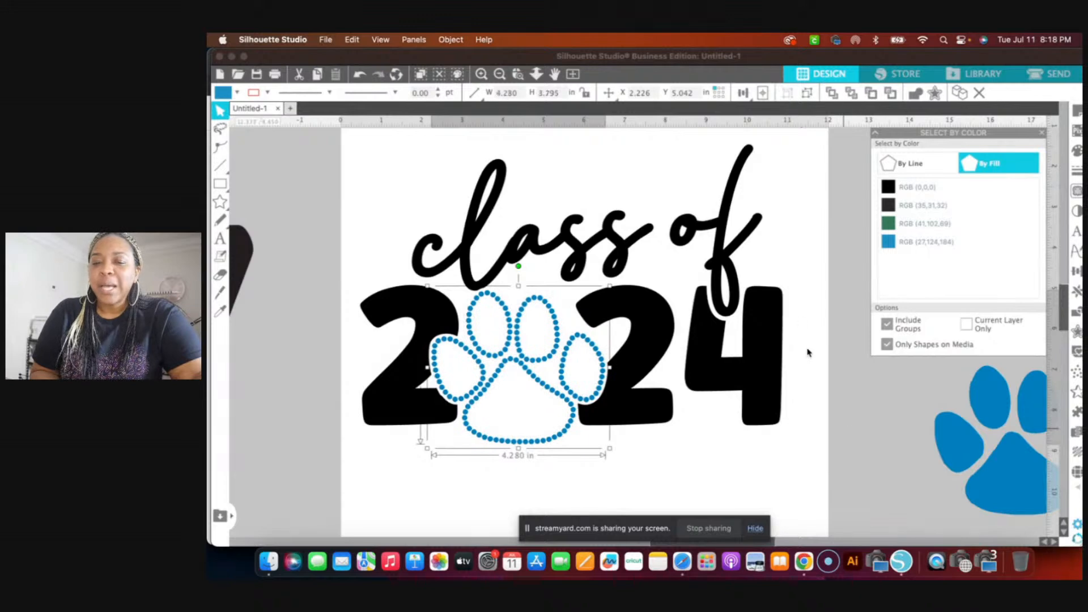
{"action": "right_click", "coordinate": [803, 243]}
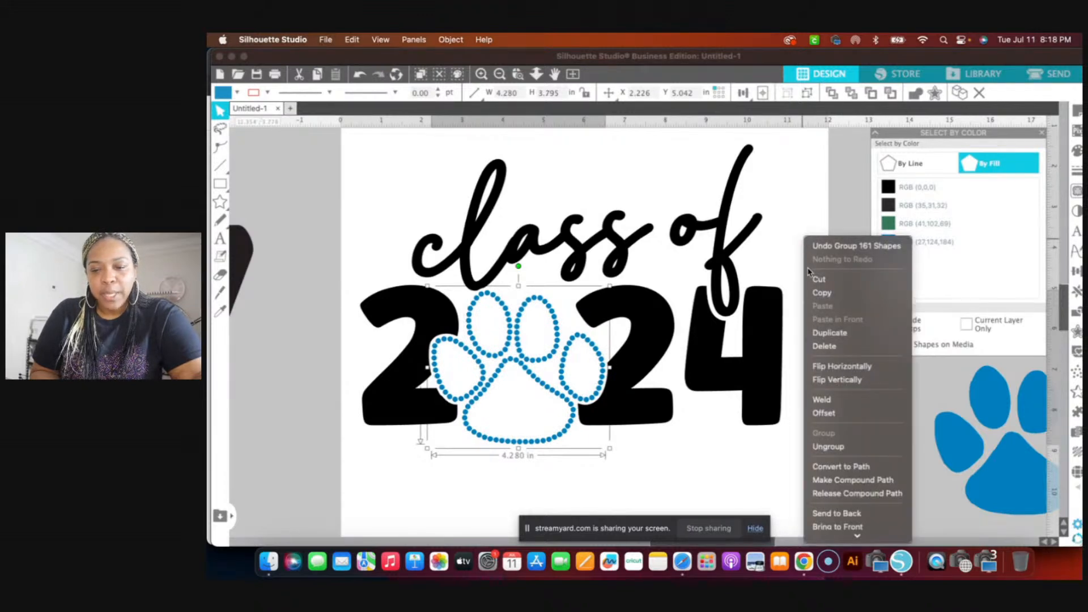
{"action": "left_click", "coordinate": [851, 480]}
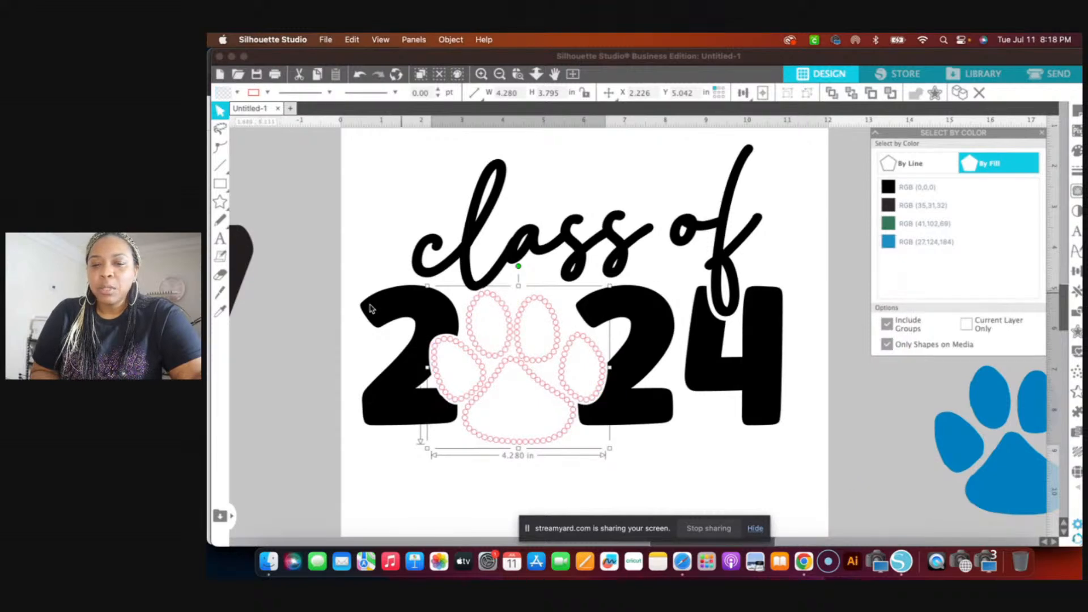
Fill the rhinestone paw with blue and set its line color to none.
{"action": "left_click", "coordinate": [238, 93]}
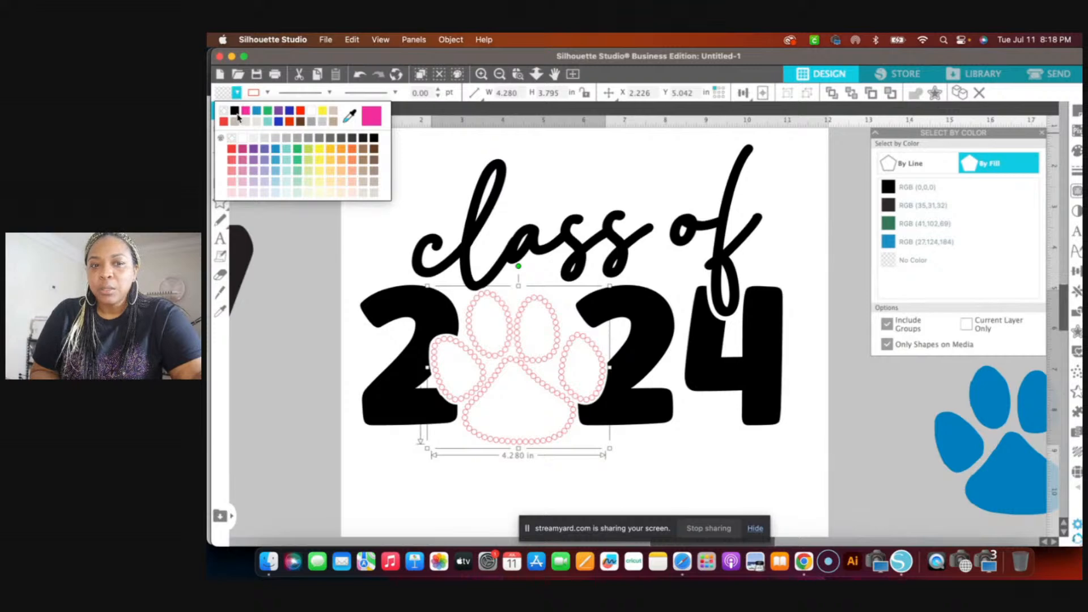
{"action": "left_click", "coordinate": [258, 111]}
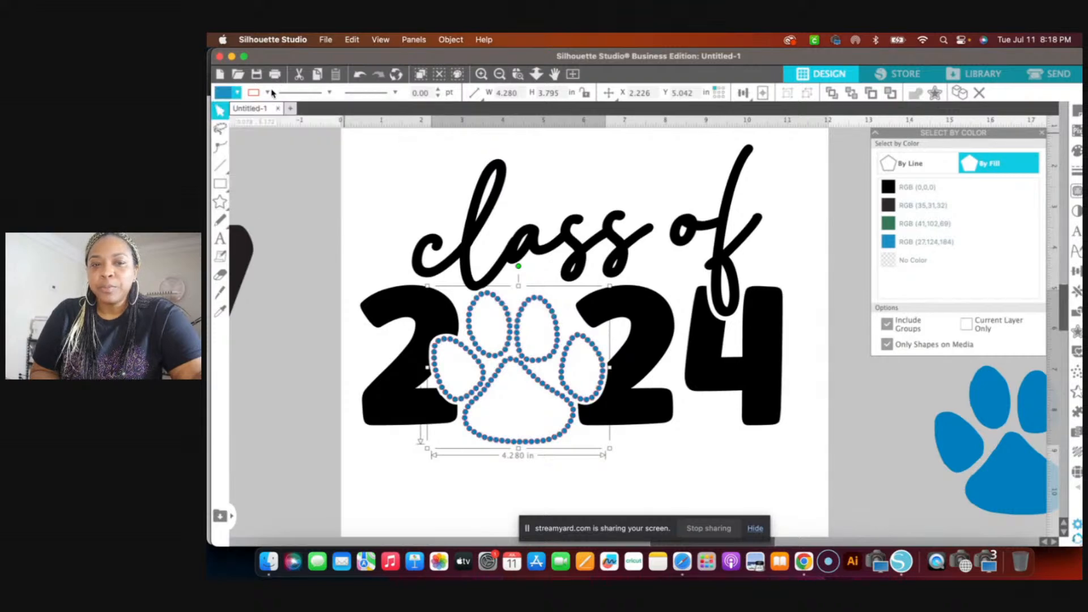
{"action": "left_click", "coordinate": [267, 93]}
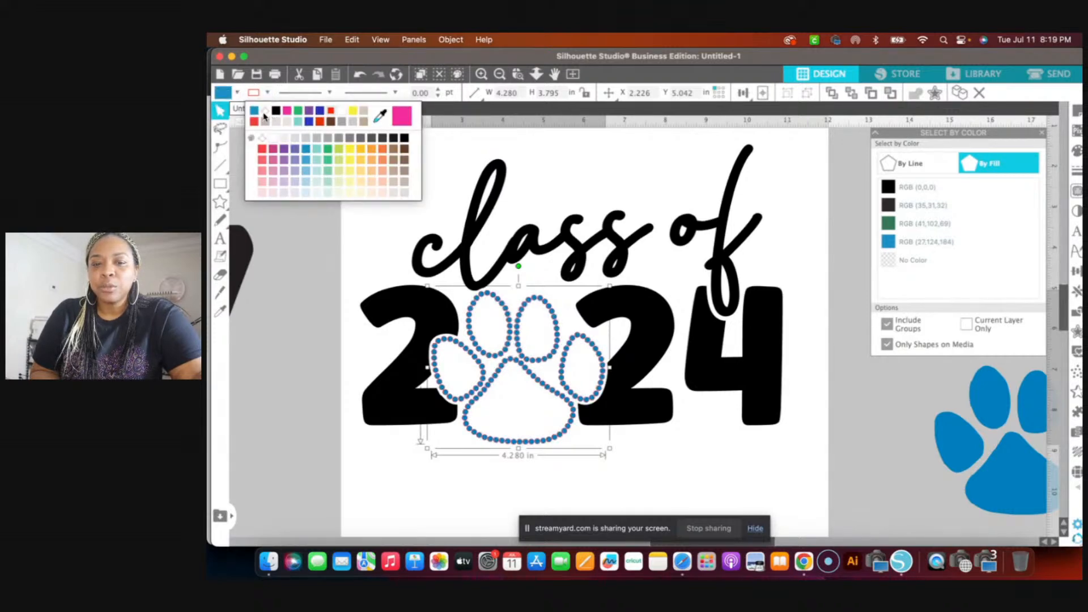
{"action": "left_click", "coordinate": [264, 116]}
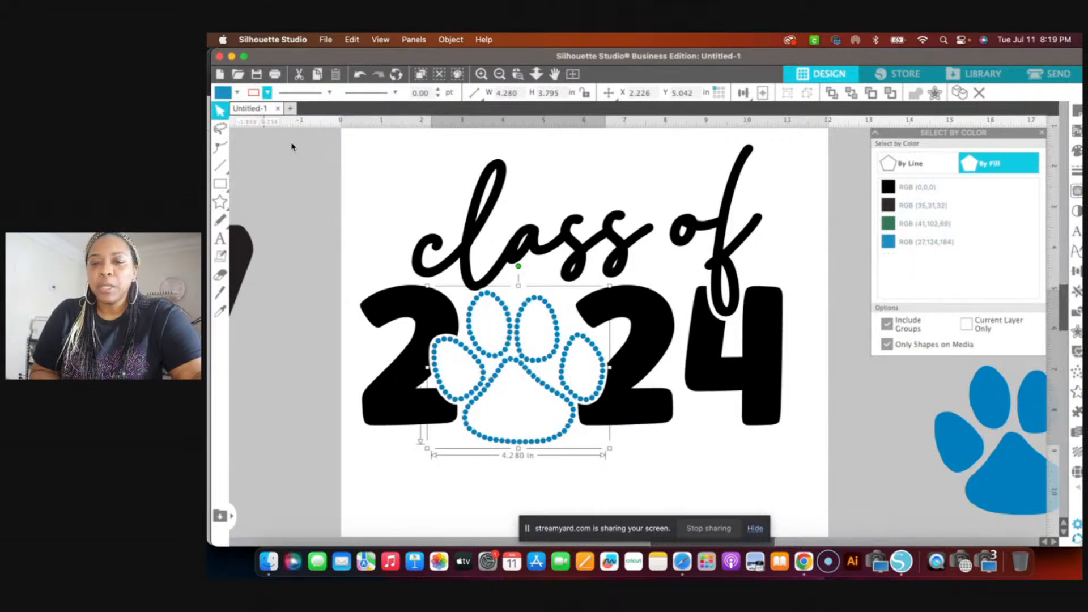
{"action": "left_click", "coordinate": [501, 75]}
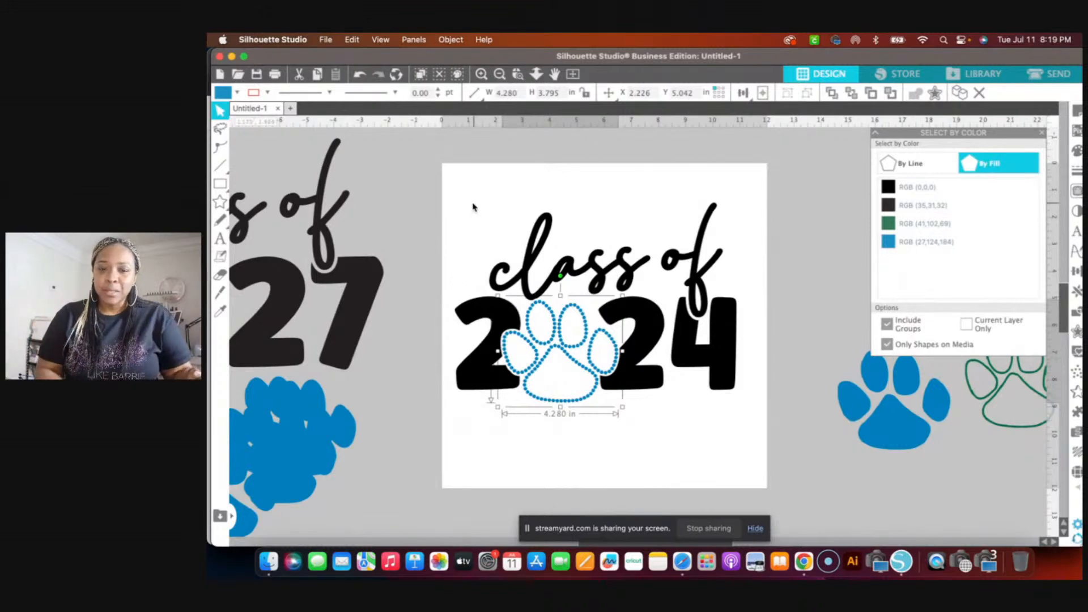
{"action": "left_click_drag", "start_coordinate": [448, 197], "coordinate": [573, 391]}
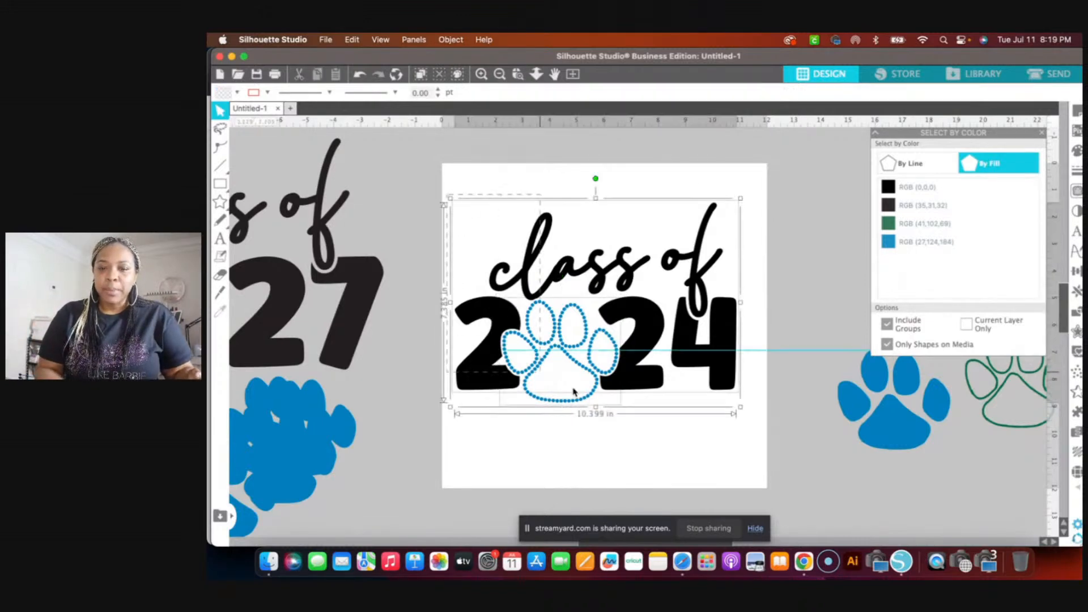
{"action": "left_click", "coordinate": [613, 457]}
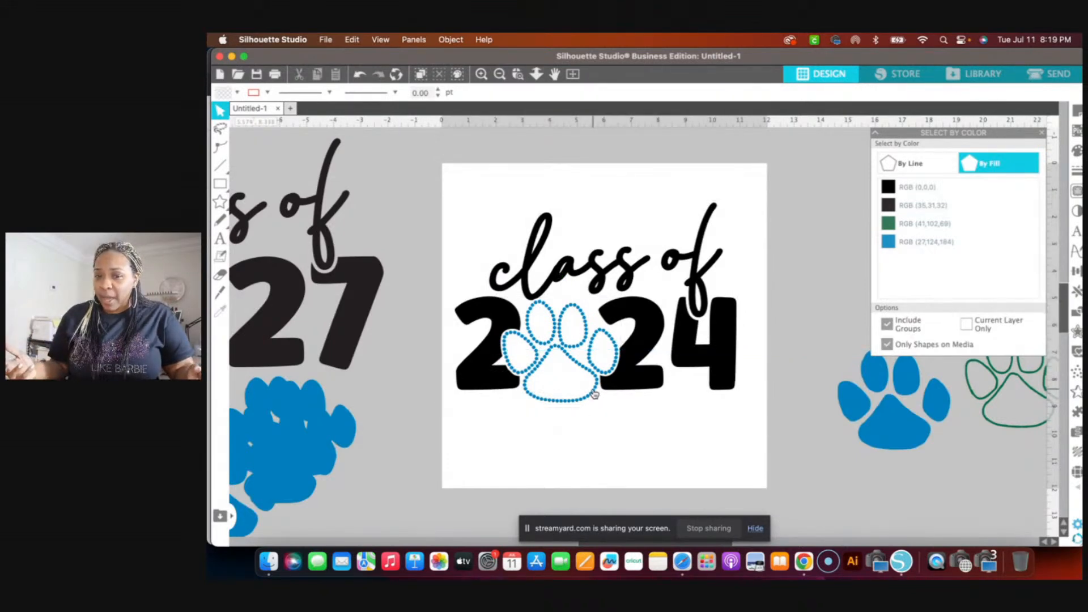
Select the rhinestone paw by its blue fill and start saving the selection to the hard drive.
{"action": "left_click", "coordinate": [905, 245]}
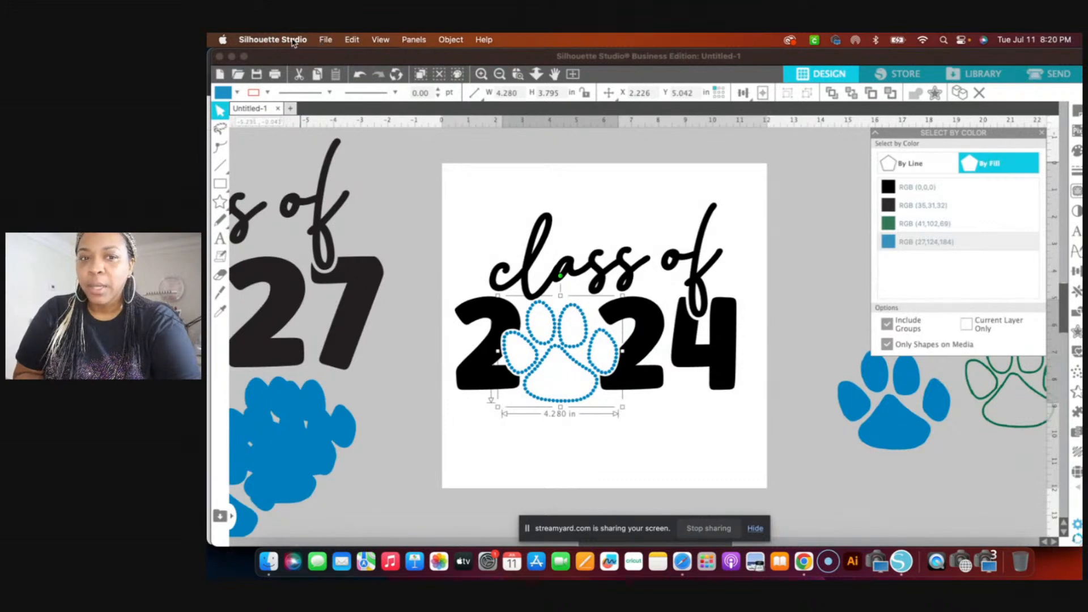
{"action": "left_click", "coordinate": [324, 41]}
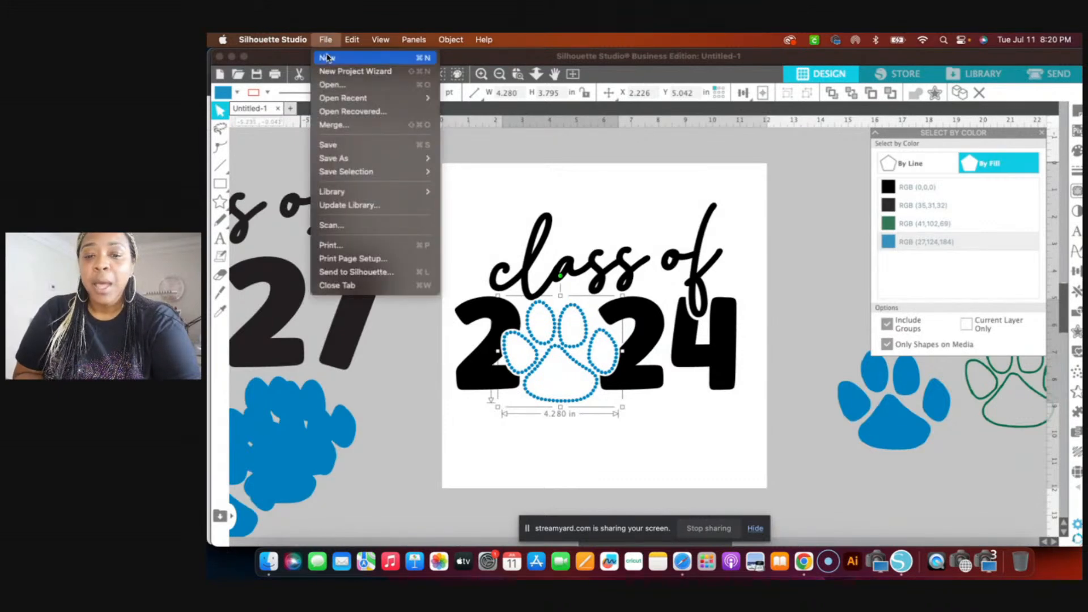
{"action": "mouse_move", "coordinate": [330, 173]}
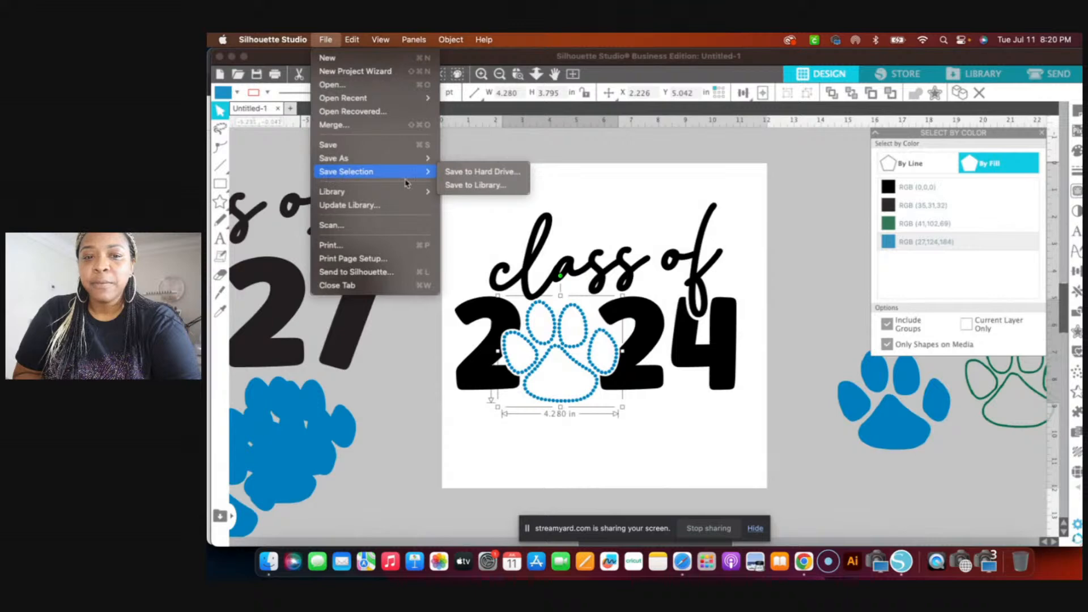
{"action": "left_click", "coordinate": [470, 174]}
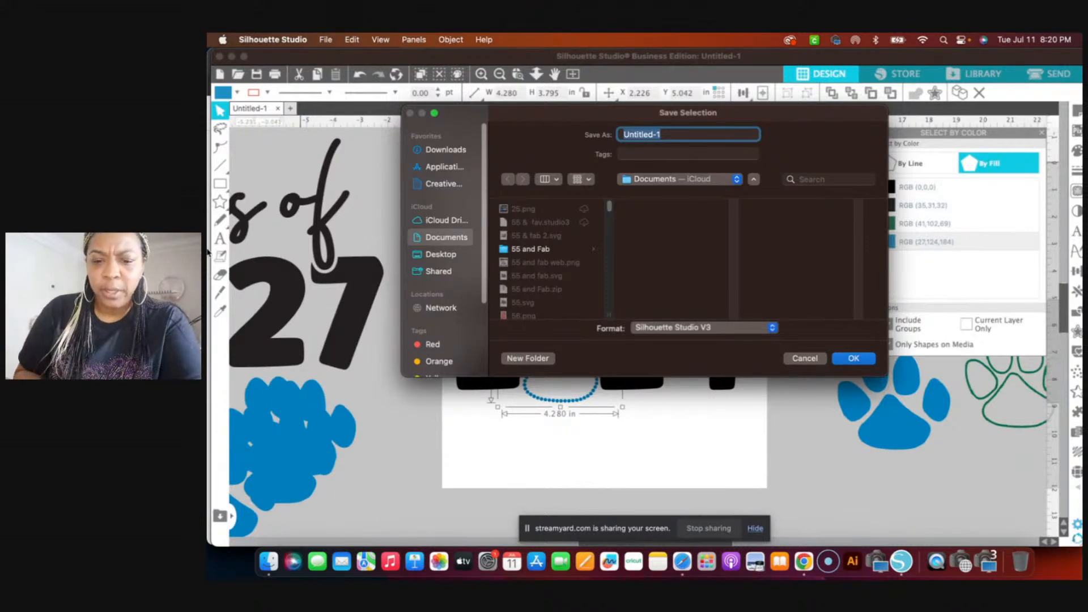
Name the saved selection "Tiger Paw Print - ss10 - 4.280W x 3.795H".
{"action": "type", "text": "Tig"}
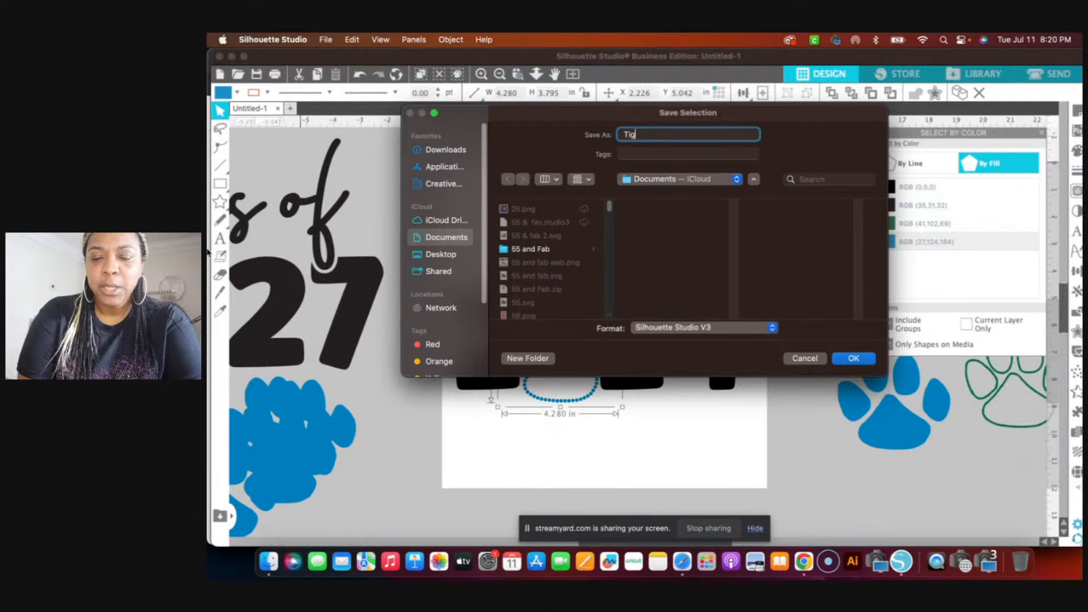
{"action": "type", "text": "er Paw "}
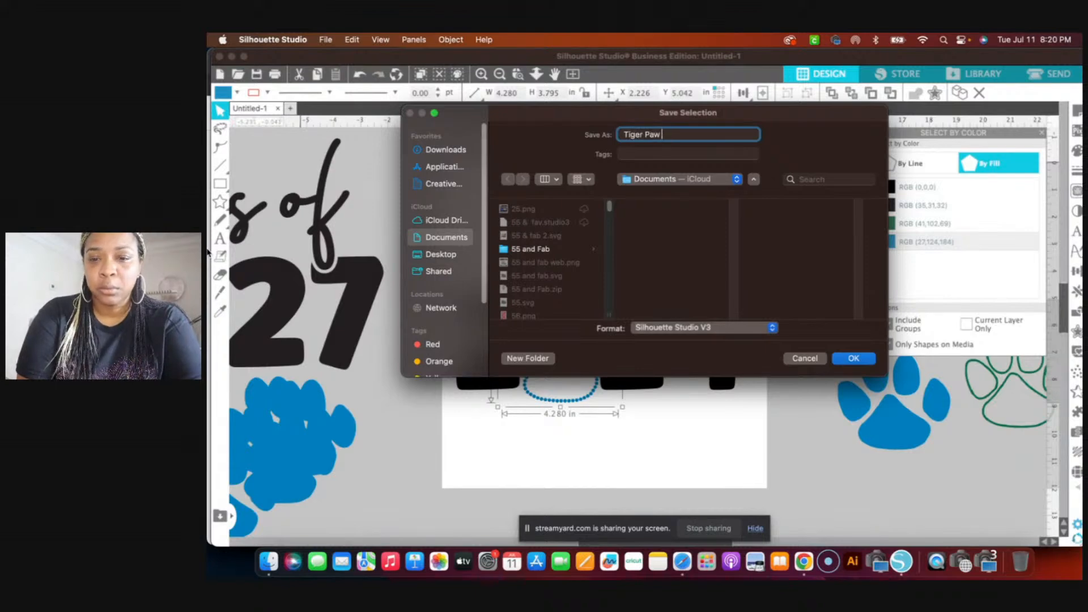
{"action": "type", "text": "Print "}
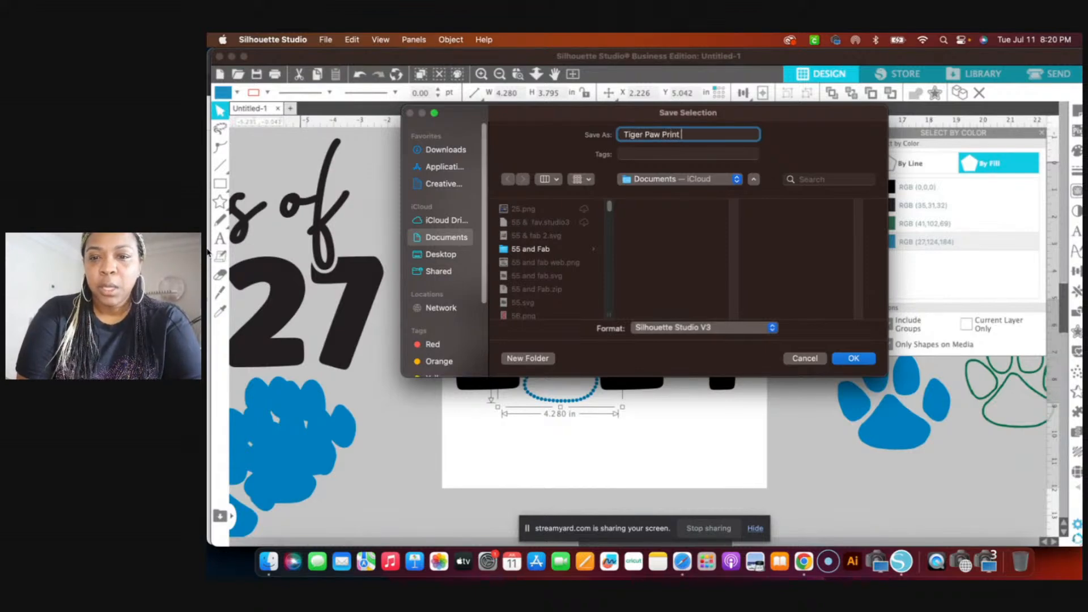
{"action": "type", "text": "- ss10"}
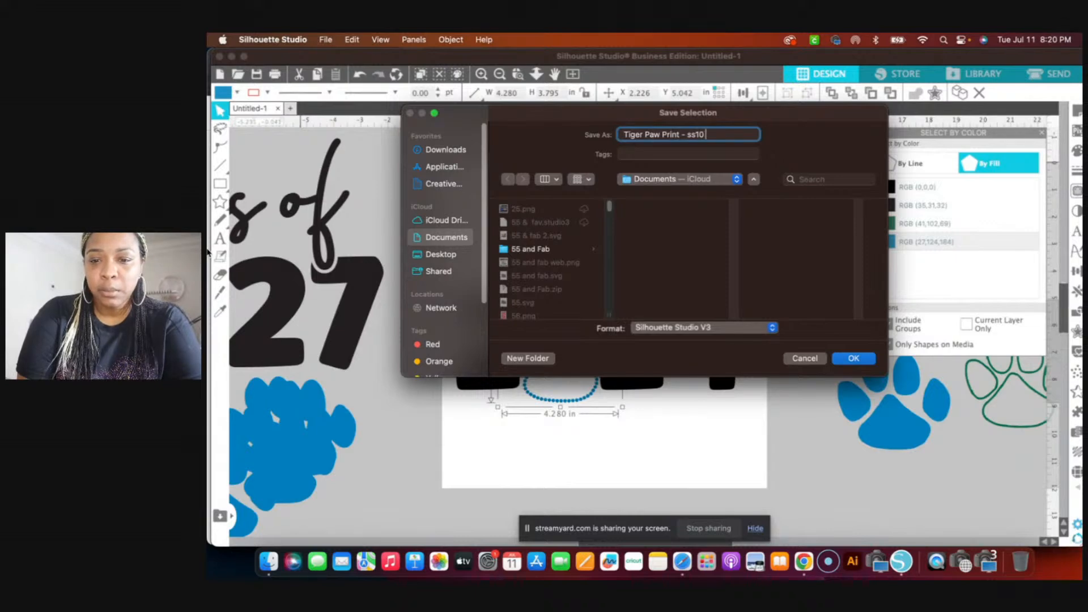
{"action": "type", "text": " - "}
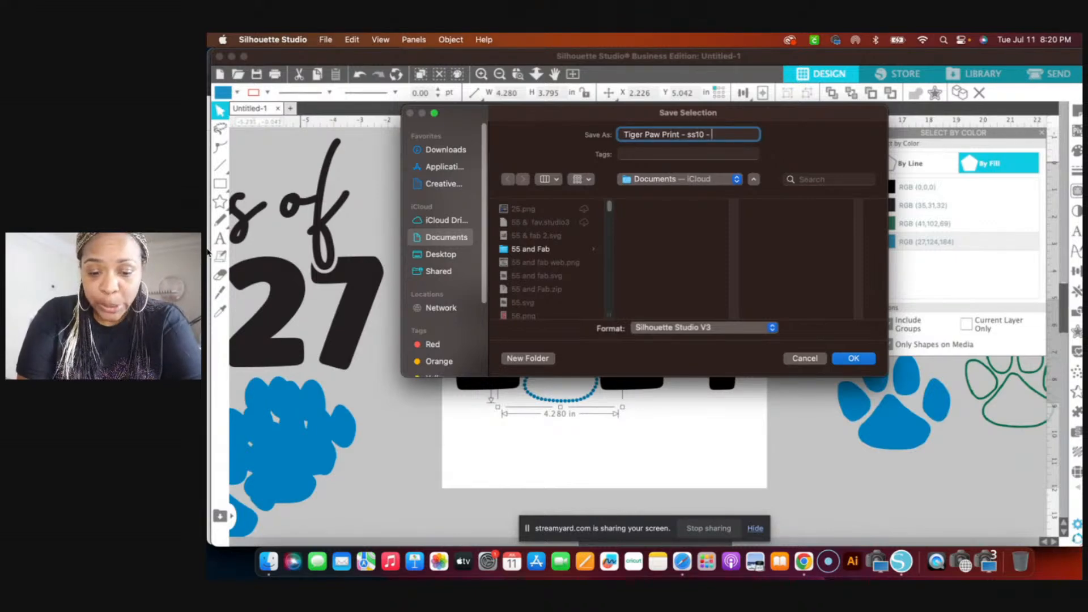
{"action": "type", "text": "4."}
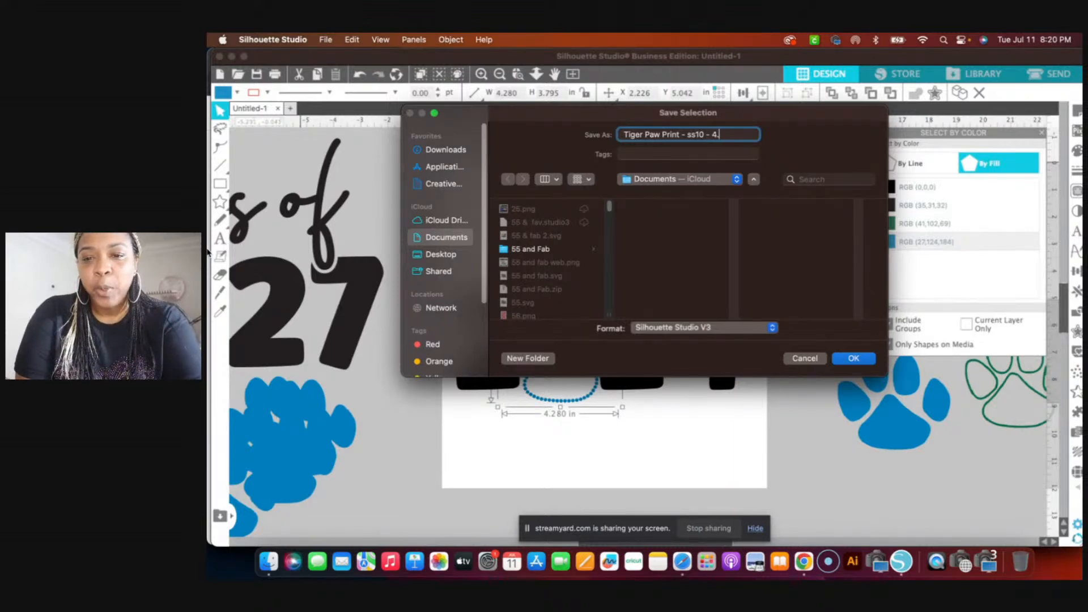
{"action": "type", "text": "280"}
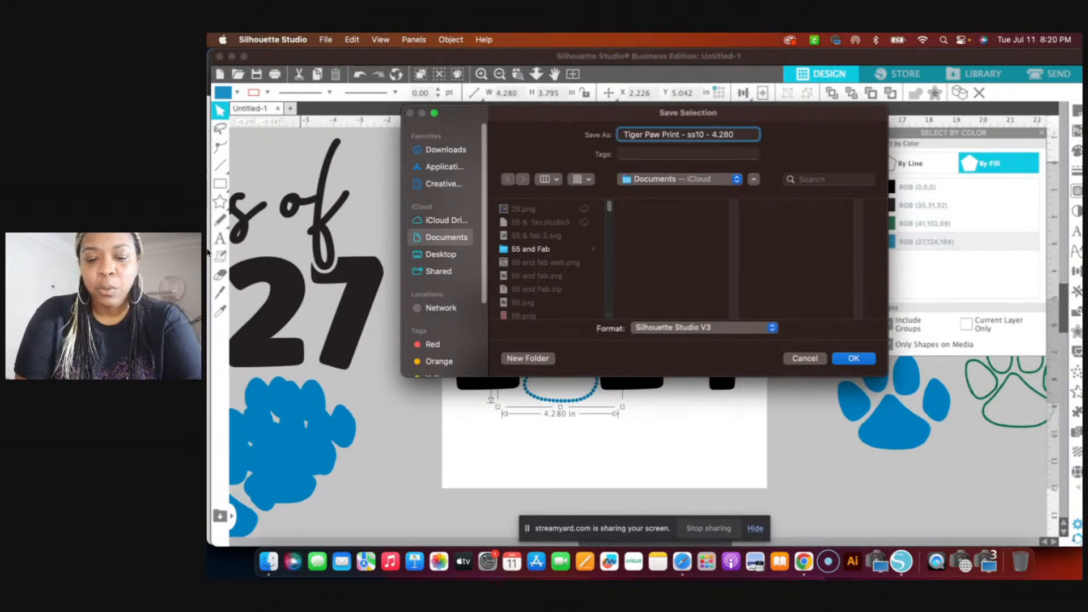
{"action": "type", "text": "W x"}
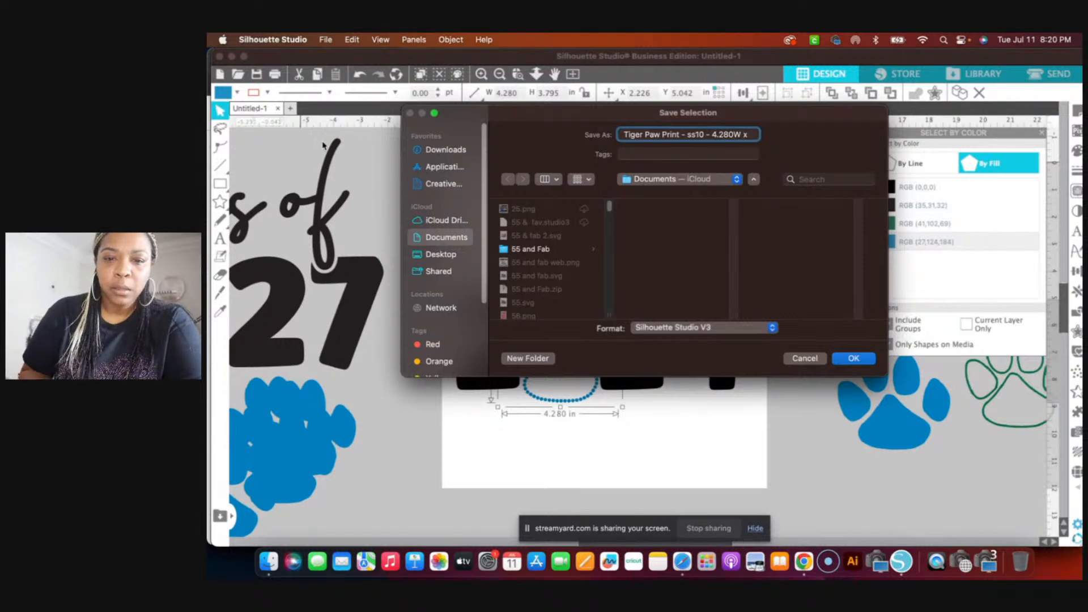
{"action": "left_click_drag", "start_coordinate": [584, 114], "coordinate": [664, 130]}
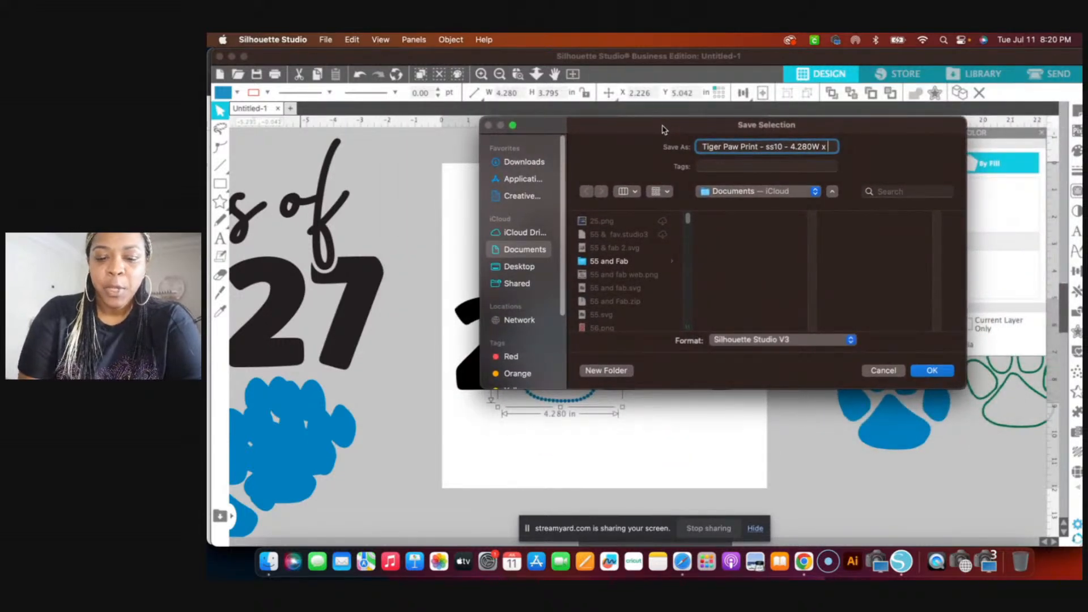
{"action": "type", "text": "3."}
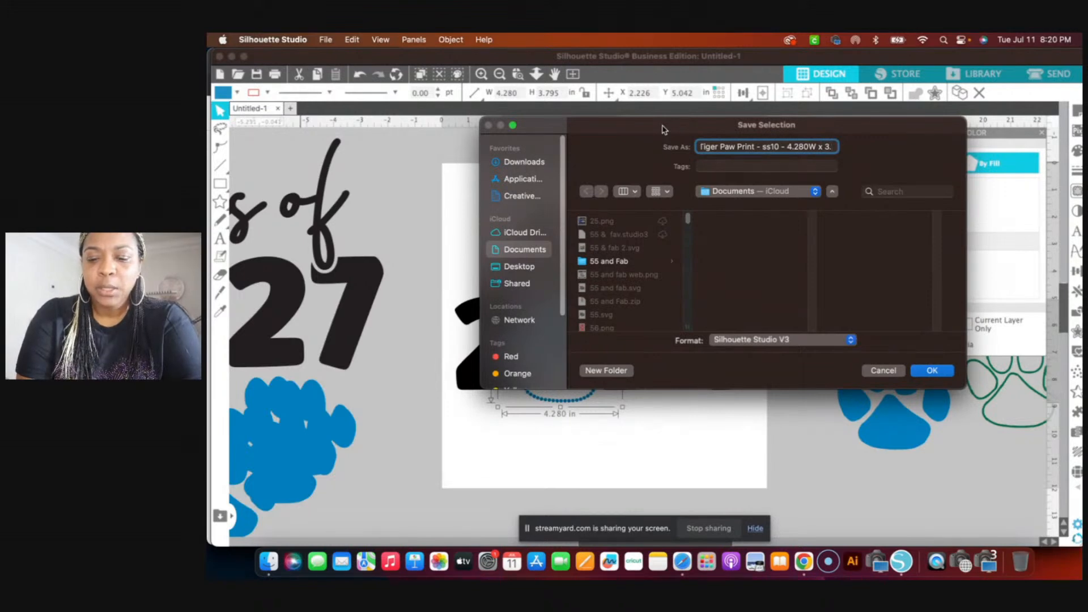
{"action": "type", "text": "795"}
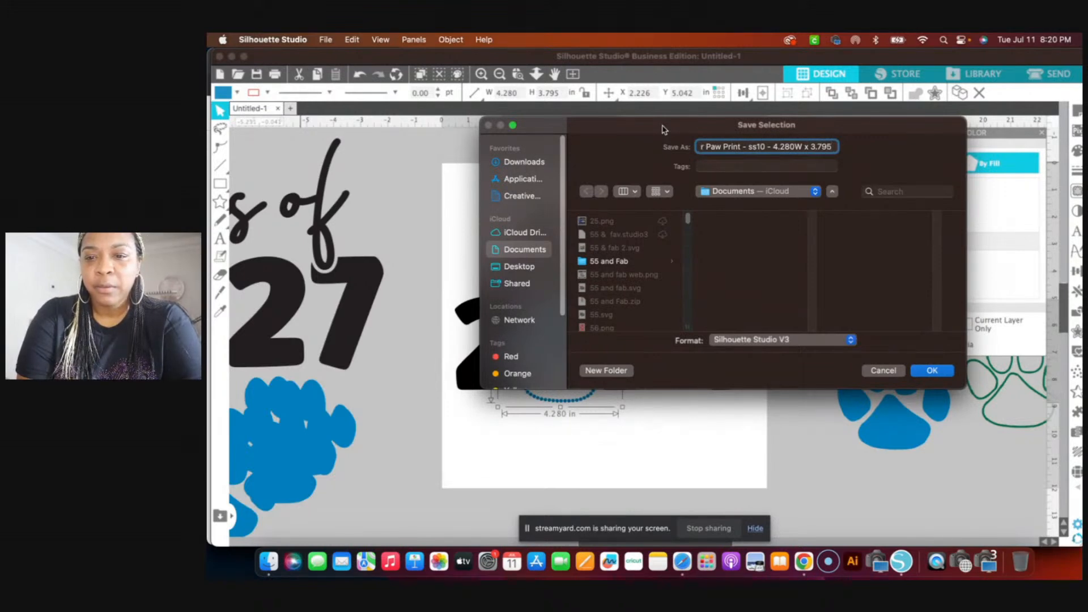
{"action": "type", "text": "H"}
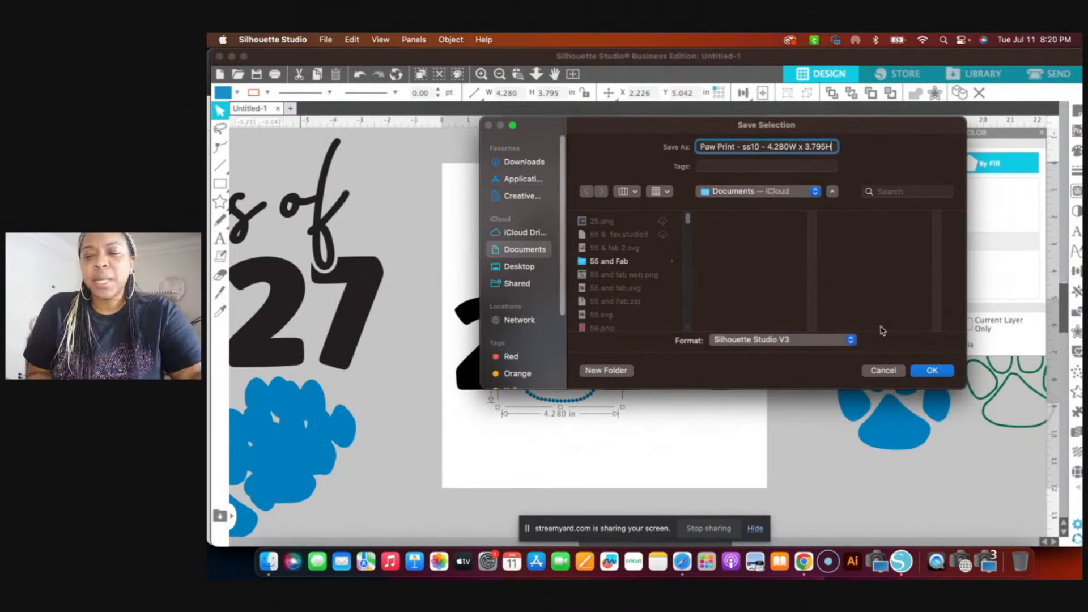
Set the file format to SVG and save the paw selection in the Documents folder.
{"action": "left_click", "coordinate": [850, 340]}
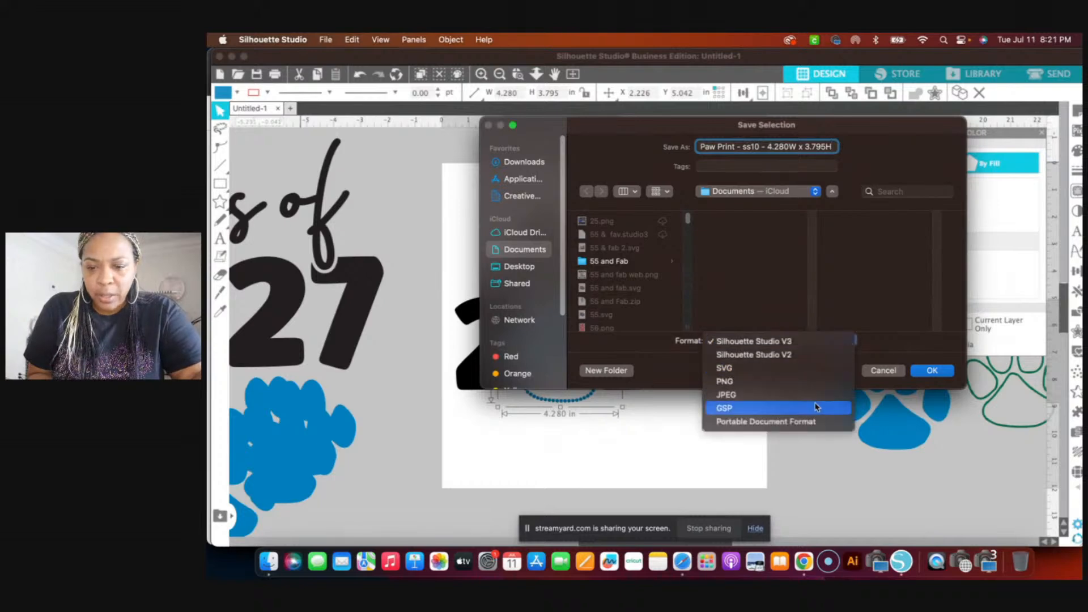
{"action": "left_click", "coordinate": [804, 368]}
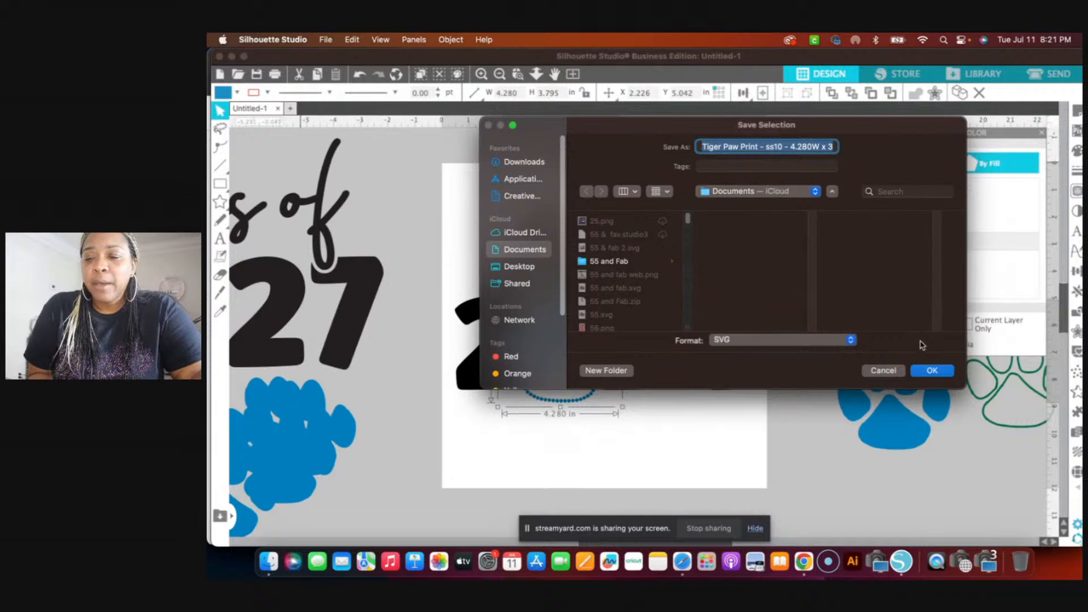
{"action": "left_click", "coordinate": [935, 371]}
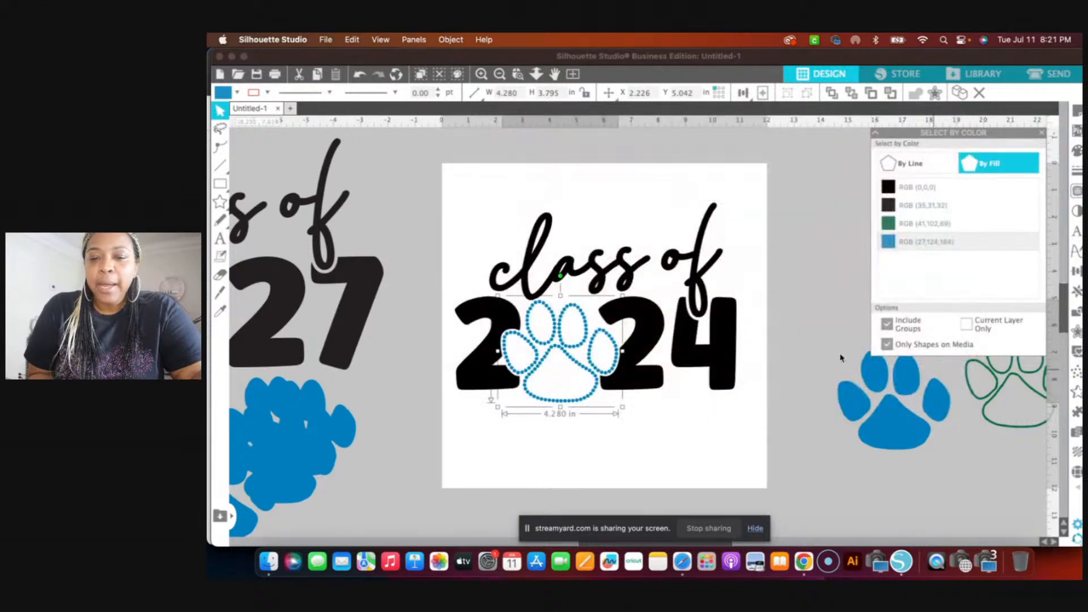
Select the whole "class of 2024" design including the rhinestone paw and start saving the selection to the hard drive.
{"action": "left_click_drag", "start_coordinate": [449, 182], "coordinate": [765, 445]}
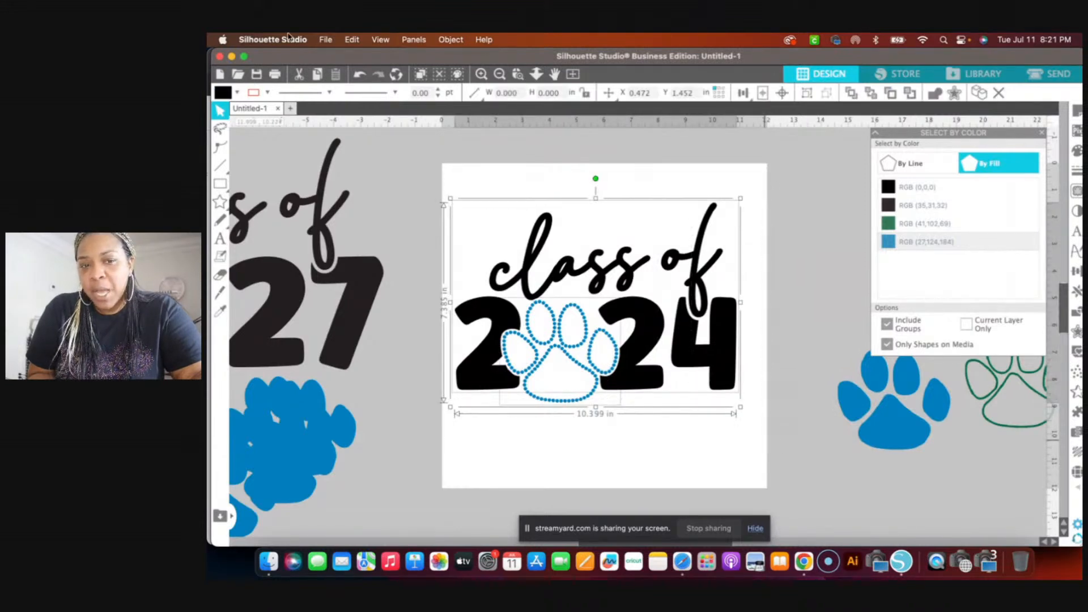
{"action": "left_click", "coordinate": [326, 40]}
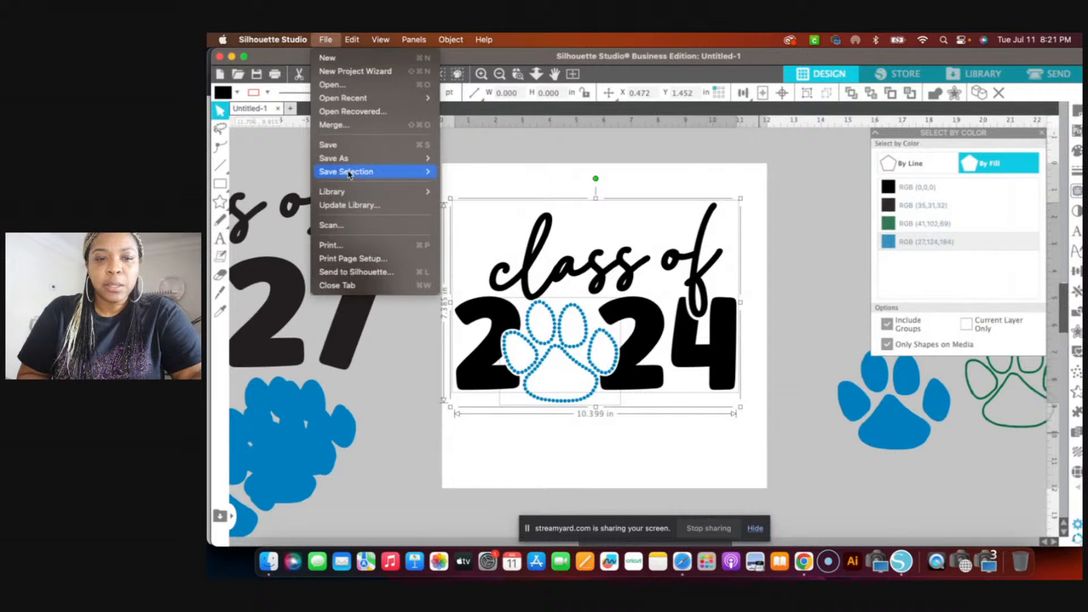
{"action": "mouse_move", "coordinate": [351, 179]}
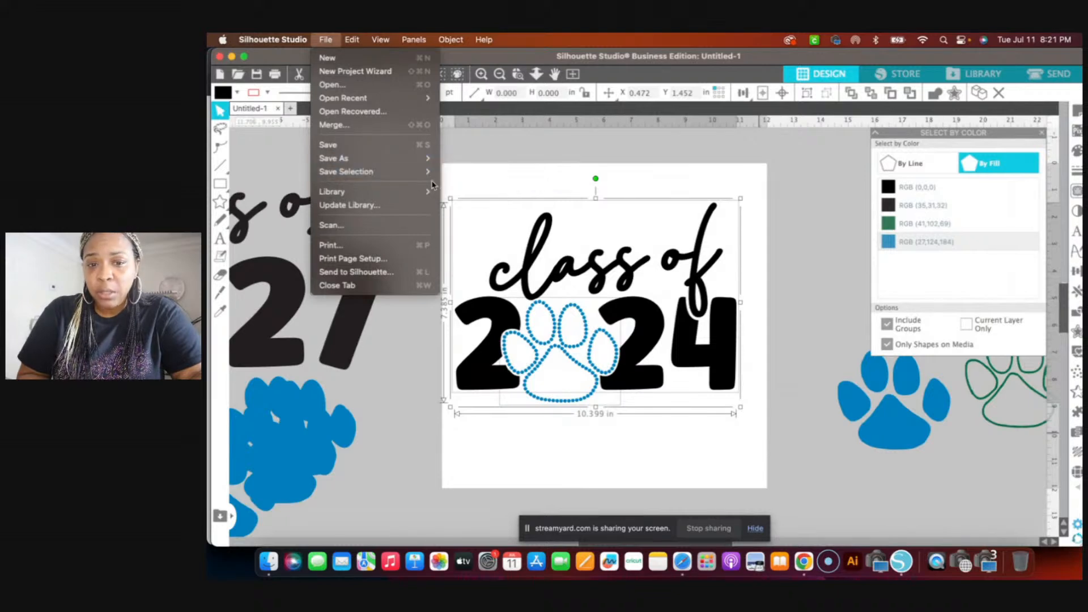
{"action": "left_click", "coordinate": [457, 177]}
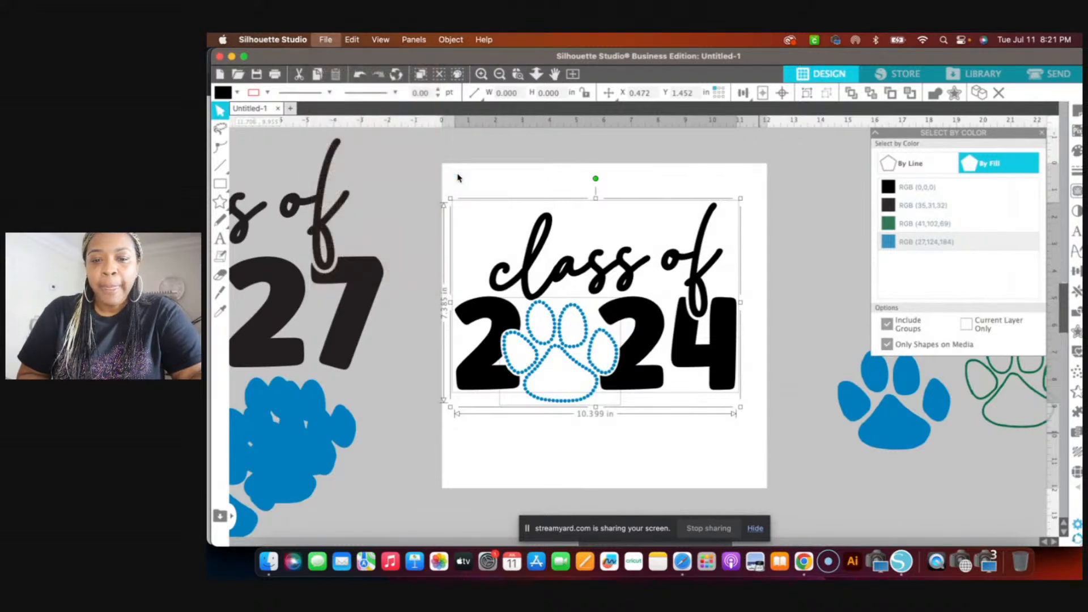
{"action": "left_click_drag", "start_coordinate": [540, 118], "coordinate": [663, 71]}
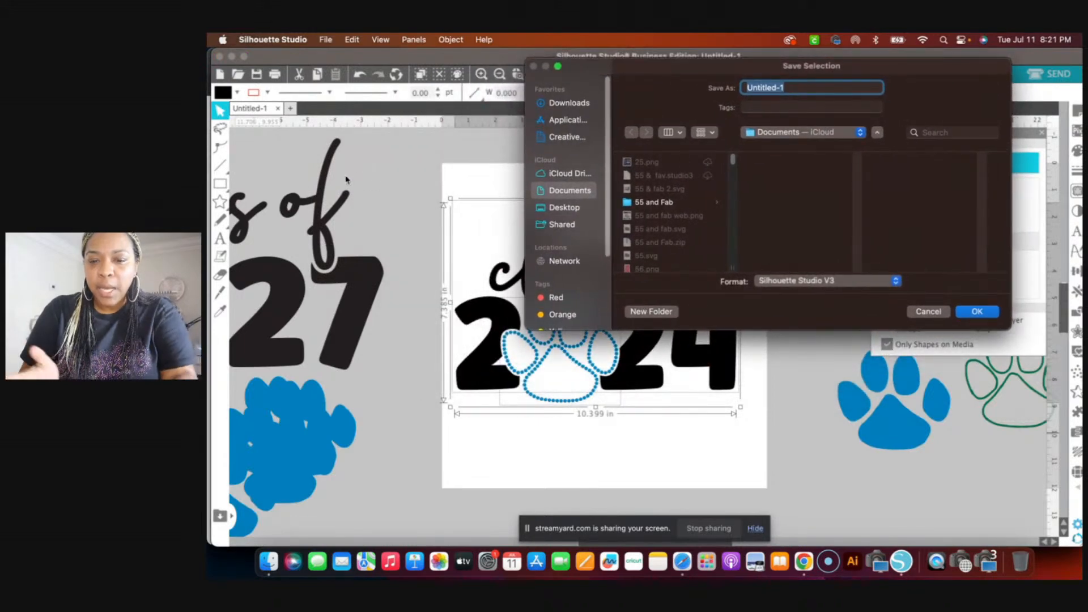
Name the saved selection "Class of 2024 with paw - 10.399W x 7.385".
{"action": "type", "text": "Class "}
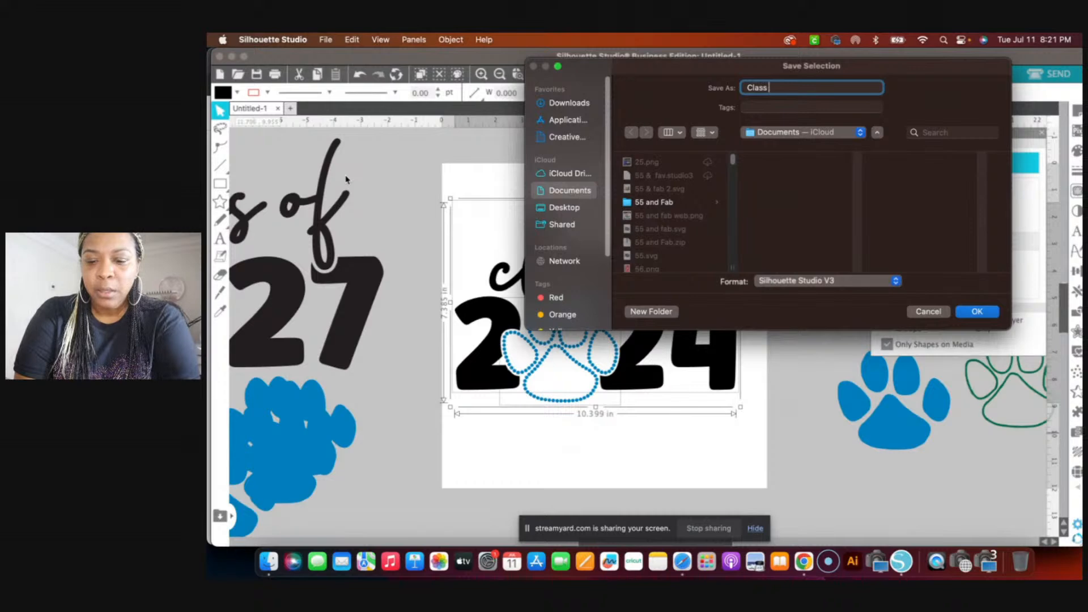
{"action": "type", "text": "of 2024 -"}
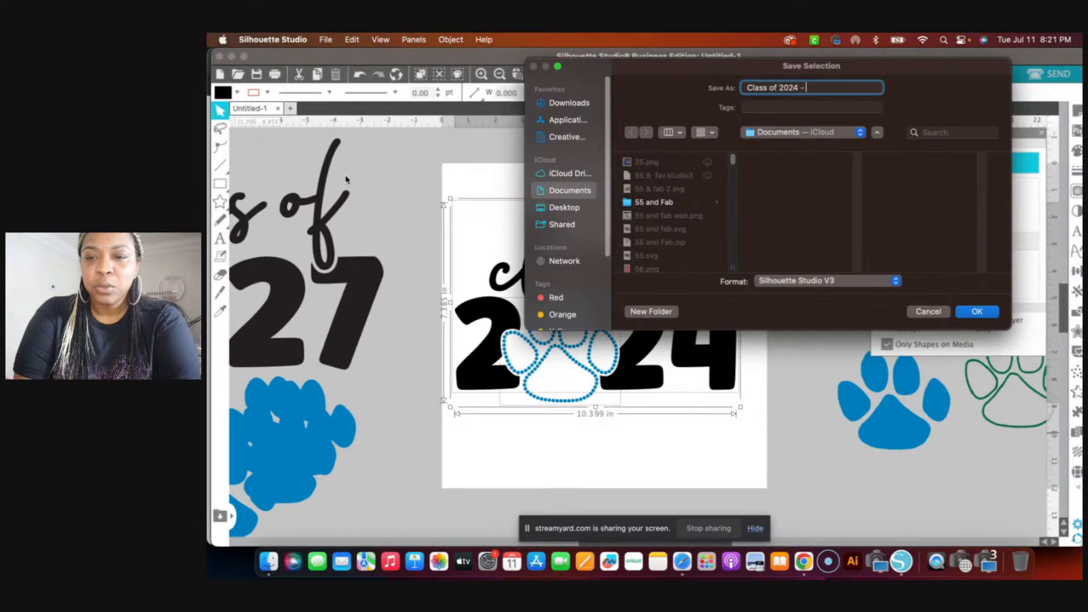
{"action": "type", "text": " ss"}
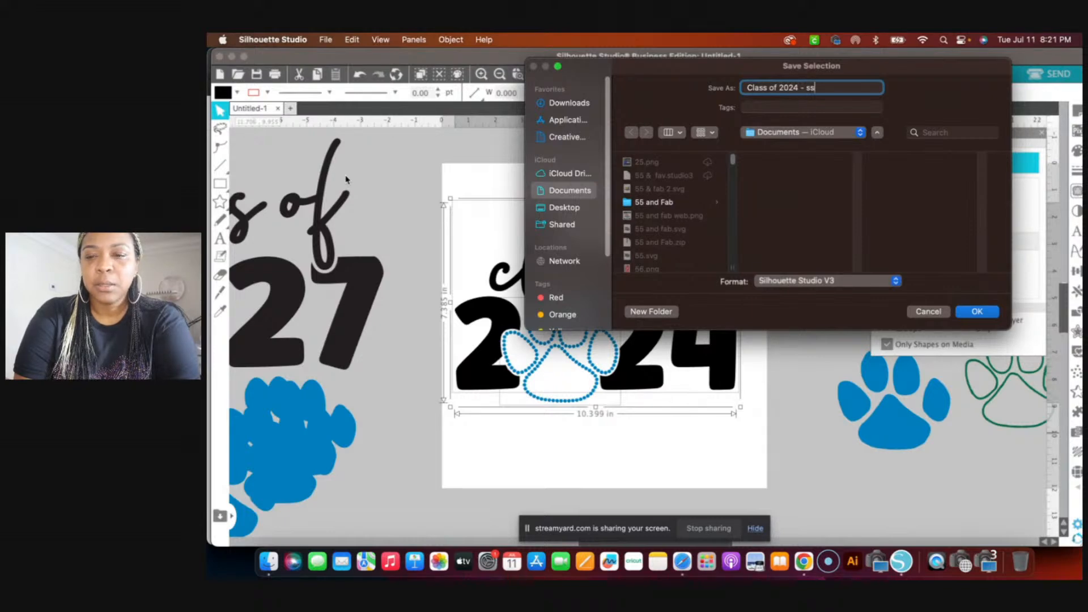
{"action": "key", "text": "BackSpace"}
{"action": "key", "text": "BackSpace"}
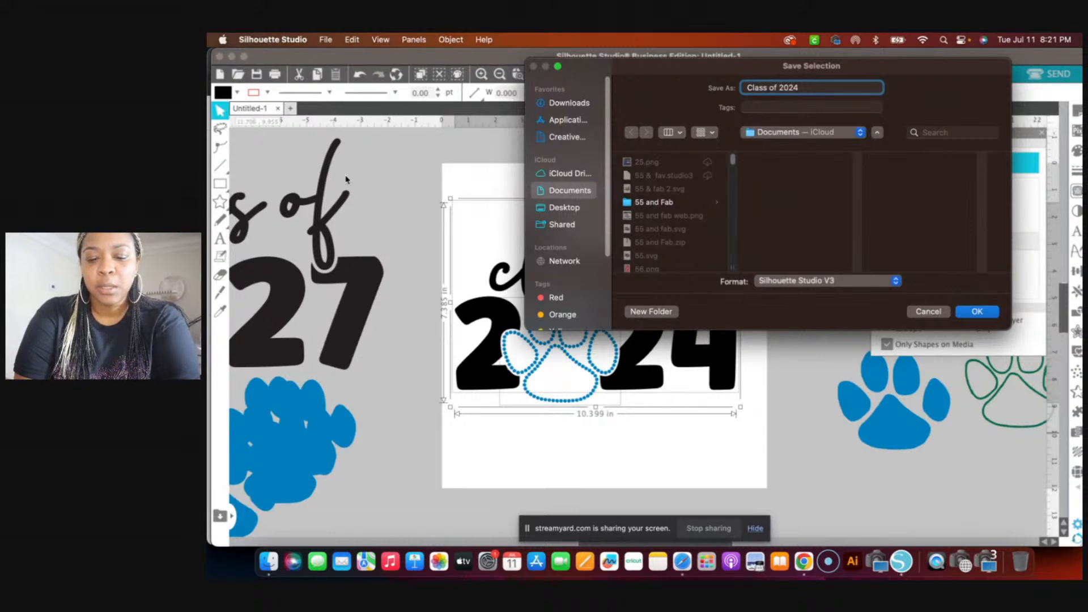
{"action": "type", "text": "with paw "}
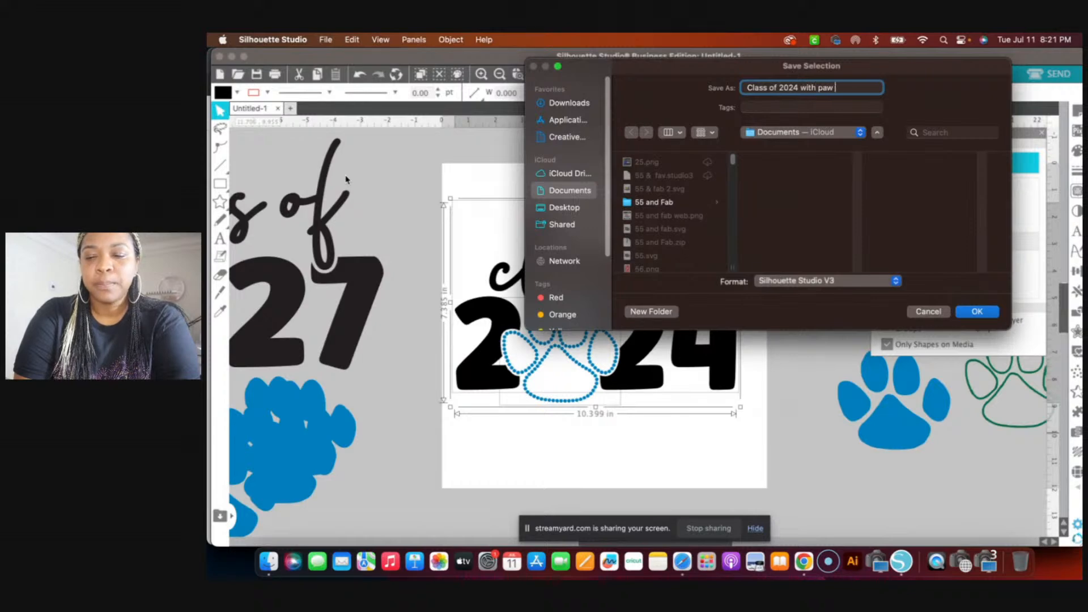
{"action": "type", "text": "-"}
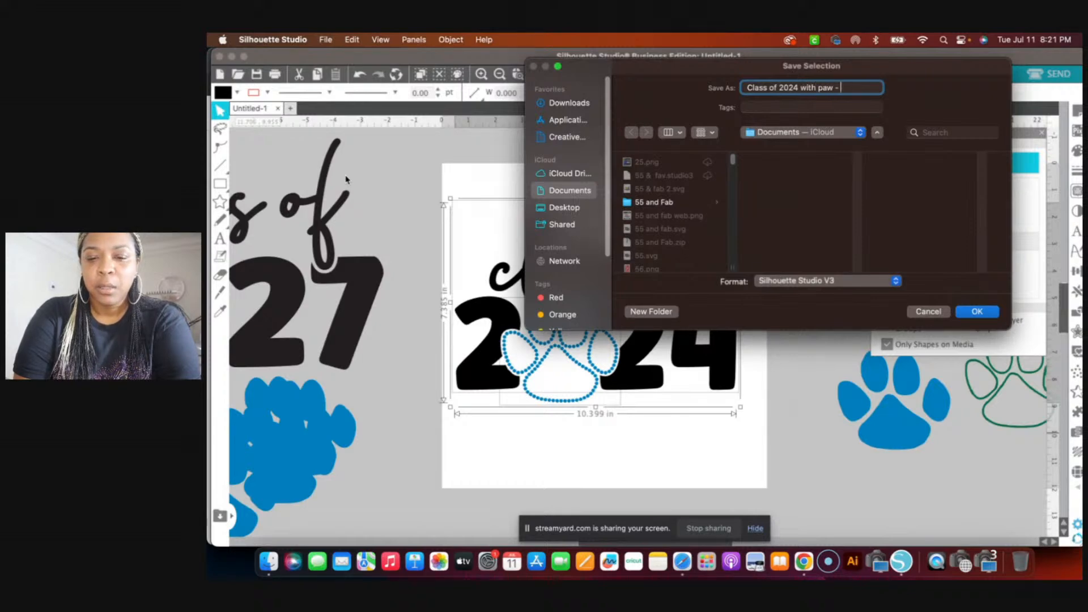
{"action": "type", "text": " 10."}
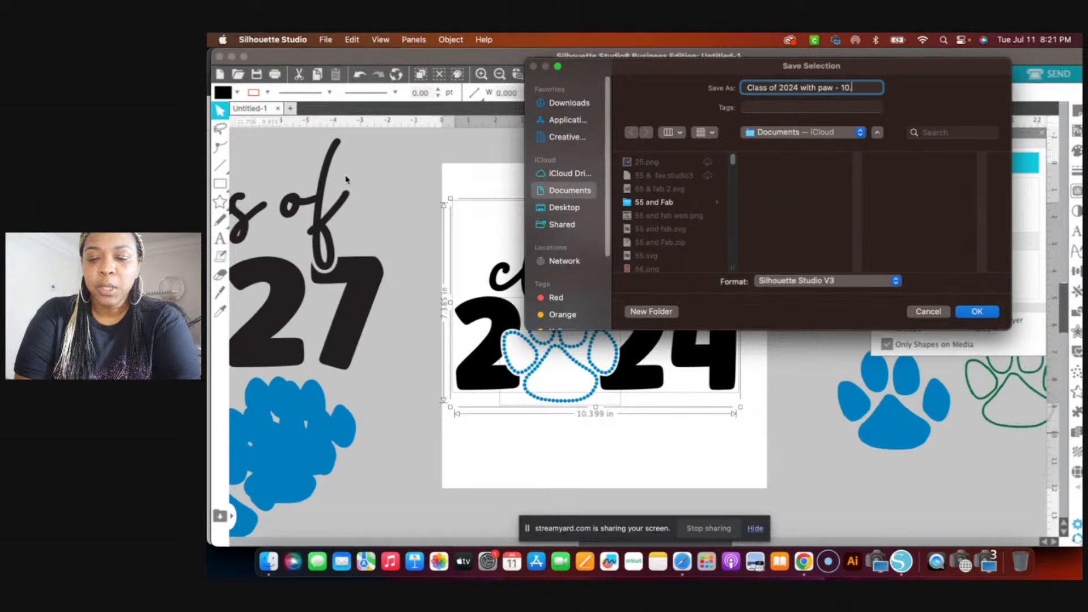
{"action": "type", "text": "399"}
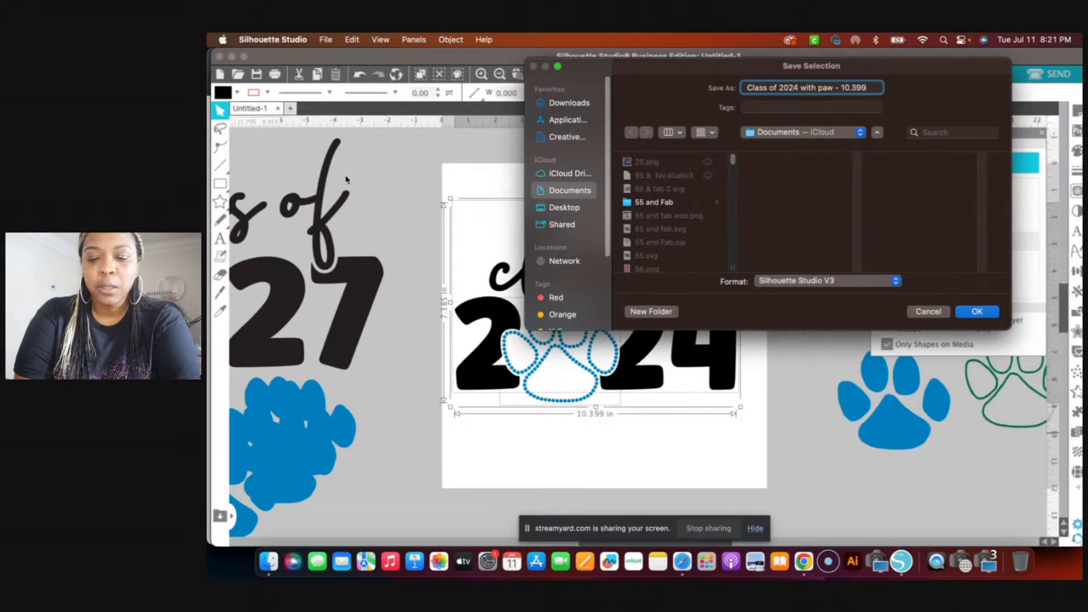
{"action": "type", "text": "W x"}
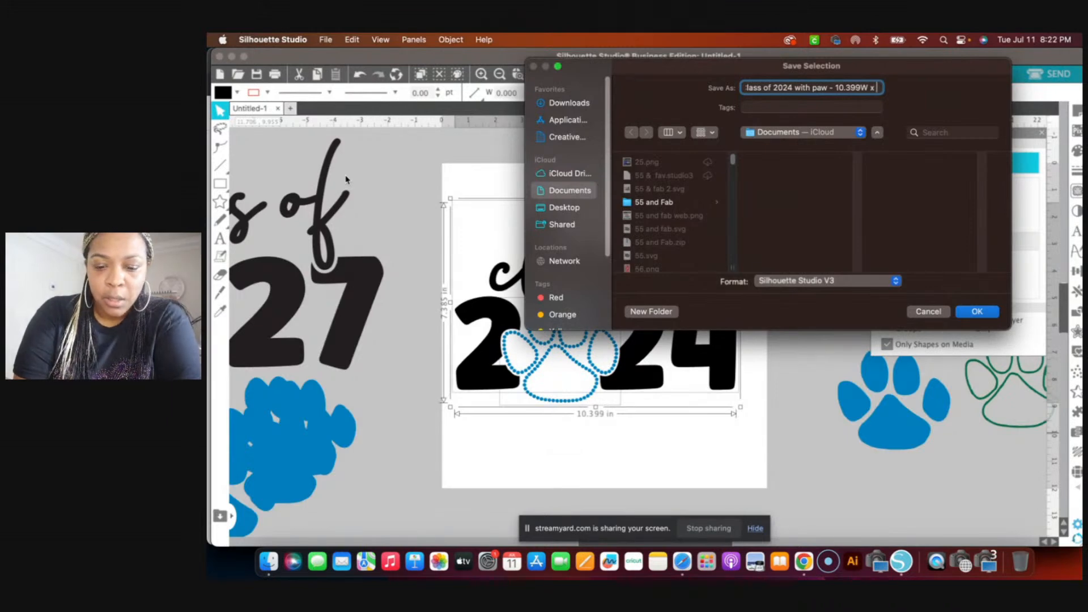
{"action": "type", "text": "7."}
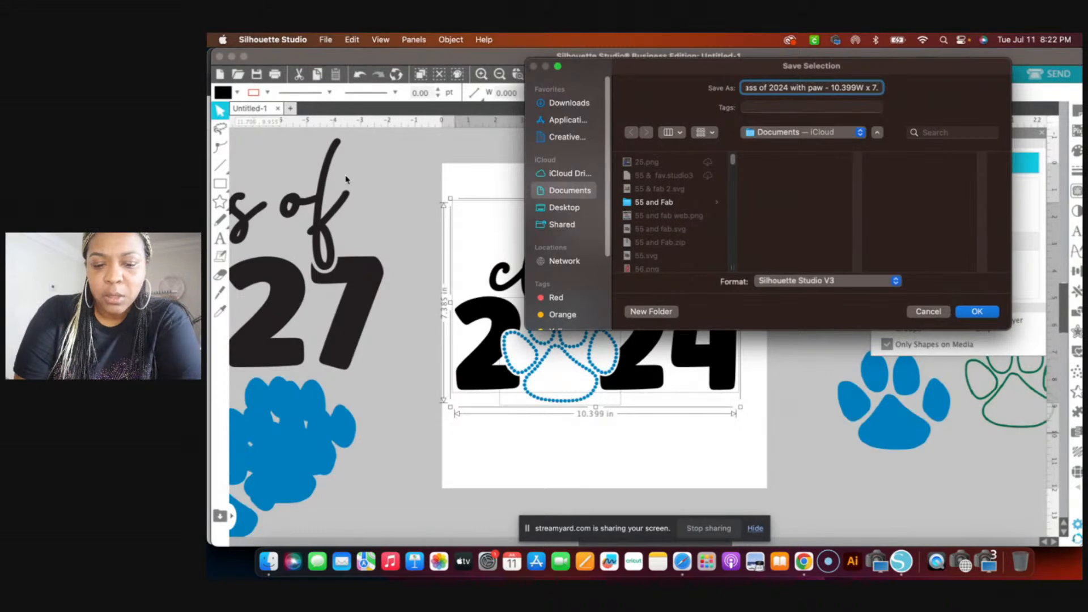
{"action": "type", "text": "385"}
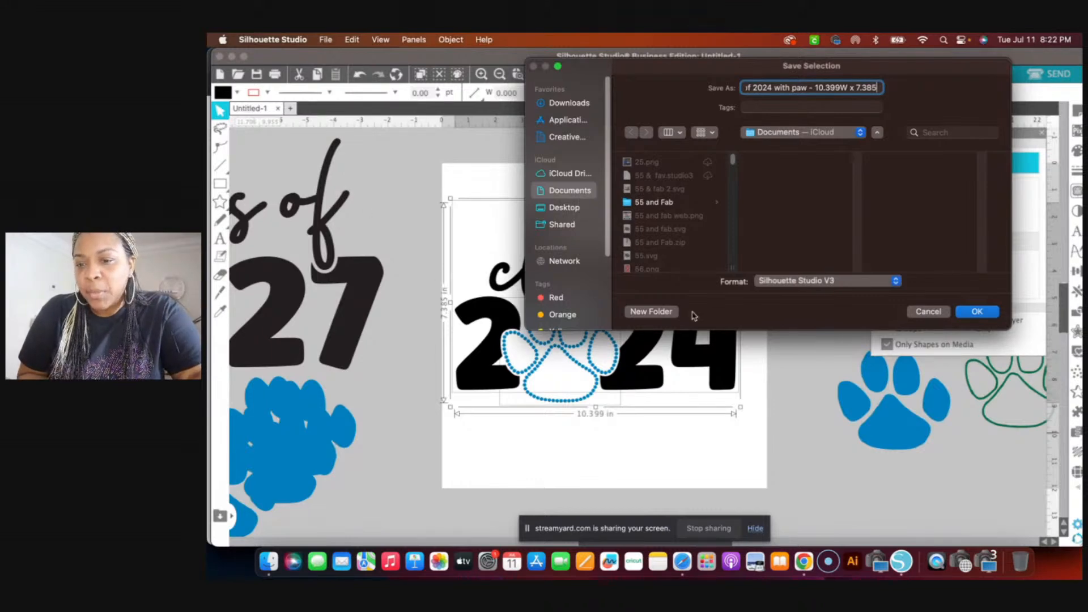
Set the file format to SVG and save the full design in the Documents folder.
{"action": "left_click", "coordinate": [895, 282]}
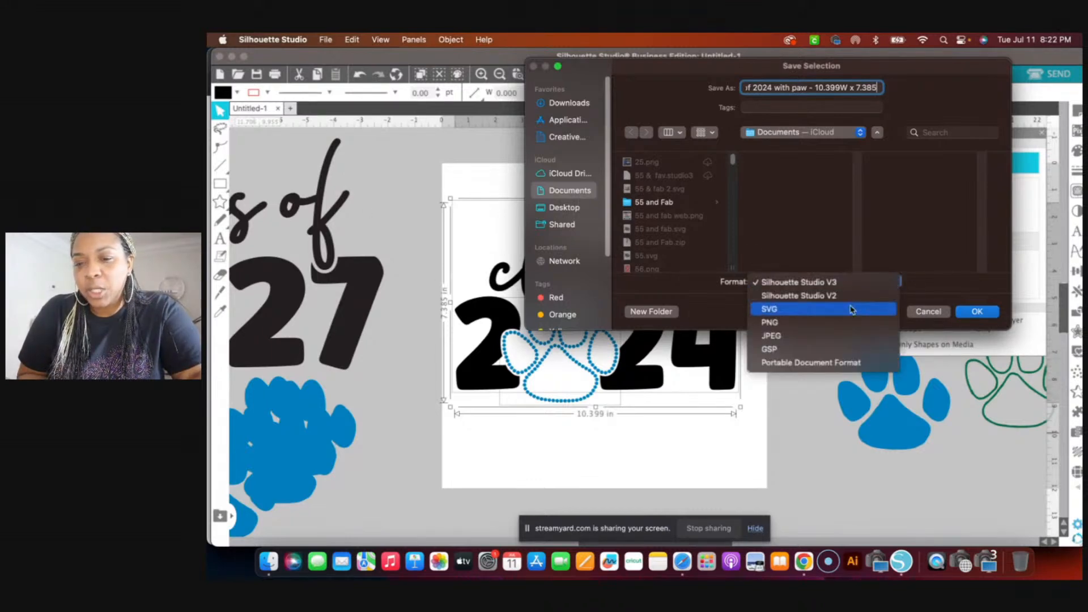
{"action": "left_click", "coordinate": [867, 308]}
{"action": "left_click", "coordinate": [976, 312]}
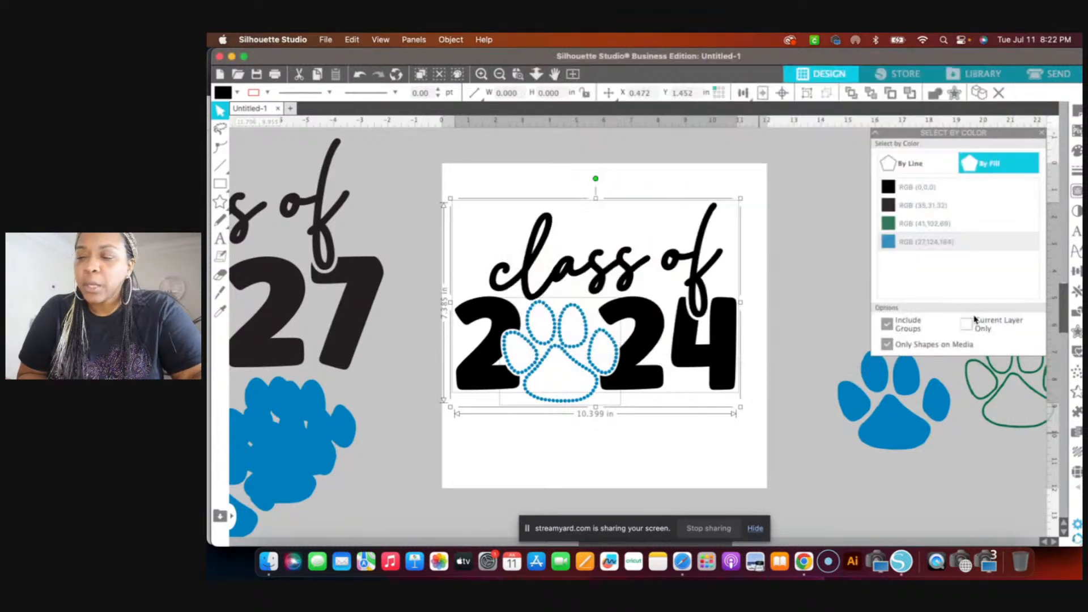
Switch to Cricut Design Space, set the machine to Cricut Maker 3 and create a new project.
{"action": "left_click", "coordinate": [633, 567]}
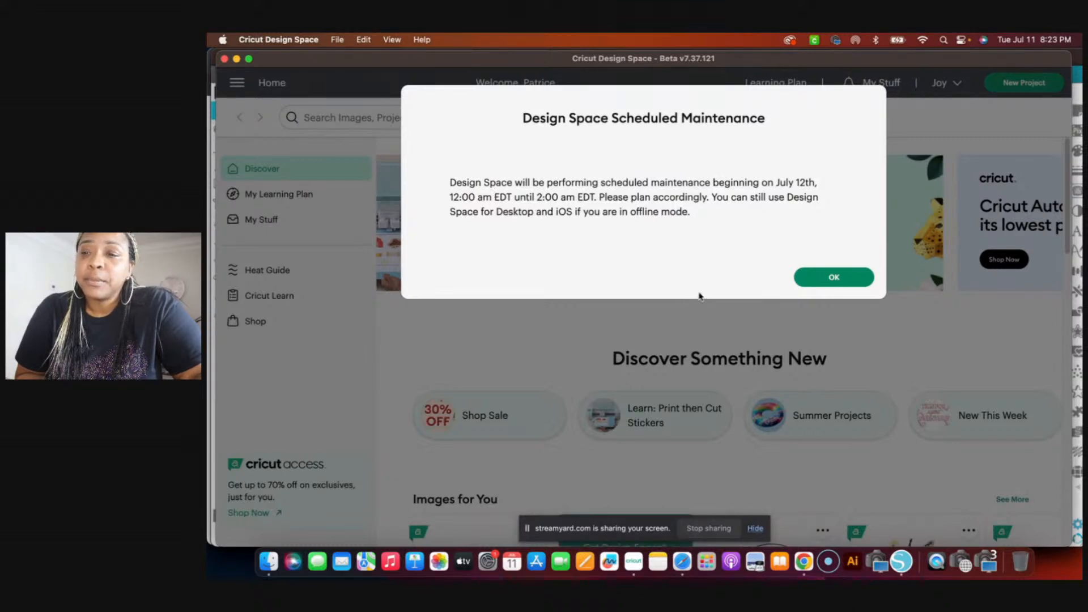
{"action": "left_click", "coordinate": [814, 279]}
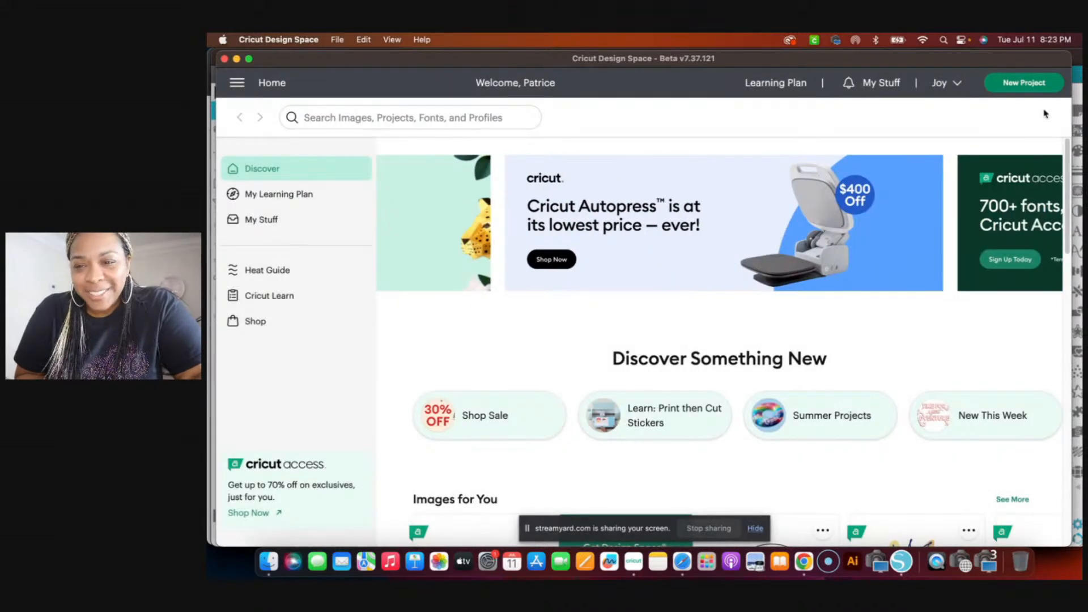
{"action": "left_click", "coordinate": [958, 84]}
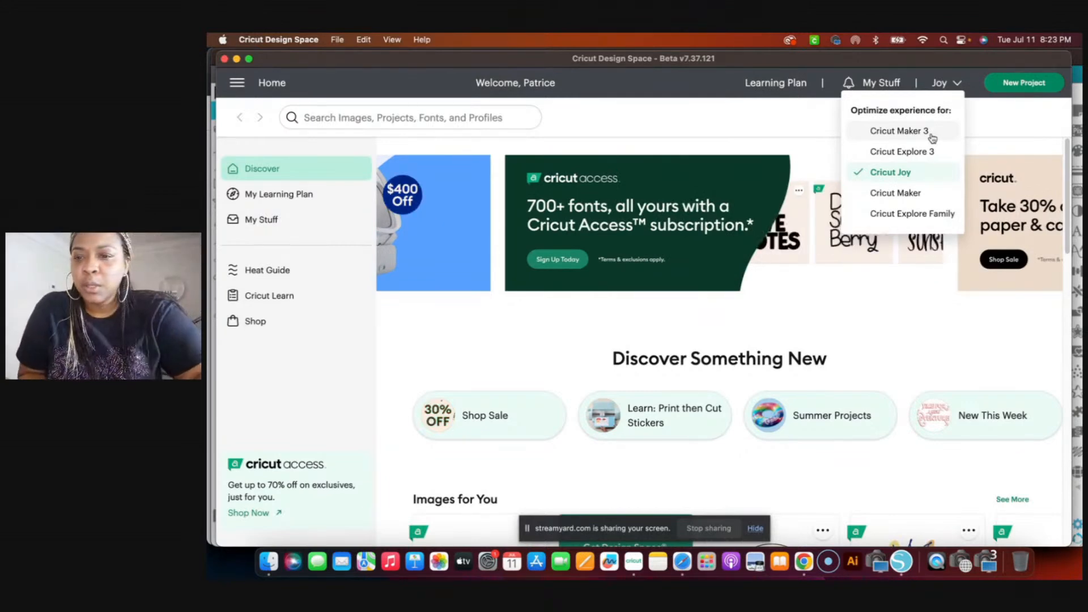
{"action": "left_click", "coordinate": [932, 138]}
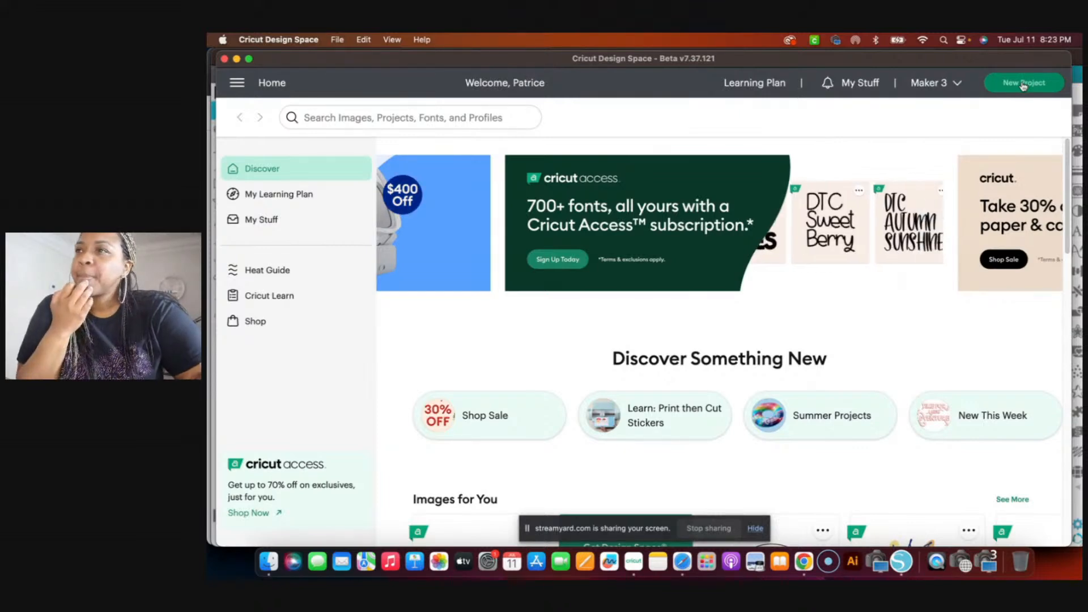
{"action": "left_click", "coordinate": [1023, 84]}
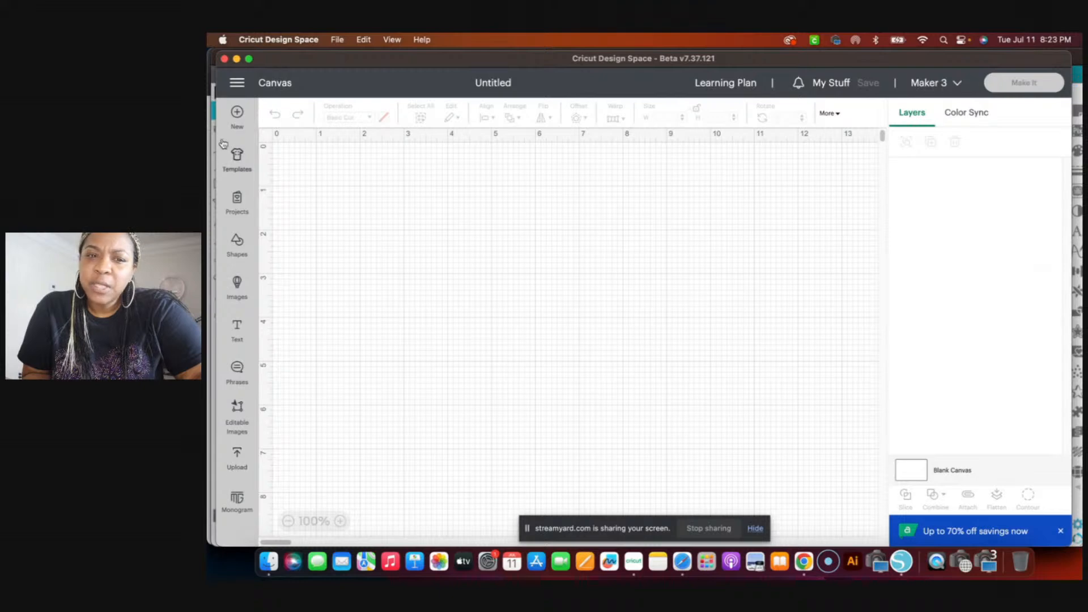
Upload the image "Class of 2024 with paw - 10.399W x 7.385" from Documents and add it to the canvas.
{"action": "left_click", "coordinate": [238, 83]}
{"action": "left_click", "coordinate": [238, 84]}
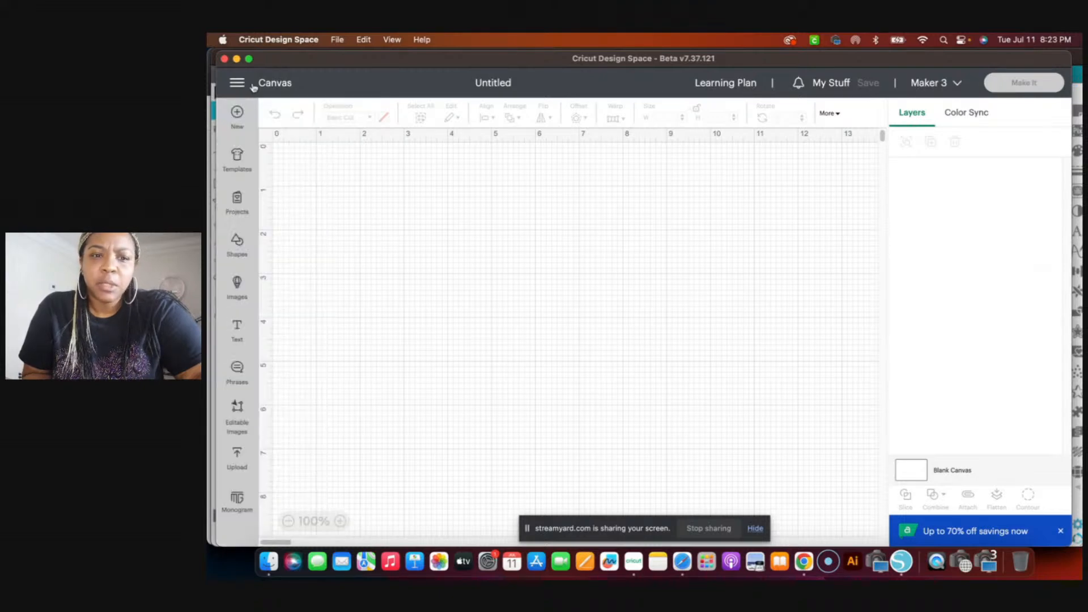
{"action": "left_click", "coordinate": [237, 461]}
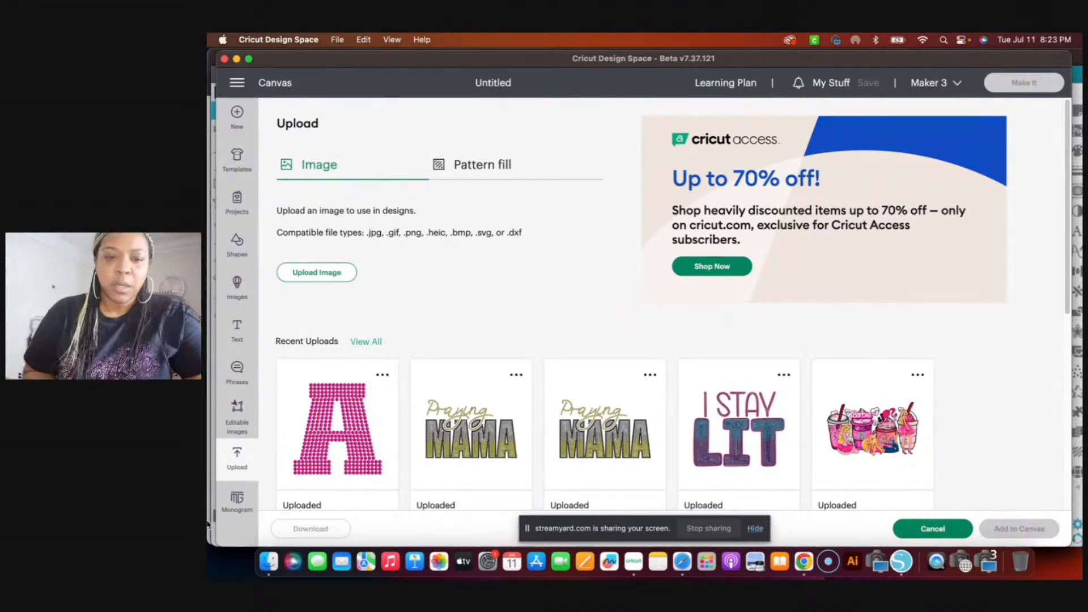
{"action": "left_click", "coordinate": [308, 278]}
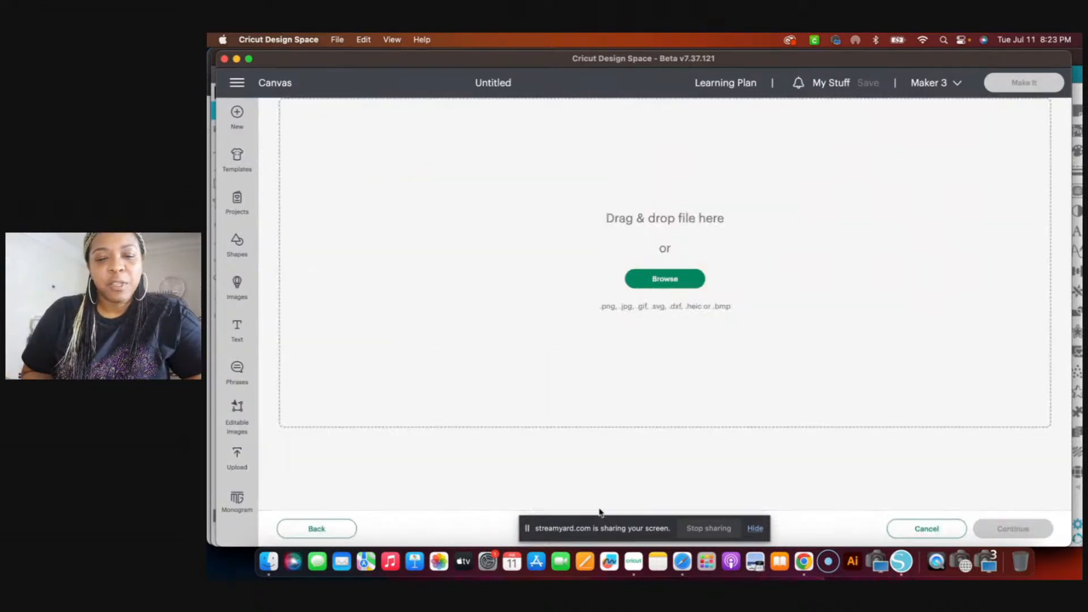
{"action": "left_click", "coordinate": [649, 288]}
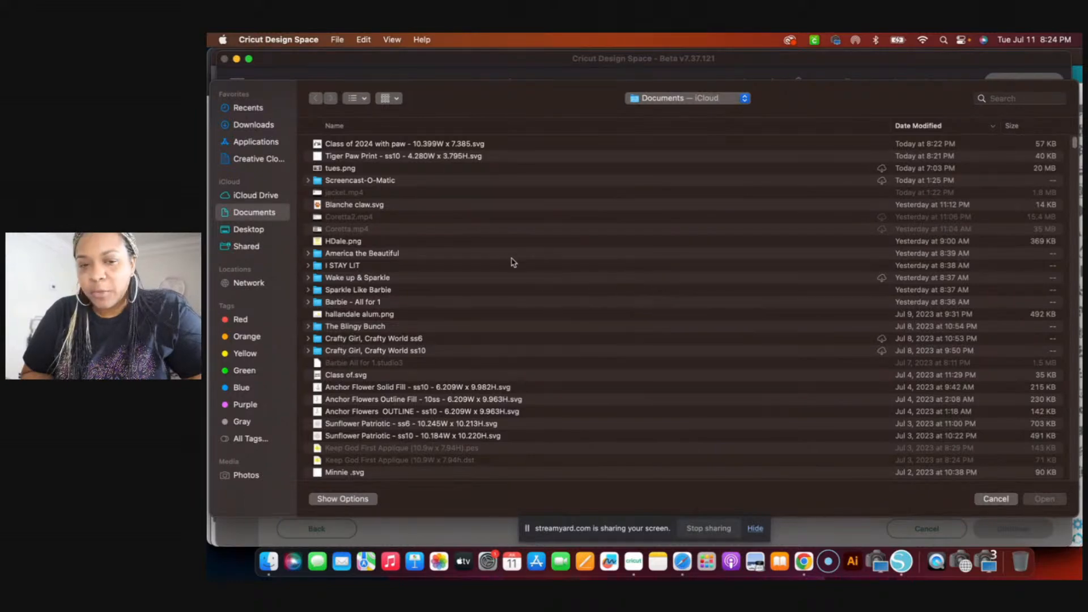
{"action": "double_click", "coordinate": [401, 146]}
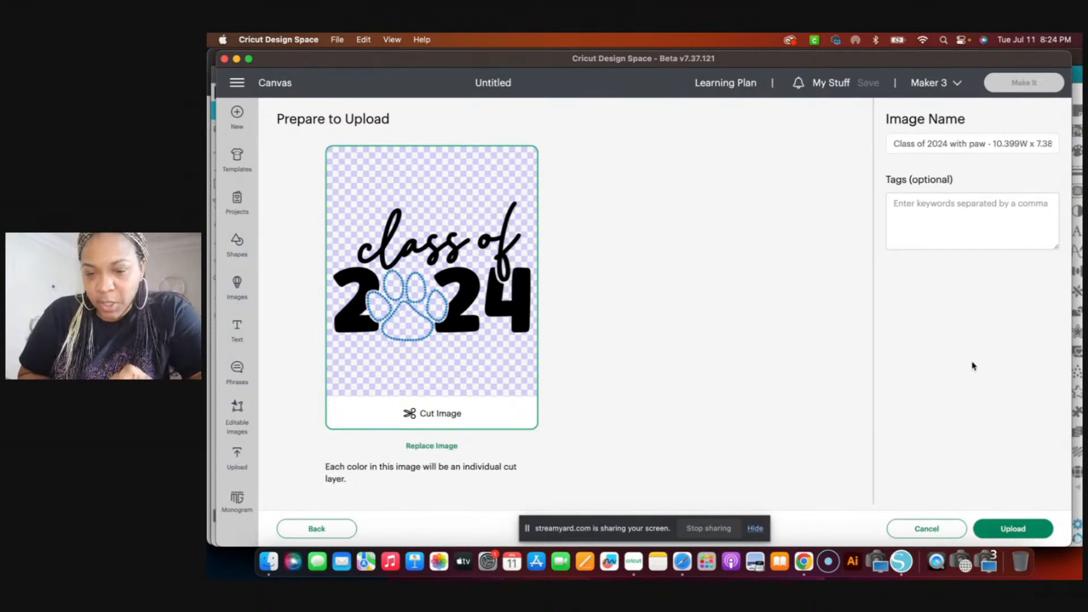
{"action": "left_click", "coordinate": [1032, 533]}
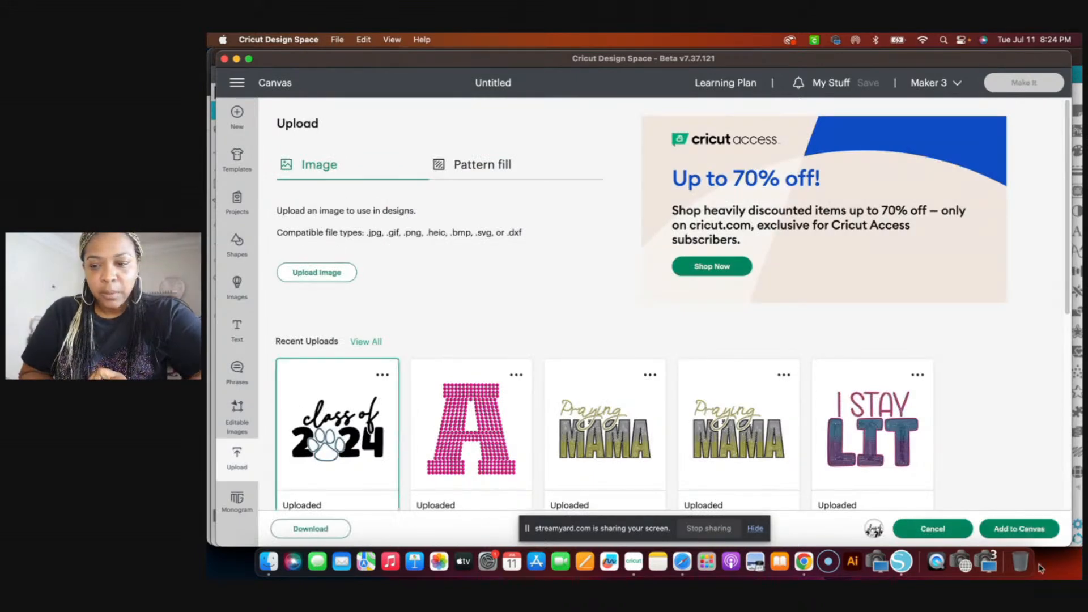
{"action": "left_click", "coordinate": [1020, 529]}
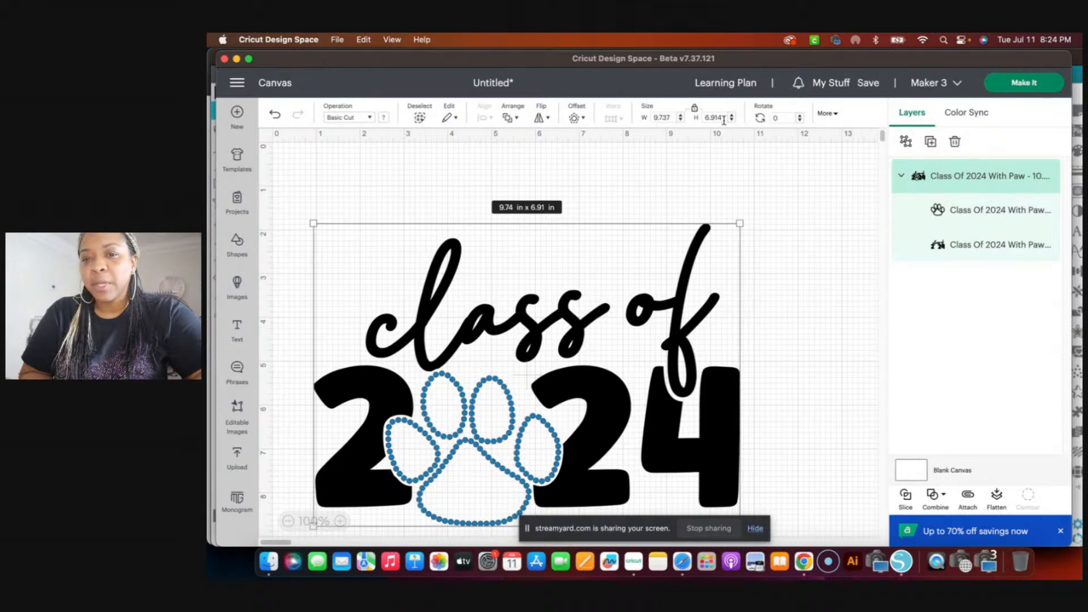
Set the uploaded design's width to 10.399 in with the proportions locked.
{"action": "double_click", "coordinate": [663, 118]}
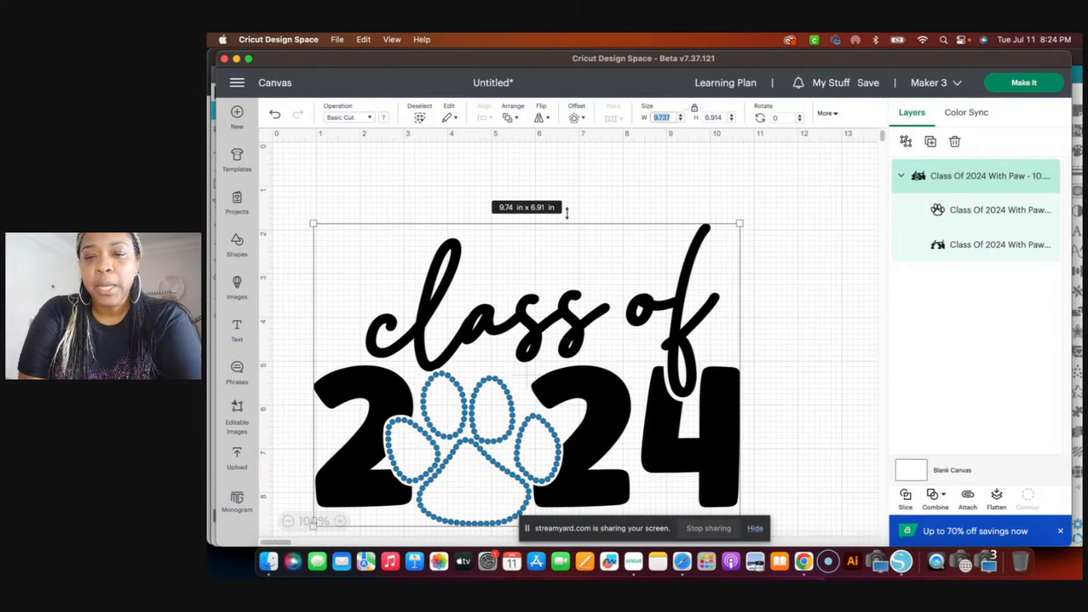
{"action": "type", "text": "10"}
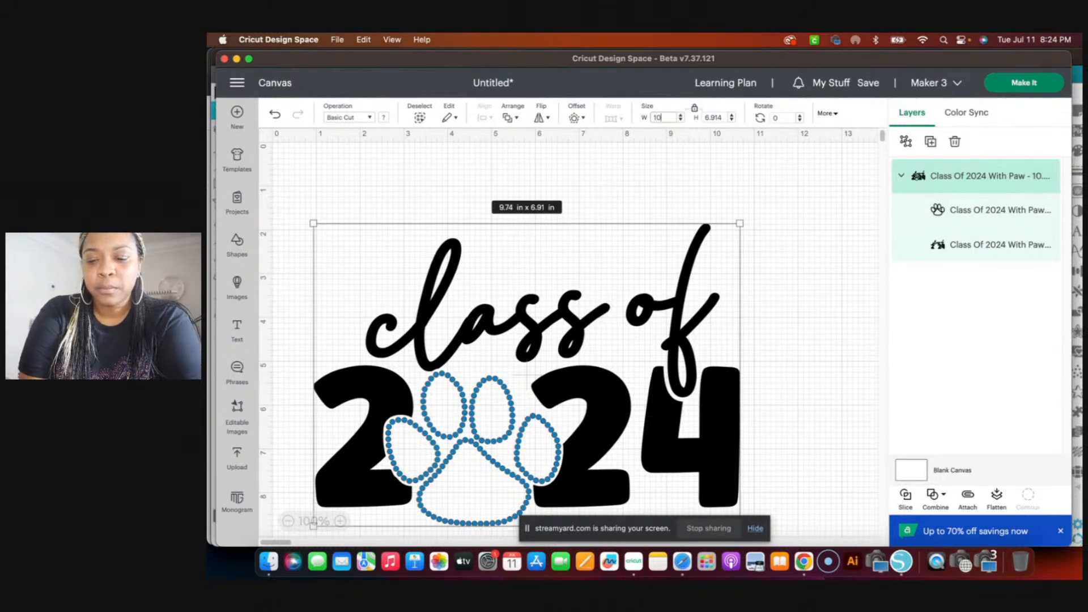
{"action": "type", "text": "."}
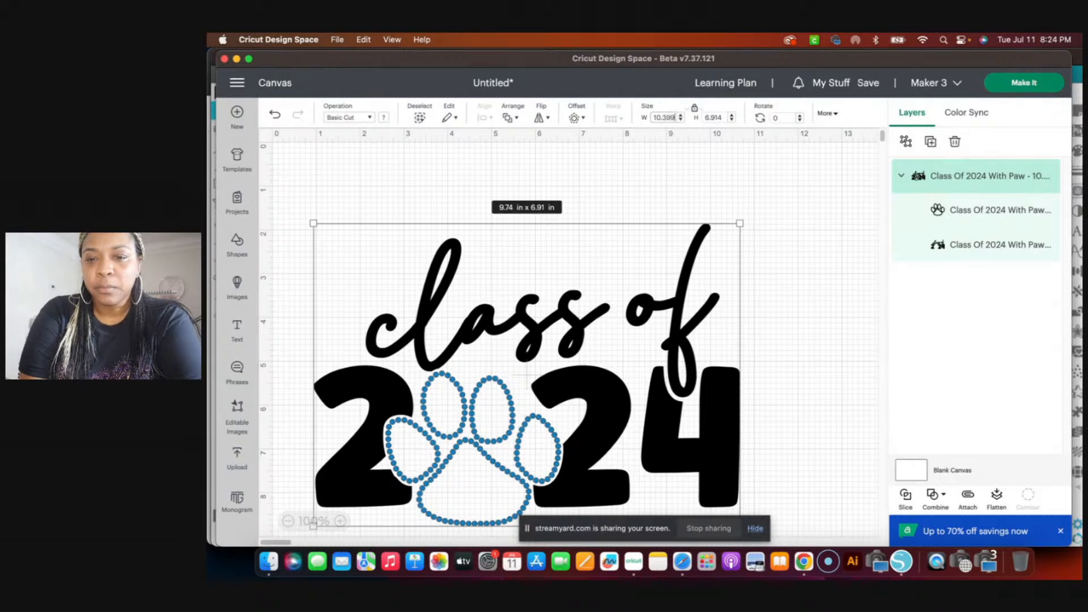
{"action": "type", "text": "399"}
{"action": "key", "text": "Tab"}
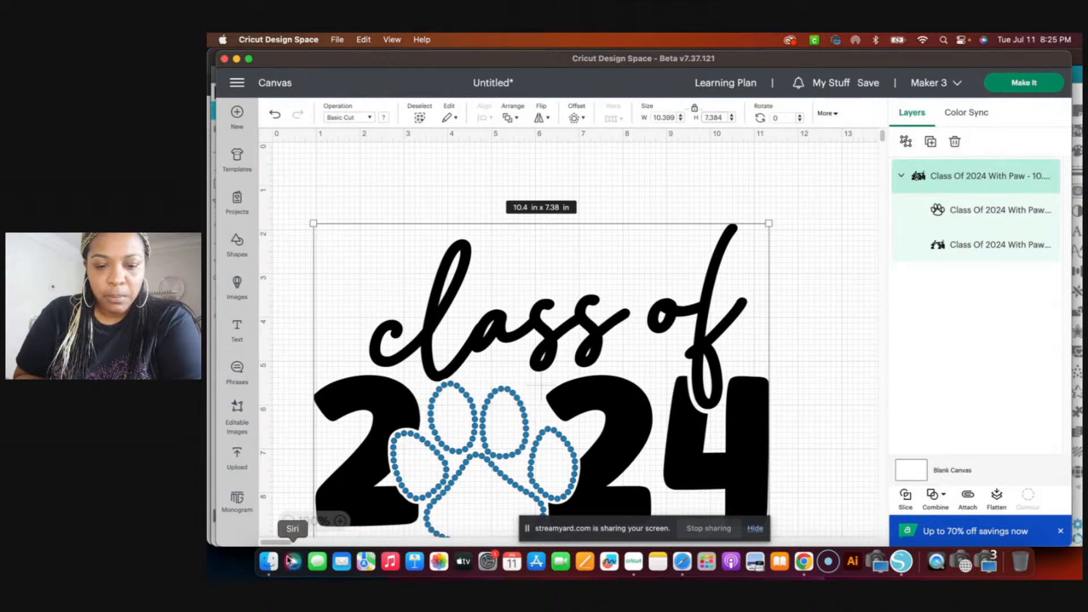
Look up the design file's original dimensions in Finder's Documents folder and return to the Cricut Design Space canvas.
{"action": "left_click", "coordinate": [269, 561]}
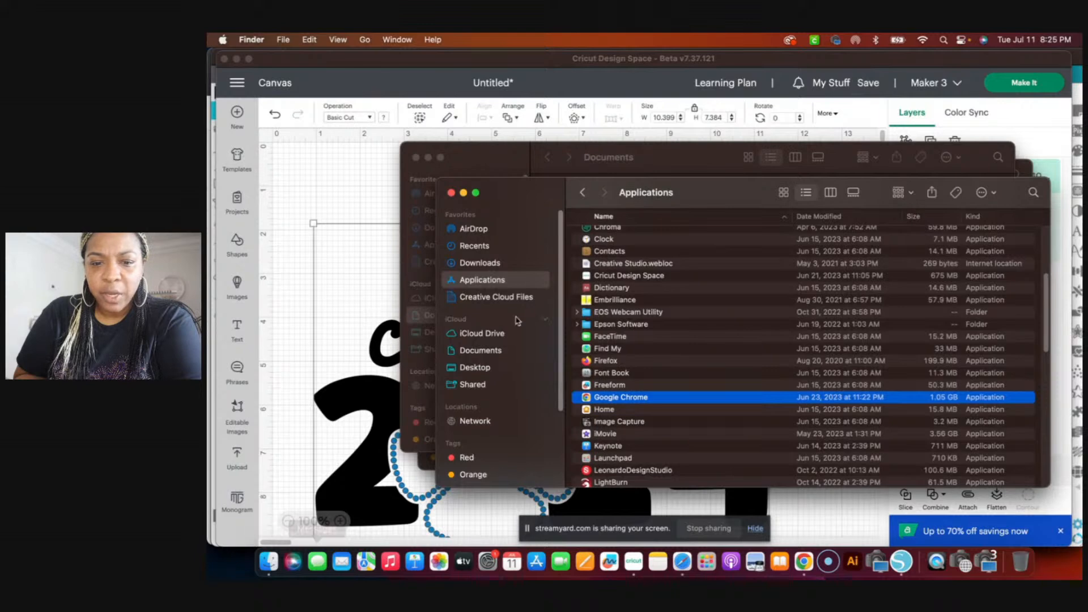
{"action": "left_click", "coordinate": [482, 264]}
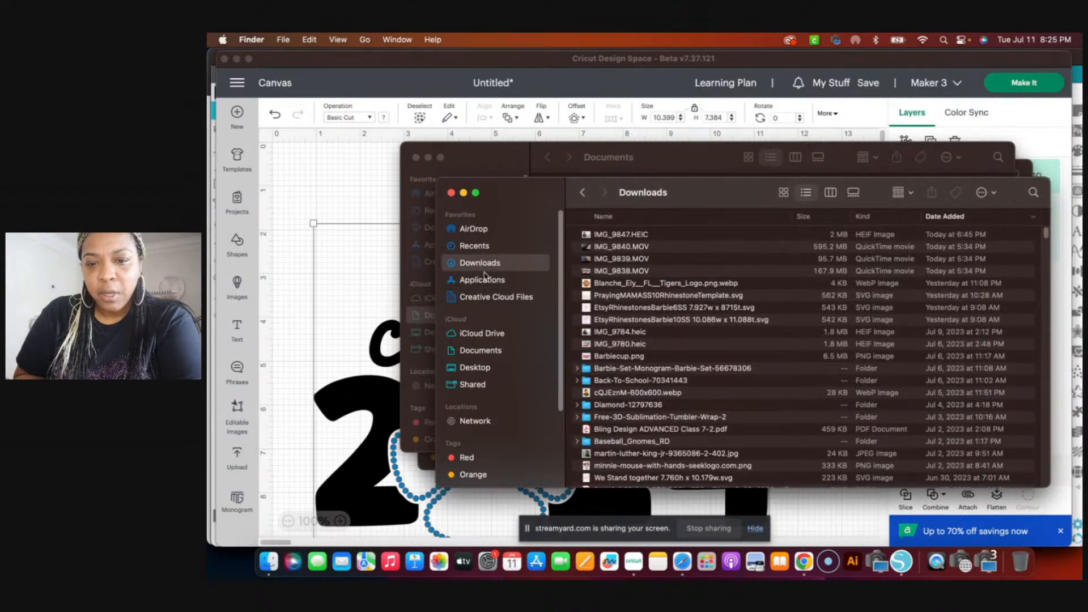
{"action": "left_click", "coordinate": [473, 356]}
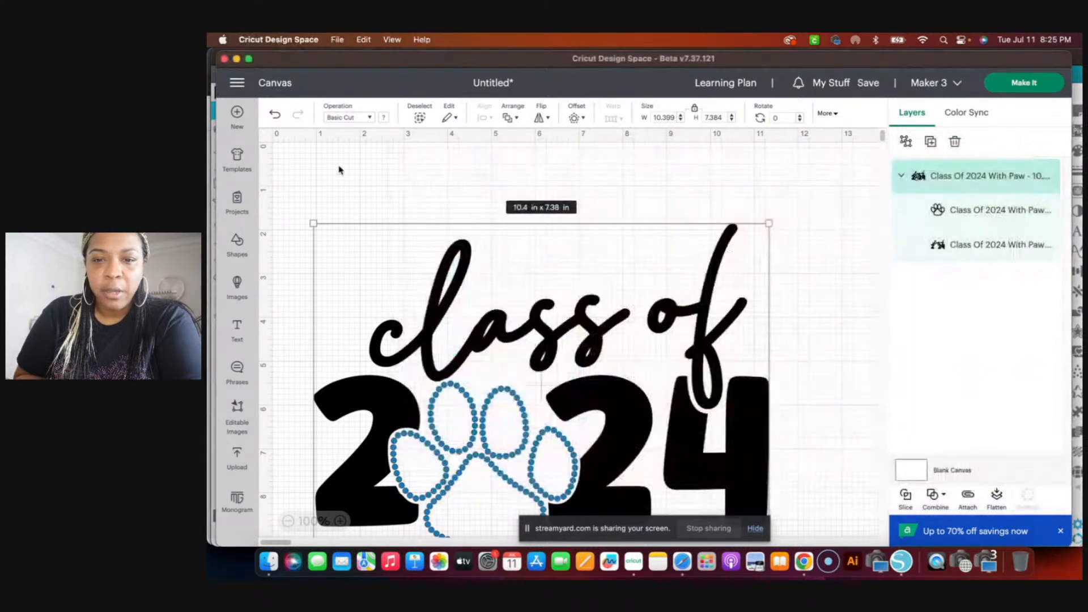
{"action": "left_click", "coordinate": [340, 170]}
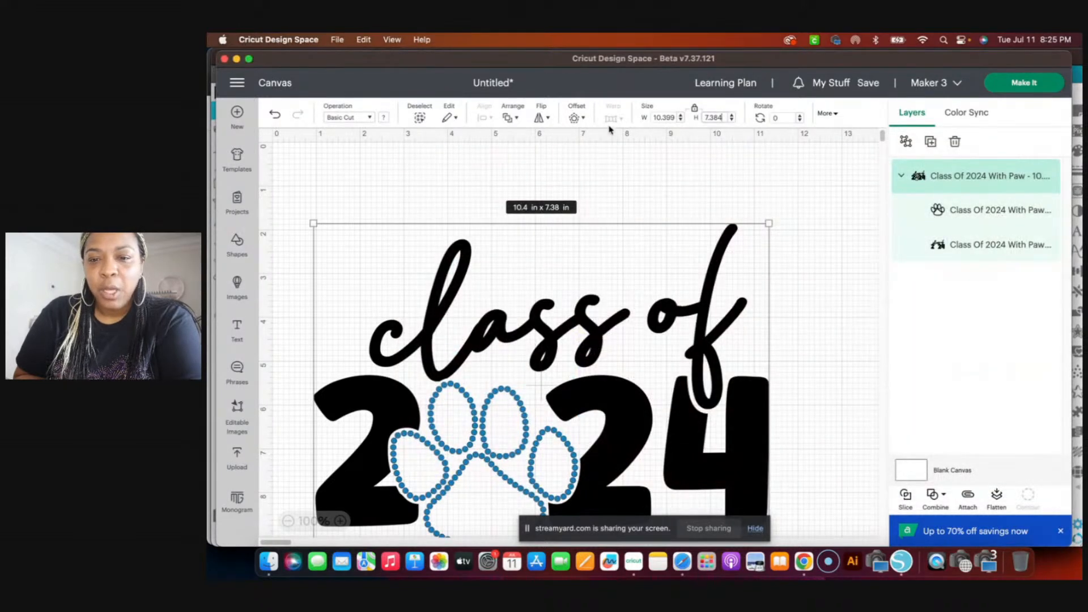
Unlock the design's proportions and set its height to 7.385 in.
{"action": "left_click", "coordinate": [694, 108]}
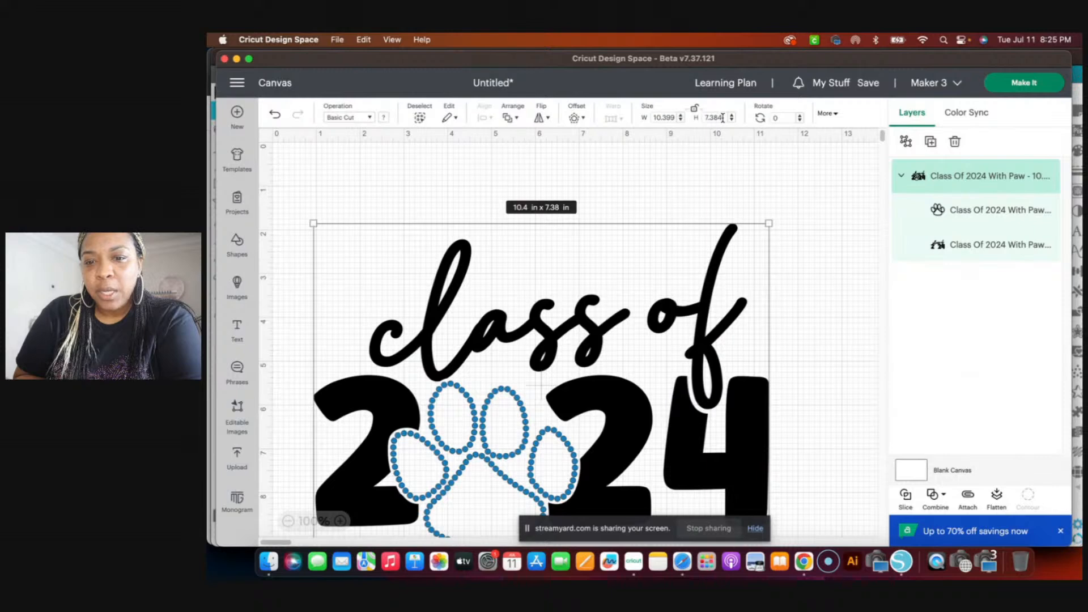
{"action": "left_click", "coordinate": [724, 118]}
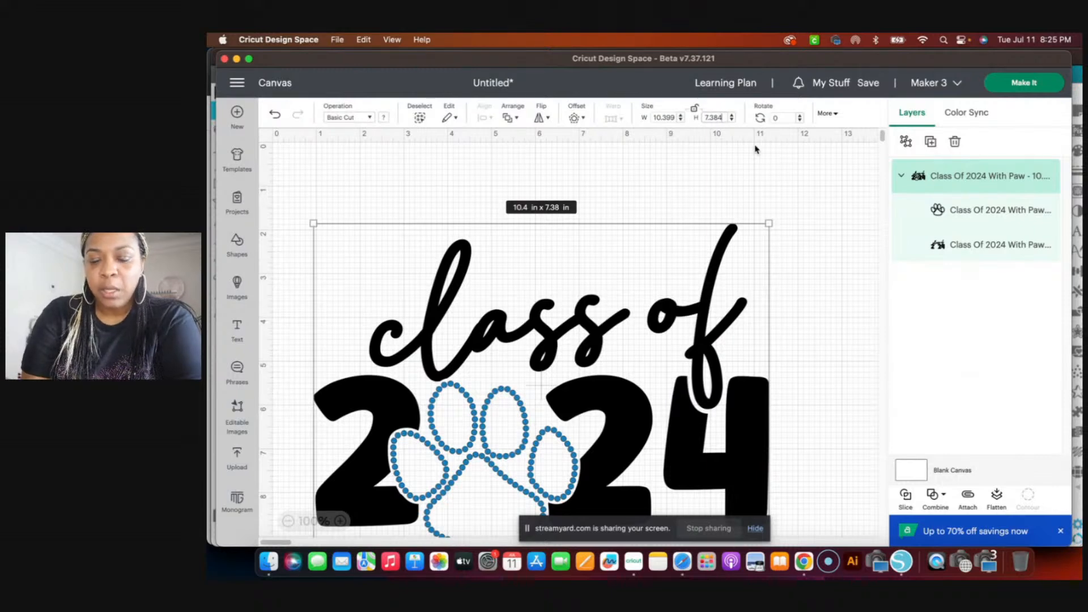
{"action": "key", "text": "BackSpace"}
{"action": "type", "text": "5"}
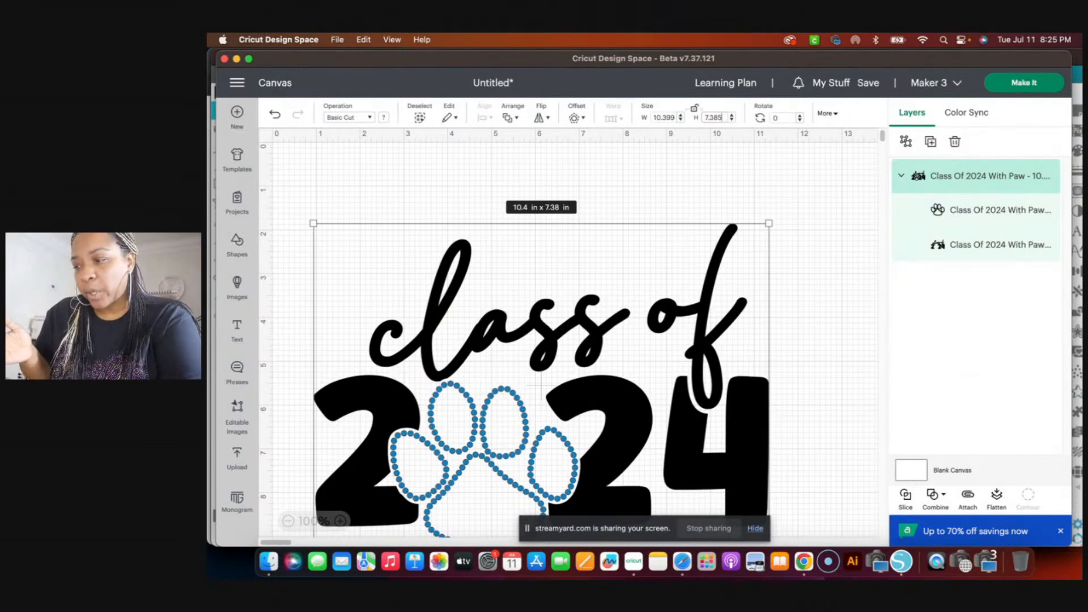
{"action": "left_click", "coordinate": [815, 176]}
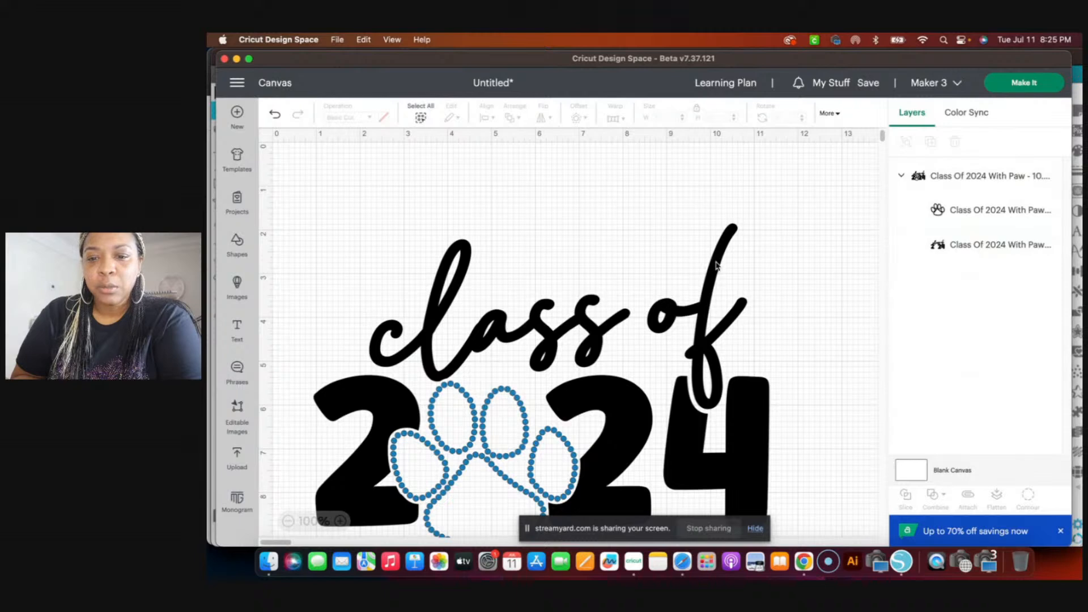
{"action": "left_click_drag", "start_coordinate": [341, 219], "coordinate": [753, 500]}
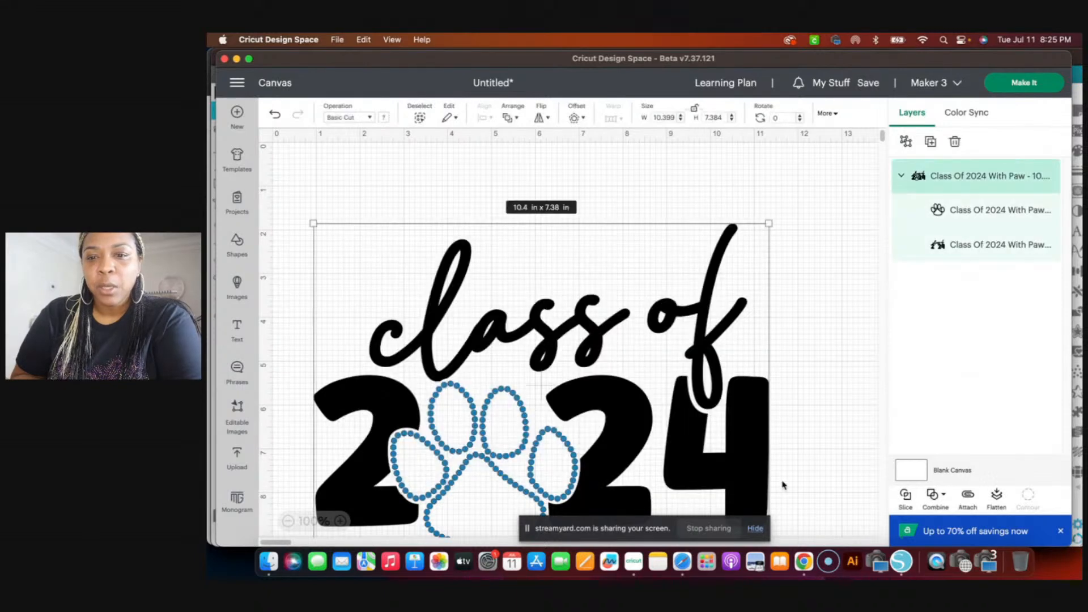
{"action": "left_click", "coordinate": [721, 117]}
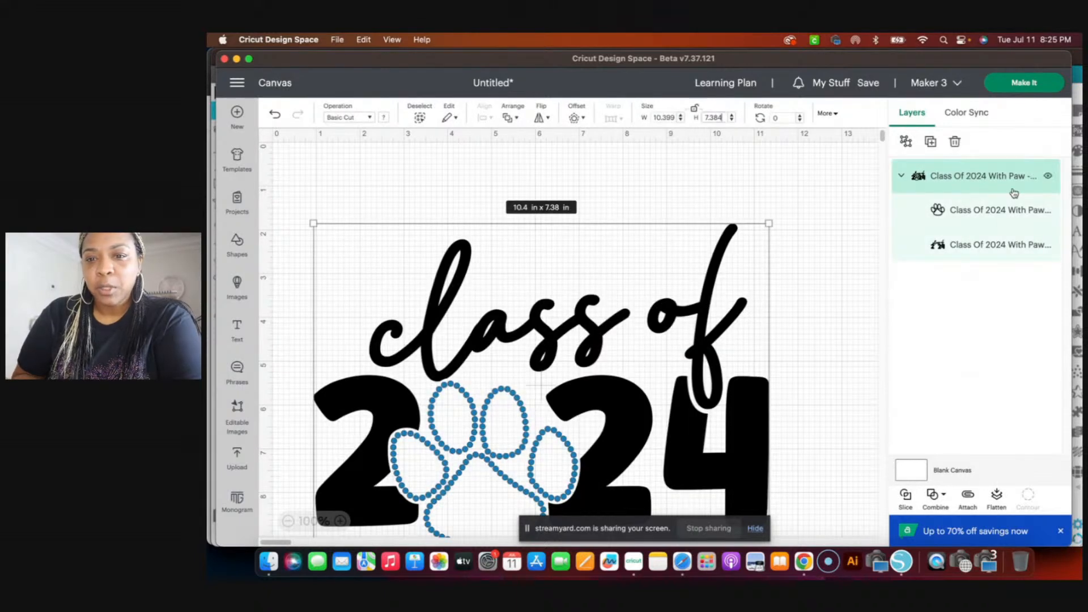
{"action": "key", "text": "BackSpace"}
{"action": "type", "text": "5"}
{"action": "key", "text": "Return"}
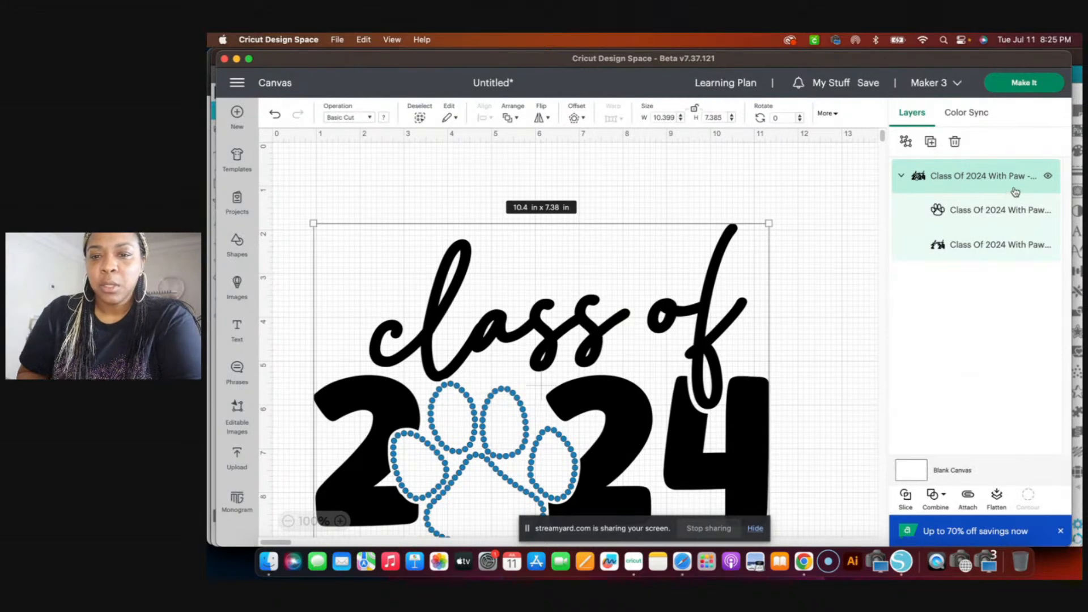
{"action": "left_click", "coordinate": [836, 258]}
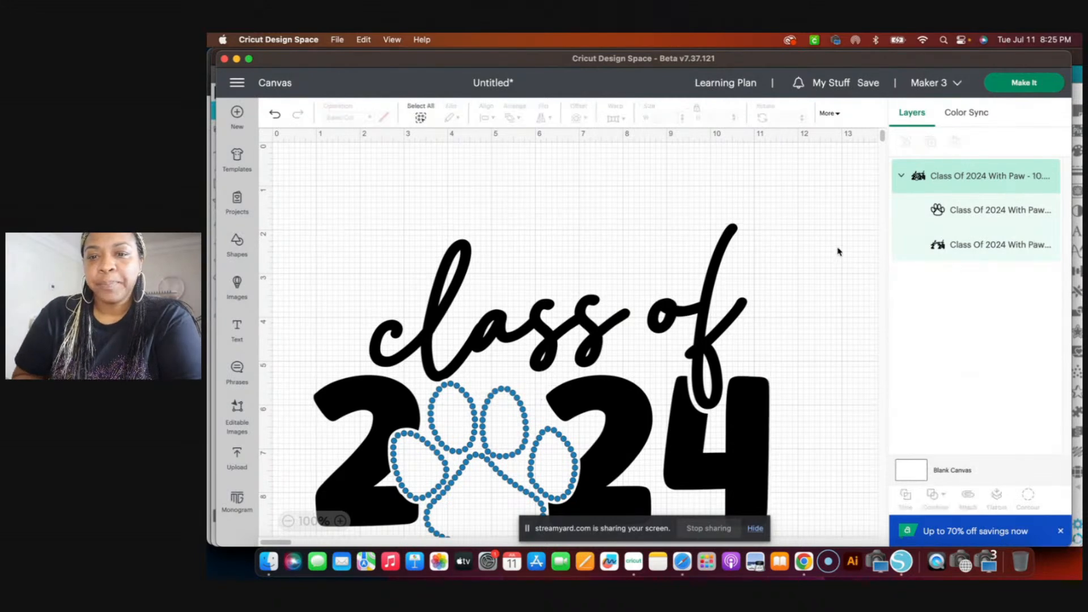
Ungroup the design and prepare the project for cutting with all materials loaded on a 12 in x 12 in mat.
{"action": "left_click", "coordinate": [739, 425]}
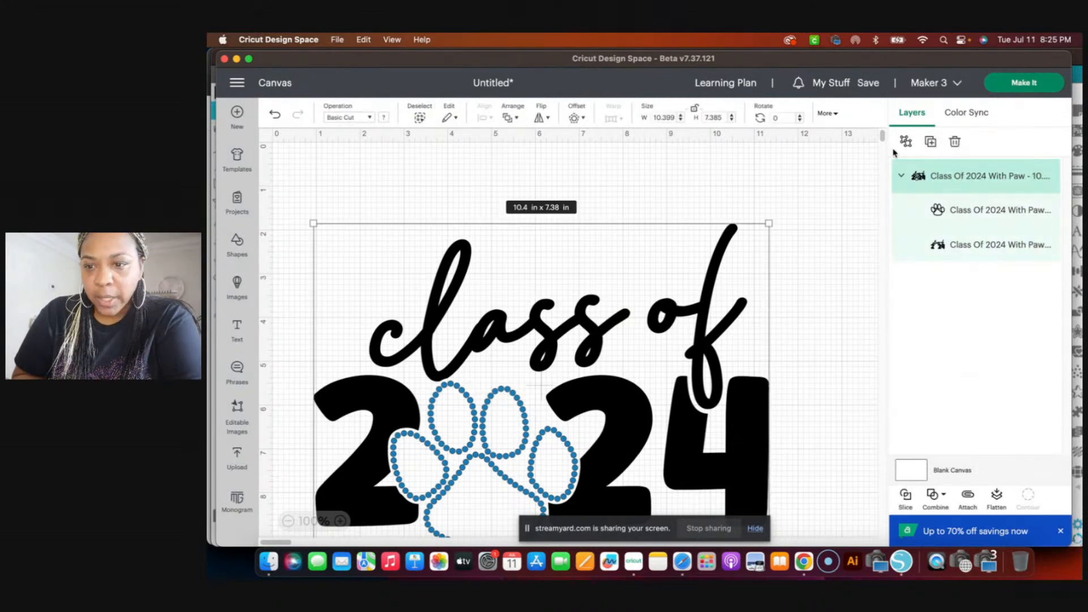
{"action": "left_click", "coordinate": [905, 143]}
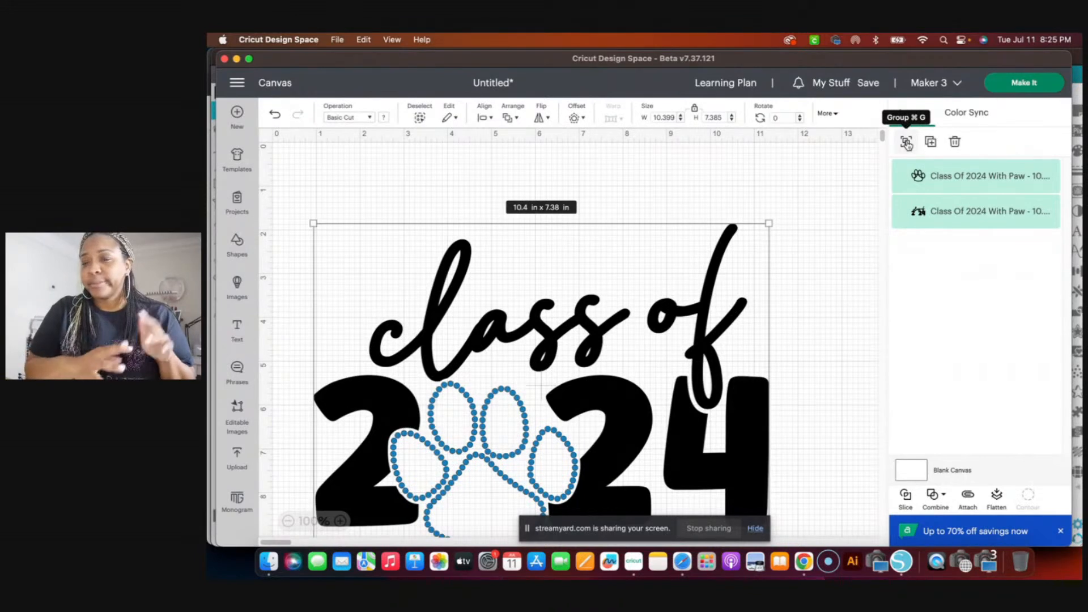
{"action": "left_click", "coordinate": [1024, 83]}
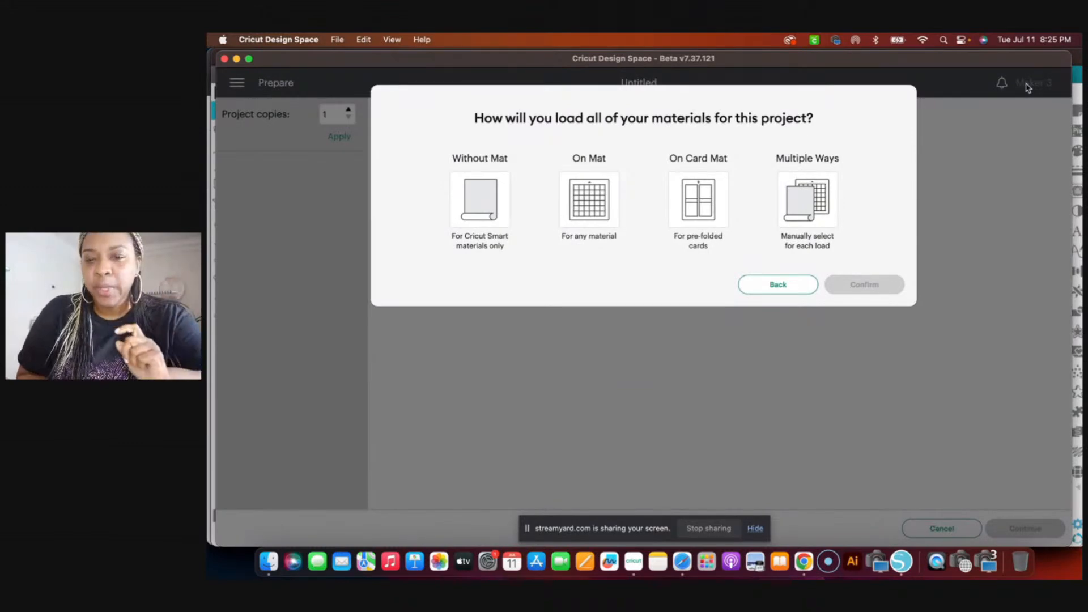
{"action": "left_click", "coordinate": [583, 199]}
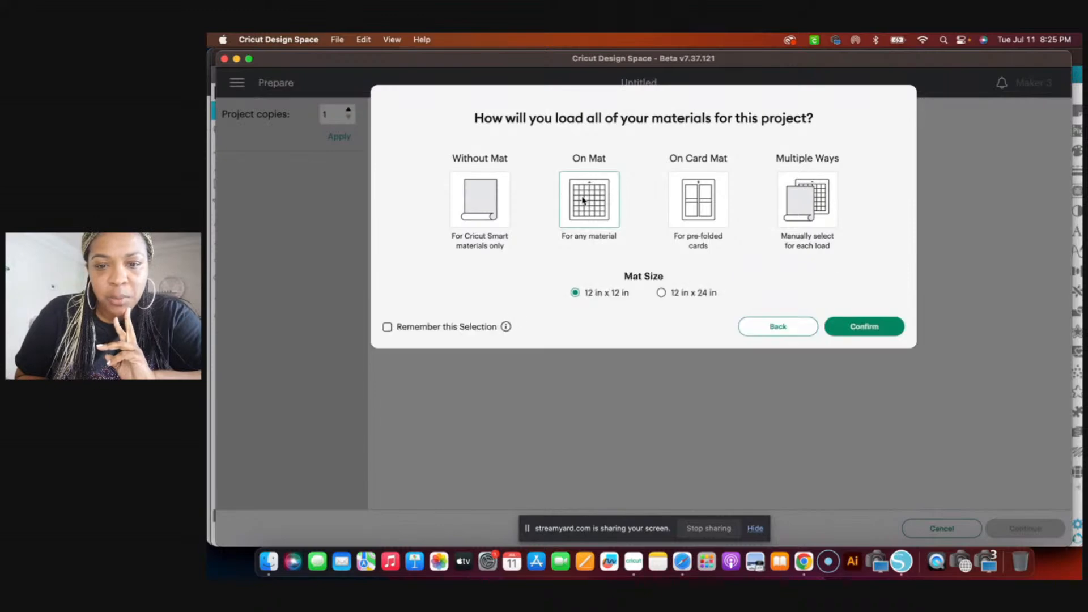
{"action": "left_click", "coordinate": [893, 327]}
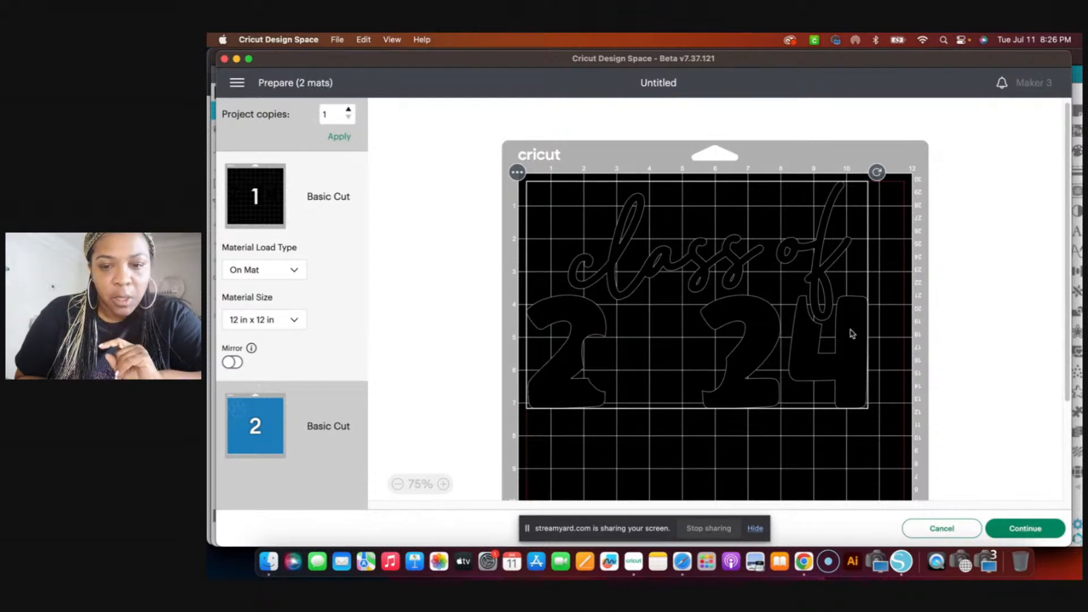
Turn on mirroring for the black lettering mat and check the layout of the blue paw mat.
{"action": "left_click", "coordinate": [259, 415]}
{"action": "left_click", "coordinate": [258, 210]}
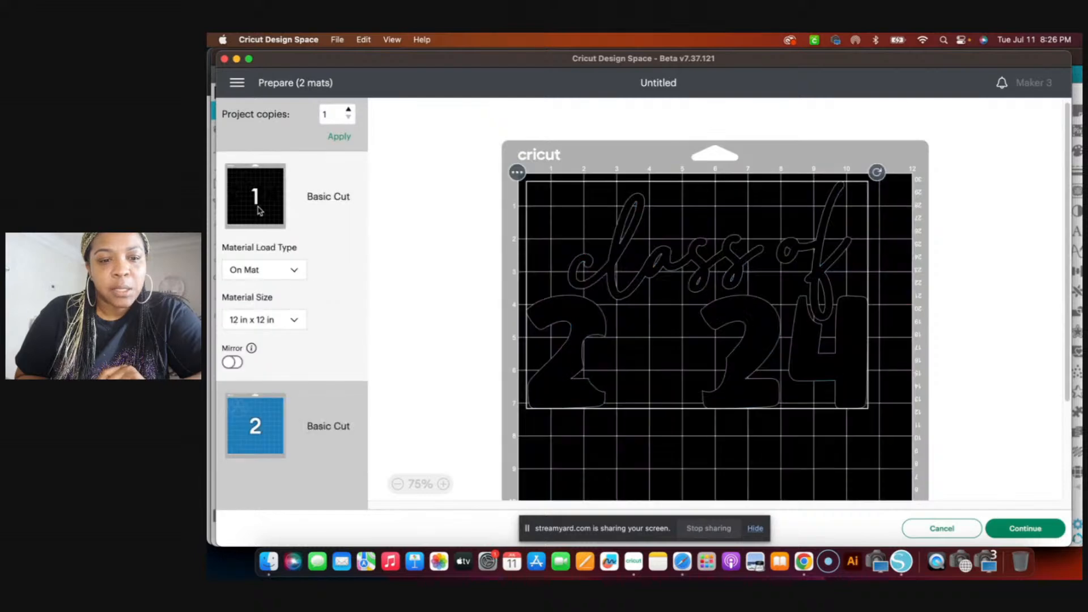
{"action": "left_click", "coordinate": [232, 362]}
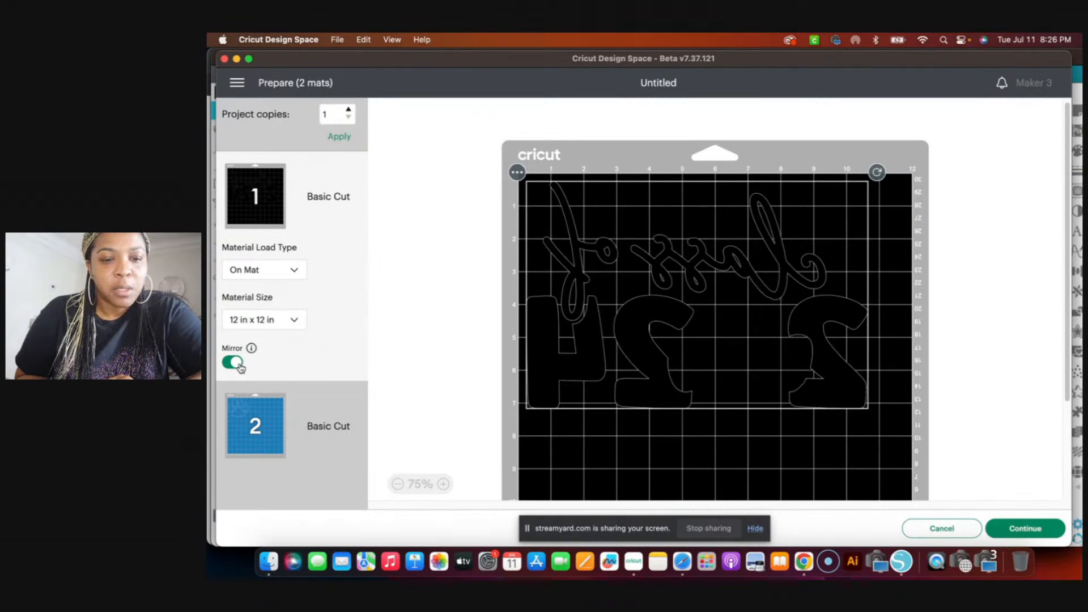
{"action": "left_click", "coordinate": [265, 426]}
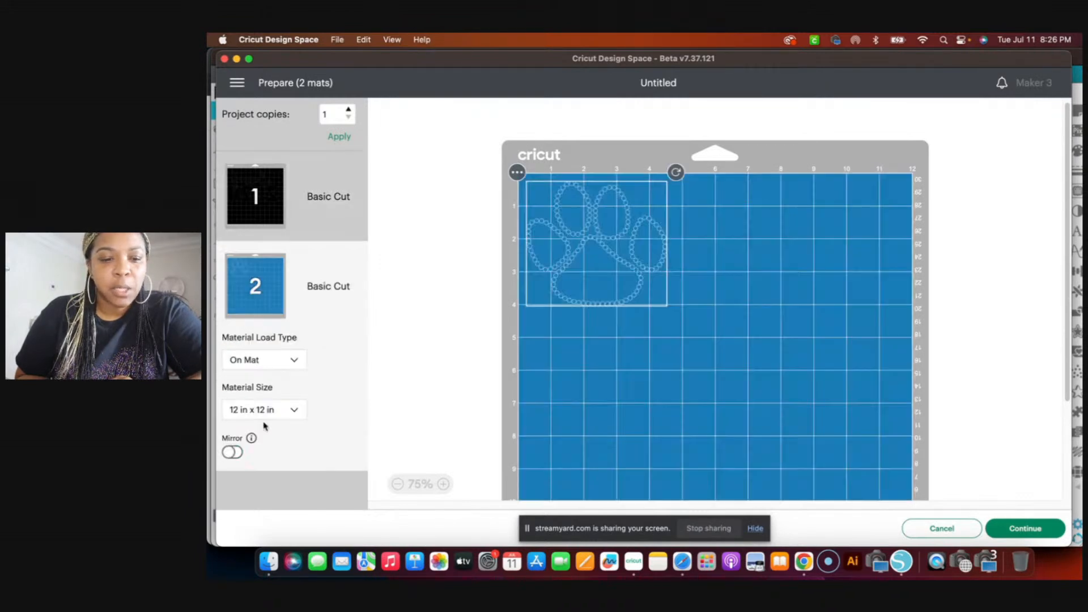
{"action": "left_click", "coordinate": [272, 202]}
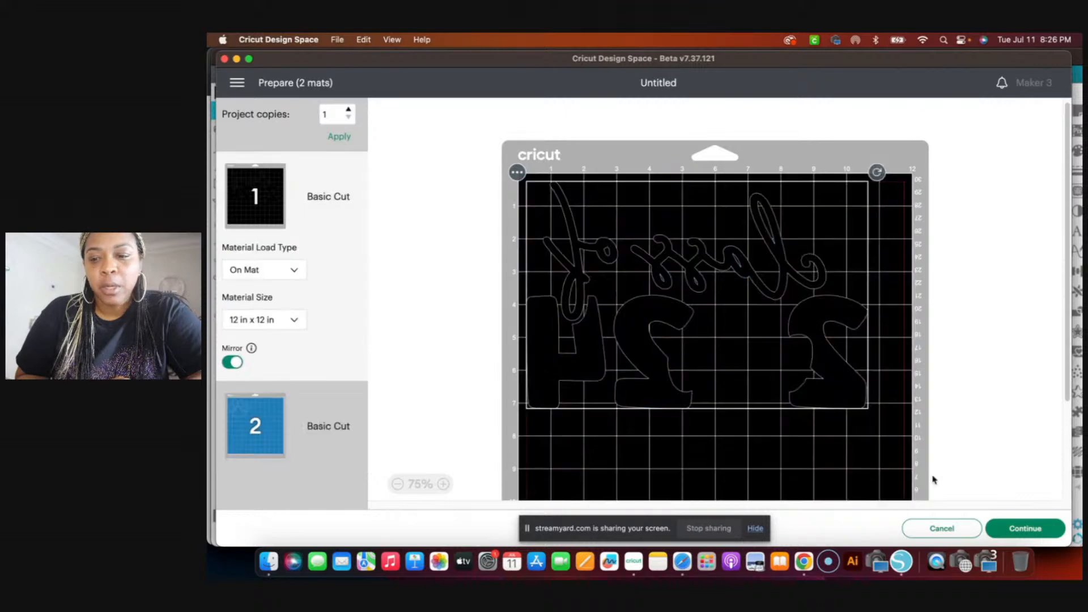
Continue to the cutting stage, connect the Maker 3 over Bluetooth and set the first mat's base material to Everyday Iron-On.
{"action": "left_click", "coordinate": [1021, 531]}
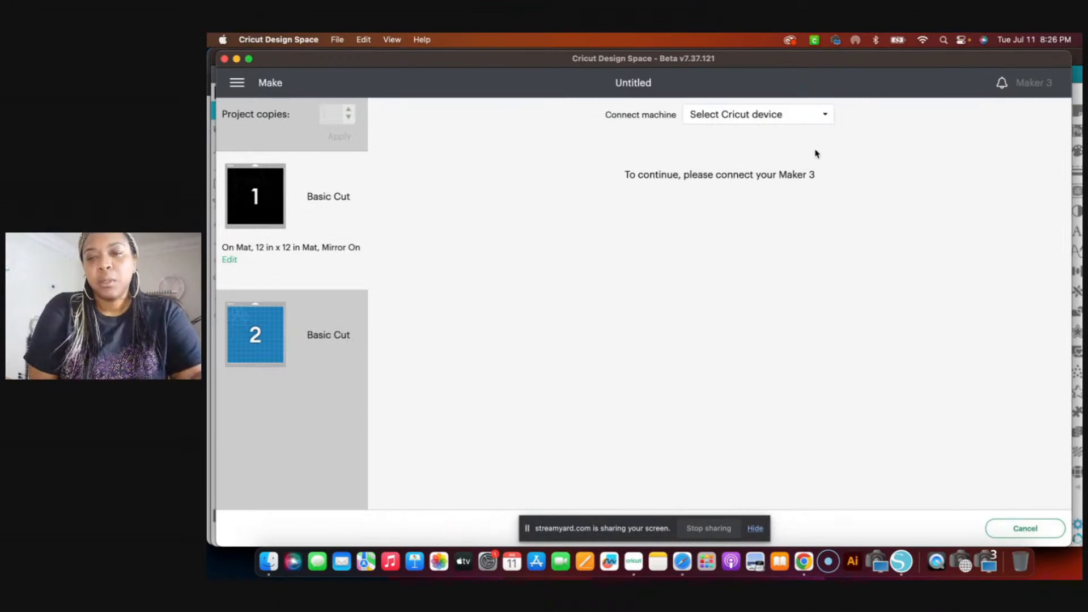
{"action": "left_click", "coordinate": [820, 115]}
{"action": "left_click", "coordinate": [811, 139]}
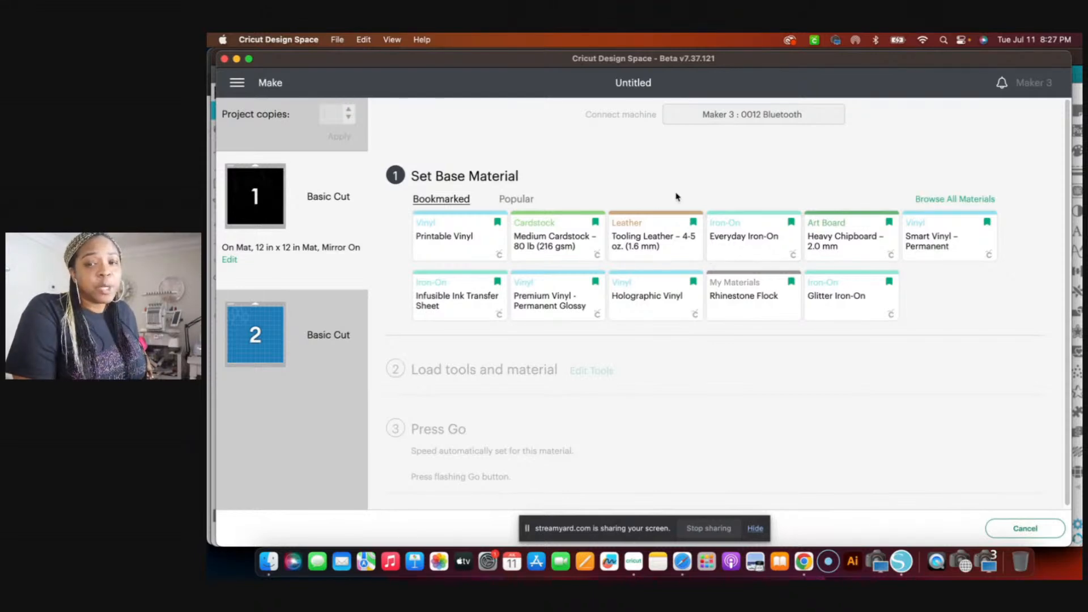
{"action": "left_click", "coordinate": [740, 237]}
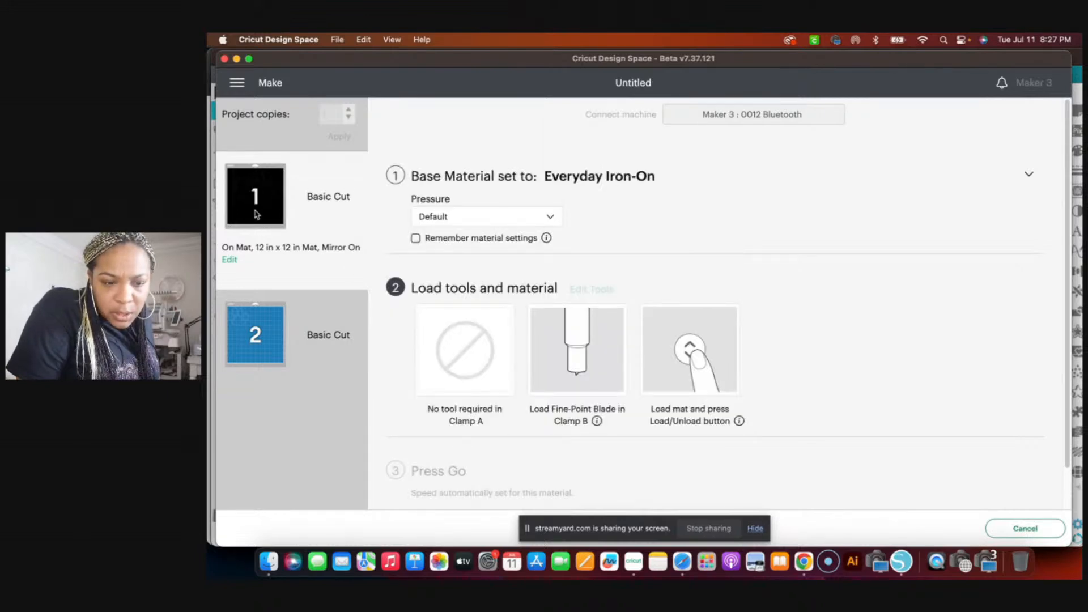
{"action": "mouse_move", "coordinate": [247, 208]}
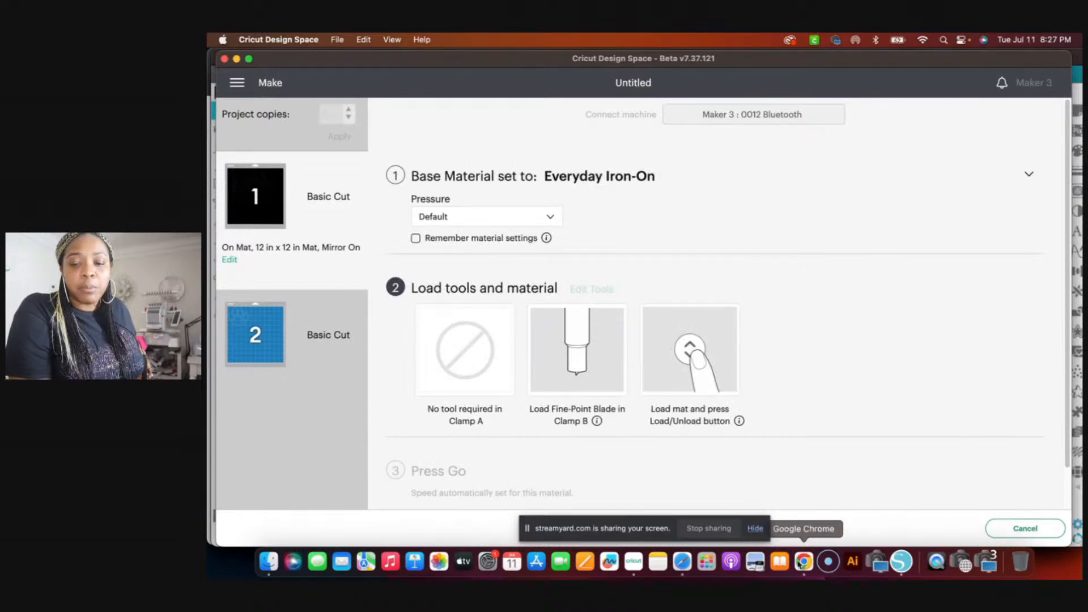
Switch to the StreamYard broadcast in Google Chrome.
{"action": "left_click", "coordinate": [802, 562]}
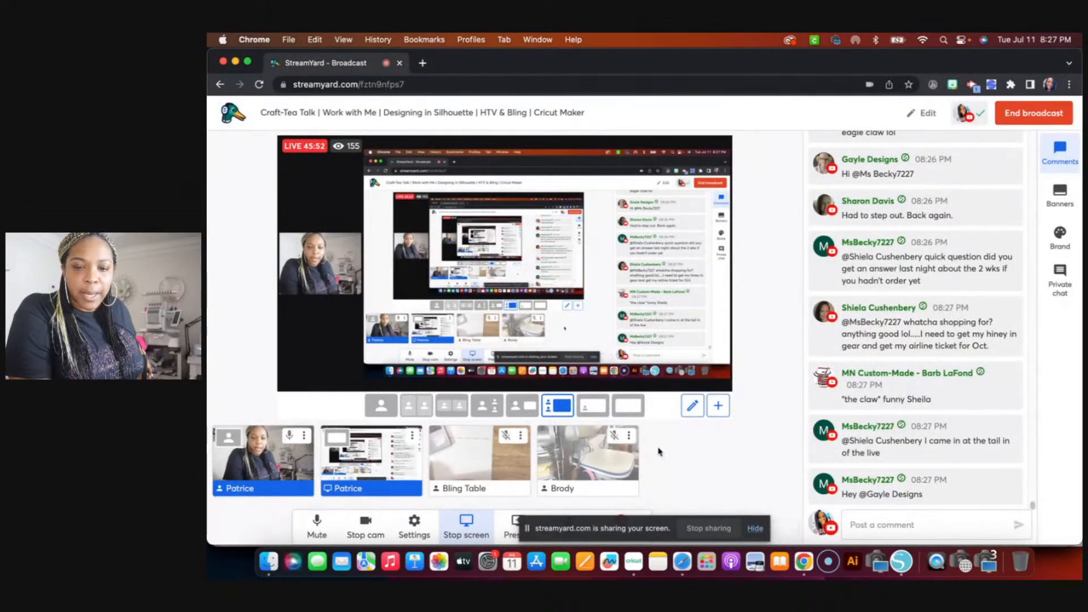